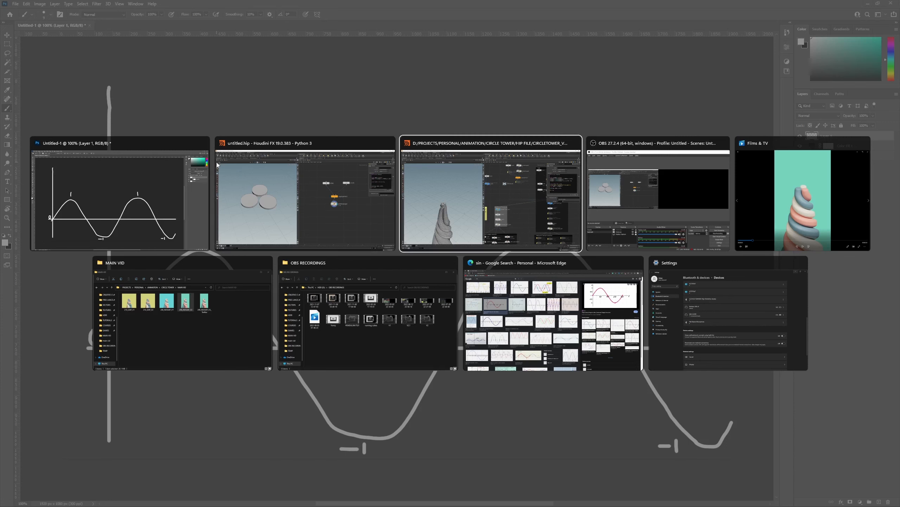
Switch to the untitled.hip session in Houdini and close the attribute wrangle's expression editor.
{"action": "left_click", "coordinate": [266, 178]}
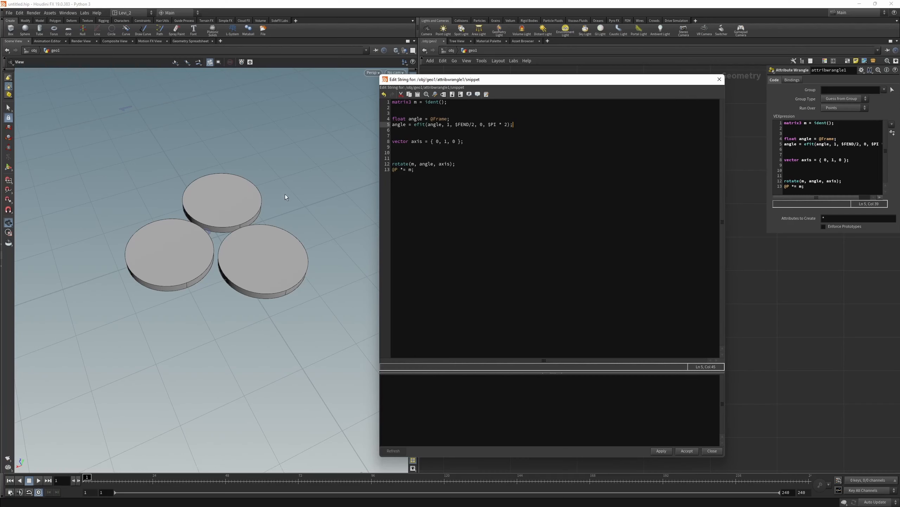
{"action": "left_click", "coordinate": [720, 79]}
{"action": "mouse_move", "coordinate": [87, 480]}
{"action": "left_mouse_down"}
{"action": "mouse_move", "coordinate": [727, 477]}
{"action": "mouse_move", "coordinate": [812, 490]}
{"action": "mouse_move", "coordinate": [82, 475]}
{"action": "left_mouse_up"}
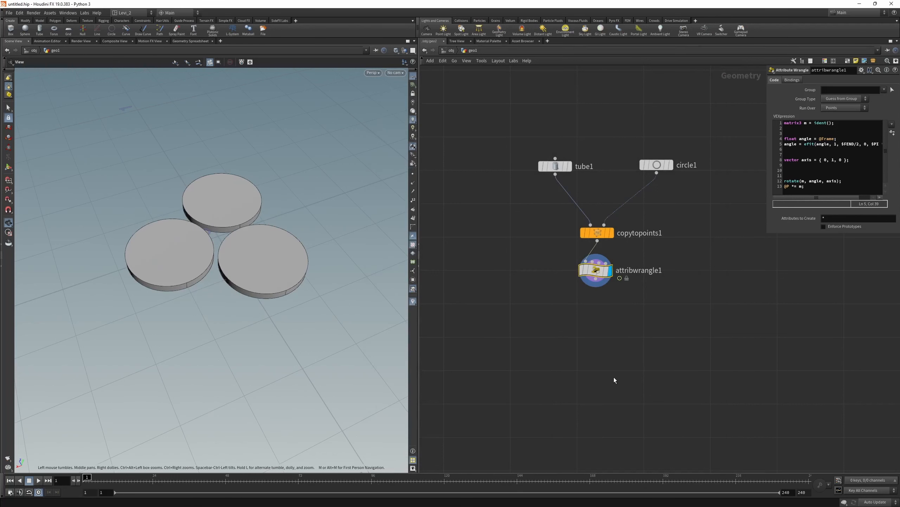
Review the sine curve sketch in Photoshop and the tower reference video in Films & TV, returning to Houdini with the video paused and minimized.
{"action": "key", "text": "alt+Tab"}
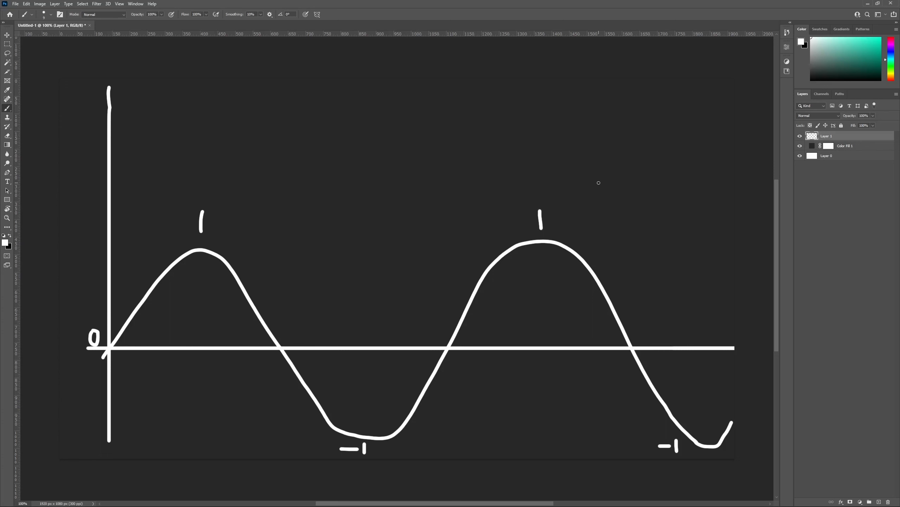
{"action": "key", "text": "alt+Tab"}
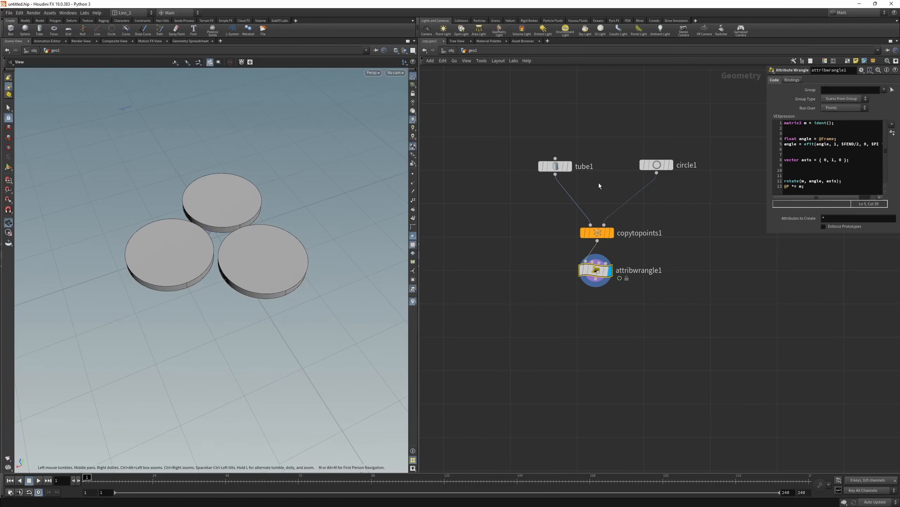
{"action": "key", "text": "alt+Tab"}
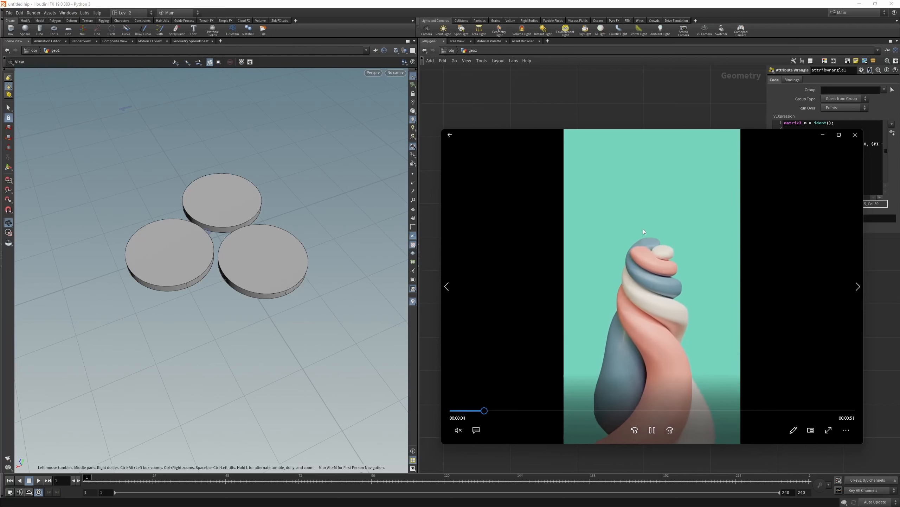
{"action": "left_click", "coordinate": [652, 430]}
{"action": "left_click", "coordinate": [823, 135]}
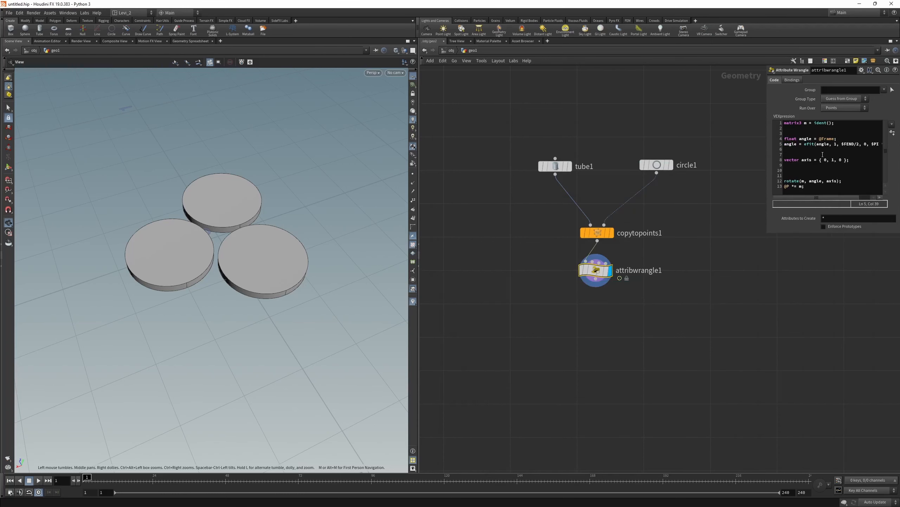
Add the line "angle = sin(angle);" below the efit line in the attribute wrangle's code and accept the edit.
{"action": "left_click", "coordinate": [822, 152]}
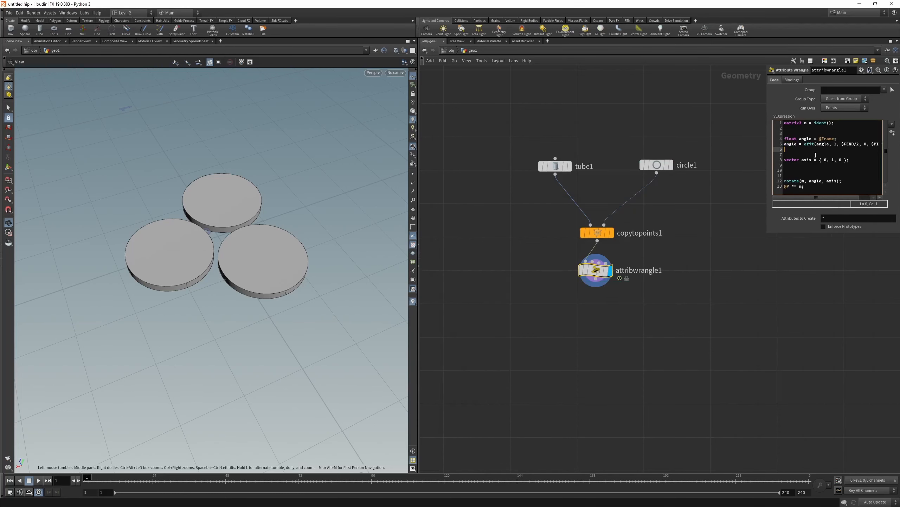
{"action": "key", "text": "alt+e"}
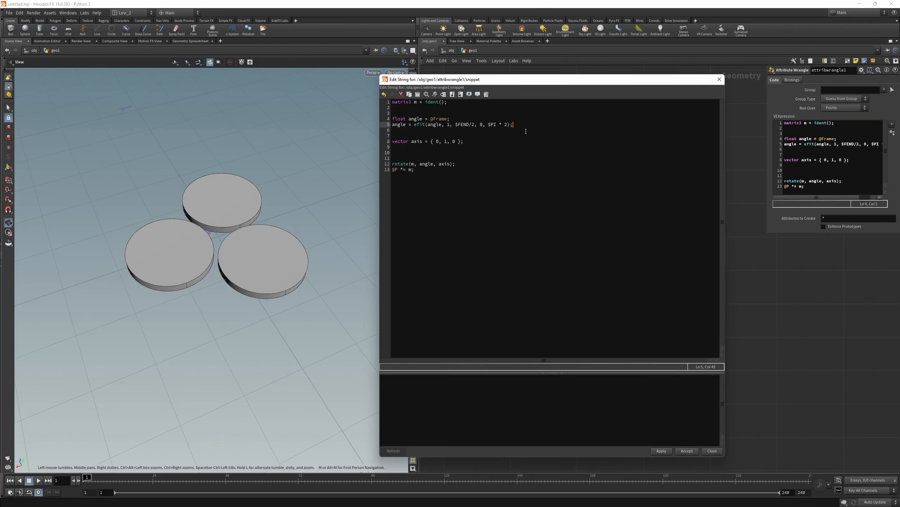
{"action": "key", "text": "Return"}
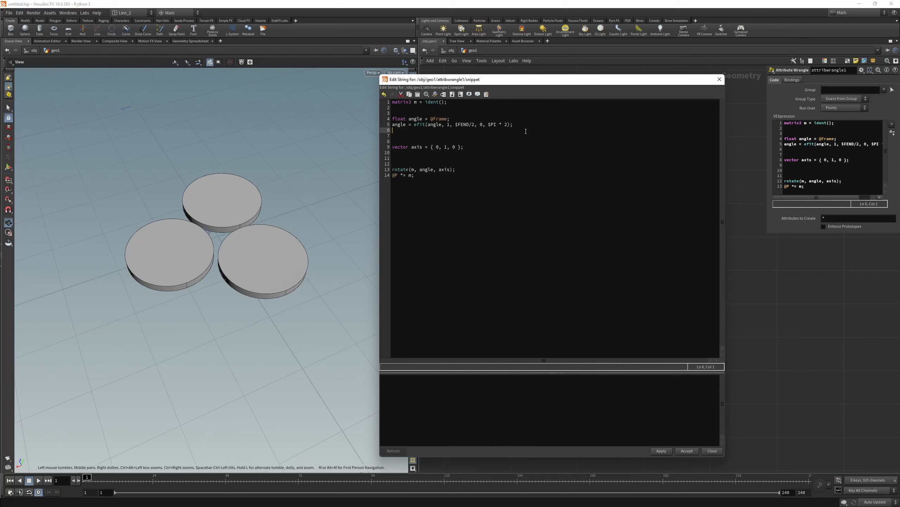
{"action": "type", "text": "angl"}
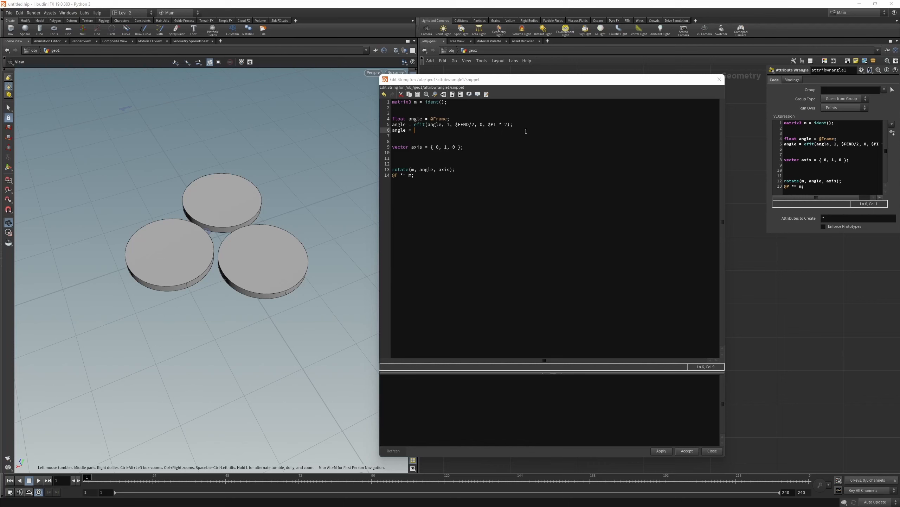
{"action": "type", "text": "e = sin("}
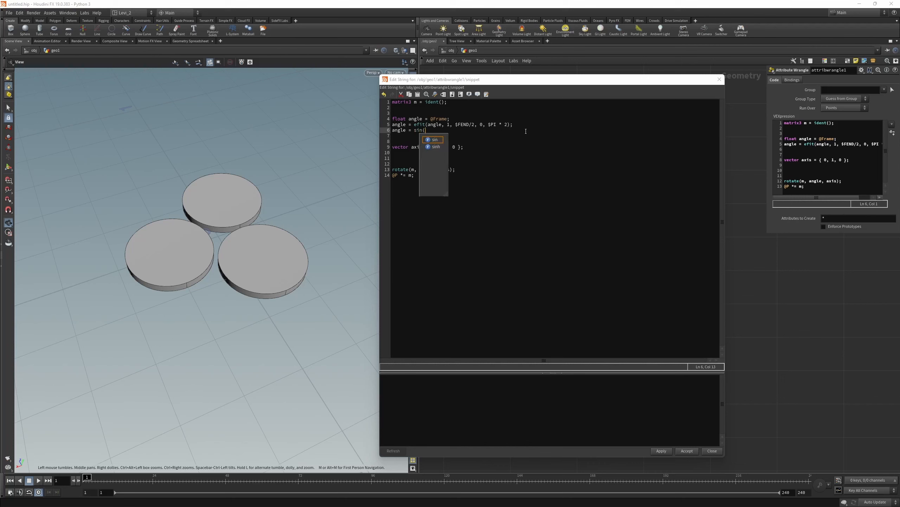
{"action": "type", "text": ");"}
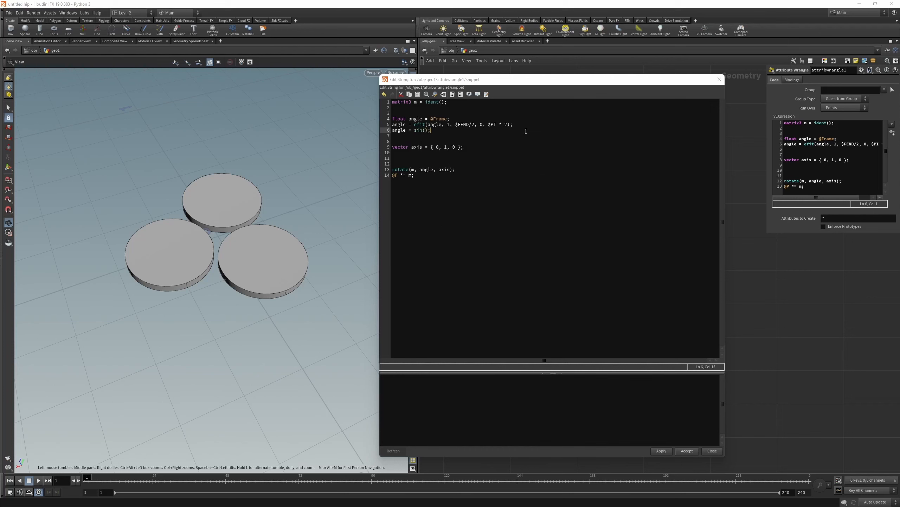
{"action": "key", "text": "Left"}
{"action": "key", "text": "Left"}
{"action": "type", "text": "angle"}
{"action": "left_click", "coordinate": [655, 451]}
{"action": "left_click", "coordinate": [687, 451]}
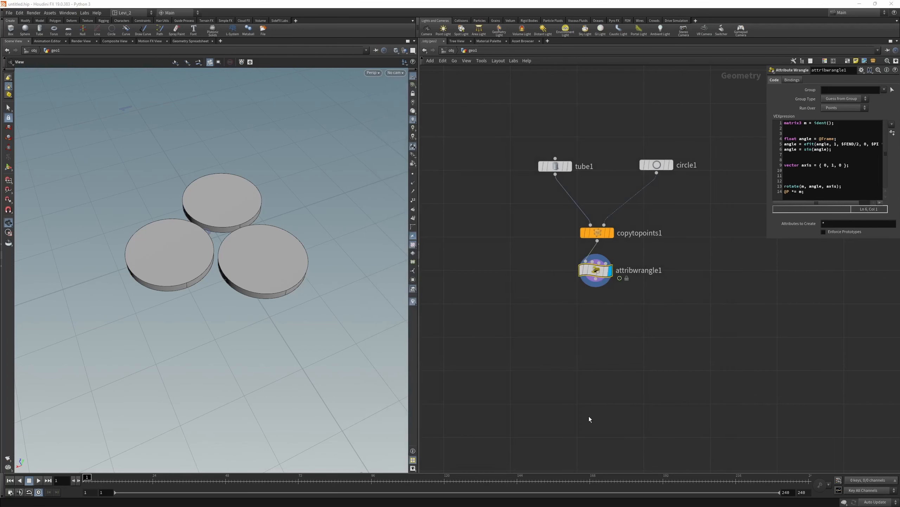
Play the animation and replay it from the first frame to check how the sine function rotates the discs.
{"action": "key", "text": "Up"}
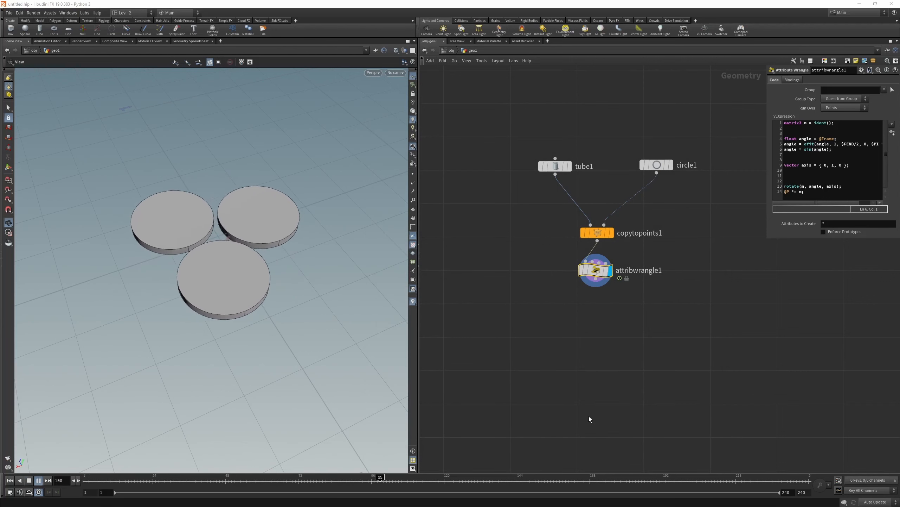
{"action": "key", "text": "Up"}
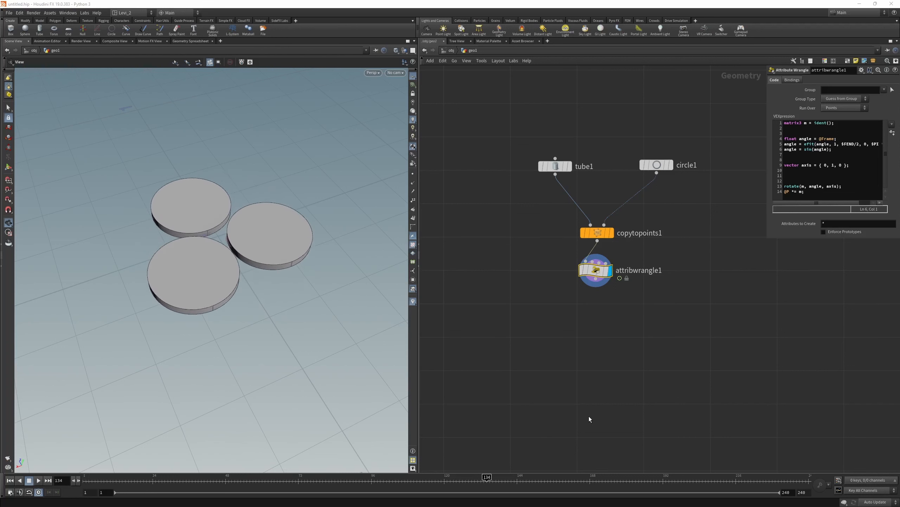
{"action": "key", "text": "ctrl+Up"}
{"action": "key", "text": "Up"}
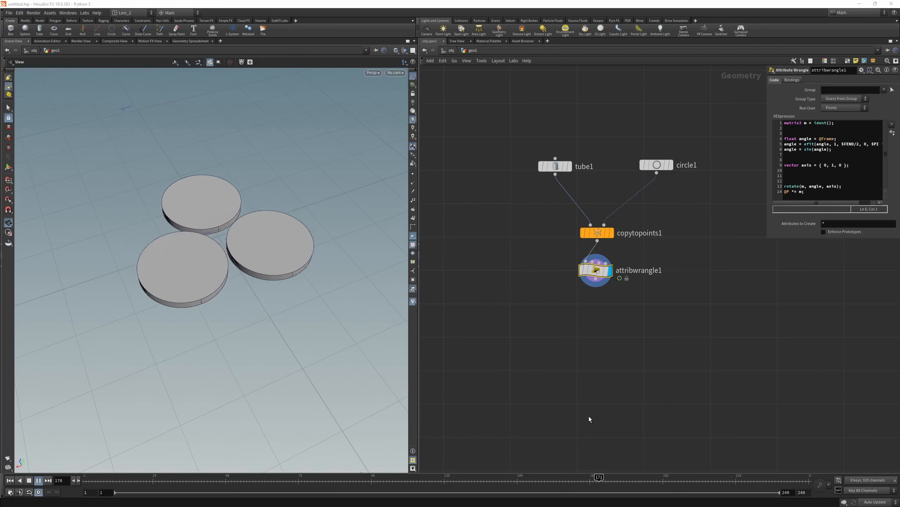
{"action": "key", "text": "Up"}
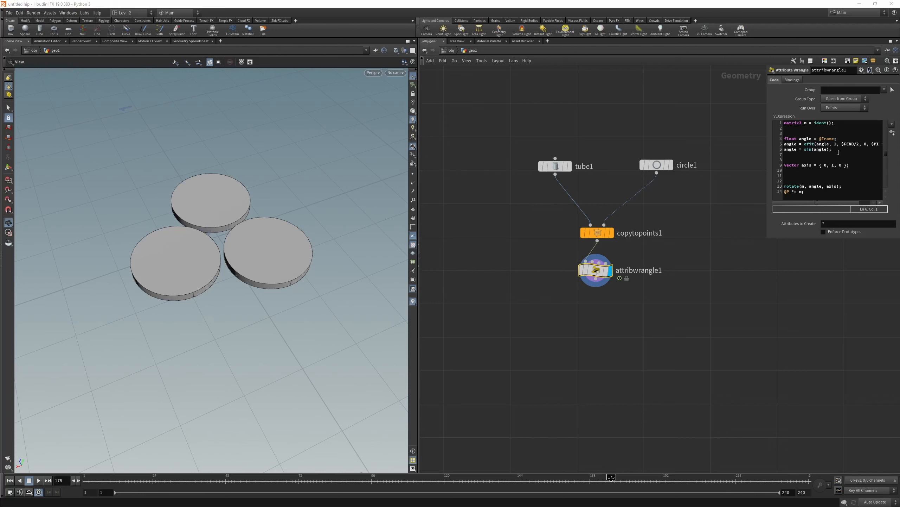
Switch to Photoshop to examine the sine curve sketch's 1 and -1 extremes, and return to the untitled.hip session in Houdini.
{"action": "key", "text": "alt+Tab"}
{"action": "left_click", "coordinate": [429, 211], "text": "alt"}
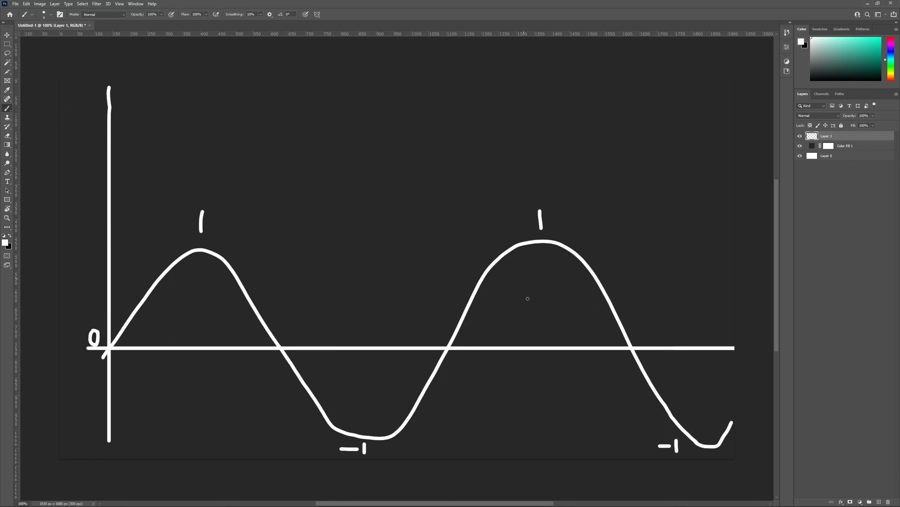
{"action": "key", "text": "alt+Tab"}
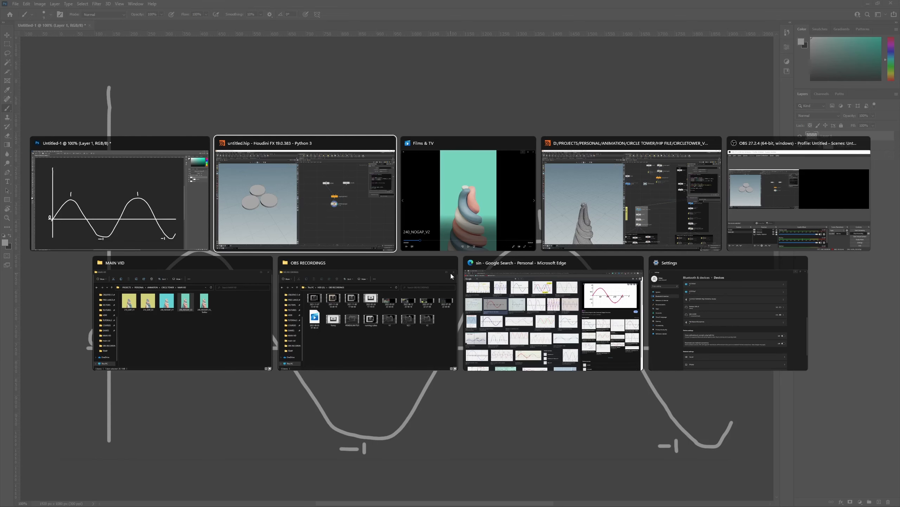
{"action": "left_click", "coordinate": [305, 239]}
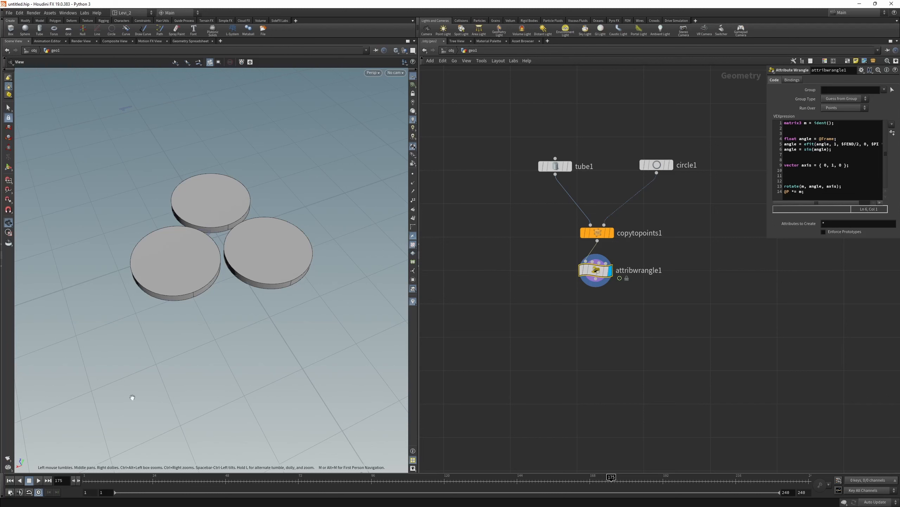
Play the disc rotation from frame 1, stop it, and reset the timeline to the first frame.
{"action": "left_click_drag", "start_coordinate": [134, 481], "coordinate": [86, 480]}
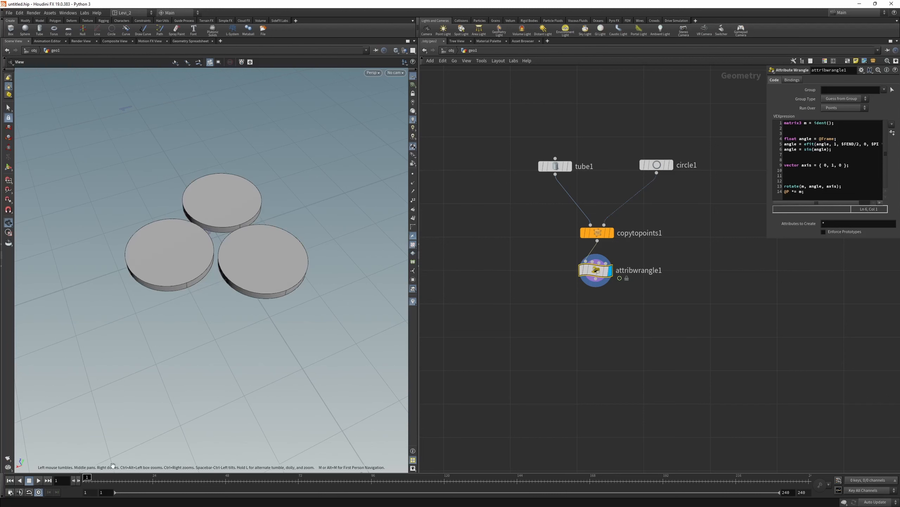
{"action": "key", "text": "Up"}
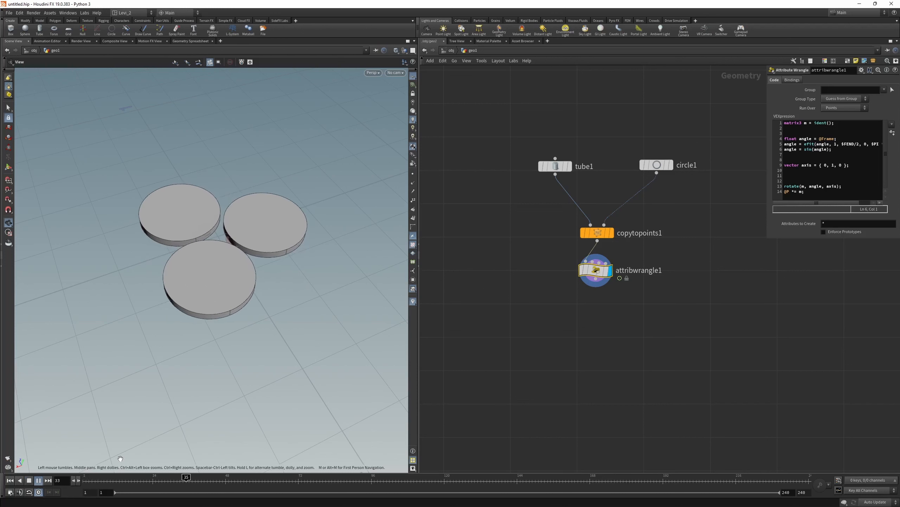
{"action": "key", "text": "Up"}
{"action": "key", "text": "ctrl+Up"}
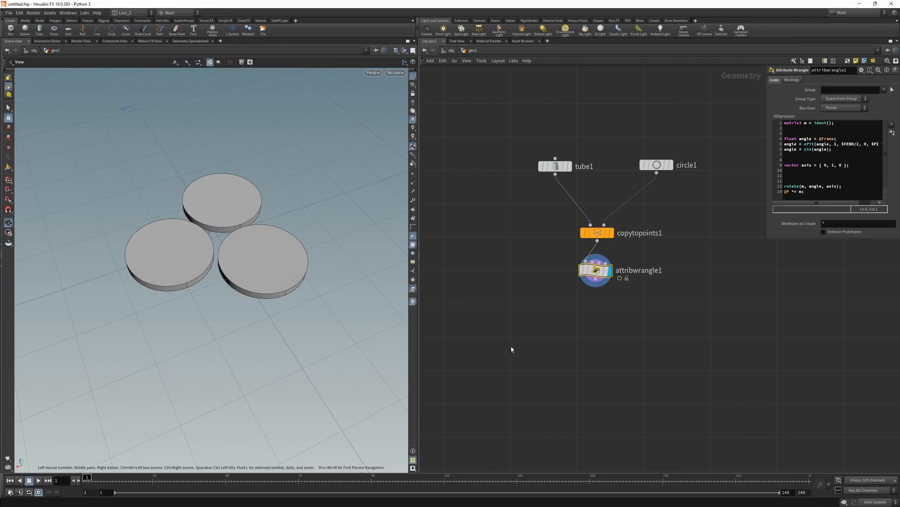
{"action": "left_click_drag", "start_coordinate": [511, 247], "coordinate": [675, 275]}
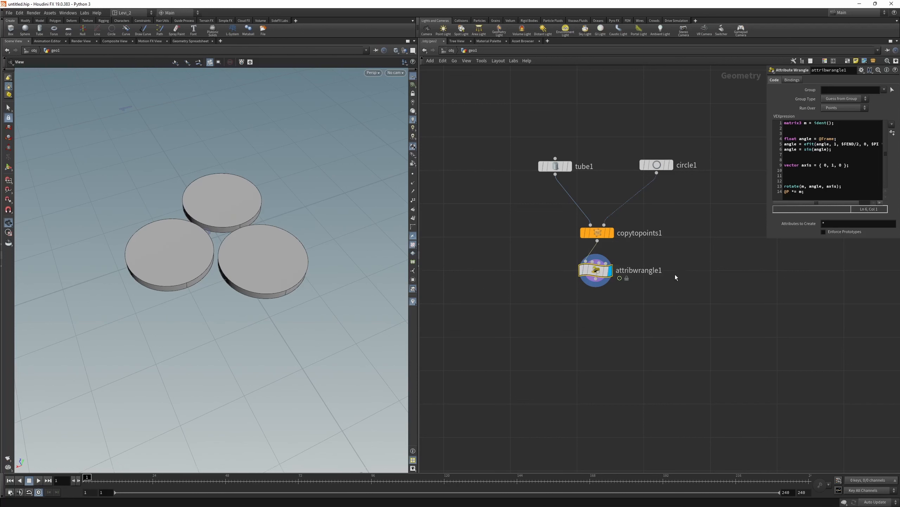
Add the line "angle = efit(angle, -1, 1, 0, $PI * 2);" below the sine line in the wrangle and accept the edit.
{"action": "left_click", "coordinate": [845, 154]}
{"action": "key", "text": "alt+e"}
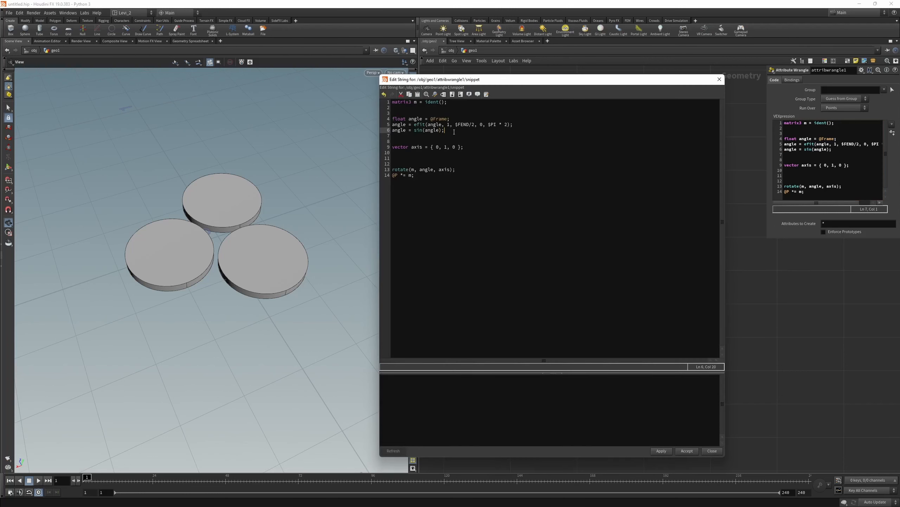
{"action": "key", "text": "Return"}
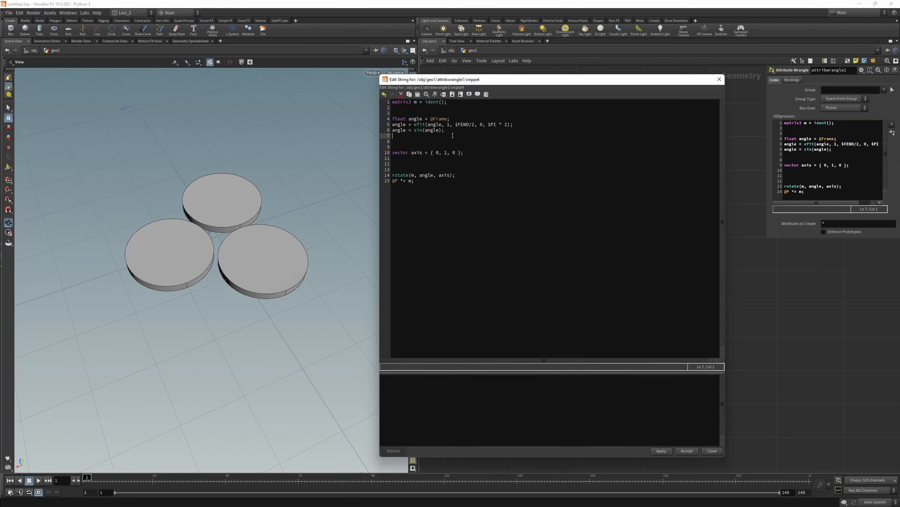
{"action": "type", "text": "angle"}
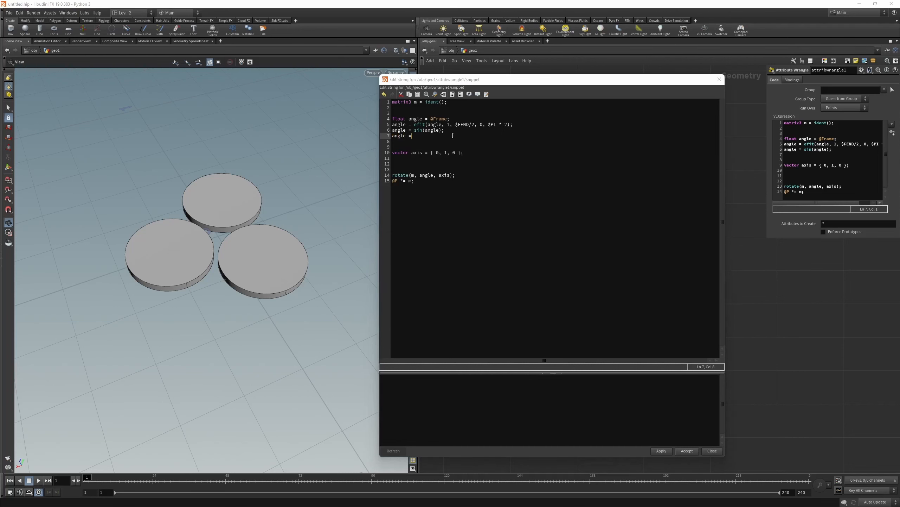
{"action": "type", "text": " = ef"}
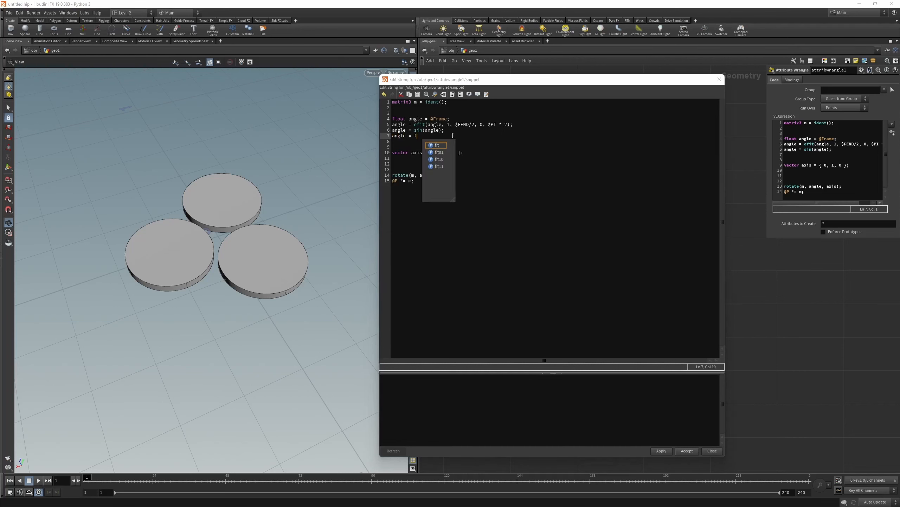
{"action": "type", "text": "it"}
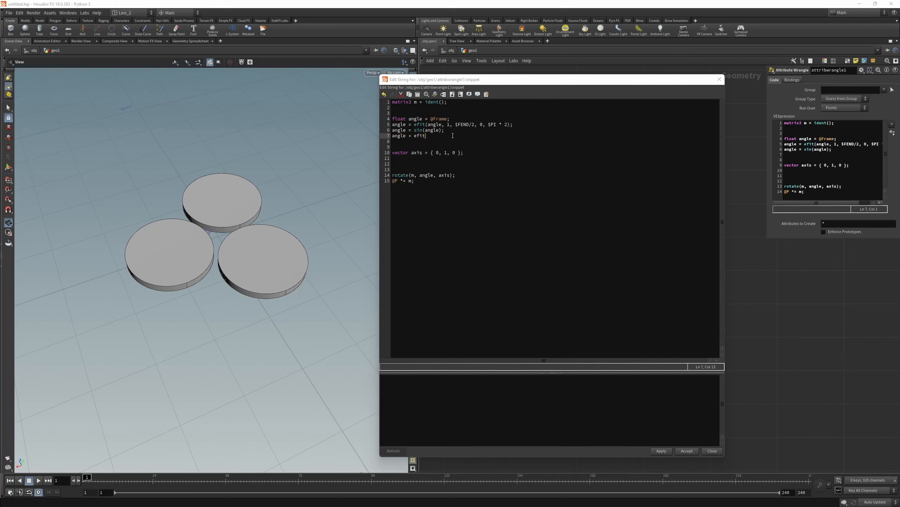
{"action": "type", "text": "(angle, -1, 1, 0, $PI * 2);"}
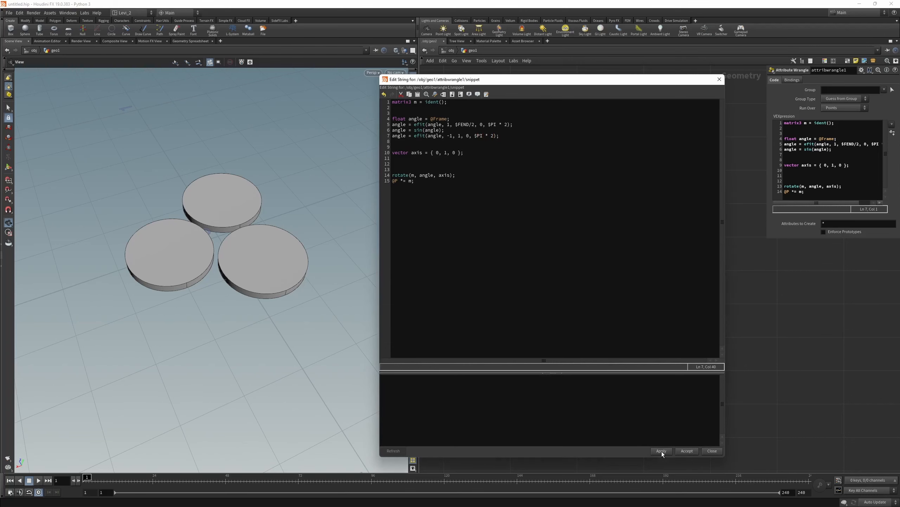
{"action": "left_click", "coordinate": [690, 450]}
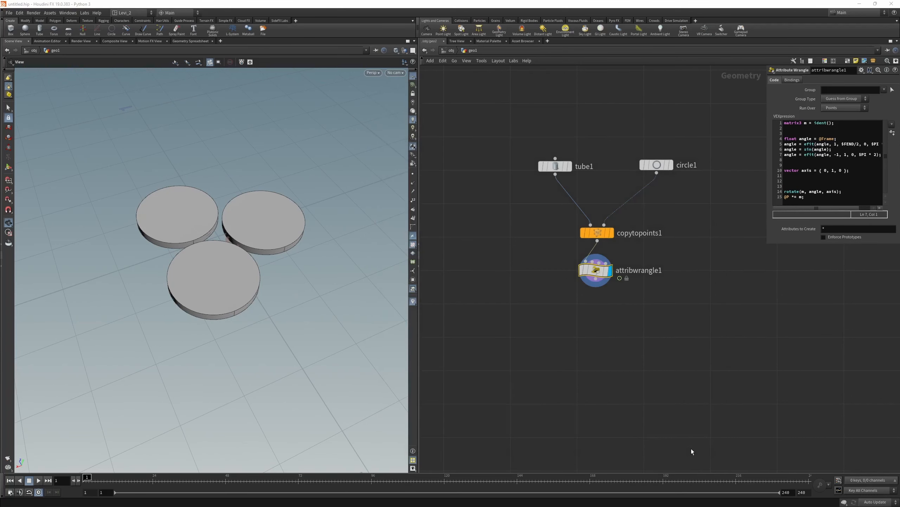
Play the remapped rotation from frame 1, reset the timeline, and inspect the discs near the end at frame 232.
{"action": "key", "text": "Up"}
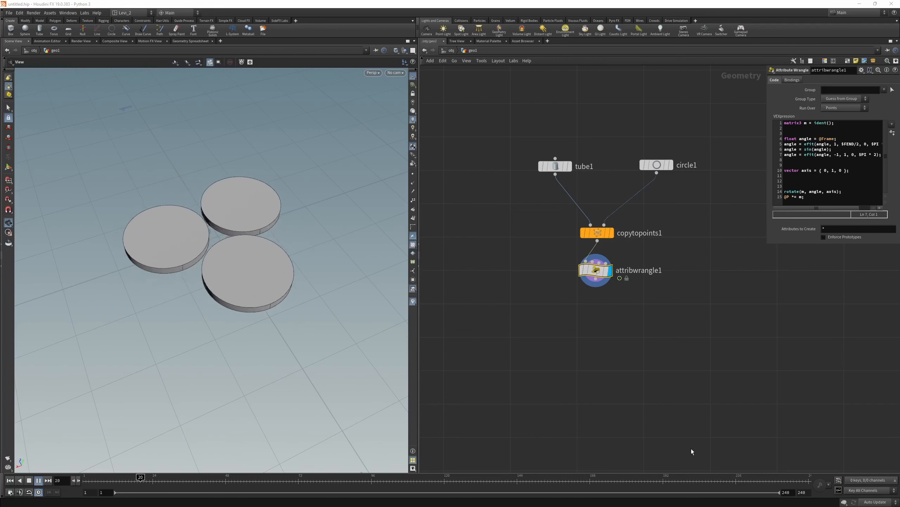
{"action": "key", "text": "Up"}
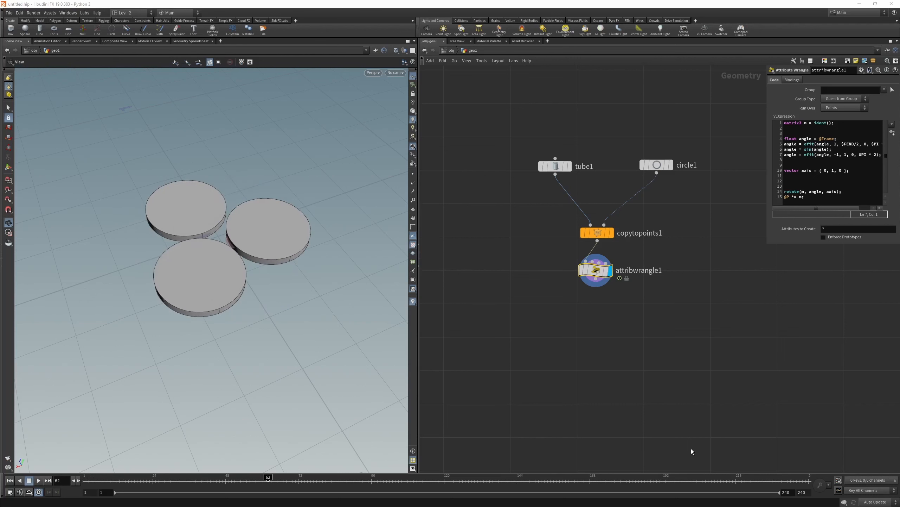
{"action": "key", "text": "ctrl+Up"}
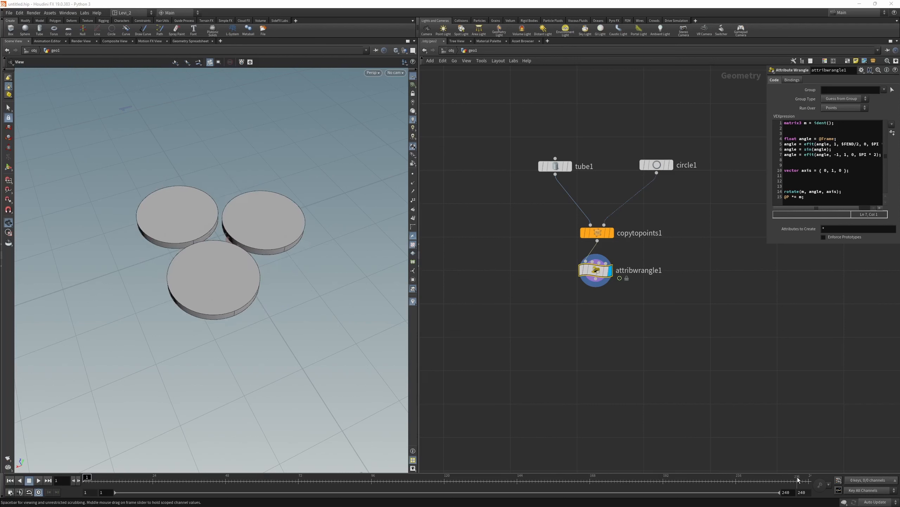
{"action": "left_click", "coordinate": [785, 479]}
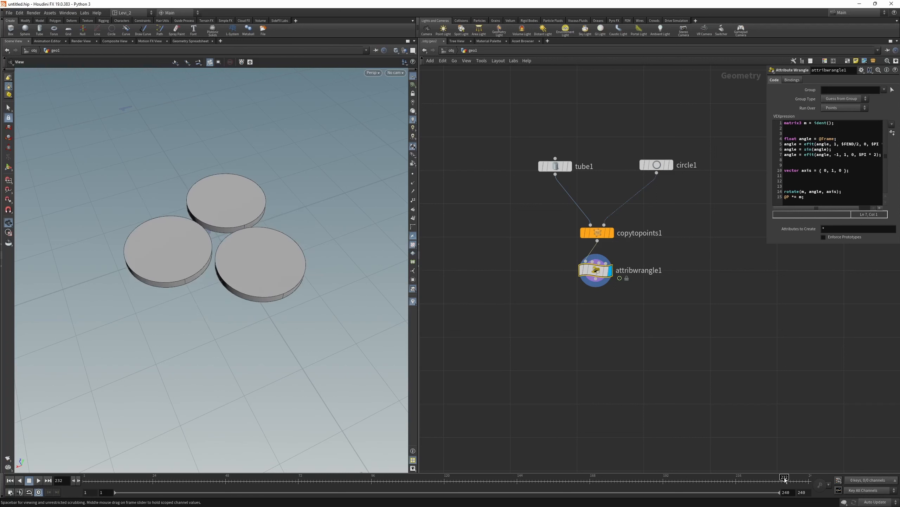
Play the disc rotation across the last frames of the timeline, and return to frame 1.
{"action": "key", "text": "Up"}
{"action": "left_click", "coordinate": [773, 477]}
{"action": "key", "text": "Up"}
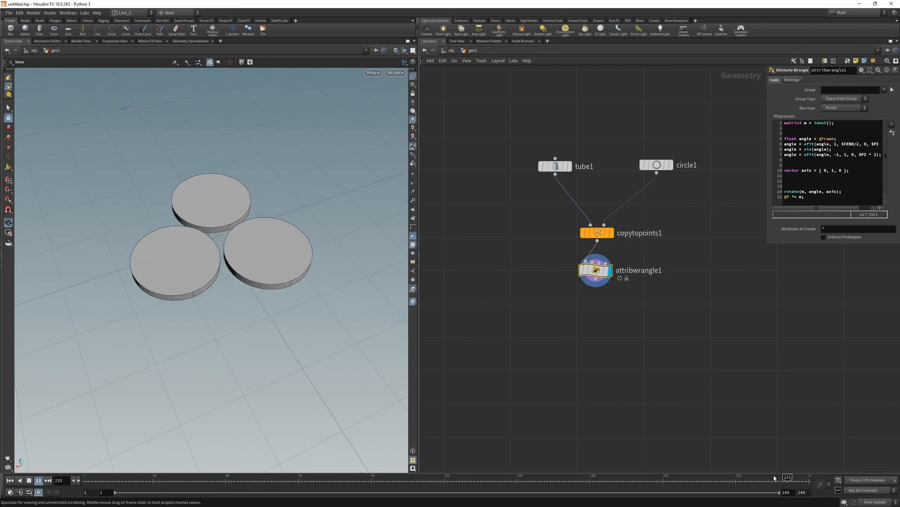
{"action": "key", "text": "ctrl+Up"}
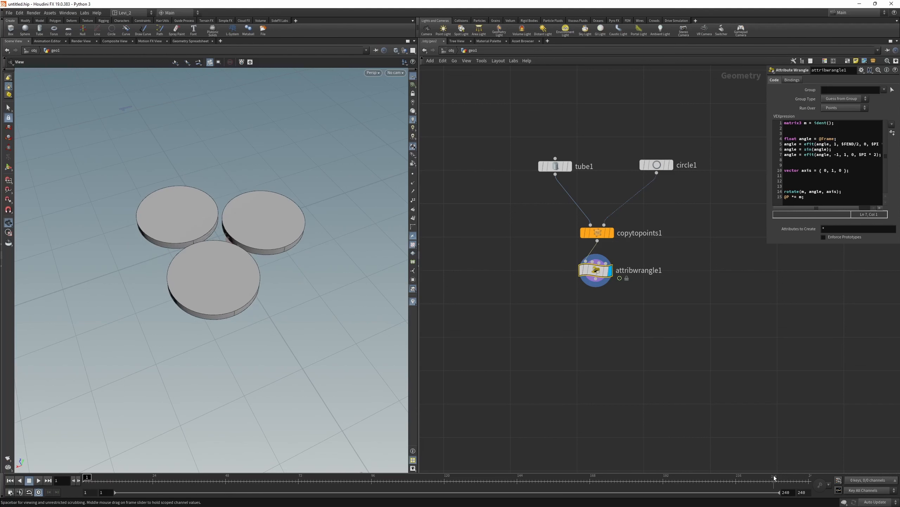
Open the wrangle's VEX expression for editing, examine the sine sketch's 0 starting point in Photoshop, and return to Houdini.
{"action": "left_click", "coordinate": [848, 173]}
{"action": "key", "text": "alt+e"}
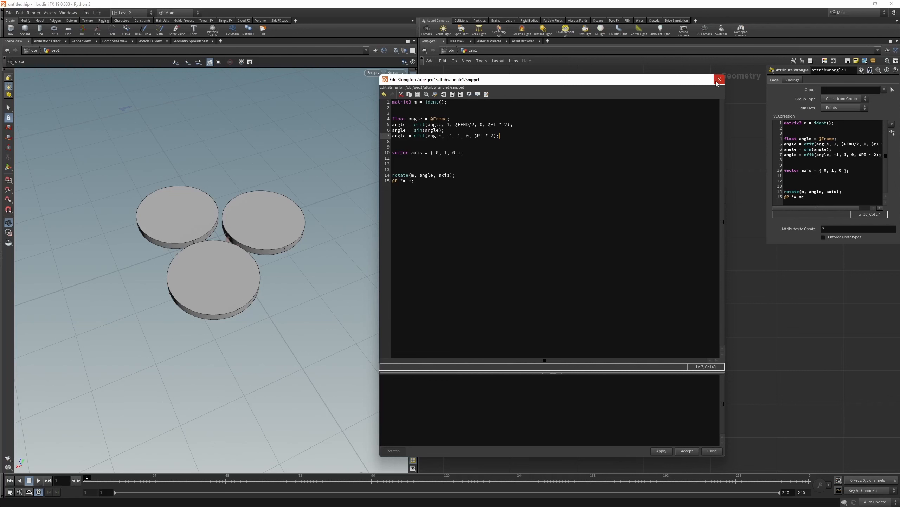
{"action": "key", "text": "alt+Tab"}
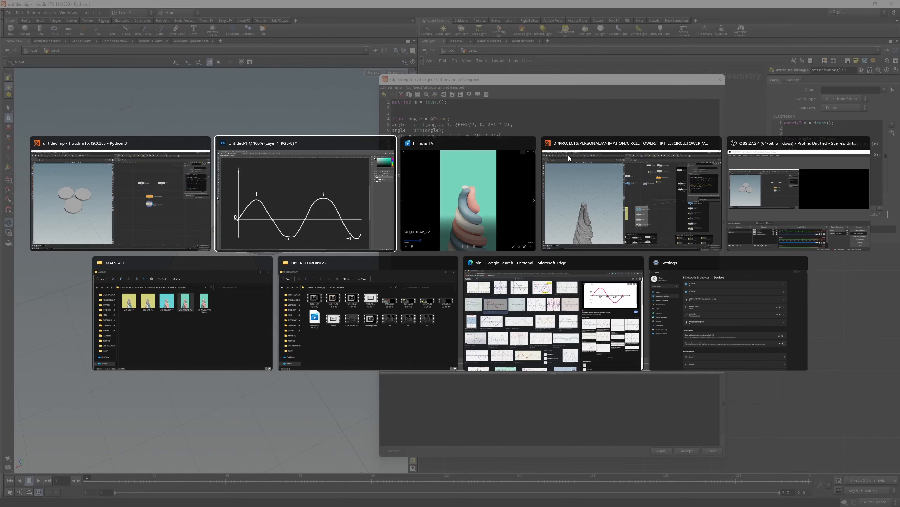
{"action": "left_click", "coordinate": [283, 202]}
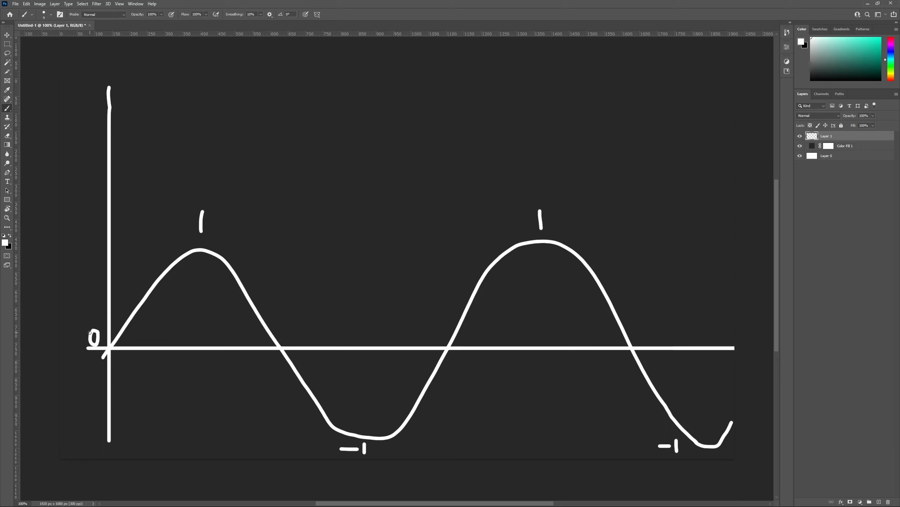
{"action": "mouse_move", "coordinate": [90, 330]}
{"action": "left_mouse_down"}
{"action": "mouse_move", "coordinate": [88, 344]}
{"action": "mouse_move", "coordinate": [102, 338]}
{"action": "mouse_move", "coordinate": [98, 332]}
{"action": "left_mouse_up"}
{"action": "key", "text": "alt+Tab"}
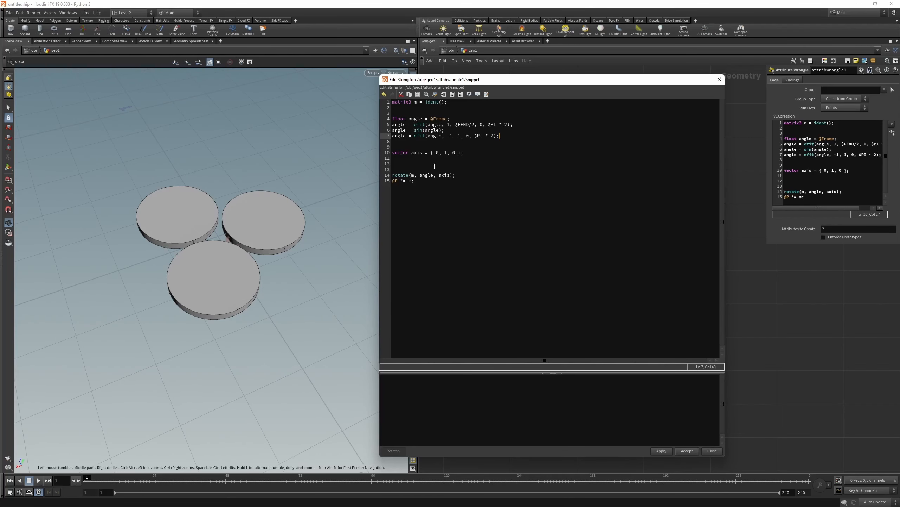
Set the source minimum in the wrangle's last efit line to 0, accept the edit, and play the rotation from frame 1.
{"action": "double_click", "coordinate": [447, 136]}
{"action": "type", "text": "0"}
{"action": "left_click", "coordinate": [654, 451]}
{"action": "left_click", "coordinate": [686, 450]}
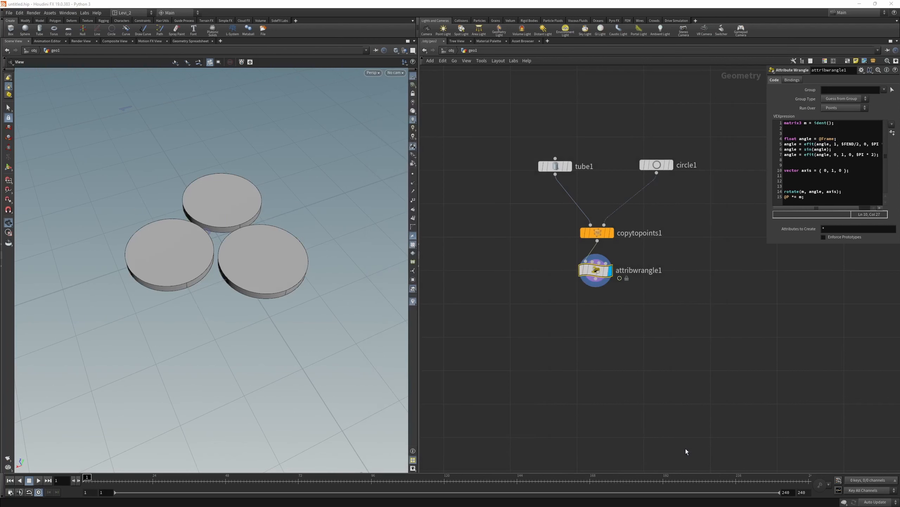
{"action": "key", "text": "Up"}
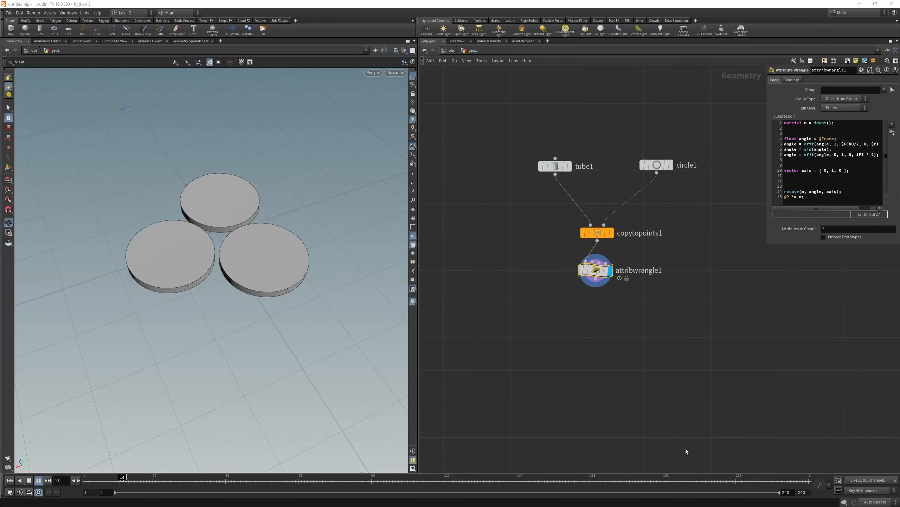
Set the end frame of the playback range to 239.
{"action": "double_click", "coordinate": [787, 492]}
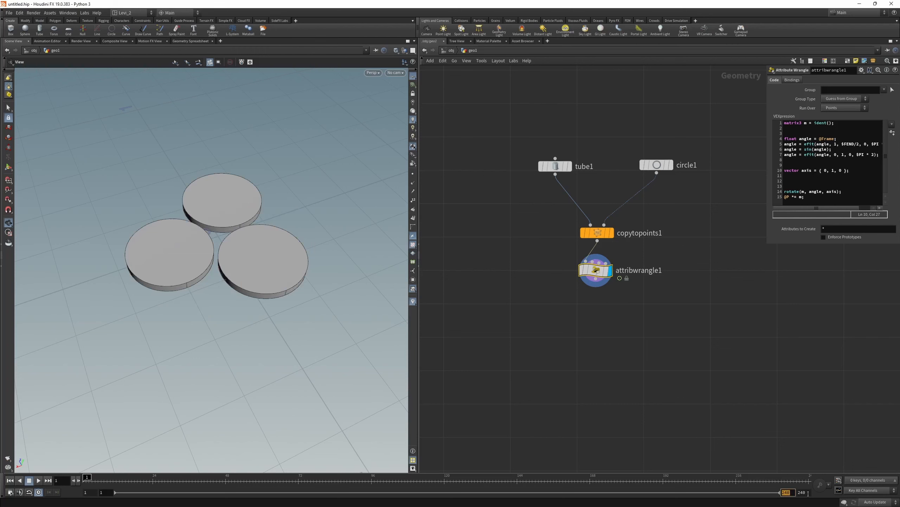
{"action": "double_click", "coordinate": [803, 493]}
{"action": "double_click", "coordinate": [791, 493]}
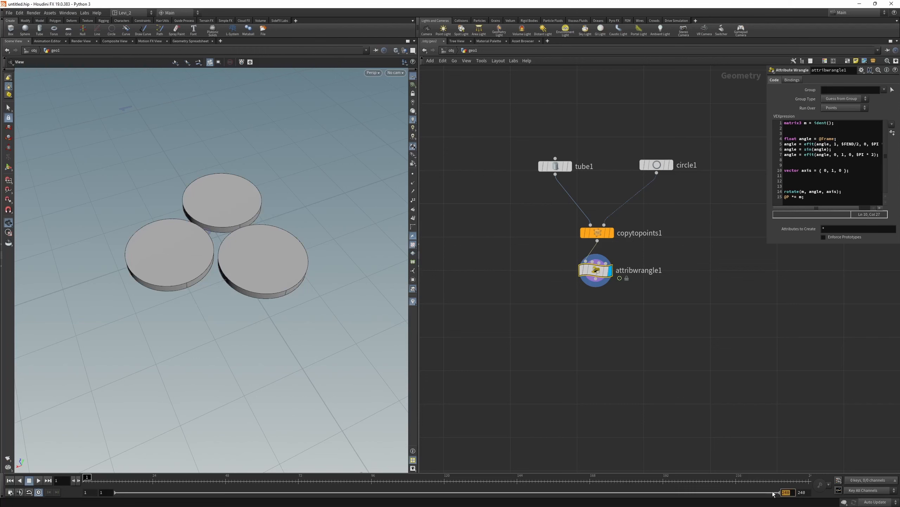
{"action": "type", "text": "239"}
{"action": "key", "text": "Return"}
Play the rotation from near the end of the range across the loop point, and inspect the discs around frame 227.
{"action": "left_click", "coordinate": [770, 482]}
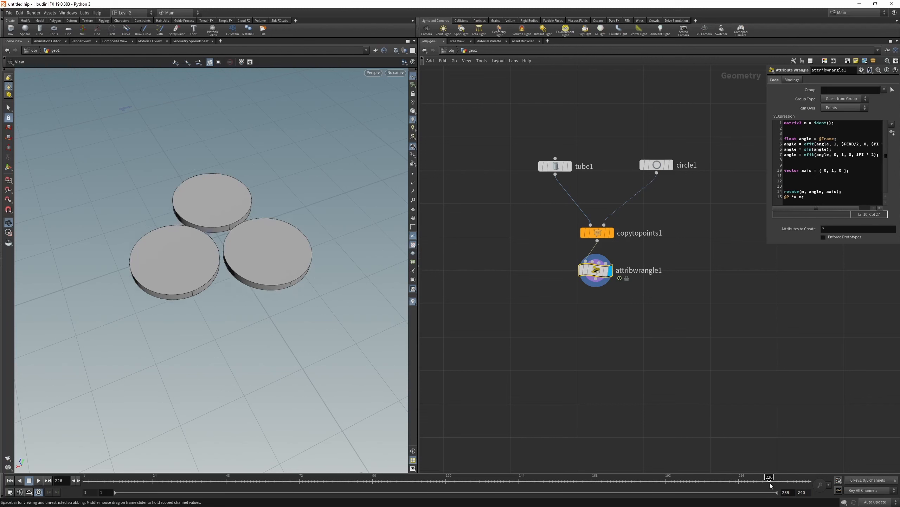
{"action": "key", "text": "Up"}
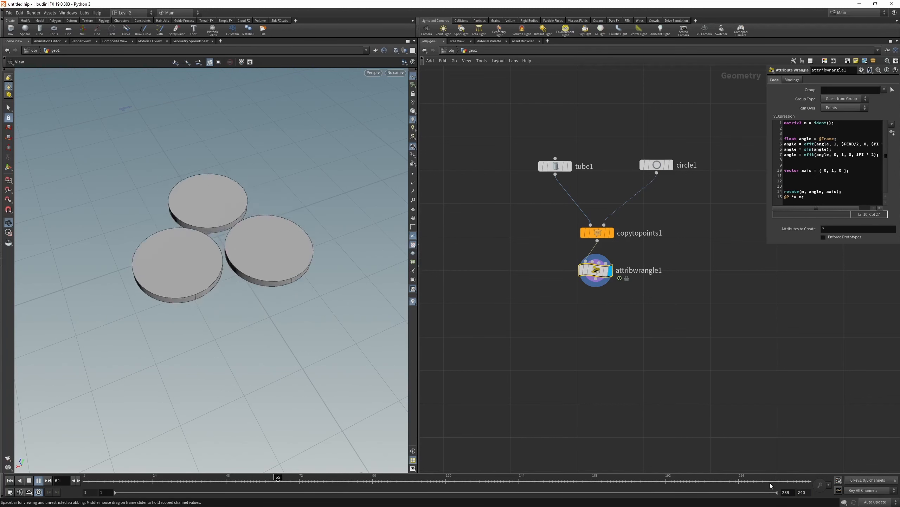
{"action": "key", "text": "ctrl+Up"}
{"action": "left_click", "coordinate": [771, 483]}
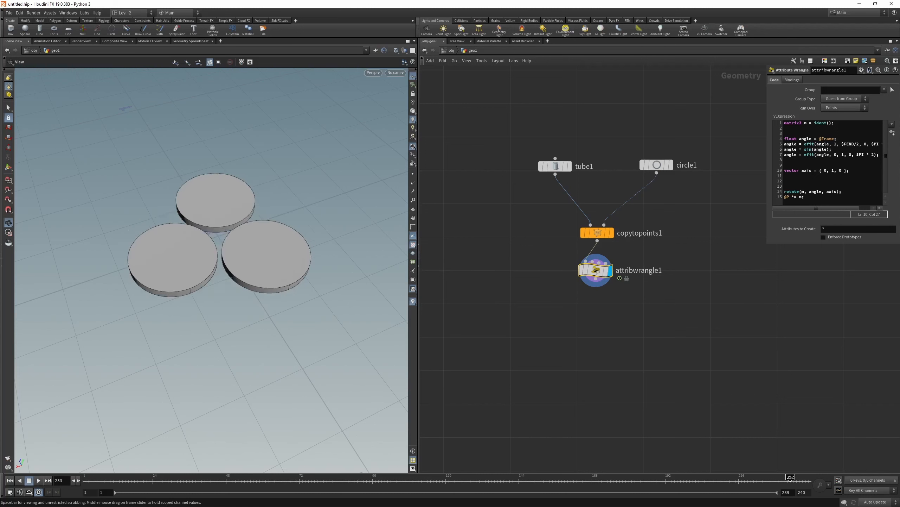
Open the full VEX expression, examine the input and output ranges of the efit lines, and close the editor without changes.
{"action": "left_click", "coordinate": [822, 161]}
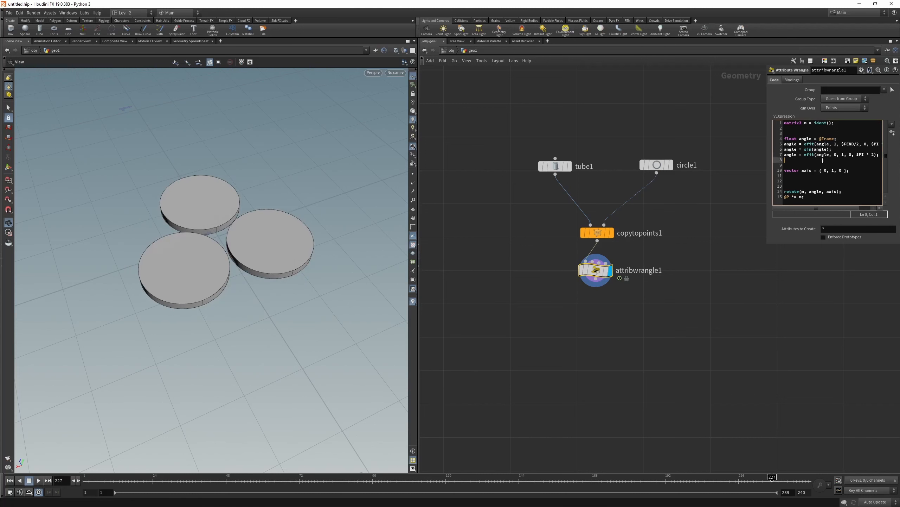
{"action": "key", "text": "alt+e"}
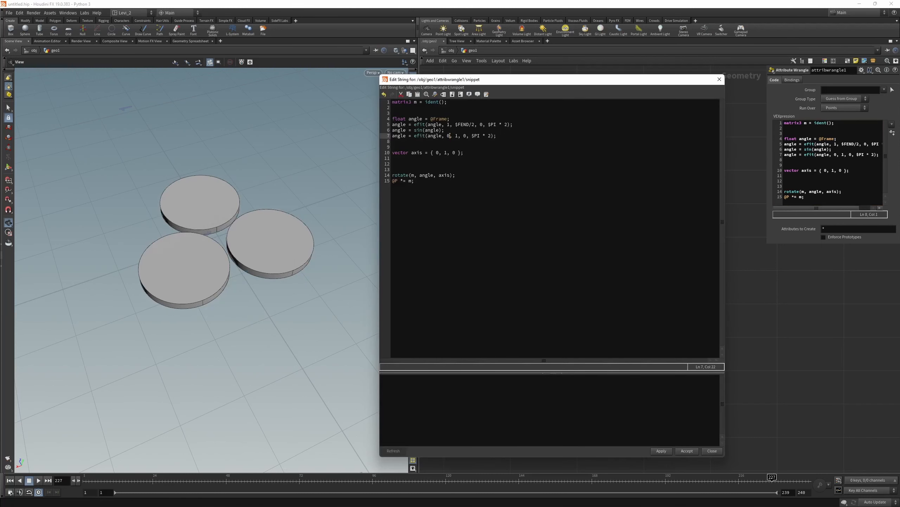
{"action": "double_click", "coordinate": [448, 135]}
{"action": "left_click", "coordinate": [450, 135]}
{"action": "left_click", "coordinate": [444, 137]}
{"action": "double_click", "coordinate": [448, 136]}
{"action": "left_click_drag", "start_coordinate": [507, 125], "coordinate": [472, 136]}
{"action": "left_click", "coordinate": [492, 136]}
{"action": "left_click", "coordinate": [719, 80]}
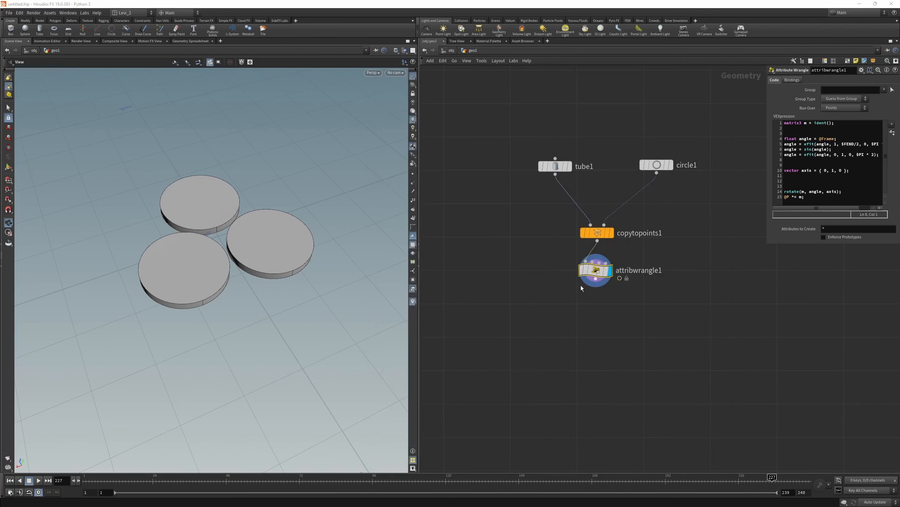
Play the rotation, switch to Films & TV to compare with the 240_NOGAP_V2 reference video, and minimise it to return to Houdini.
{"action": "key", "text": "Up"}
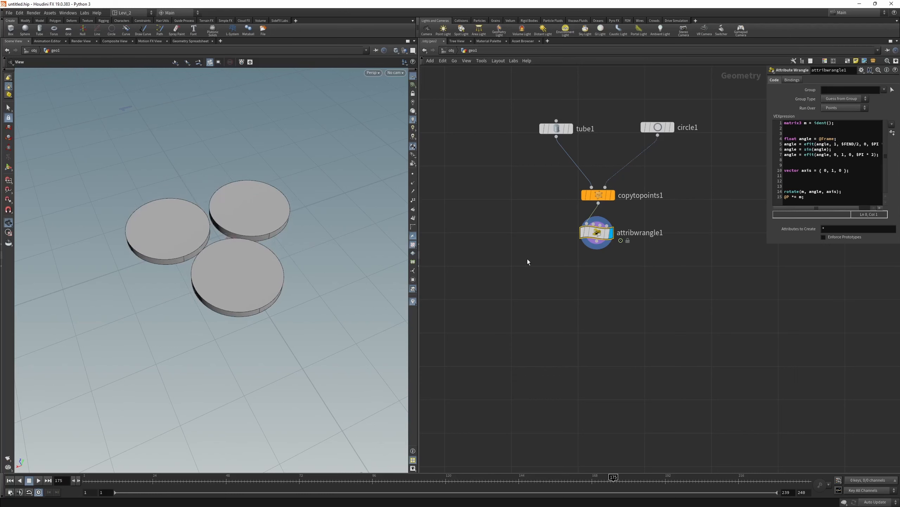
{"action": "key", "text": "super+Tab"}
{"action": "key", "text": "alt+Tab"}
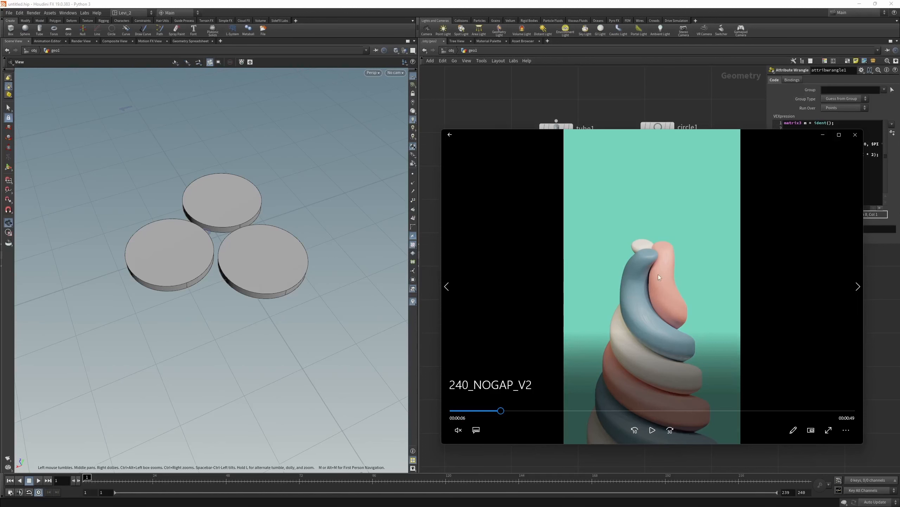
{"action": "left_click", "coordinate": [822, 135]}
{"action": "middle_click", "coordinate": [596, 230]}
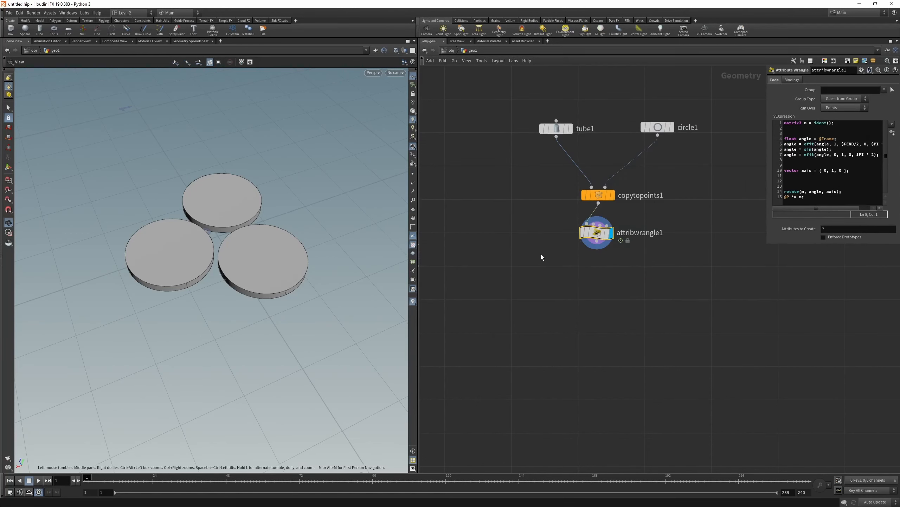
Add a Solver node wired to the output of attribwrangle1, and make it the displayed node.
{"action": "middle_click_drag", "start_coordinate": [538, 272], "coordinate": [513, 241]}
{"action": "scroll", "coordinate": [531, 227], "scroll_direction": "up", "scroll_amount": 2}
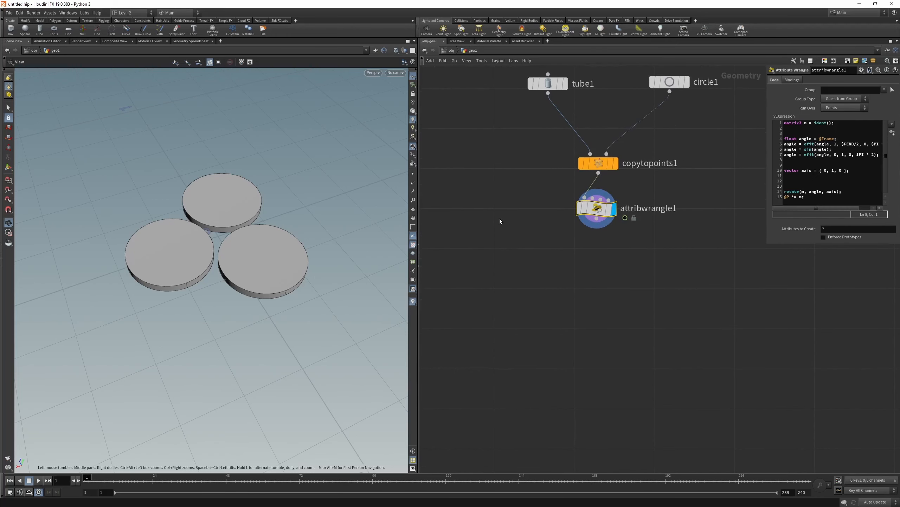
{"action": "left_click_drag", "start_coordinate": [597, 228], "coordinate": [598, 253]}
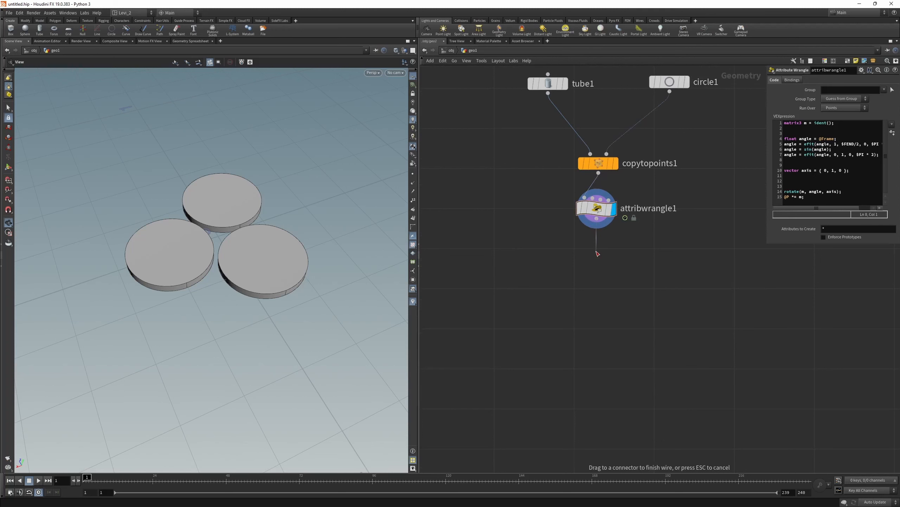
{"action": "left_click_drag", "start_coordinate": [598, 253], "coordinate": [596, 256]}
{"action": "type", "text": "sol"}
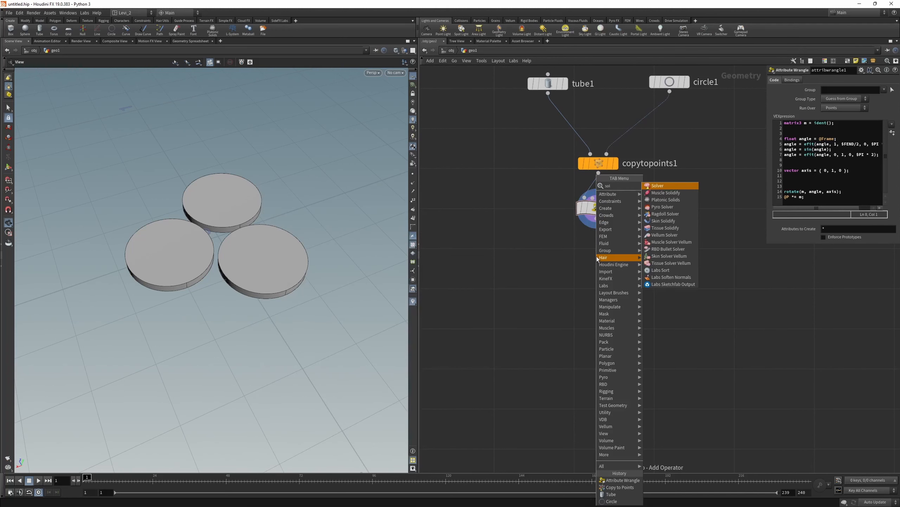
{"action": "key", "text": "Return"}
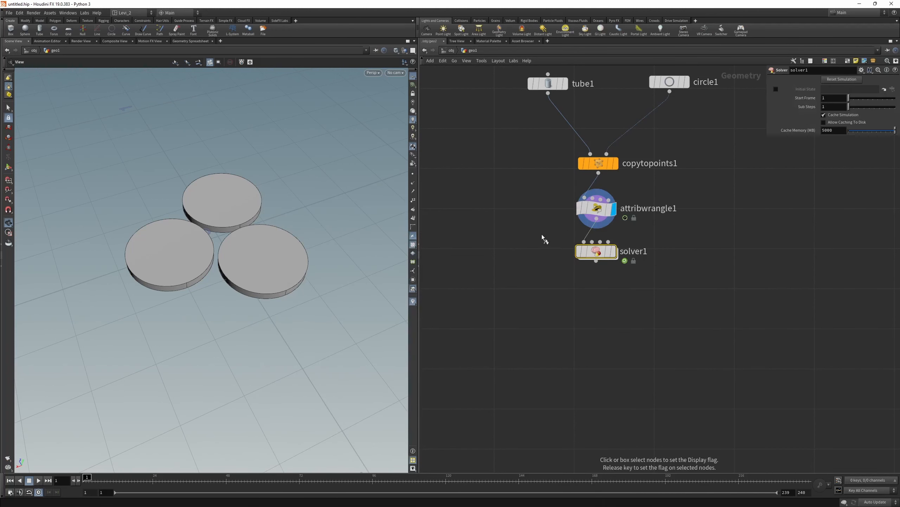
Enter the solver's network and line up Prev_Frame and the four input nodes in a horizontal row.
{"action": "double_click", "coordinate": [596, 251]}
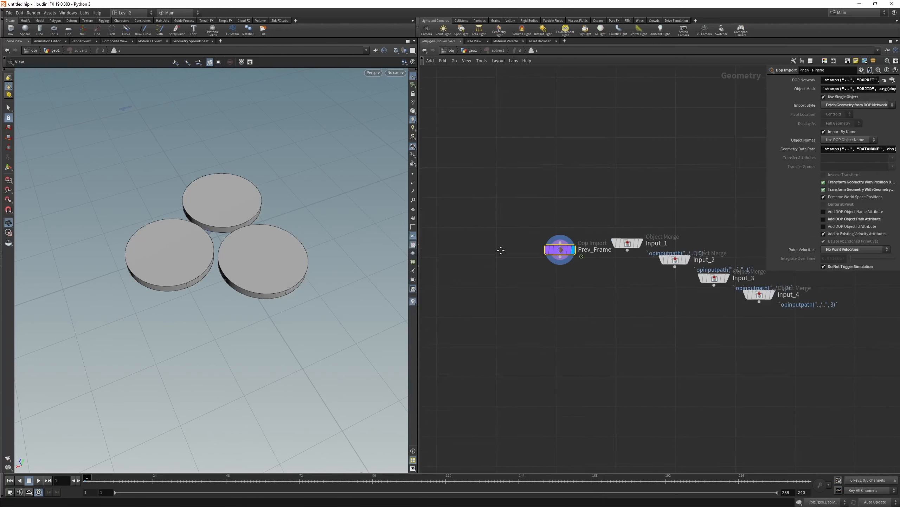
{"action": "scroll", "coordinate": [504, 218], "scroll_direction": "down", "scroll_amount": 3}
{"action": "left_click_drag", "start_coordinate": [658, 187], "coordinate": [477, 281]}
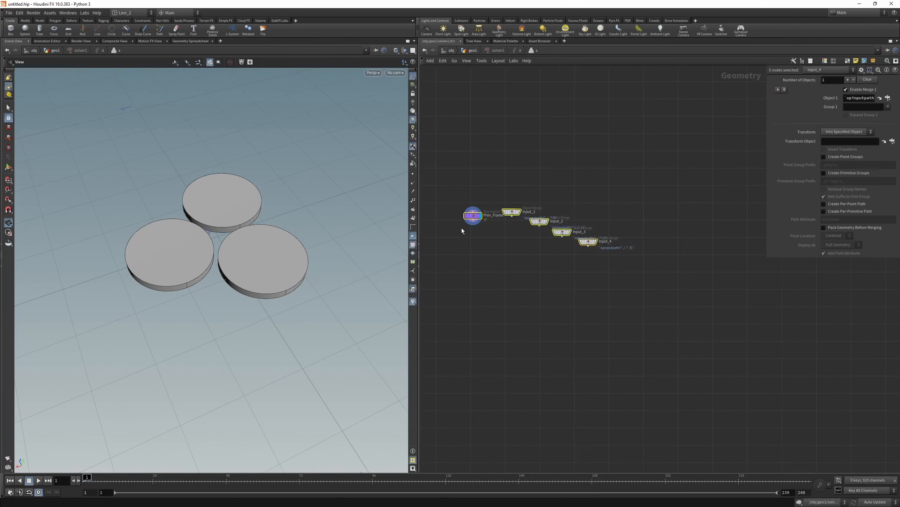
{"action": "key", "text": "l"}
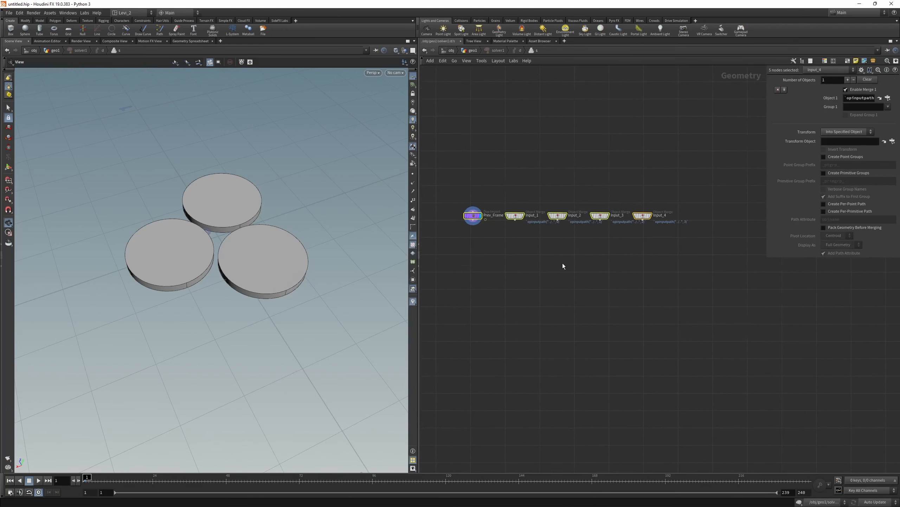
{"action": "scroll", "coordinate": [557, 259], "scroll_direction": "up", "scroll_amount": 3}
{"action": "left_click", "coordinate": [543, 244]}
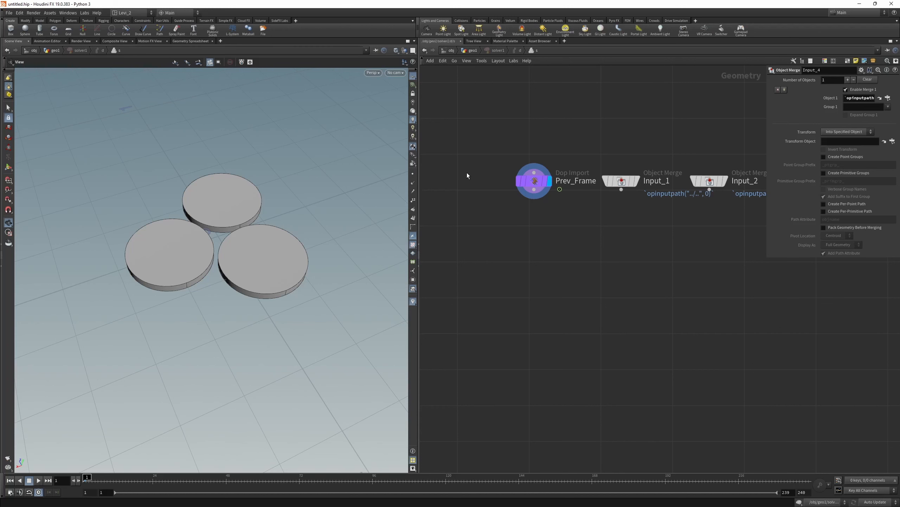
Add a displayed Transform node after Prev_Frame, increase its Y translation to raise the discs, and return to the geo1 network.
{"action": "left_click_drag", "start_coordinate": [535, 195], "coordinate": [531, 247]}
{"action": "type", "text": "tra"}
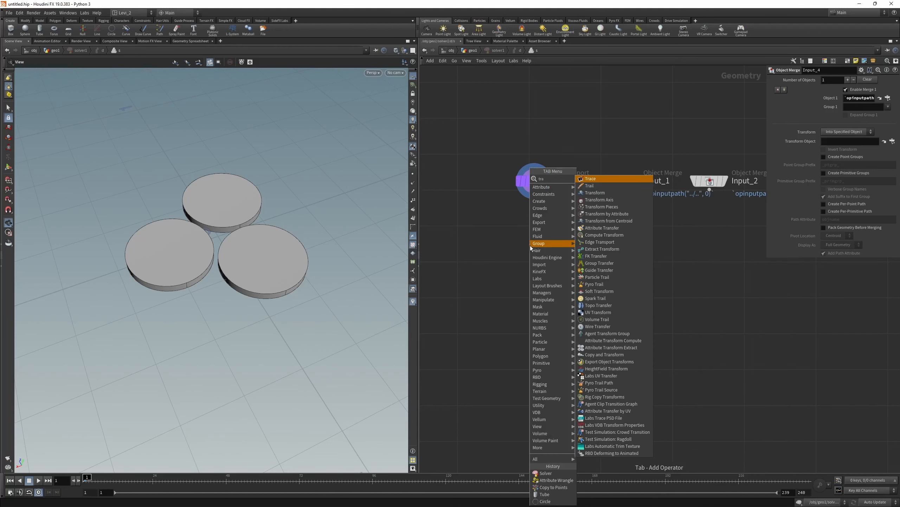
{"action": "left_click", "coordinate": [595, 193]}
{"action": "left_click_drag", "start_coordinate": [584, 220], "coordinate": [451, 253]}
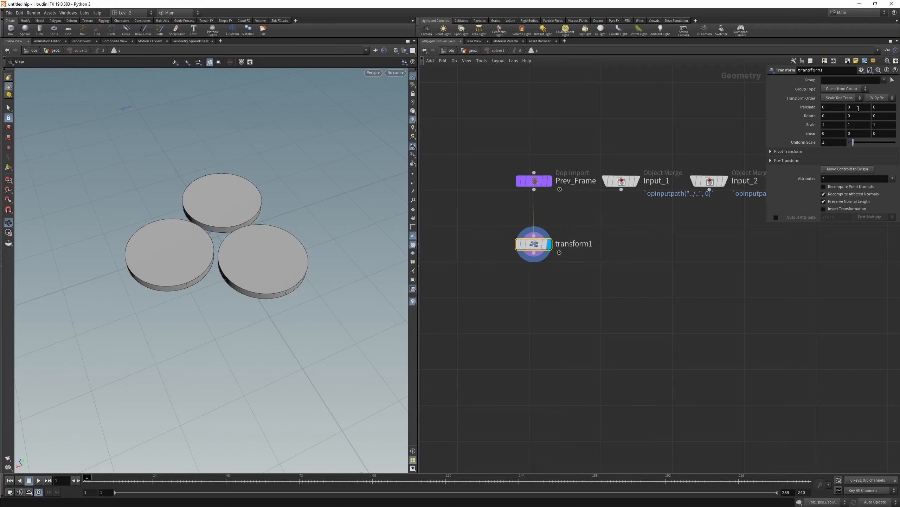
{"action": "middle_click_drag", "start_coordinate": [858, 108], "coordinate": [876, 121]}
{"action": "key", "text": "u"}
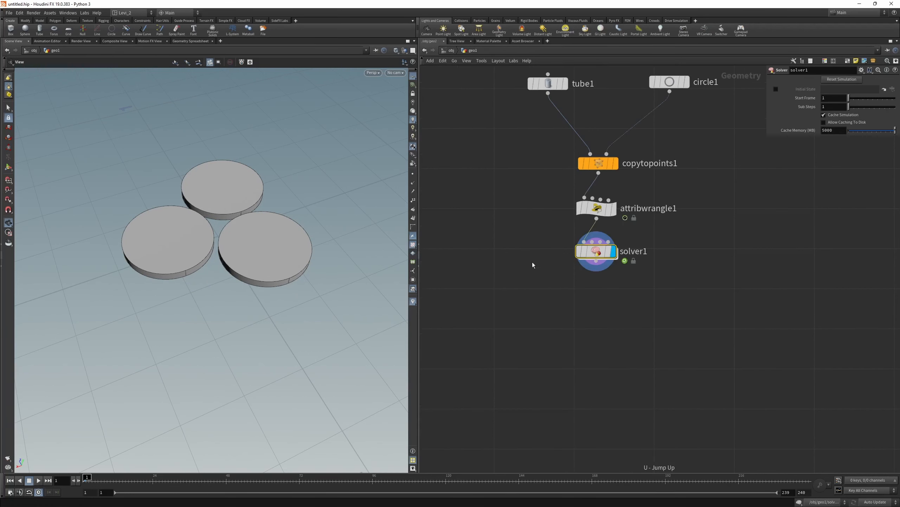
Play the solver's upward disc motion from frame 1, reset it, and replay the first few frames.
{"action": "scroll", "coordinate": [182, 250], "scroll_direction": "down", "scroll_amount": 10}
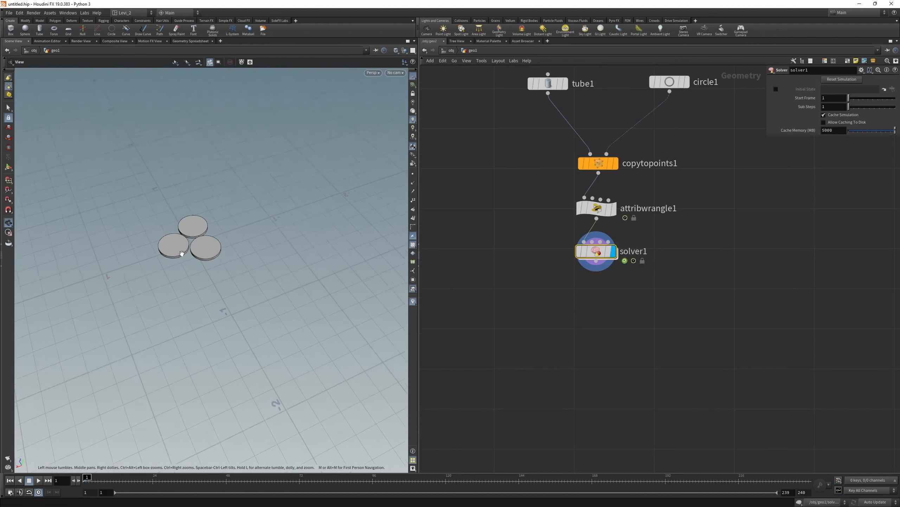
{"action": "key", "text": "Up"}
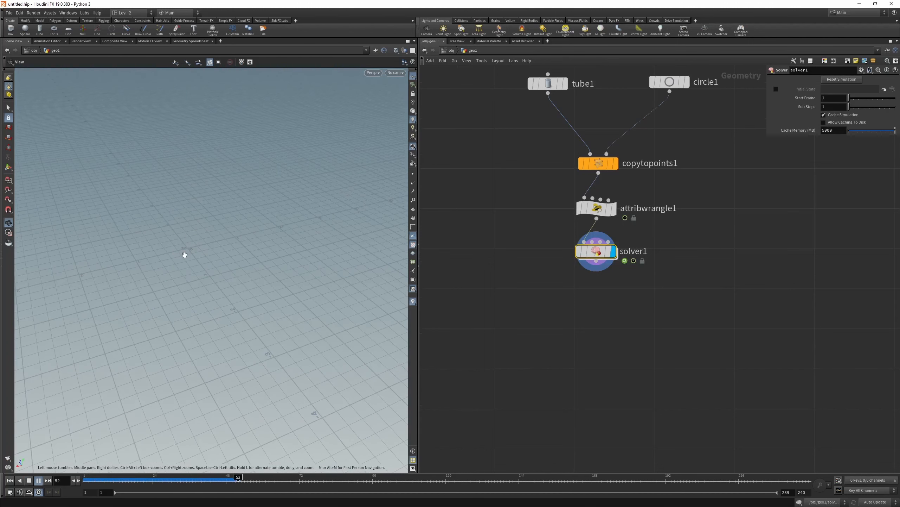
{"action": "key", "text": "ctrl+Up"}
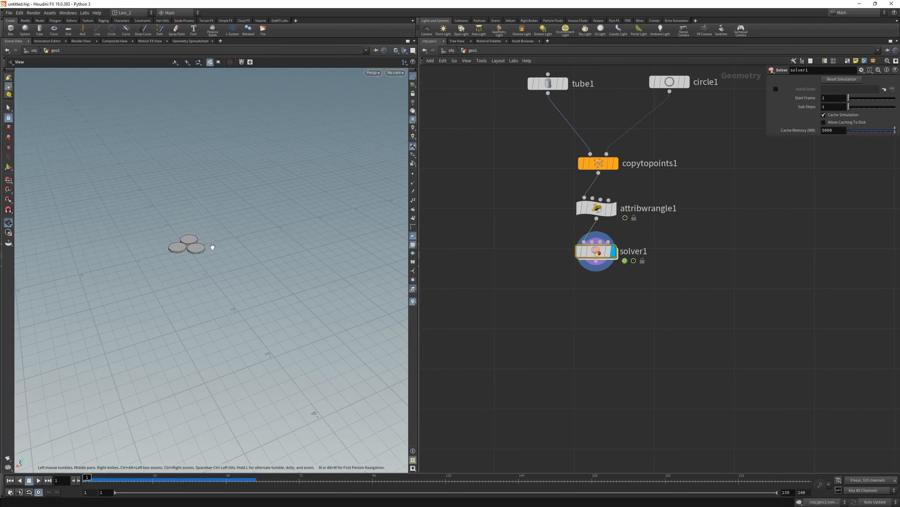
{"action": "key", "text": "Right"}
{"action": "key", "text": "Up"}
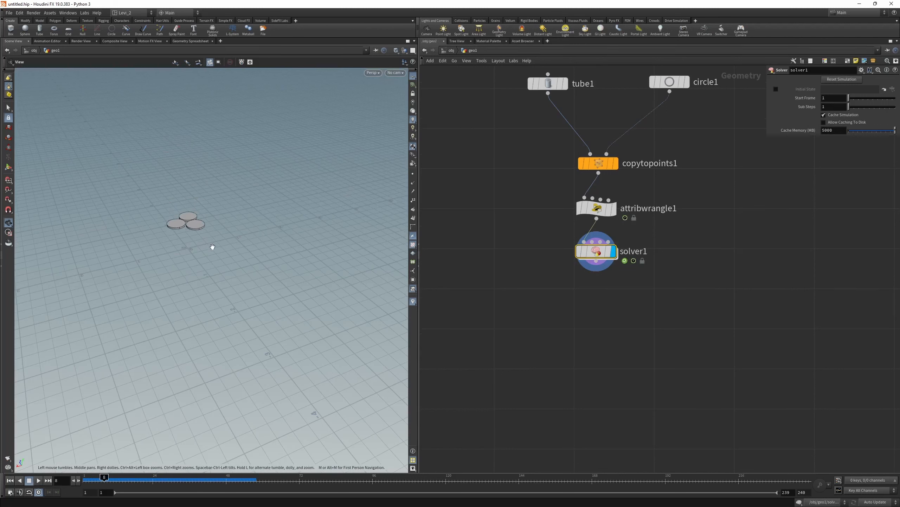
{"action": "key", "text": "ctrl+Up"}
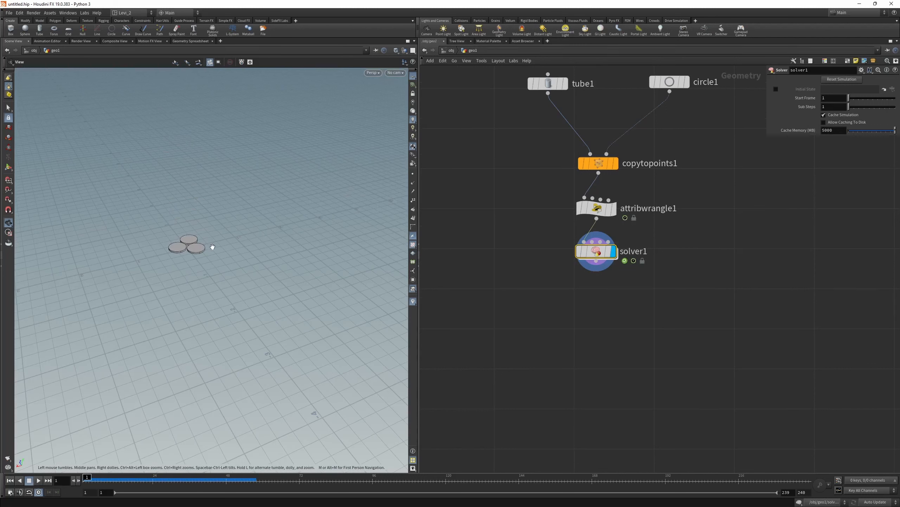
Open solver1's inner network and examine Prev_Frame, the transform below it, and the four input nodes.
{"action": "double_click", "coordinate": [602, 254]}
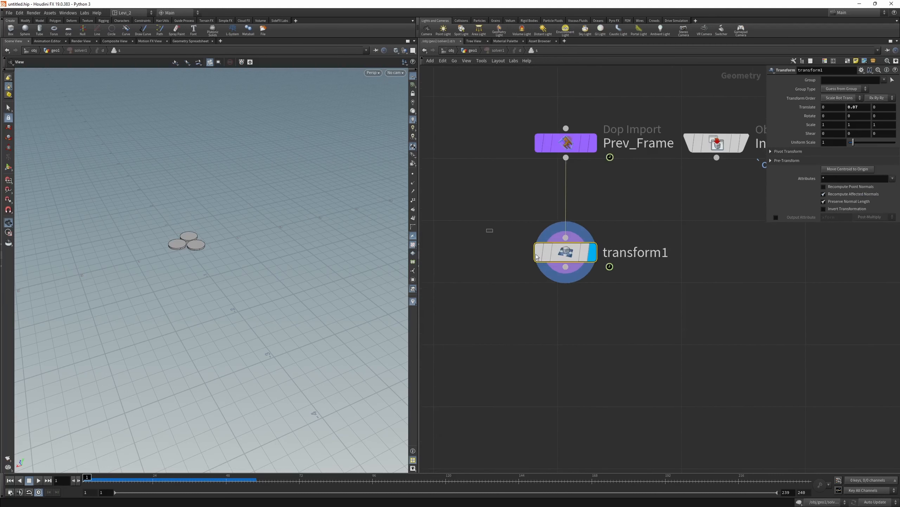
{"action": "left_click_drag", "start_coordinate": [527, 244], "coordinate": [632, 297]}
{"action": "left_click_drag", "start_coordinate": [603, 206], "coordinate": [484, 288]}
{"action": "left_click_drag", "start_coordinate": [479, 89], "coordinate": [591, 180]}
{"action": "scroll", "coordinate": [558, 194], "scroll_direction": "down", "scroll_amount": 5}
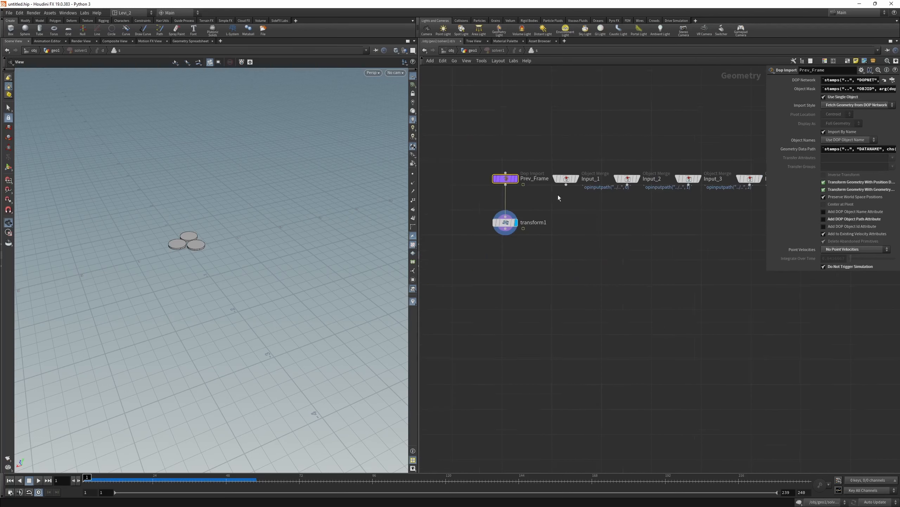
{"action": "left_click_drag", "start_coordinate": [543, 141], "coordinate": [749, 228]}
{"action": "scroll", "coordinate": [582, 223], "scroll_direction": "up", "scroll_amount": 3}
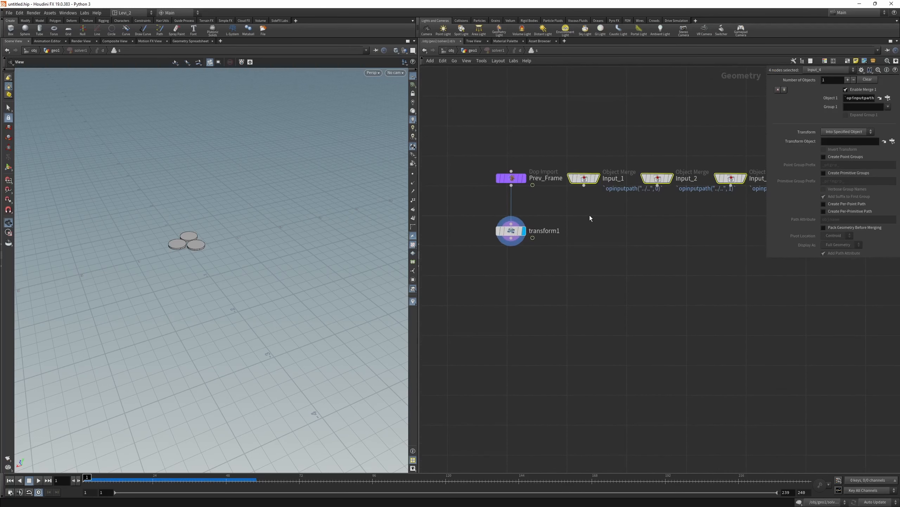
{"action": "left_click", "coordinate": [575, 215]}
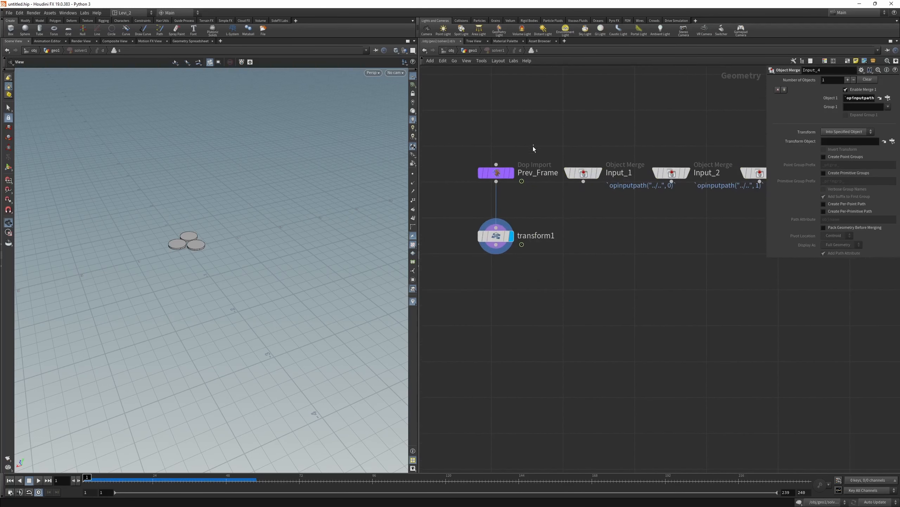
{"action": "left_click_drag", "start_coordinate": [534, 144], "coordinate": [596, 319]}
{"action": "scroll", "coordinate": [485, 215], "scroll_direction": "up", "scroll_amount": 2}
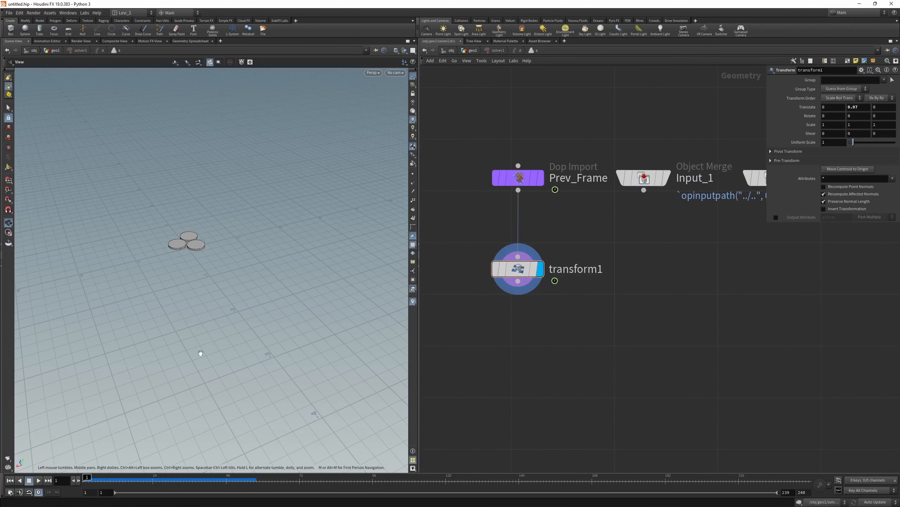
Switch to the reference video 240_NOGAP_V2, play the twisting tower from the start, pause it, and return to Houdini.
{"action": "key", "text": "alt+Tab"}
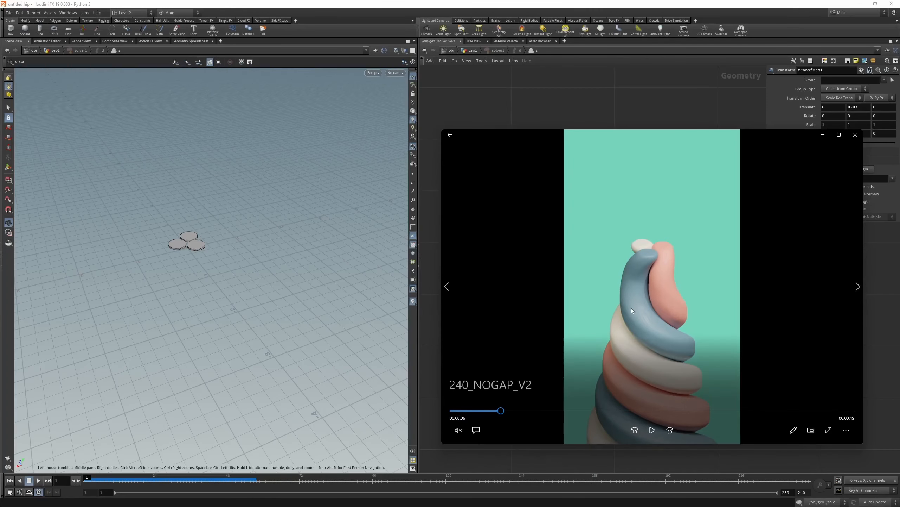
{"action": "left_click_drag", "start_coordinate": [488, 409], "coordinate": [415, 410]}
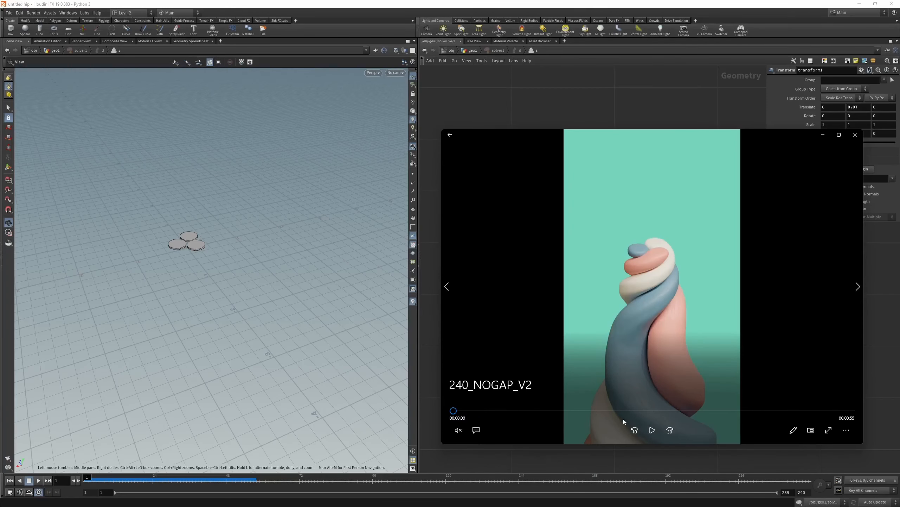
{"action": "left_click", "coordinate": [651, 430]}
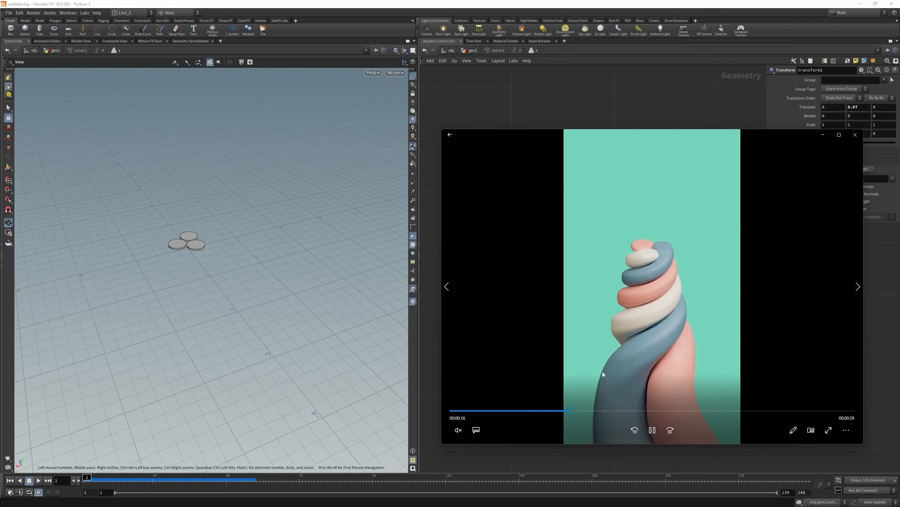
{"action": "left_click", "coordinate": [652, 433]}
{"action": "left_click", "coordinate": [821, 136]}
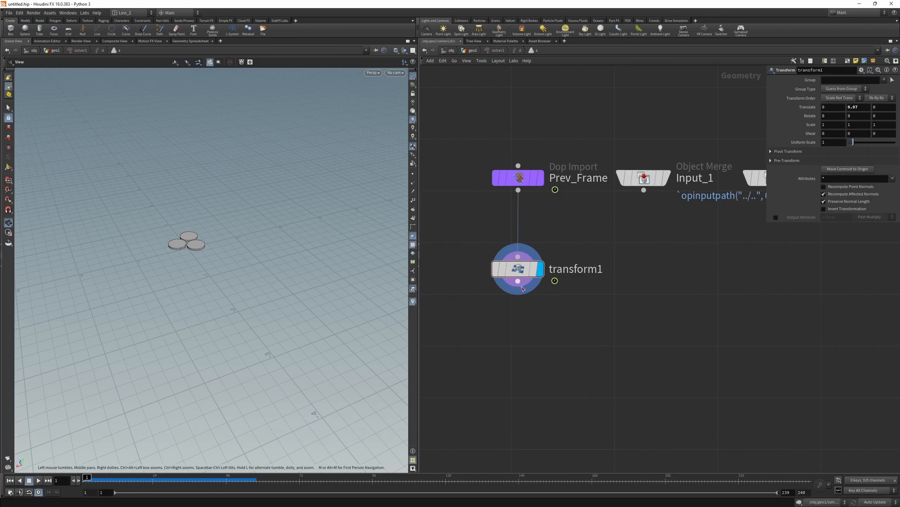
Reset transform1's Y translation to 0 inside the solver.
{"action": "scroll", "coordinate": [190, 243], "scroll_direction": "up", "scroll_amount": 10}
{"action": "left_click_drag", "start_coordinate": [175, 237], "coordinate": [270, 255]}
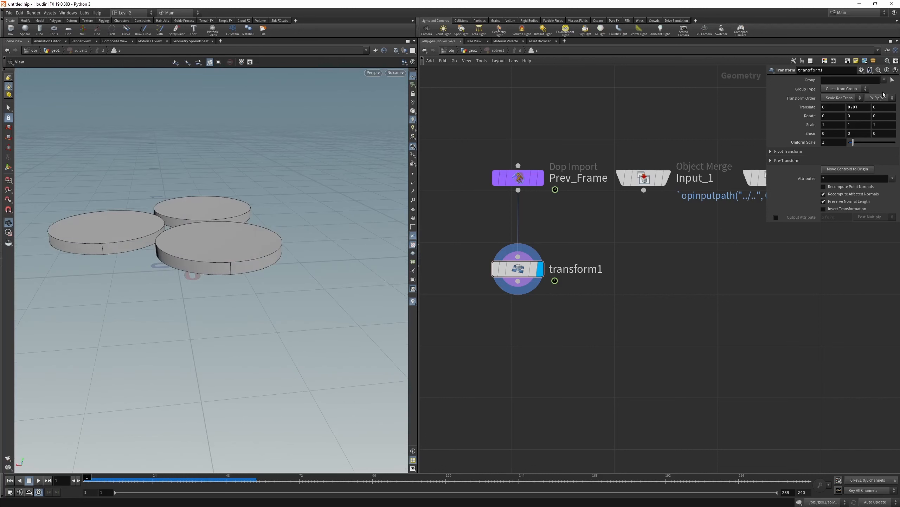
{"action": "left_click_drag", "start_coordinate": [866, 107], "coordinate": [789, 120]}
{"action": "type", "text": "0"}
{"action": "key", "text": "Return"}
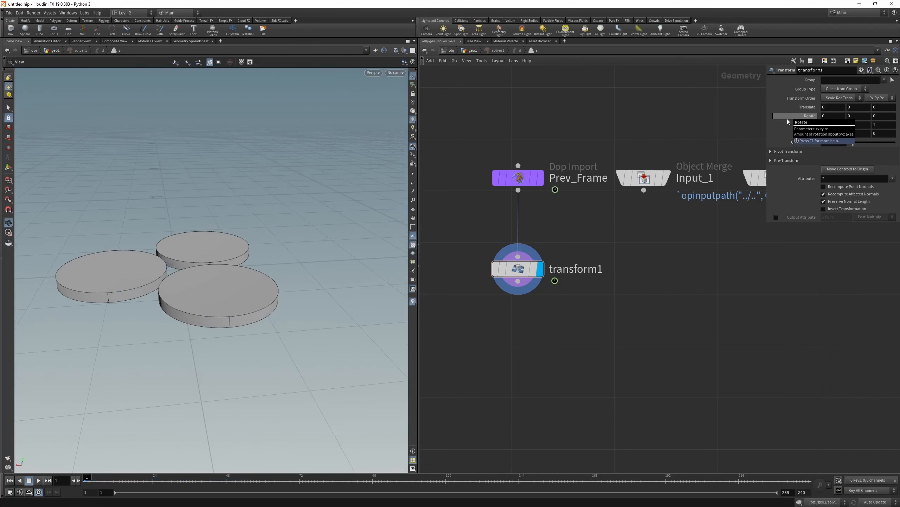
{"action": "left_click_drag", "start_coordinate": [199, 265], "coordinate": [257, 188]}
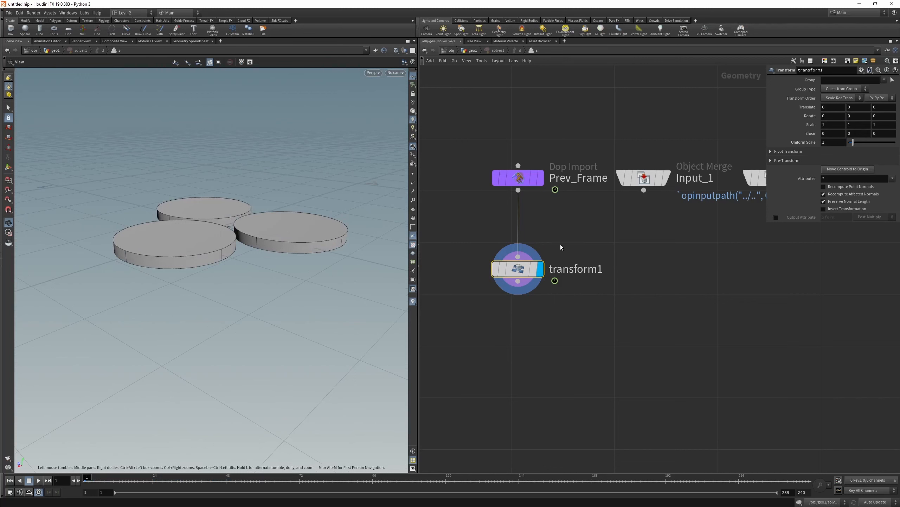
Set transform1's Y translation to -0.006 so the discs move slightly downward each frame.
{"action": "left_click_drag", "start_coordinate": [202, 193], "coordinate": [237, 214]}
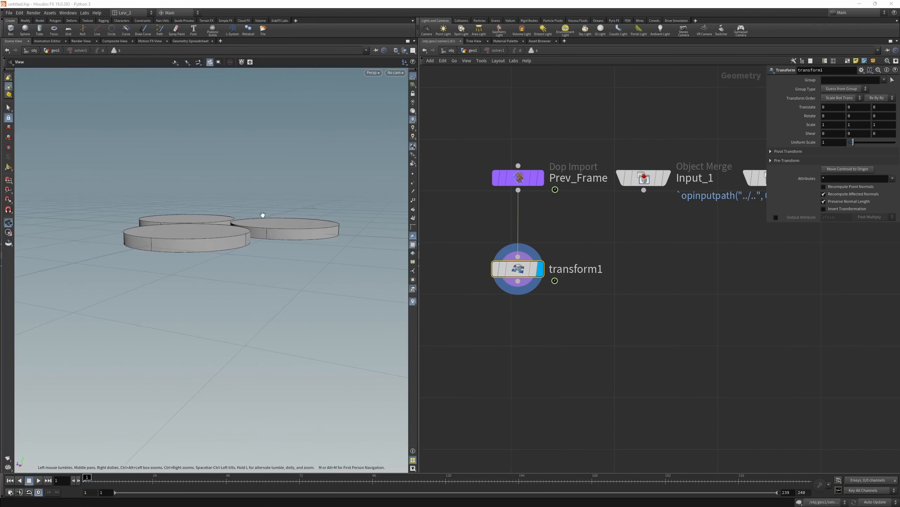
{"action": "left_click_drag", "start_coordinate": [262, 215], "coordinate": [264, 184]}
{"action": "middle_click_drag", "start_coordinate": [852, 109], "coordinate": [815, 133]}
{"action": "left_click_drag", "start_coordinate": [167, 217], "coordinate": [177, 189]}
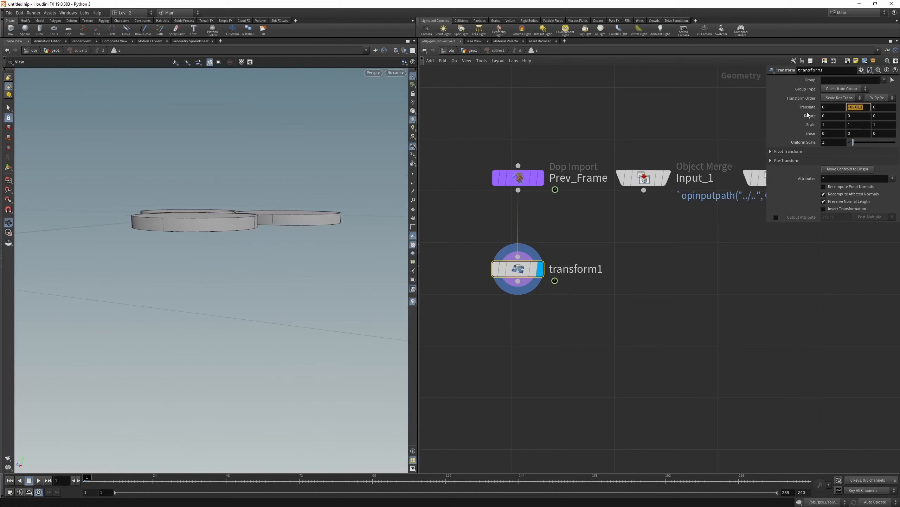
{"action": "type", "text": "-0.006"}
{"action": "key", "text": "Return"}
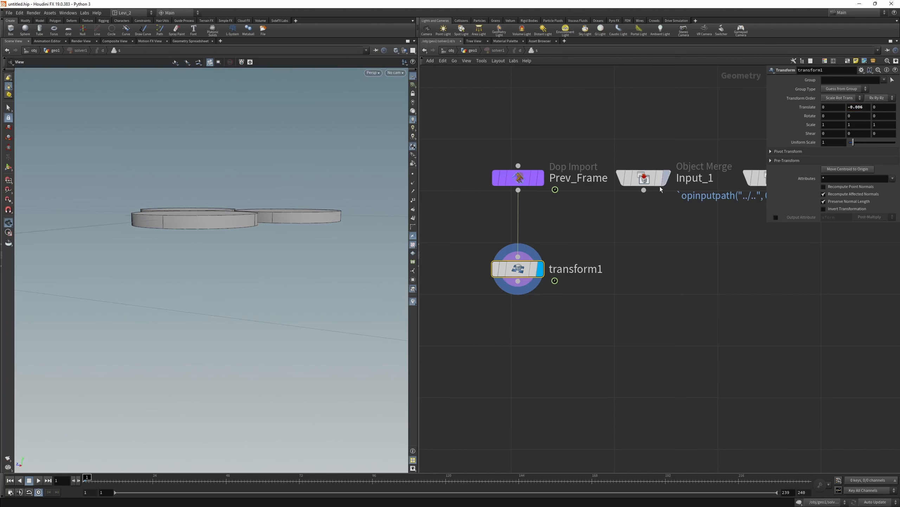
Examine Input_1 in the solver network, and trace its source to attribwrangle1 feeding the solver's first input in geo1.
{"action": "left_click_drag", "start_coordinate": [261, 205], "coordinate": [235, 227]}
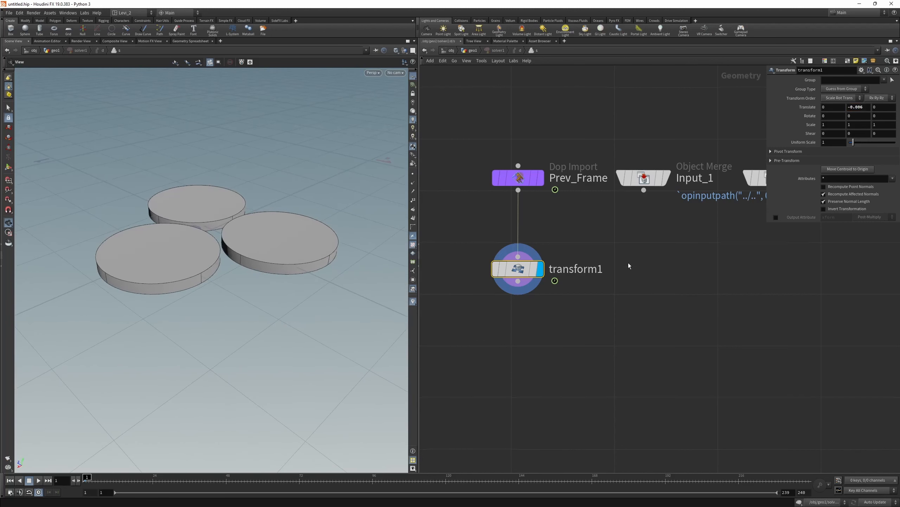
{"action": "middle_click_drag", "start_coordinate": [628, 262], "coordinate": [641, 198]}
{"action": "scroll", "coordinate": [628, 219], "scroll_direction": "down", "scroll_amount": 1}
{"action": "left_click", "coordinate": [642, 187]}
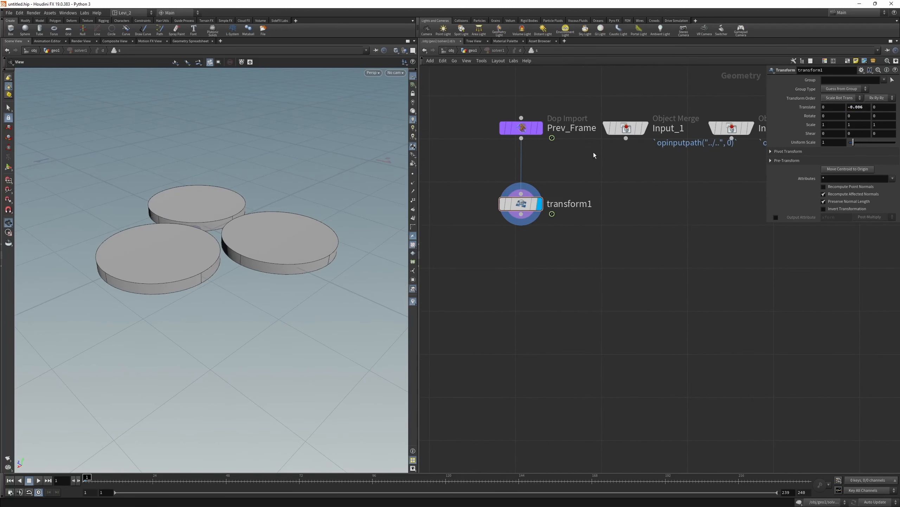
{"action": "left_click_drag", "start_coordinate": [606, 157], "coordinate": [605, 158]}
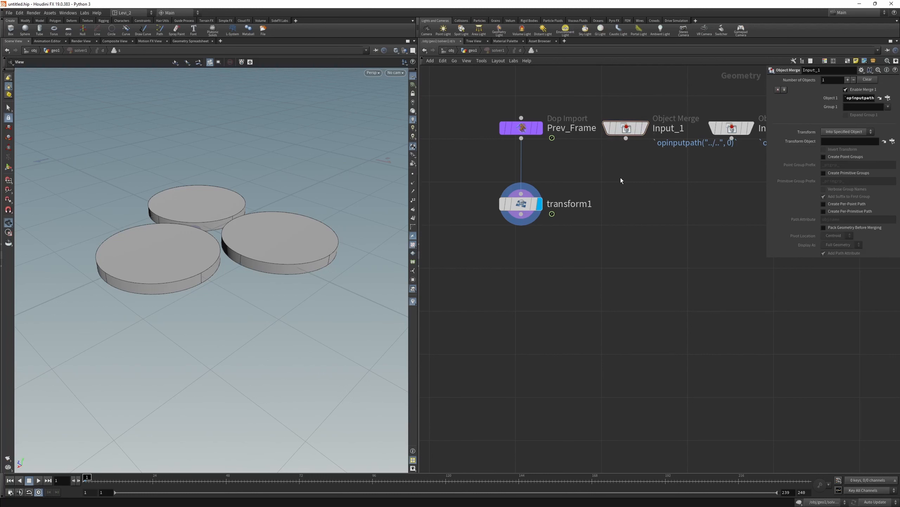
{"action": "key", "text": "u"}
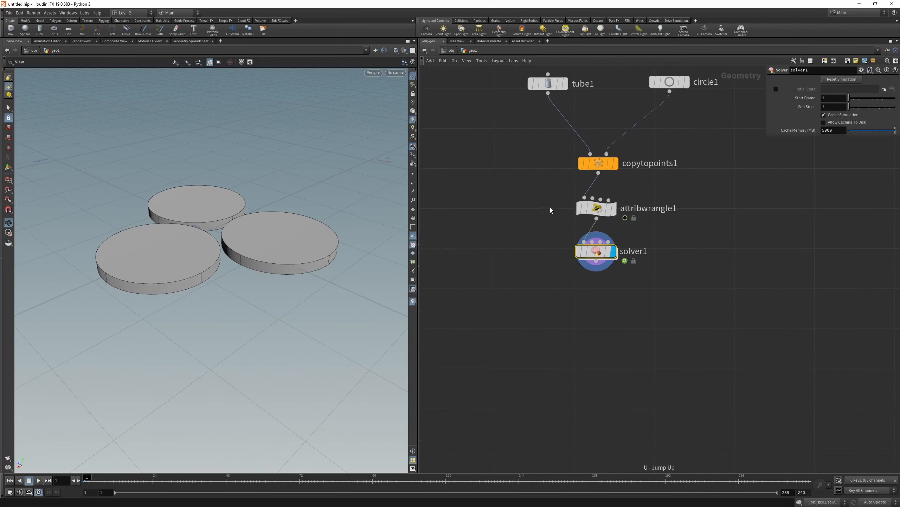
{"action": "left_click", "coordinate": [597, 208]}
{"action": "scroll", "coordinate": [574, 224], "scroll_direction": "up", "scroll_amount": 3}
{"action": "middle_click_drag", "start_coordinate": [602, 200], "coordinate": [561, 189]}
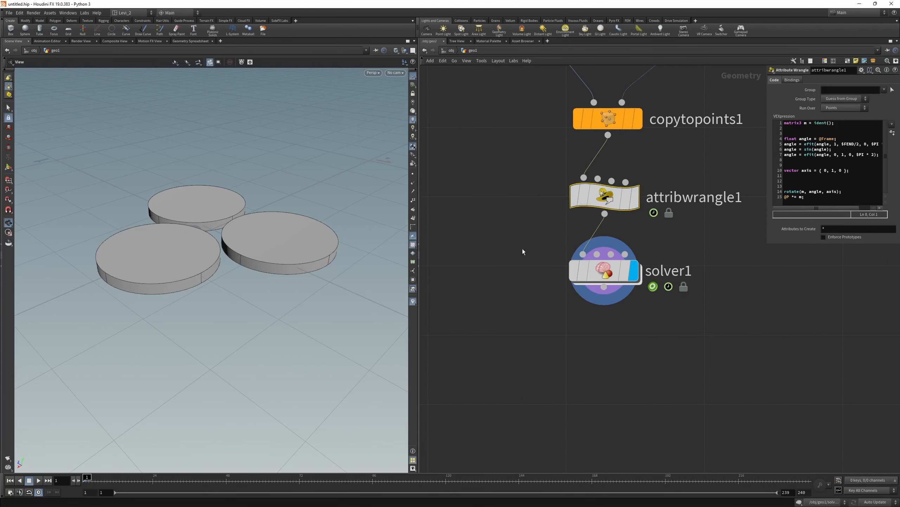
{"action": "left_click_drag", "start_coordinate": [521, 244], "coordinate": [576, 258]}
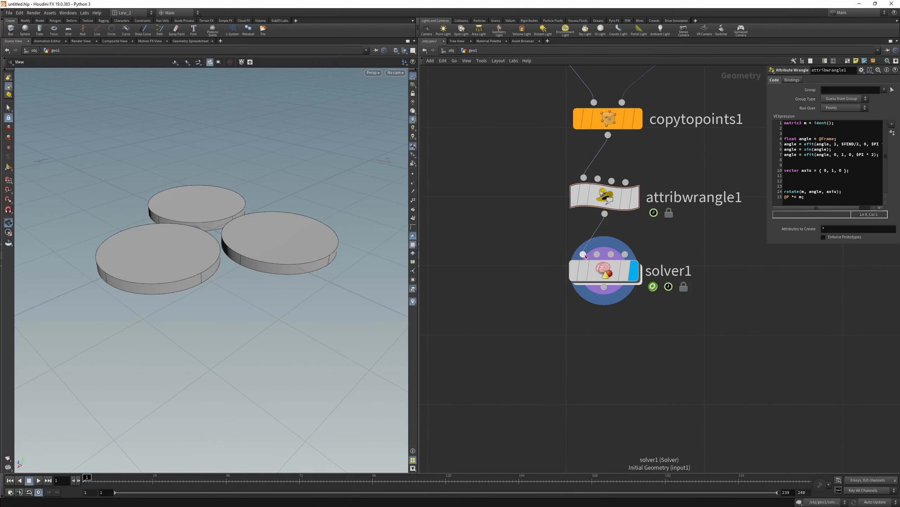
Inside solver1, add a Merge node combining transform1 and Input_1, and make it the displayed node.
{"action": "double_click", "coordinate": [589, 277]}
{"action": "key", "text": "Tab"}
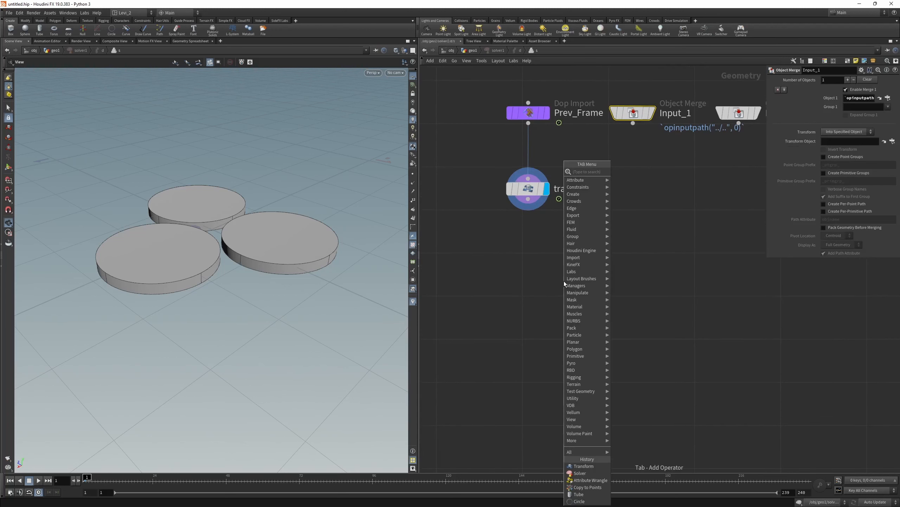
{"action": "type", "text": "mer"}
{"action": "left_click", "coordinate": [624, 173]}
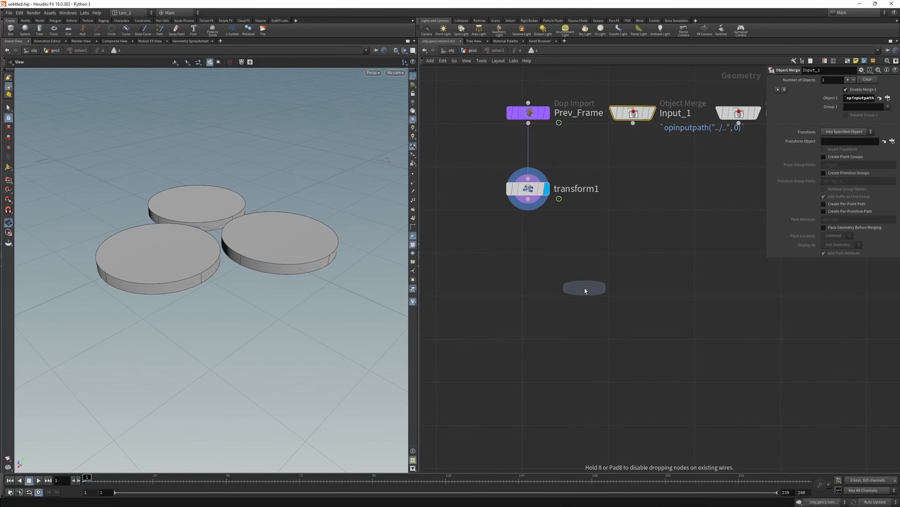
{"action": "left_click", "coordinate": [585, 288]}
{"action": "left_click_drag", "start_coordinate": [528, 199], "coordinate": [585, 276]}
{"action": "left_click_drag", "start_coordinate": [633, 123], "coordinate": [550, 339]}
{"action": "left_click", "coordinate": [591, 279]}
Inspect the merged discs and compare the Prev_Frame and transform1 branch with the Input_1 branch feeding the merge.
{"action": "left_click_drag", "start_coordinate": [215, 277], "coordinate": [283, 212]}
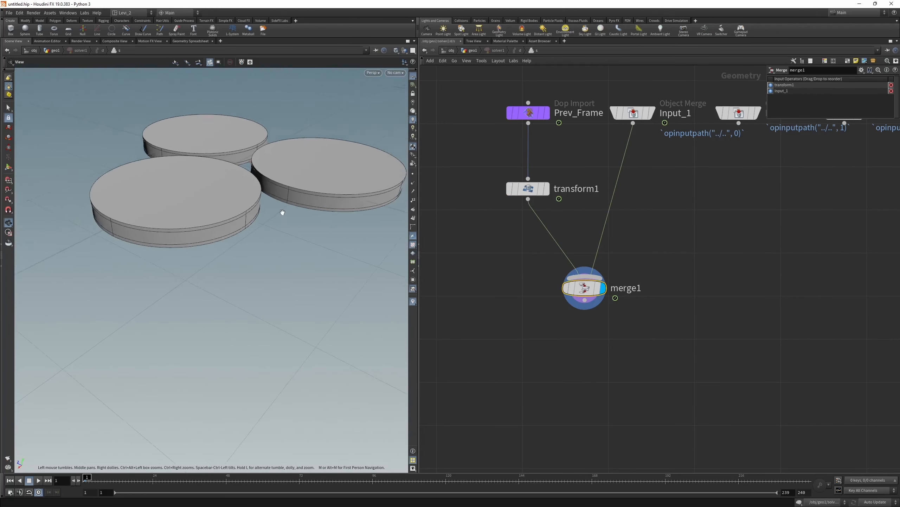
{"action": "scroll", "coordinate": [281, 213], "scroll_direction": "down", "scroll_amount": 5}
{"action": "middle_click_drag", "start_coordinate": [288, 203], "coordinate": [262, 236]}
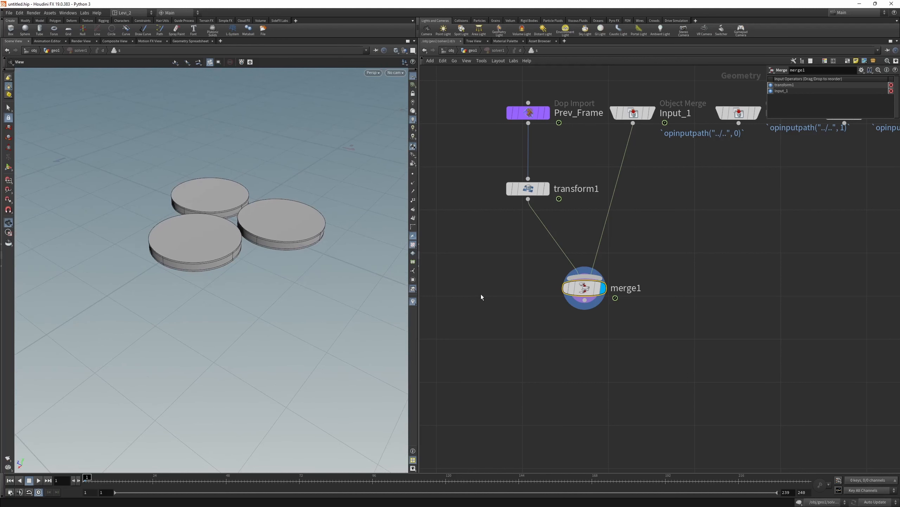
{"action": "left_click_drag", "start_coordinate": [480, 275], "coordinate": [623, 305]}
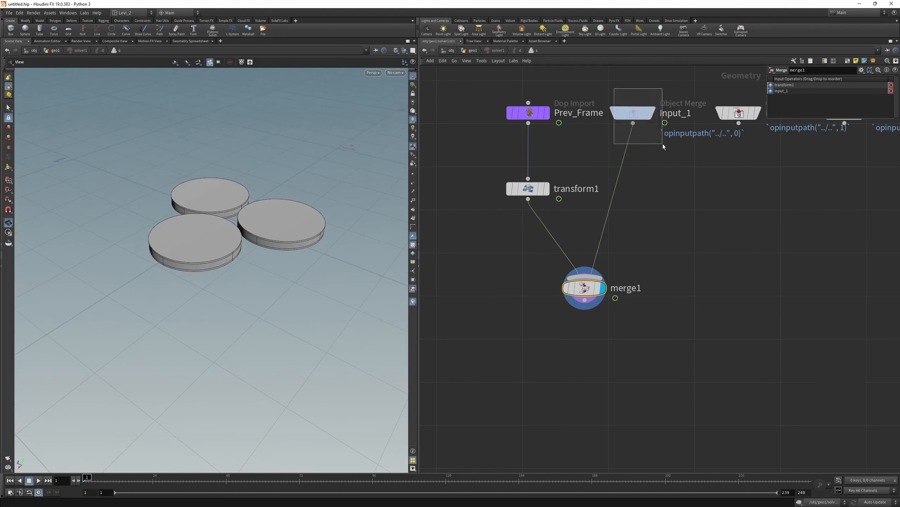
{"action": "left_click_drag", "start_coordinate": [639, 133], "coordinate": [634, 134]}
{"action": "left_click_drag", "start_coordinate": [559, 86], "coordinate": [493, 202]}
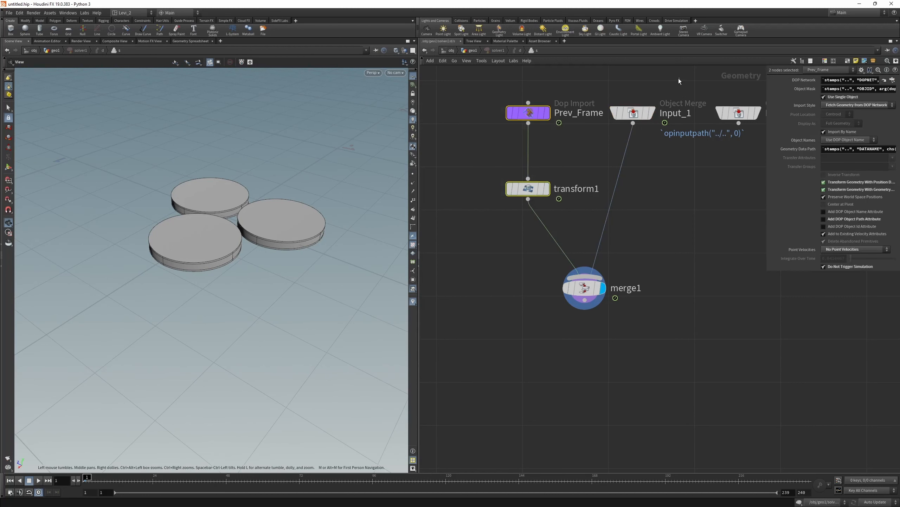
{"action": "left_click_drag", "start_coordinate": [678, 78], "coordinate": [600, 150]}
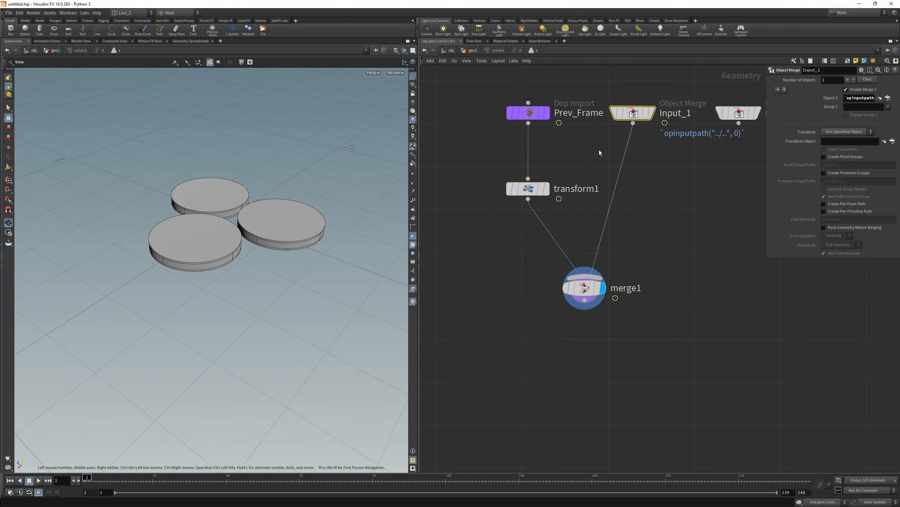
{"action": "left_click", "coordinate": [598, 149]}
Return to the geo1 network, play the solver's stacking disc animation, and reset it to frame 1.
{"action": "key", "text": "u"}
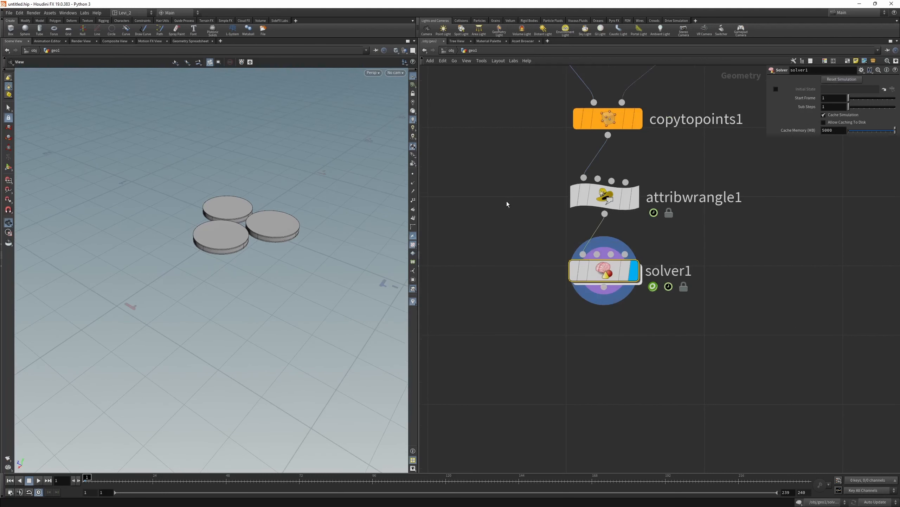
{"action": "key", "text": "Up"}
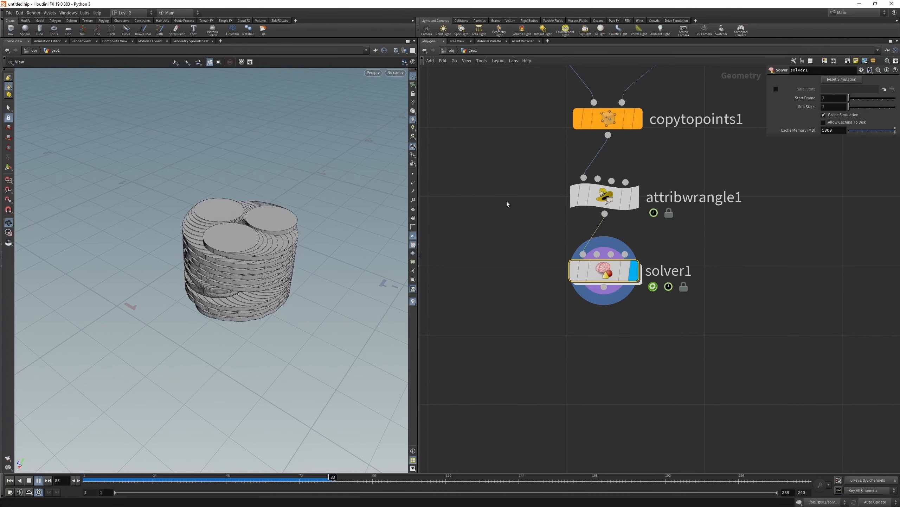
{"action": "key", "text": "ctrl+Up"}
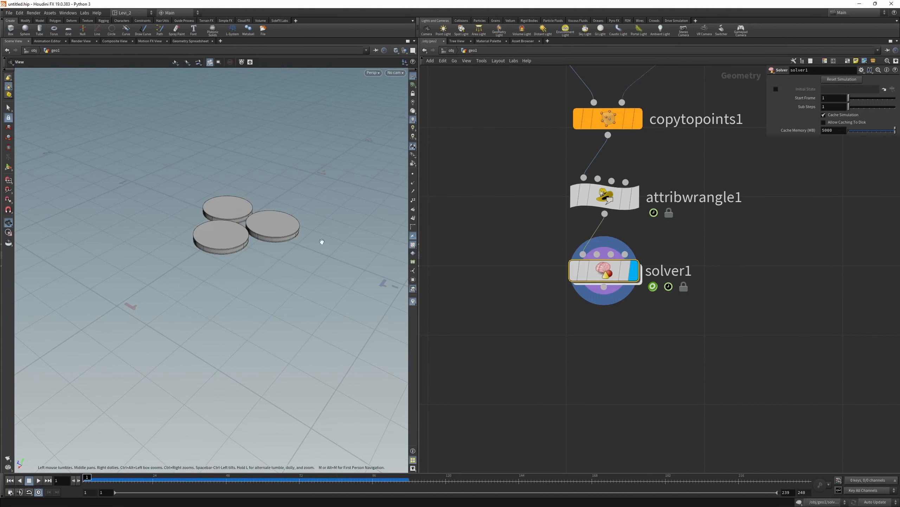
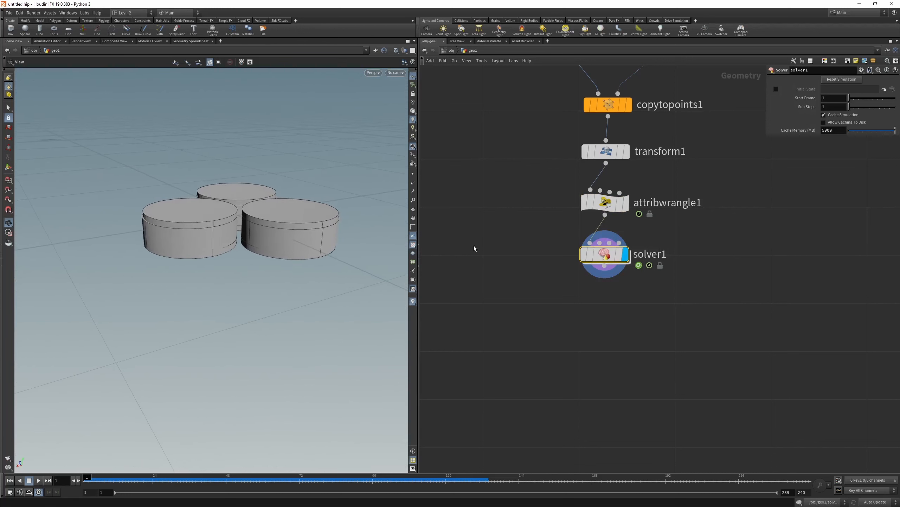
Set solver1's start frame to -100 so the disc tower is already built up at frame 1.
{"action": "left_click_drag", "start_coordinate": [475, 231], "coordinate": [654, 267]}
{"action": "left_click", "coordinate": [830, 99]}
{"action": "type", "text": "-100"}
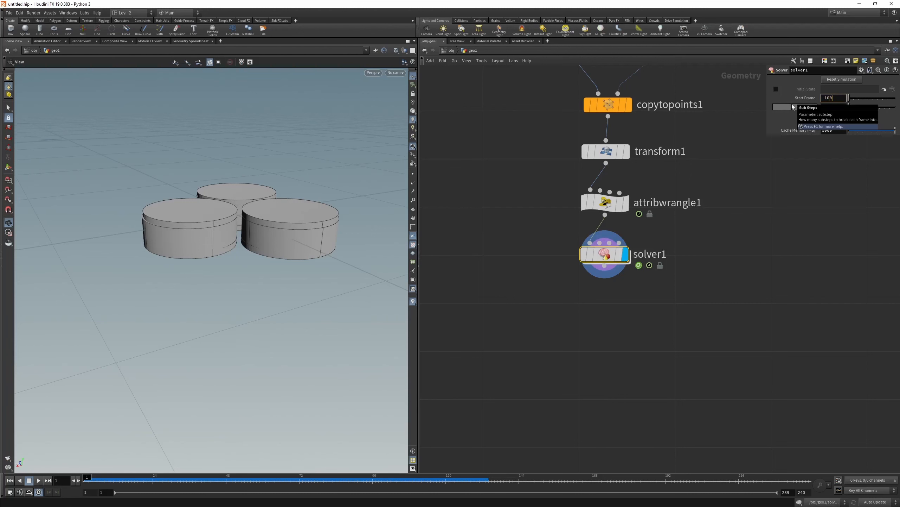
{"action": "key", "text": "Return"}
{"action": "left_click_drag", "start_coordinate": [342, 195], "coordinate": [241, 180]}
{"action": "scroll", "coordinate": [238, 254], "scroll_direction": "up", "scroll_amount": 10}
{"action": "key", "text": "f"}
{"action": "scroll", "coordinate": [237, 191], "scroll_direction": "up", "scroll_amount": 5}
{"action": "middle_click_drag", "start_coordinate": [235, 193], "coordinate": [245, 253]}
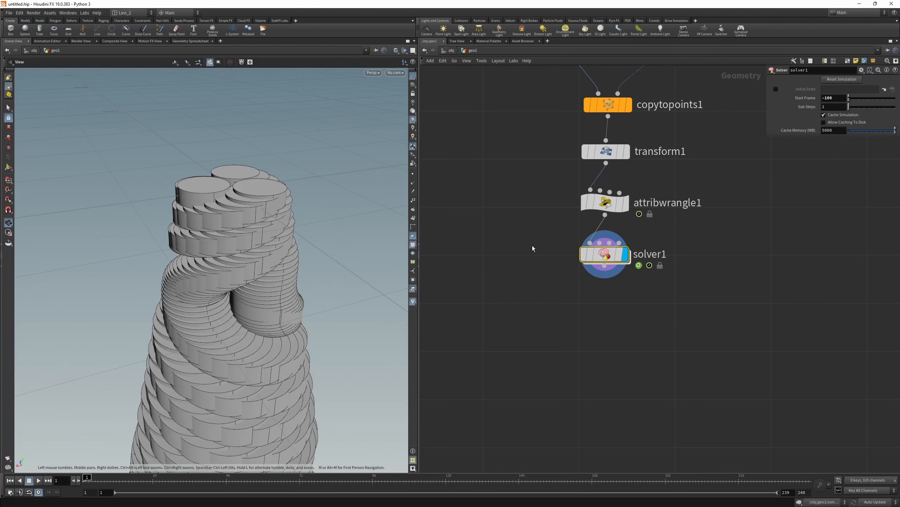
Look inside solver1 at the merge setup, return to the geo1 network, and inspect the top of the disc tower.
{"action": "left_click_drag", "start_coordinate": [533, 248], "coordinate": [733, 286]}
{"action": "double_click", "coordinate": [604, 255]}
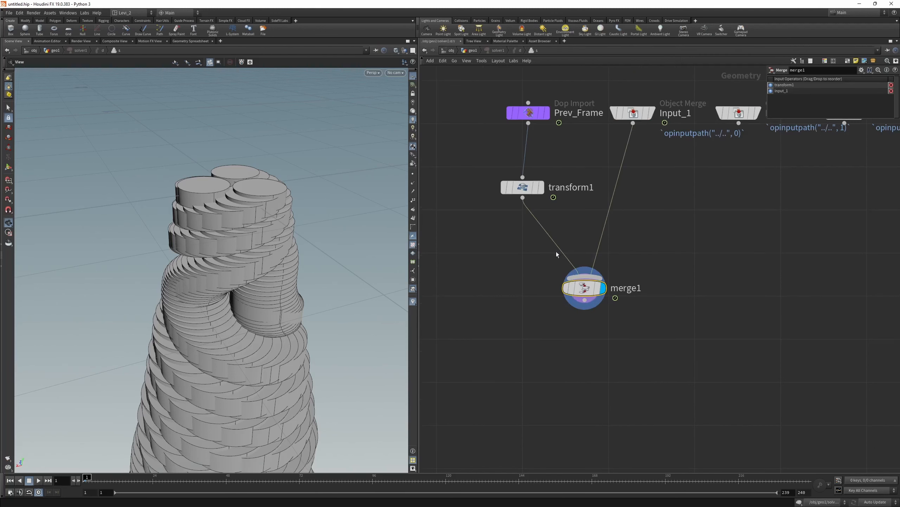
{"action": "key", "text": "u"}
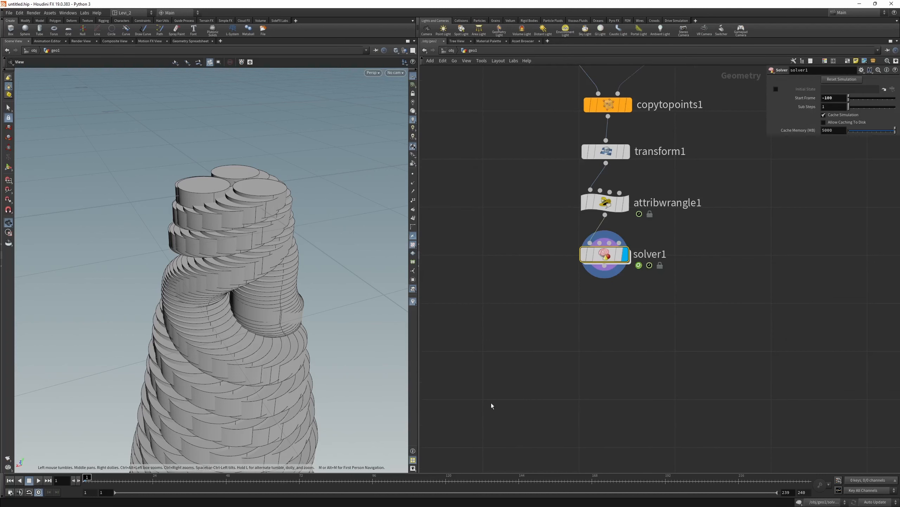
{"action": "mouse_move", "coordinate": [237, 205]}
{"action": "left_mouse_down"}
{"action": "mouse_move", "coordinate": [232, 185]}
{"action": "mouse_move", "coordinate": [236, 198]}
{"action": "left_mouse_up"}
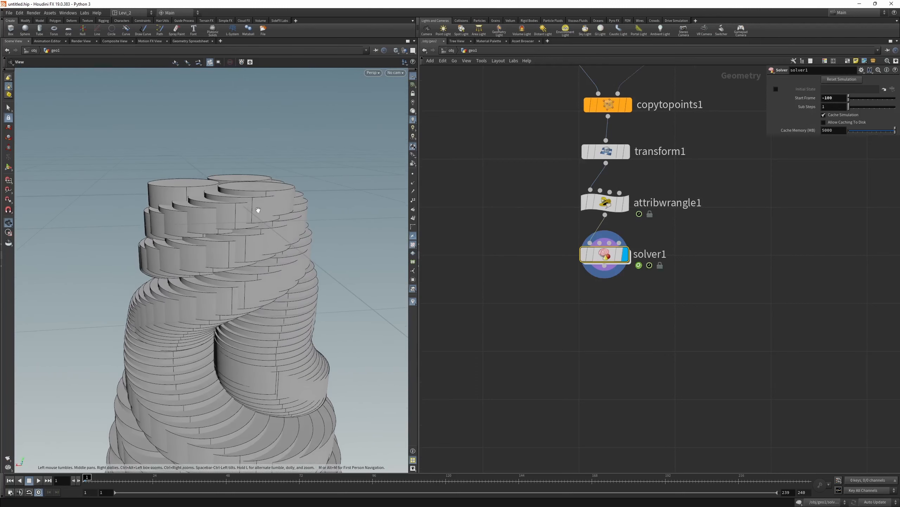
{"action": "scroll", "coordinate": [226, 192], "scroll_direction": "down", "scroll_amount": 5}
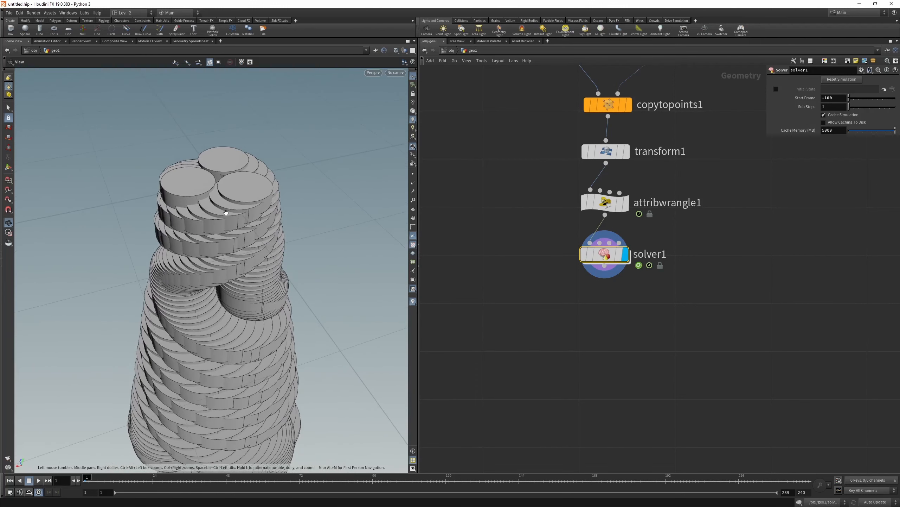
In attribwrangle1's code, set the upper output of the line 5 angle efit to $PI and inspect the tower.
{"action": "left_click", "coordinate": [605, 203]}
{"action": "left_click", "coordinate": [853, 170]}
{"action": "left_click_drag", "start_coordinate": [214, 214], "coordinate": [237, 186]}
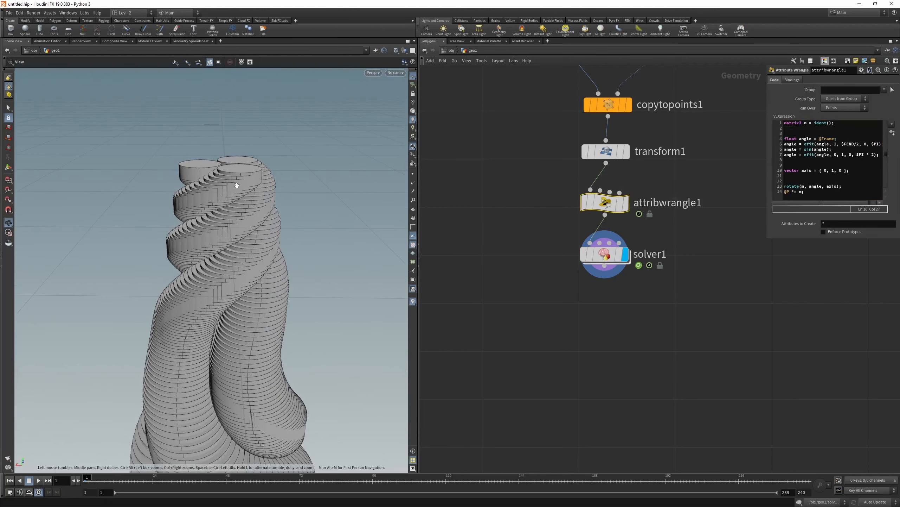
{"action": "scroll", "coordinate": [236, 186], "scroll_direction": "up", "scroll_amount": 2}
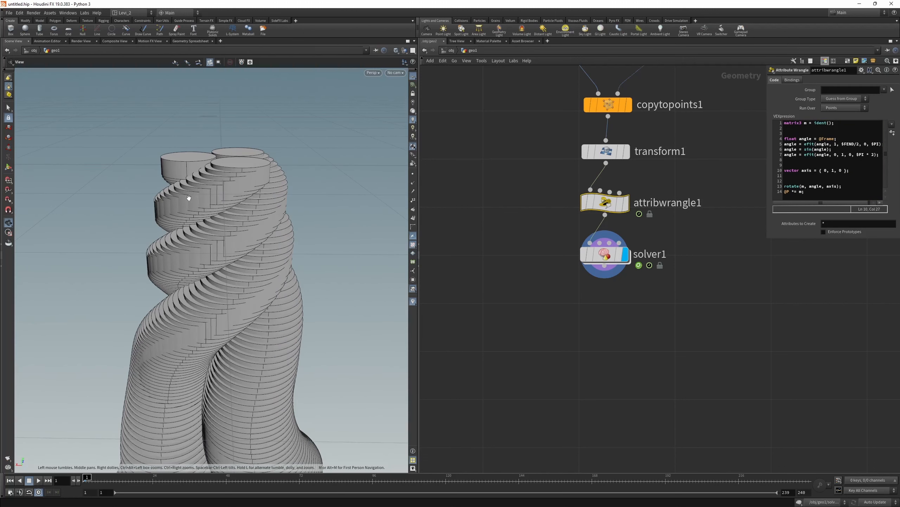
Try $PI*2 as the upper output of the line 5 angle efit in attribwrangle1, and reset solver1's simulation.
{"action": "left_click", "coordinate": [880, 145]}
{"action": "key", "text": "Return"}
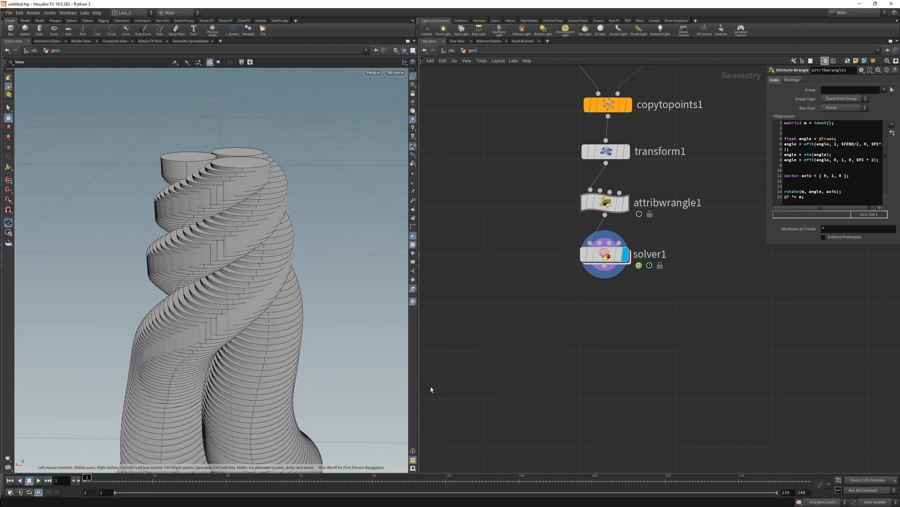
{"action": "left_click_drag", "start_coordinate": [531, 230], "coordinate": [730, 282]}
{"action": "left_click", "coordinate": [840, 80]}
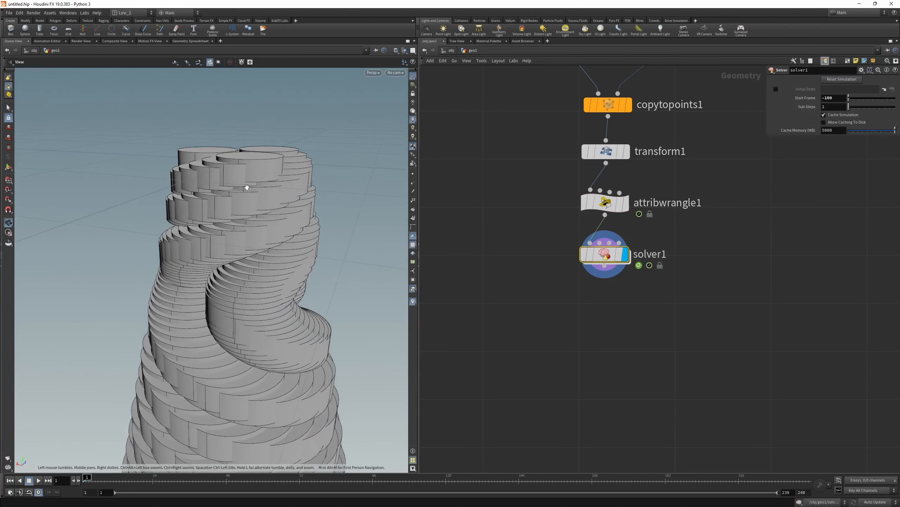
Restore the line 5 angle efit in attribwrangle1 to end in $PI on a single line, apply it, and reset solver1's simulation.
{"action": "left_click_drag", "start_coordinate": [538, 196], "coordinate": [697, 221]}
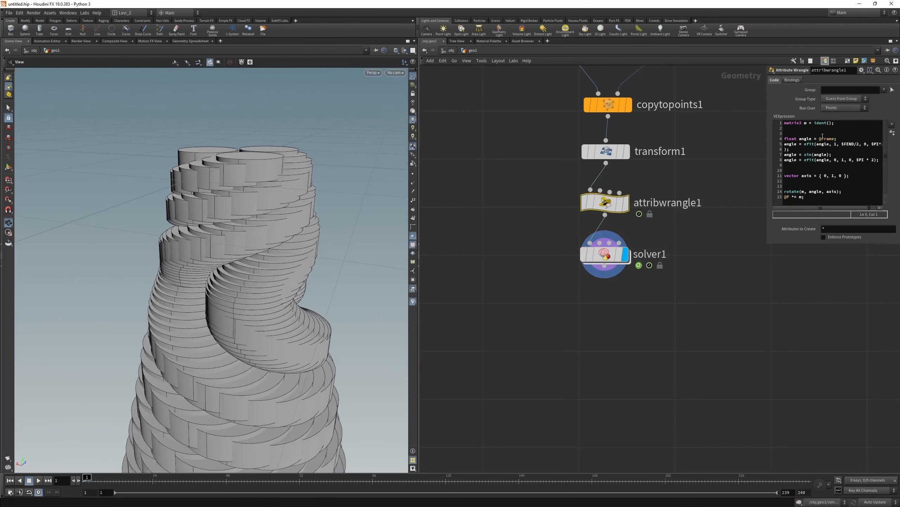
{"action": "left_click", "coordinate": [848, 171]}
{"action": "key", "text": "alt+e"}
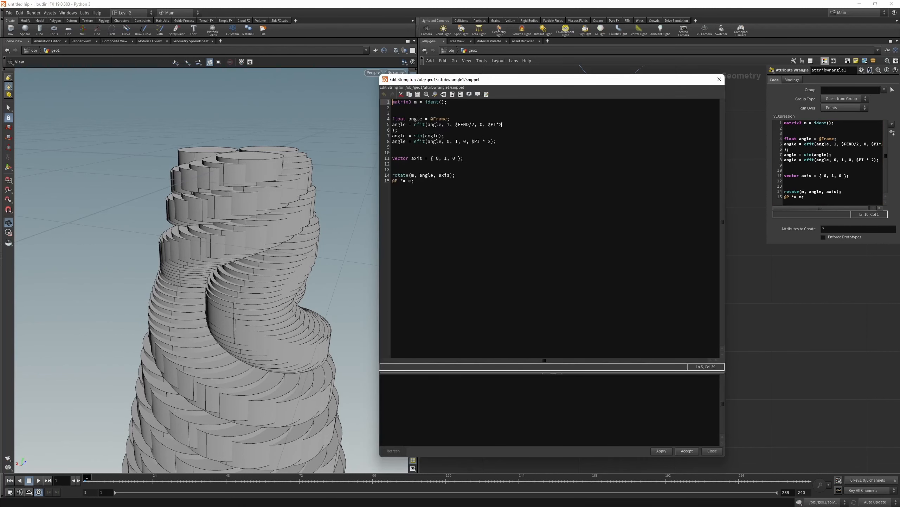
{"action": "left_click", "coordinate": [392, 130]}
{"action": "key", "text": "BackSpace"}
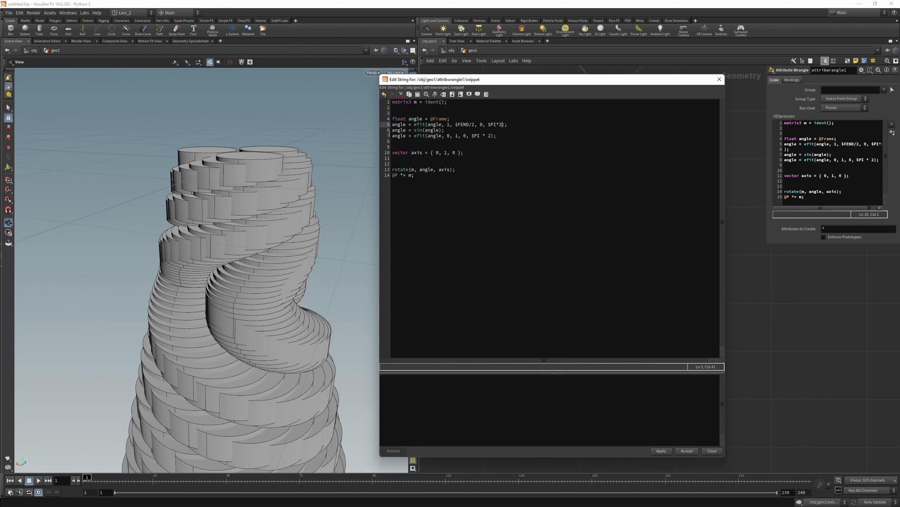
{"action": "key", "text": "BackSpace"}
{"action": "key", "text": "BackSpace"}
{"action": "left_click", "coordinate": [661, 451]}
{"action": "left_click", "coordinate": [687, 450]}
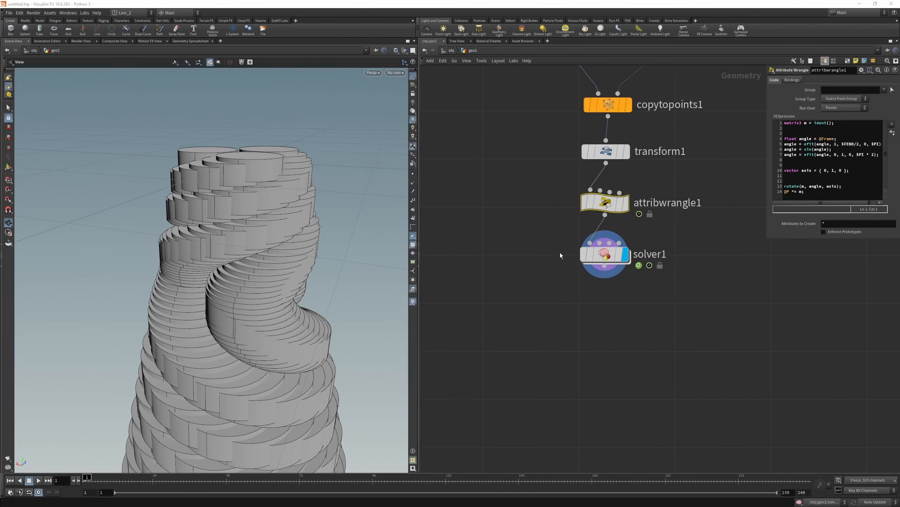
{"action": "left_click", "coordinate": [604, 253]}
{"action": "left_click", "coordinate": [832, 81]}
Play the tower animation and examine the twist along its full height from several angles.
{"action": "left_click_drag", "start_coordinate": [388, 188], "coordinate": [275, 209]}
{"action": "left_click_drag", "start_coordinate": [261, 177], "coordinate": [201, 186]}
{"action": "right_click_drag", "start_coordinate": [184, 200], "coordinate": [201, 246]}
{"action": "left_click_drag", "start_coordinate": [201, 246], "coordinate": [176, 198]}
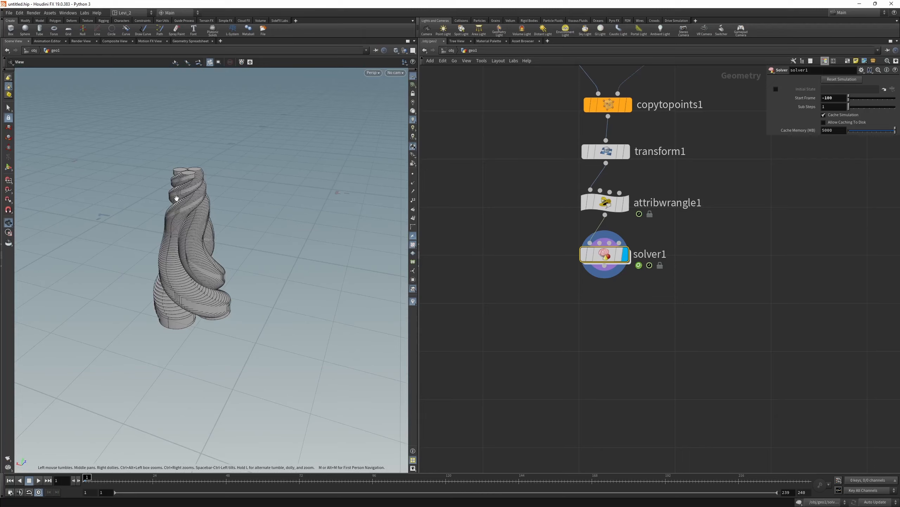
{"action": "key", "text": "Up"}
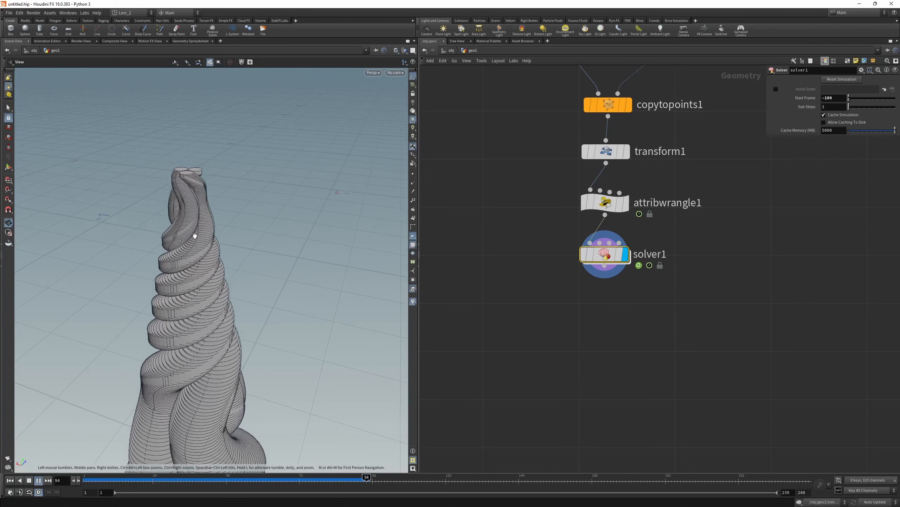
{"action": "key", "text": "Up"}
{"action": "right_click_drag", "start_coordinate": [195, 236], "coordinate": [199, 262]}
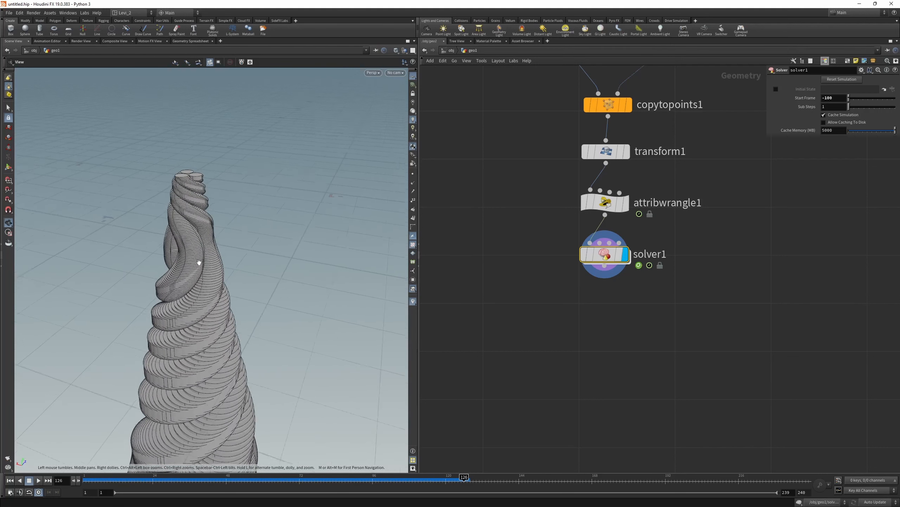
{"action": "left_click_drag", "start_coordinate": [198, 262], "coordinate": [206, 383]}
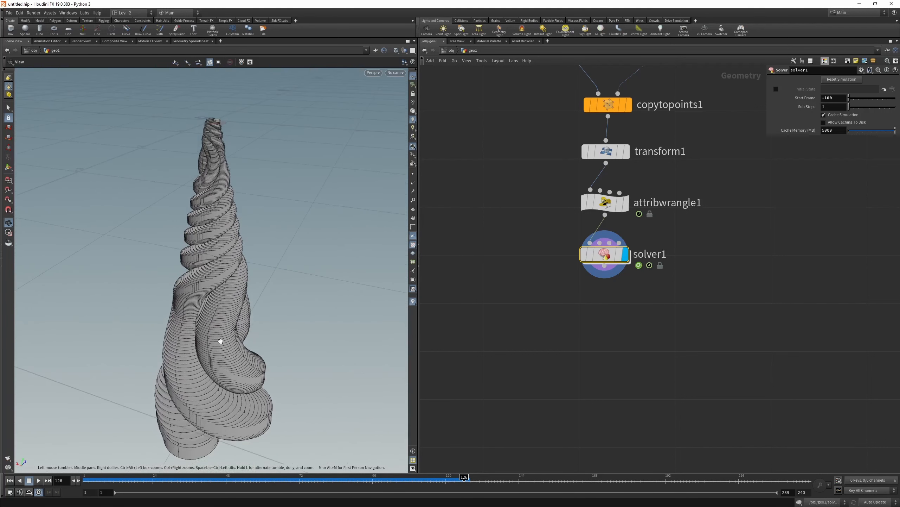
{"action": "right_click_drag", "start_coordinate": [202, 187], "coordinate": [217, 205]}
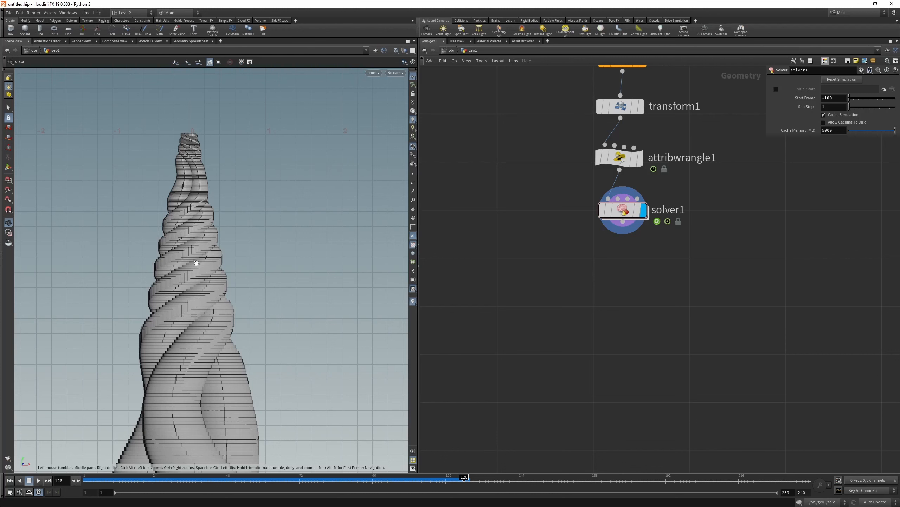
Add an Attribute Wrangle node fed by solver1 and make it the displayed node.
{"action": "middle_click_drag", "start_coordinate": [573, 254], "coordinate": [581, 219]}
{"action": "key", "text": "Tab"}
{"action": "mouse_move", "coordinate": [633, 252]}
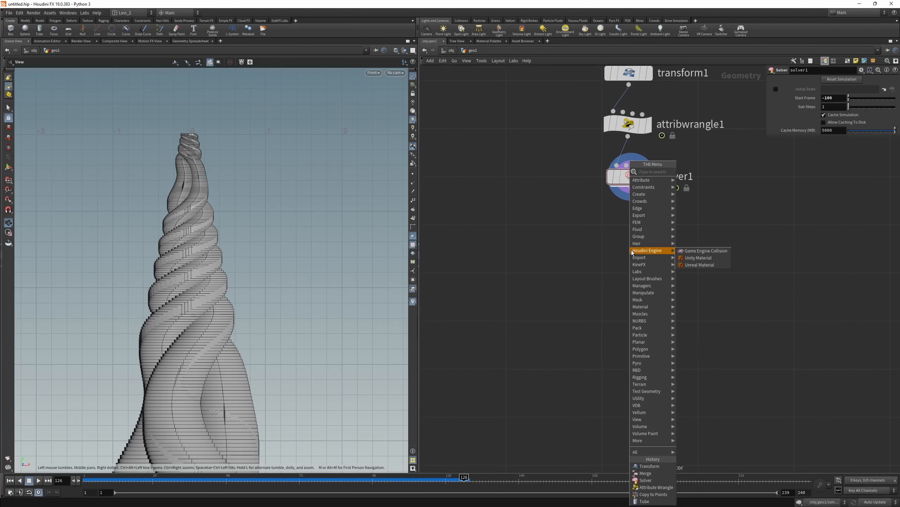
{"action": "type", "text": "wrangle"}
{"action": "key", "text": "Return"}
{"action": "left_click", "coordinate": [630, 249]}
{"action": "key", "text": "r"}
{"action": "left_click_drag", "start_coordinate": [534, 230], "coordinate": [822, 315]}
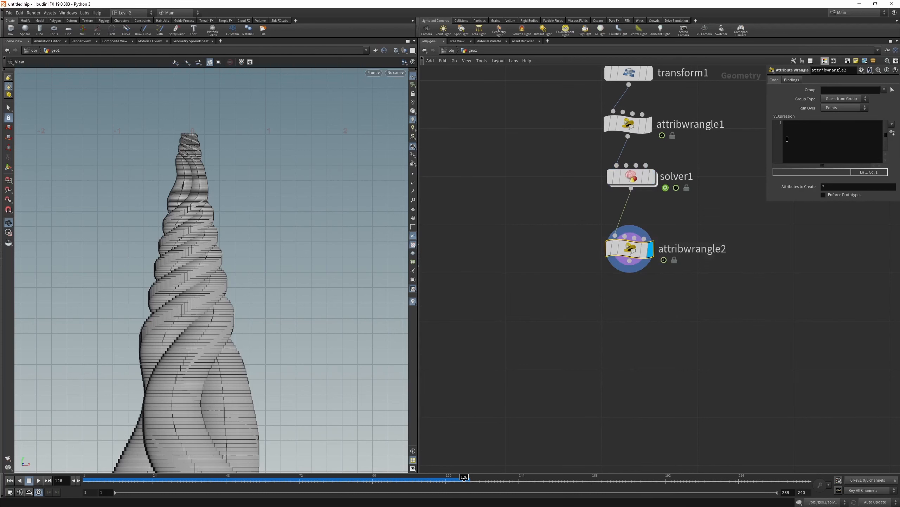
In the expanded code editor for attribwrangle2, write the condition block if (@P.y < -1.5) { } with empty lines between the braces.
{"action": "left_click", "coordinate": [804, 140]}
{"action": "key", "text": "alt+e"}
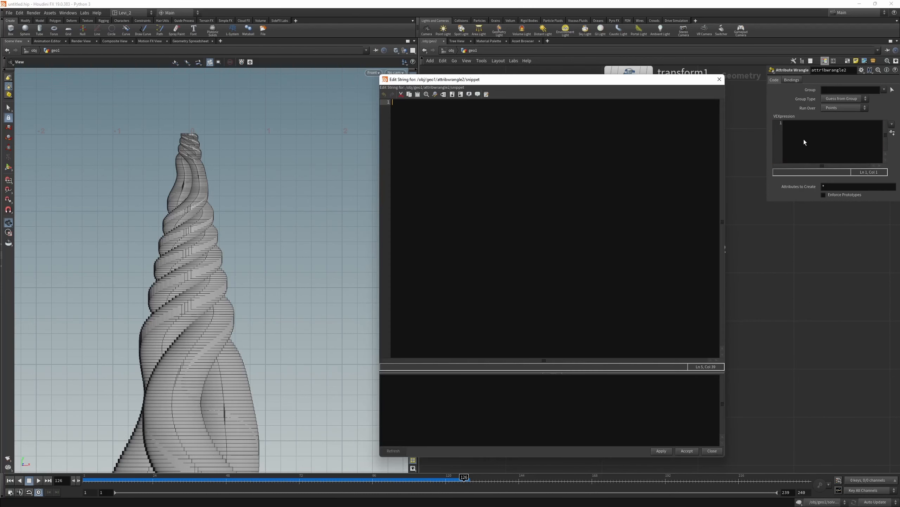
{"action": "type", "text": "if ()"}
{"action": "key", "text": "Left"}
{"action": "type", "text": "@P"}
{"action": "type", "text": ".y"}
{"action": "type", "text": " >"}
{"action": "key", "text": "BackSpace"}
{"action": "type", "text": "< -1.5) {  }"}
{"action": "key", "text": "Left"}
{"action": "key", "text": "Return"}
{"action": "key", "text": "Return"}
{"action": "key", "text": "Return"}
{"action": "key", "text": "Up"}
{"action": "key", "text": "Up"}
{"action": "key", "text": "Return"}
{"action": "type", "text": "d"}
{"action": "key", "text": "BackSpace"}
{"action": "type", "text": "remove"}
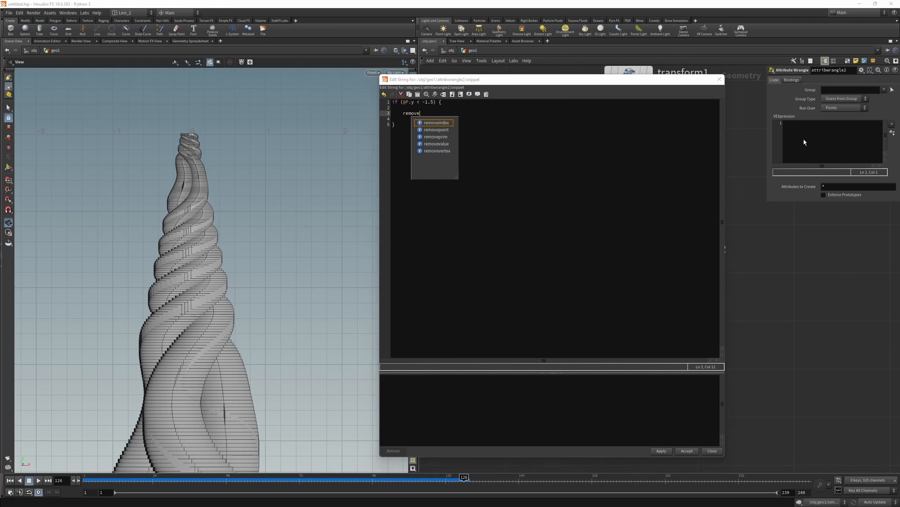
{"action": "key", "text": "Down"}
{"action": "key", "text": "Return"}
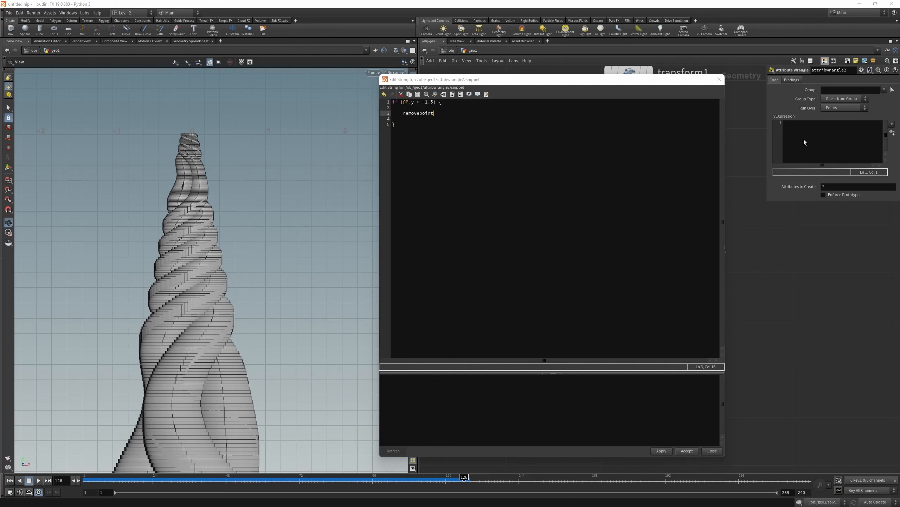
{"action": "type", "text": "("}
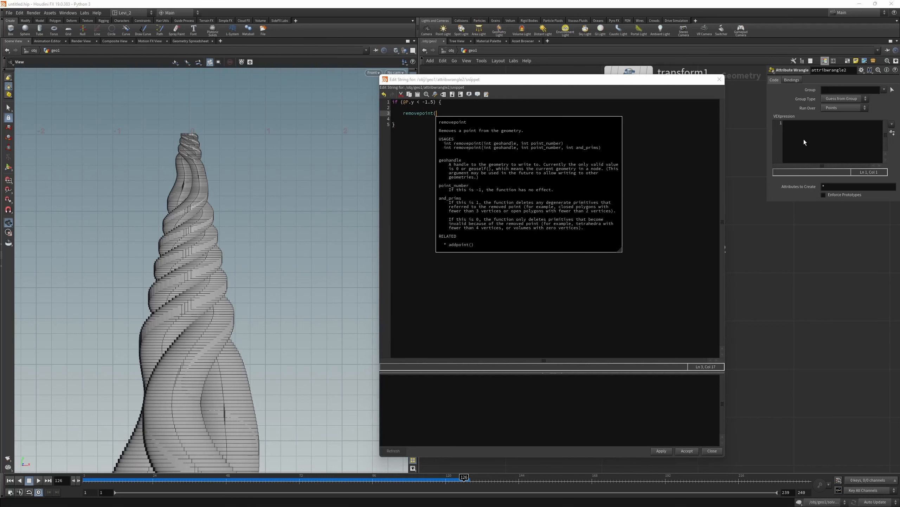
{"action": "key", "text": "Escape"}
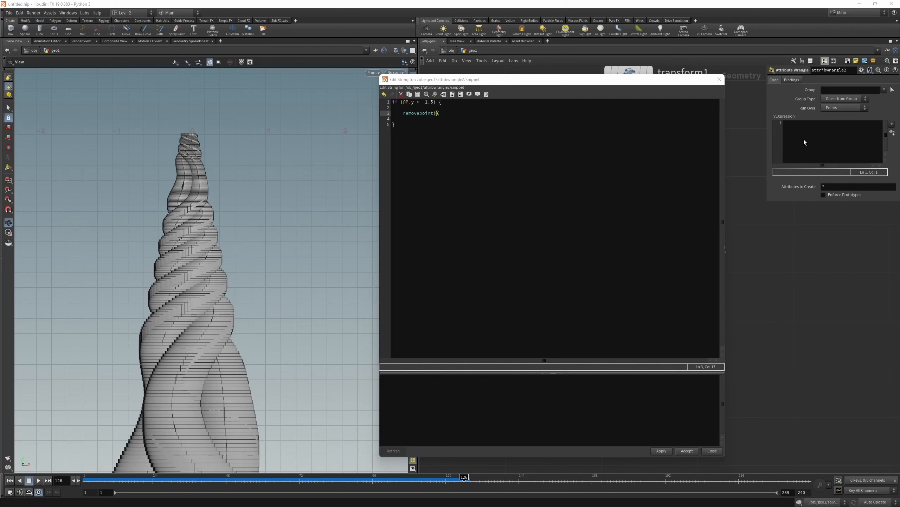
{"action": "type", "text": "0"}
{"action": "type", "text": ","}
{"action": "type", "text": "@ptnum)"}
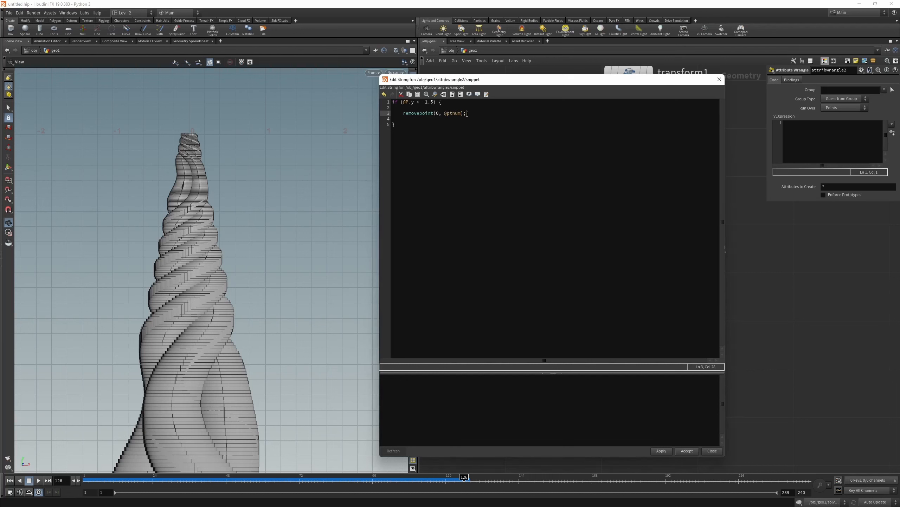
{"action": "left_click", "coordinate": [660, 450]}
{"action": "left_click", "coordinate": [686, 450]}
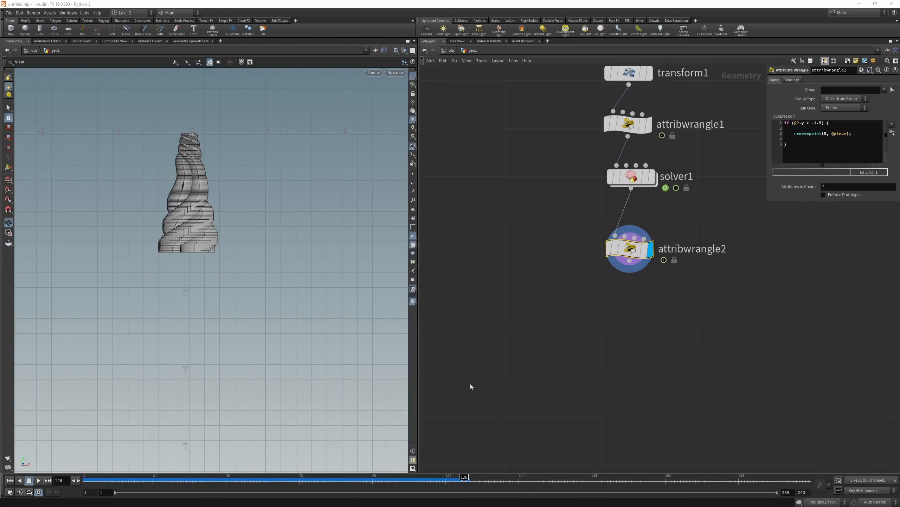
Play the trimmed tower animation from frame 1 to check its cut-off base, and reset it to frame 1.
{"action": "middle_click_drag", "start_coordinate": [189, 188], "coordinate": [214, 239]}
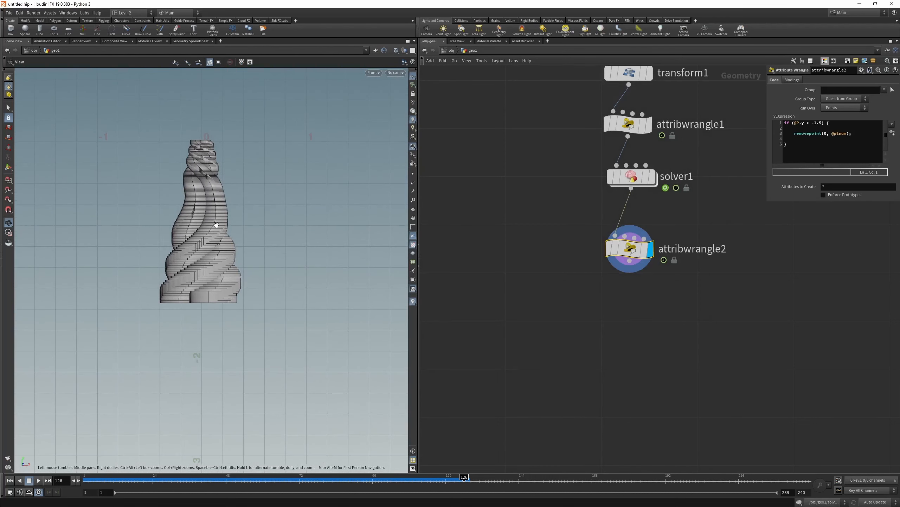
{"action": "left_click_drag", "start_coordinate": [176, 479], "coordinate": [80, 477]}
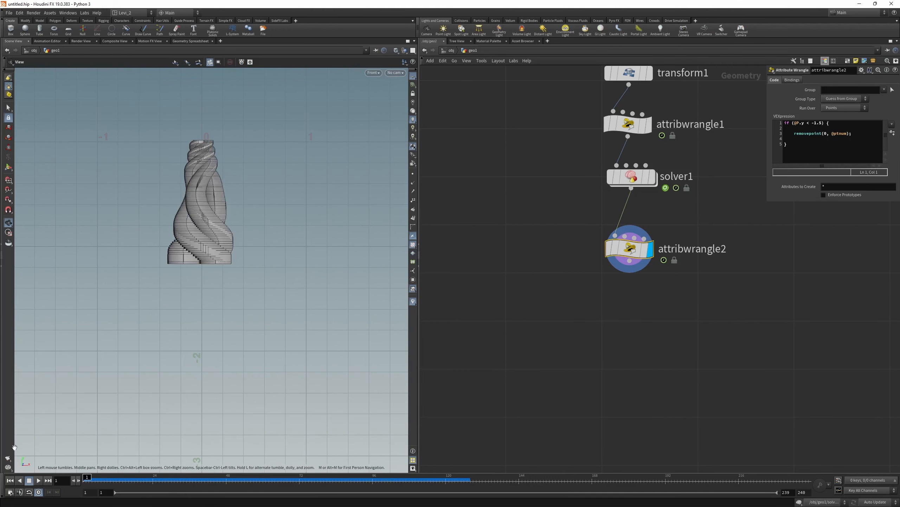
{"action": "left_click", "coordinate": [39, 480]}
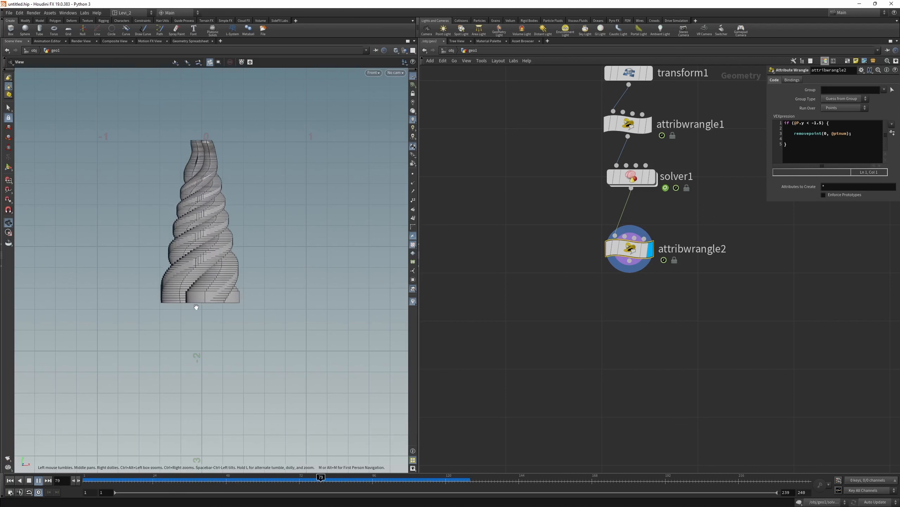
{"action": "key", "text": "Up"}
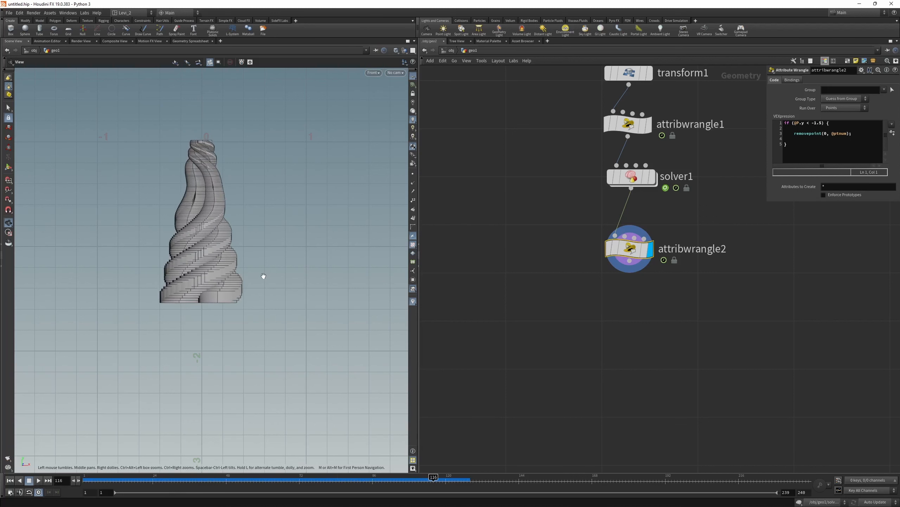
{"action": "key", "text": "ctrl+Up"}
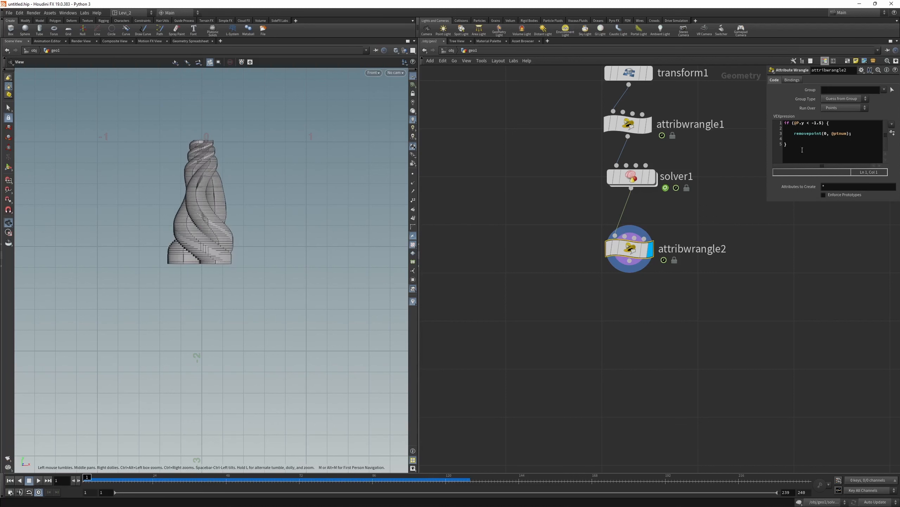
Inspect the trimmed tower in the perspective view and review attribwrangle1's rotation code in the node network.
{"action": "scroll", "coordinate": [579, 216], "scroll_direction": "down", "scroll_amount": 5}
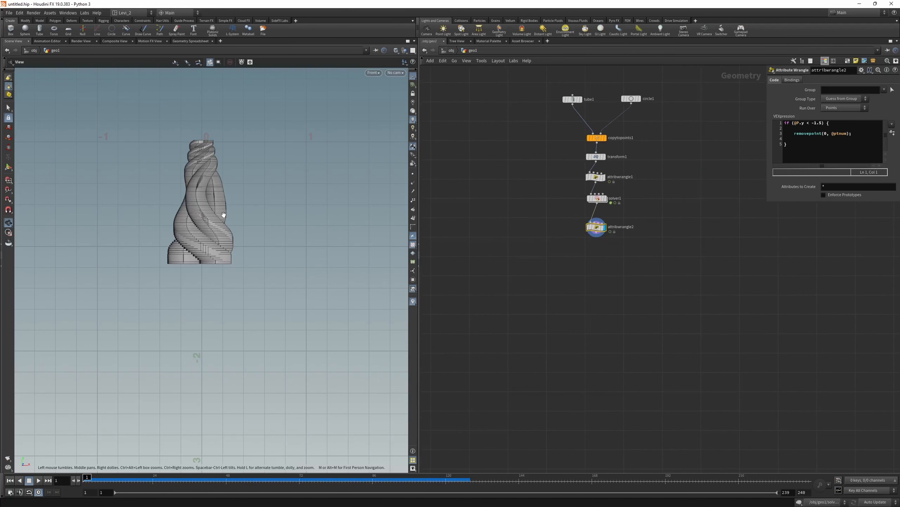
{"action": "key", "text": "space+1"}
{"action": "left_click_drag", "start_coordinate": [219, 169], "coordinate": [237, 248]}
{"action": "scroll", "coordinate": [186, 214], "scroll_direction": "up", "scroll_amount": 3}
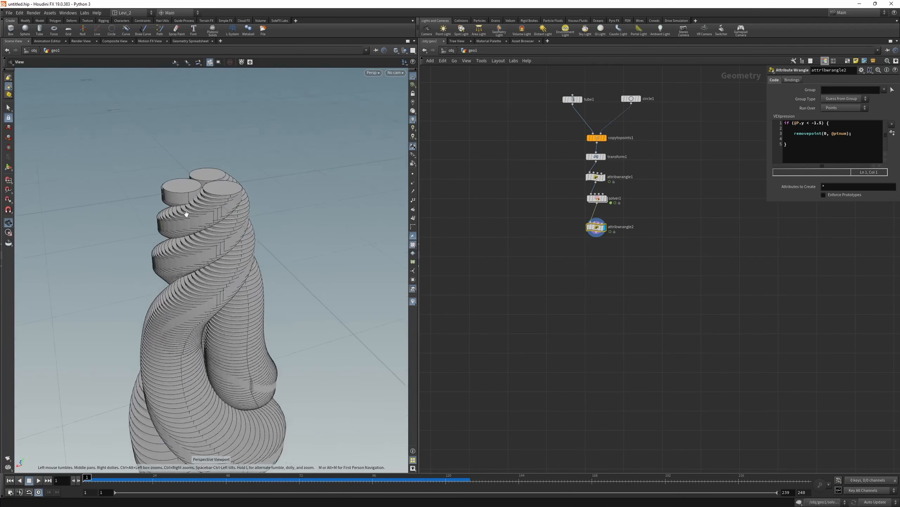
{"action": "left_click_drag", "start_coordinate": [186, 213], "coordinate": [209, 209]}
{"action": "scroll", "coordinate": [595, 175], "scroll_direction": "up", "scroll_amount": 3}
{"action": "left_click", "coordinate": [596, 177]}
{"action": "left_click_drag", "start_coordinate": [493, 167], "coordinate": [683, 187]}
{"action": "left_click_drag", "start_coordinate": [559, 167], "coordinate": [643, 187]}
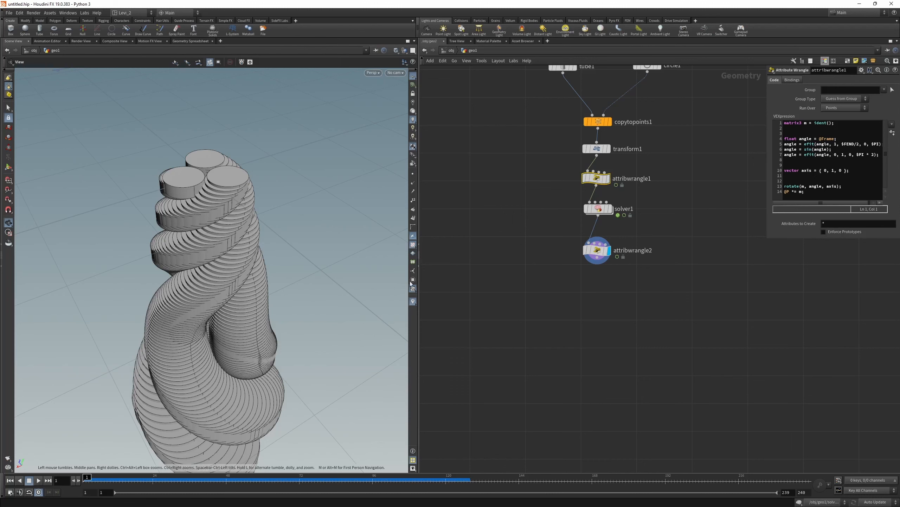
Compare the trimmed disc tower with the 240_NOGAP_V2 reference video in the media player and return to Houdini.
{"action": "key", "text": "alt+Tab"}
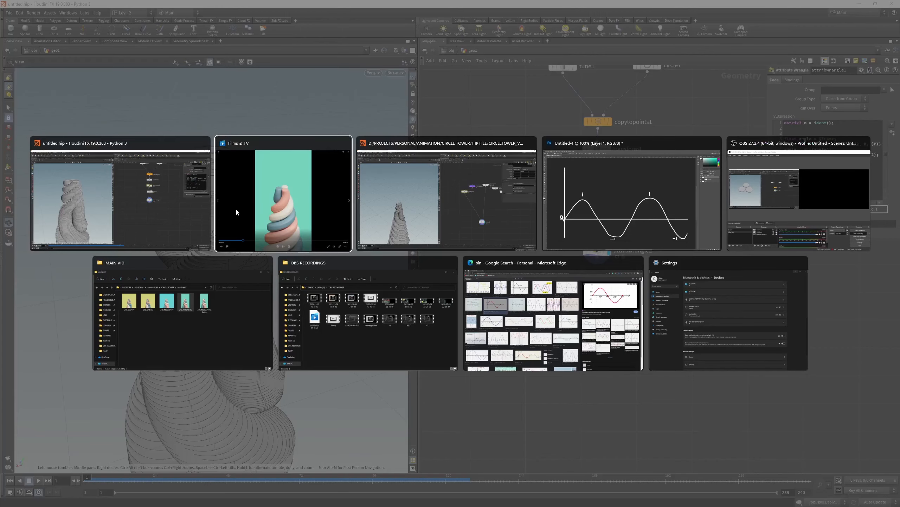
{"action": "left_click", "coordinate": [149, 203]}
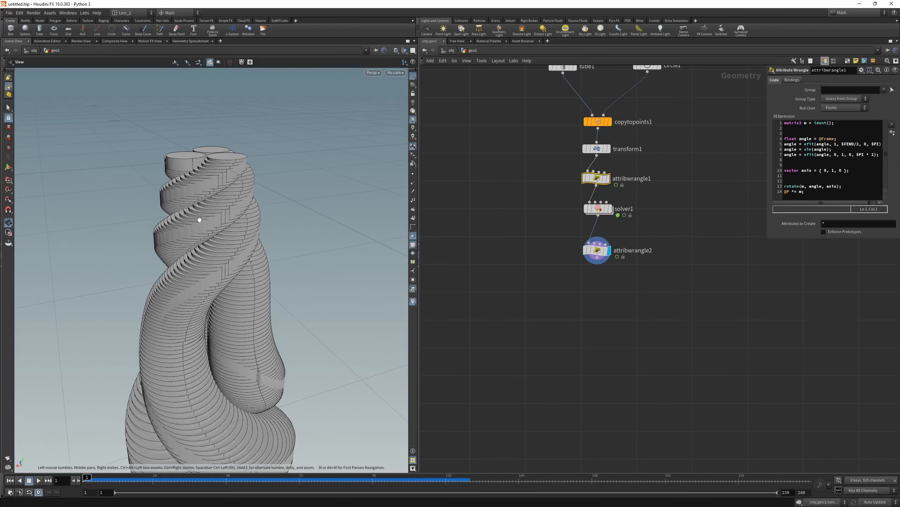
{"action": "key", "text": "alt+Tab"}
{"action": "left_click", "coordinate": [283, 199]}
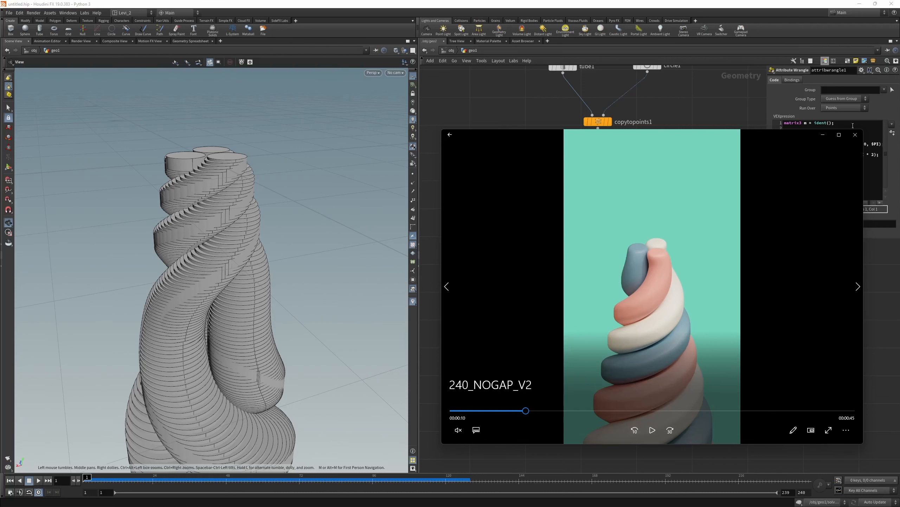
{"action": "left_click", "coordinate": [817, 136]}
Add a VDB from Polygons node fed by attribwrangle2 and display its output.
{"action": "middle_click_drag", "start_coordinate": [512, 238], "coordinate": [550, 178]}
{"action": "scroll", "coordinate": [525, 217], "scroll_direction": "up", "scroll_amount": 2}
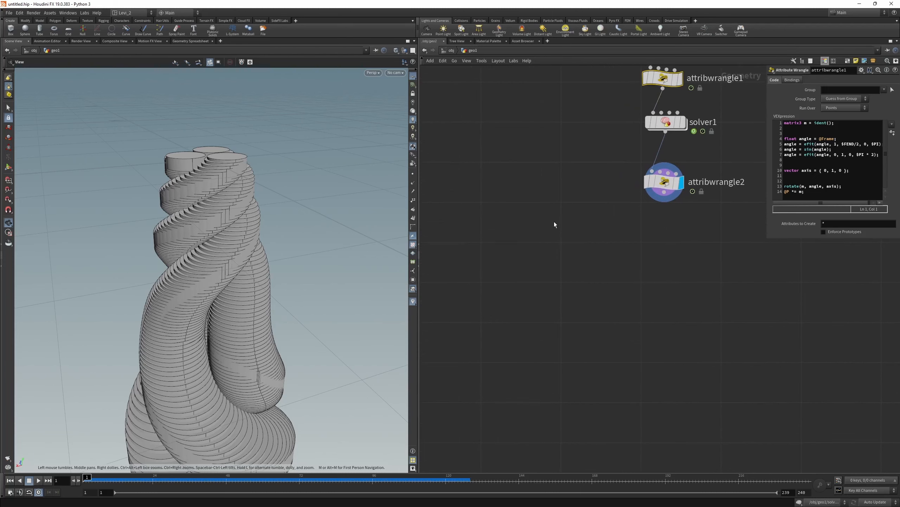
{"action": "left_click", "coordinate": [663, 200]}
{"action": "key", "text": "Tab"}
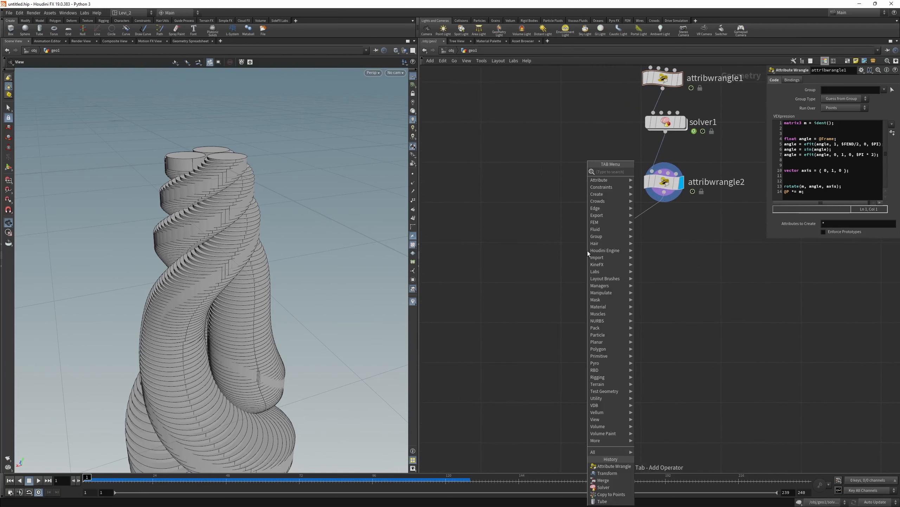
{"action": "type", "text": "conv"}
{"action": "key", "text": "BackSpace"}
{"action": "key", "text": "BackSpace"}
{"action": "key", "text": "BackSpace"}
{"action": "key", "text": "BackSpace"}
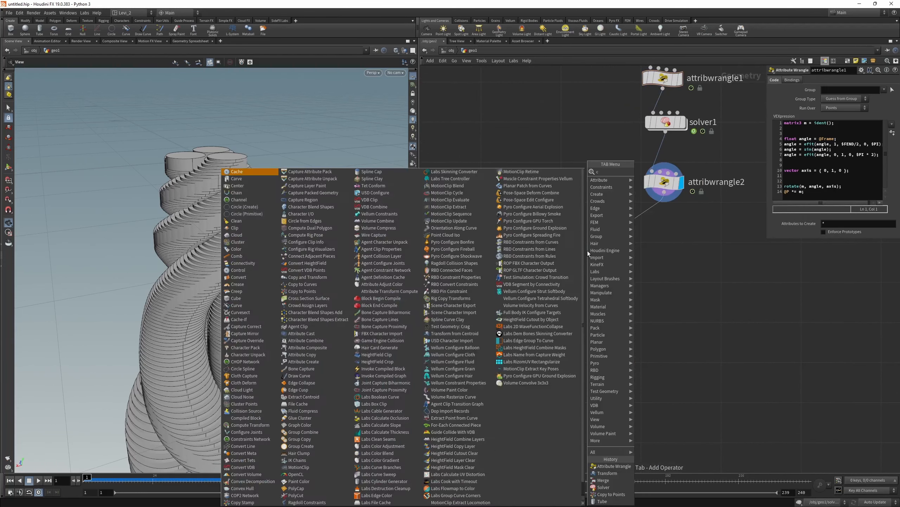
{"action": "type", "text": "vdb fr"}
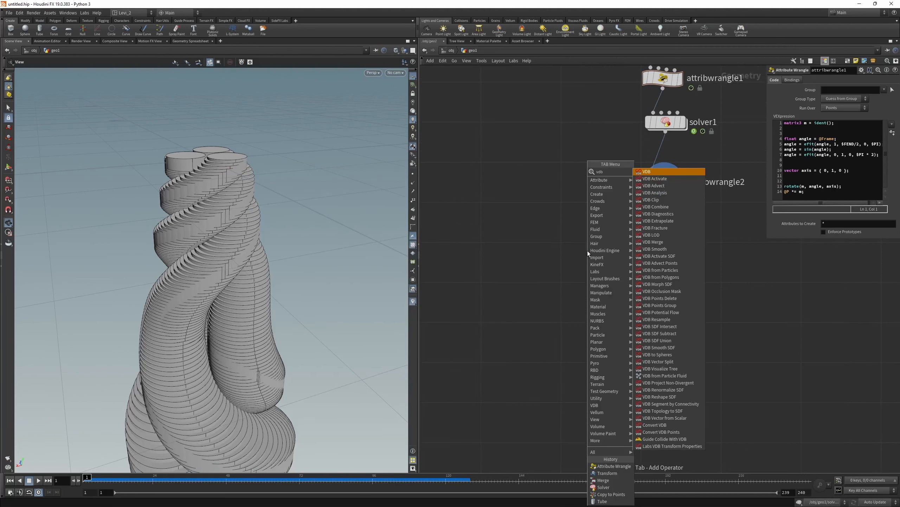
{"action": "key", "text": "Down"}
{"action": "key", "text": "Down"}
{"action": "key", "text": "Return"}
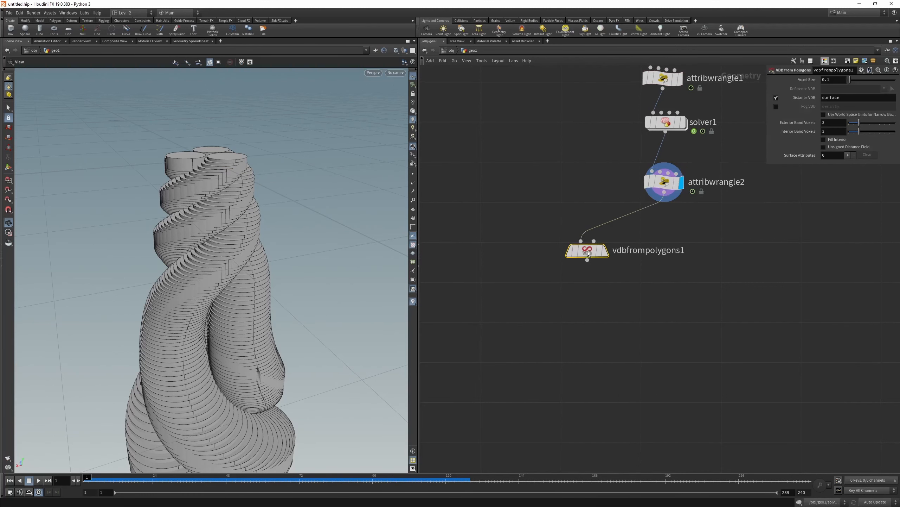
{"action": "key", "text": "r"}
{"action": "left_click_drag", "start_coordinate": [534, 210], "coordinate": [757, 355]}
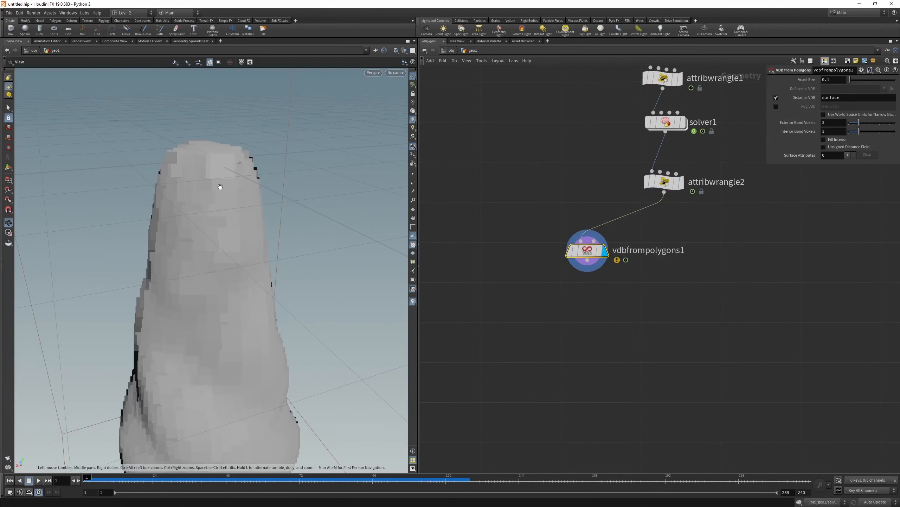
Set the voxel size of vdbfrompolygons1 to 0.005 and check the surface detail.
{"action": "double_click", "coordinate": [828, 80]}
{"action": "type", "text": "005"}
{"action": "key", "text": "Return"}
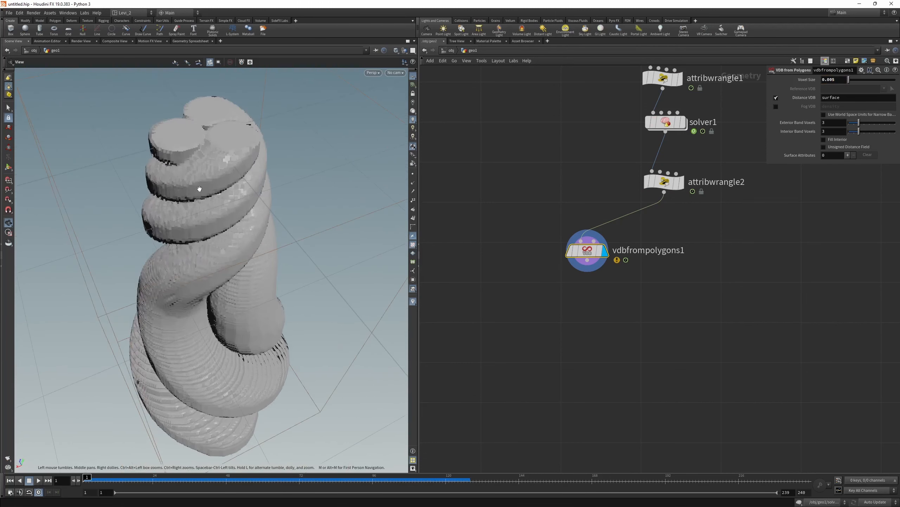
{"action": "mouse_move", "coordinate": [199, 188]}
{"action": "left_mouse_down"}
{"action": "mouse_move", "coordinate": [196, 201]}
{"action": "mouse_move", "coordinate": [198, 187]}
{"action": "left_mouse_up"}
Add a VDB Smooth SDF node directly below vdbfrompolygons1 and display the smoothed surface.
{"action": "middle_click_drag", "start_coordinate": [599, 382], "coordinate": [597, 304]}
{"action": "left_click", "coordinate": [585, 182]}
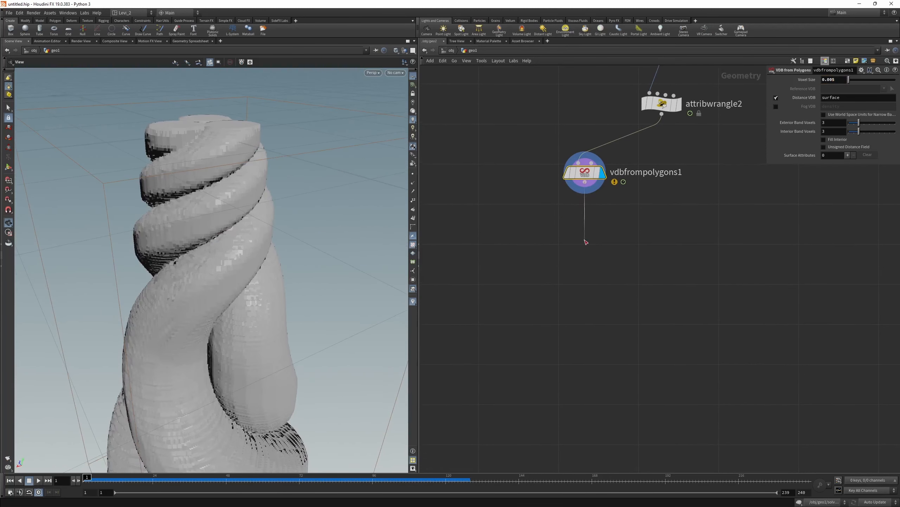
{"action": "key", "text": "Tab"}
{"action": "mouse_move", "coordinate": [587, 251]}
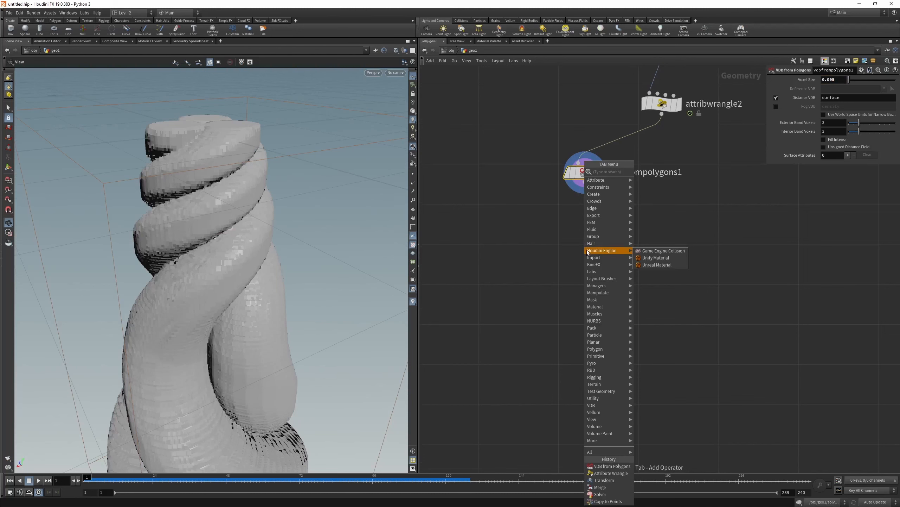
{"action": "type", "text": "v"}
{"action": "key", "text": "BackSpace"}
{"action": "type", "text": "sm"}
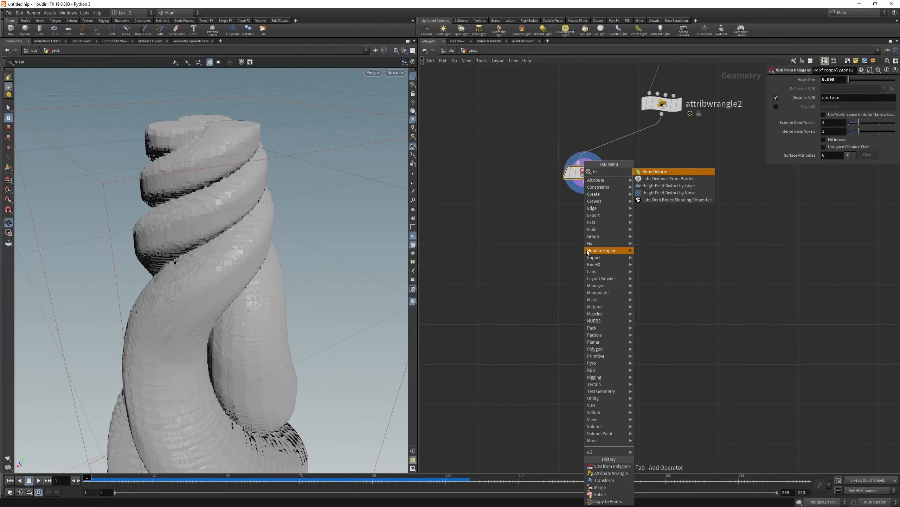
{"action": "key", "text": "BackSpace"}
{"action": "key", "text": "BackSpace"}
{"action": "type", "text": "vdb s"}
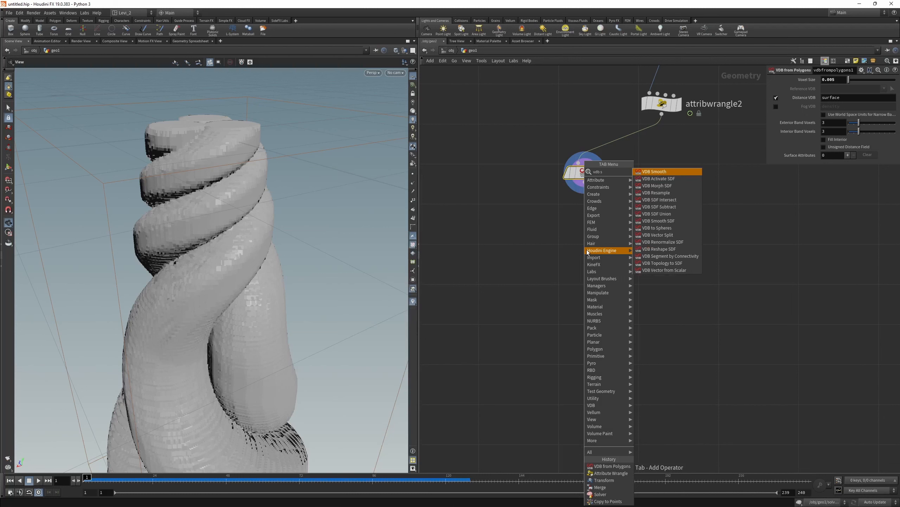
{"action": "left_click", "coordinate": [647, 220]}
{"action": "left_click_drag", "start_coordinate": [645, 225], "coordinate": [516, 270]}
{"action": "left_click_drag", "start_coordinate": [584, 243], "coordinate": [585, 208]}
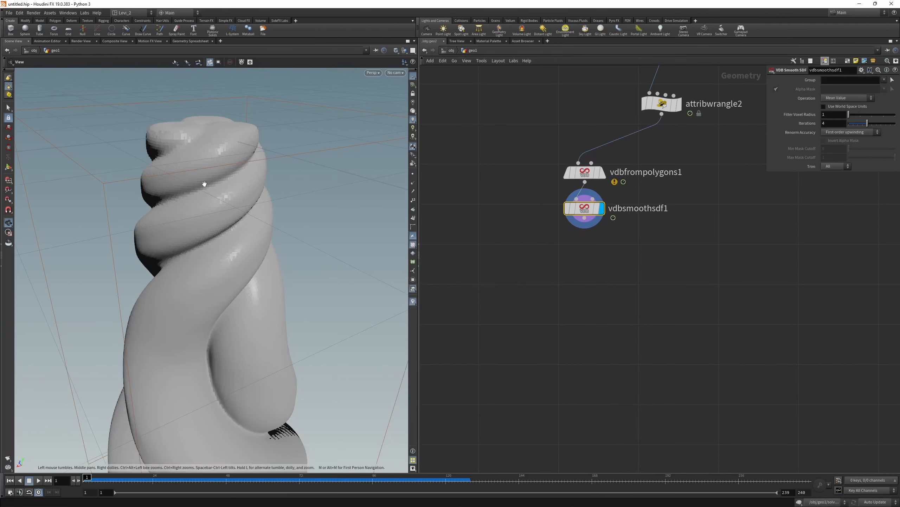
{"action": "left_click_drag", "start_coordinate": [204, 183], "coordinate": [206, 193]}
Add a Convert VDB node below vdbsmoothsdf1, display it and set it to output polygons.
{"action": "key", "text": "Tab"}
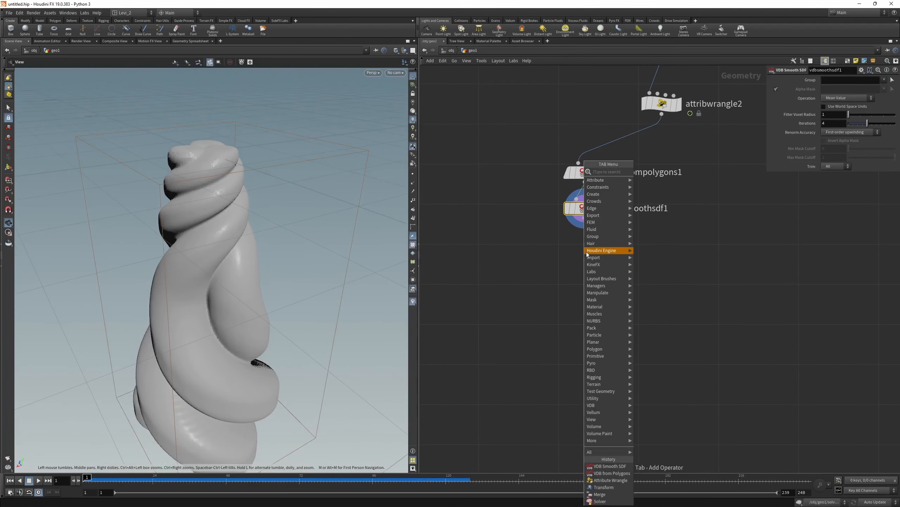
{"action": "type", "text": "conver"}
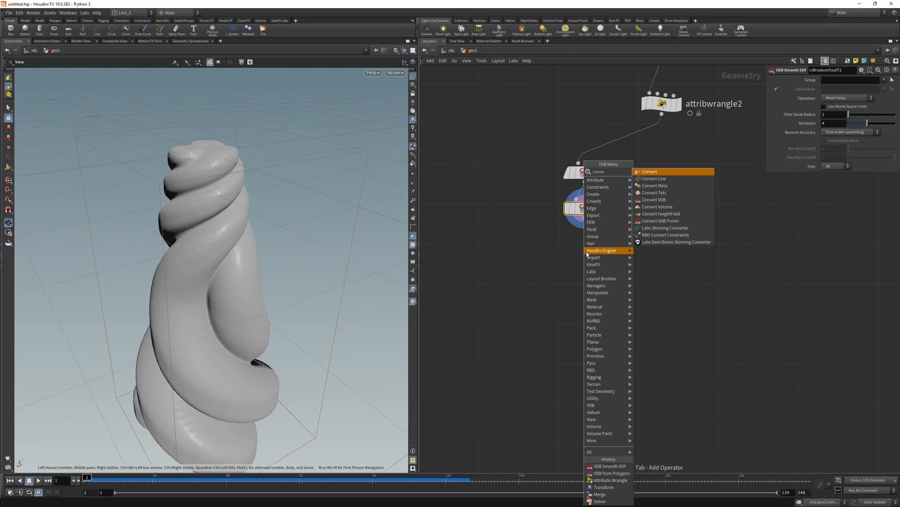
{"action": "left_click", "coordinate": [654, 200]}
{"action": "left_click", "coordinate": [584, 250]}
{"action": "left_click", "coordinate": [602, 251]}
{"action": "left_click", "coordinate": [844, 88]}
{"action": "left_click", "coordinate": [834, 103]}
Coarsen the mesh at vdbfrompolygons1, trying a voxel size of 0.05 and settling on 0.01.
{"action": "left_click_drag", "start_coordinate": [199, 178], "coordinate": [229, 217]}
{"action": "left_click", "coordinate": [582, 173]}
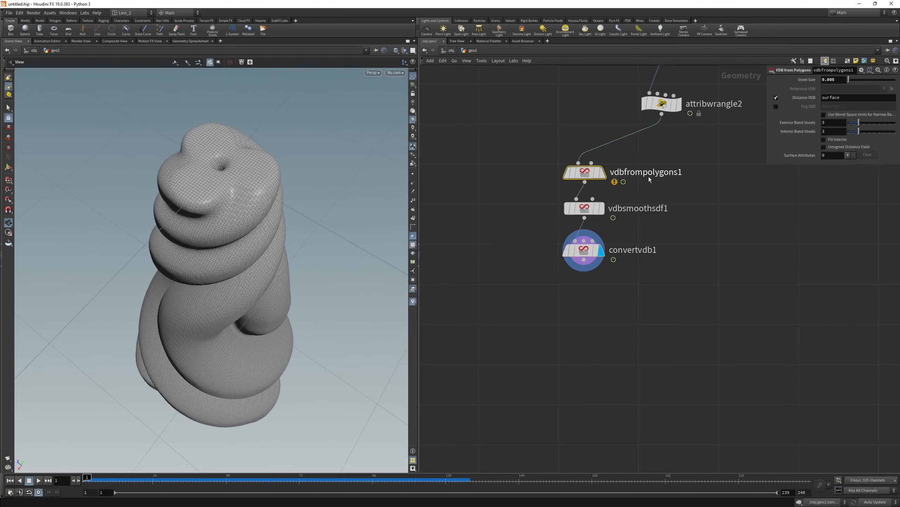
{"action": "left_click_drag", "start_coordinate": [836, 81], "coordinate": [831, 83]}
{"action": "type", "text": "5"}
{"action": "key", "text": "Return"}
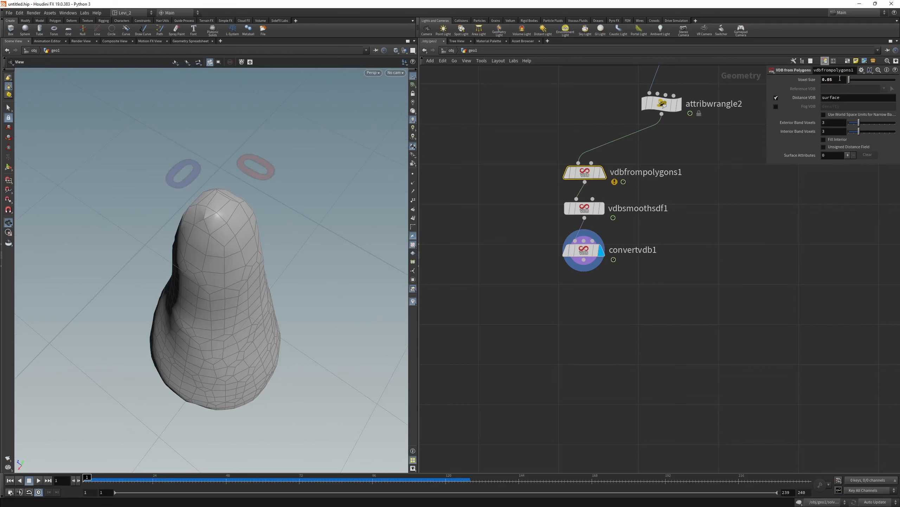
{"action": "left_click_drag", "start_coordinate": [832, 80], "coordinate": [828, 81]}
{"action": "type", "text": "1"}
{"action": "key", "text": "Return"}
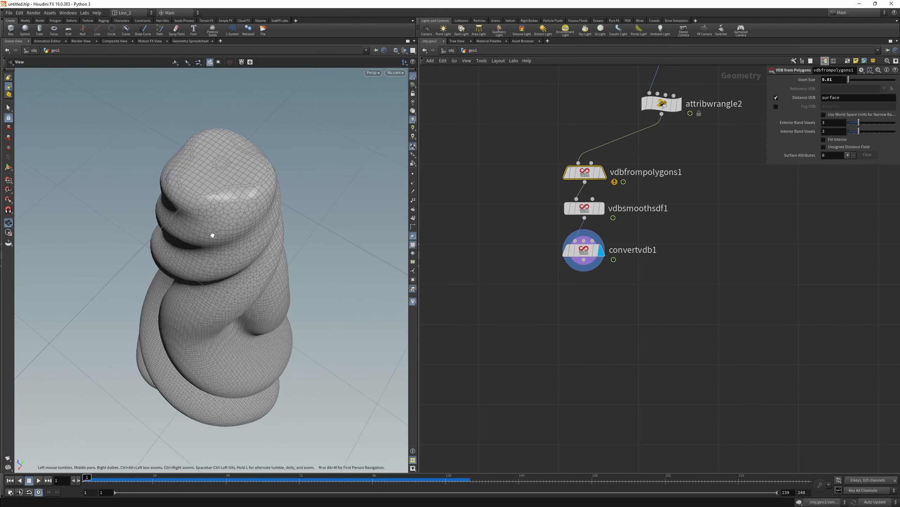
Inspect the smoothed mesh up close and compare it with the reference tower video.
{"action": "mouse_move", "coordinate": [212, 235]}
{"action": "left_mouse_down"}
{"action": "mouse_move", "coordinate": [227, 206]}
{"action": "mouse_move", "coordinate": [207, 201]}
{"action": "mouse_move", "coordinate": [213, 219]}
{"action": "left_mouse_up"}
{"action": "right_click_drag", "start_coordinate": [219, 183], "coordinate": [220, 217]}
{"action": "left_click_drag", "start_coordinate": [221, 217], "coordinate": [211, 187]}
{"action": "right_click_drag", "start_coordinate": [211, 186], "coordinate": [216, 210]}
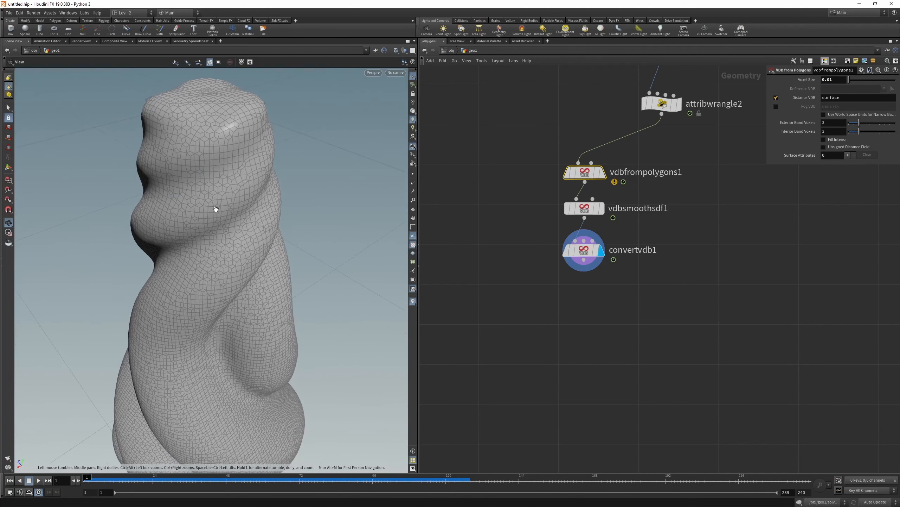
{"action": "middle_click_drag", "start_coordinate": [209, 212], "coordinate": [220, 253]}
{"action": "left_click_drag", "start_coordinate": [539, 153], "coordinate": [687, 284]}
{"action": "key", "text": "alt+Tab"}
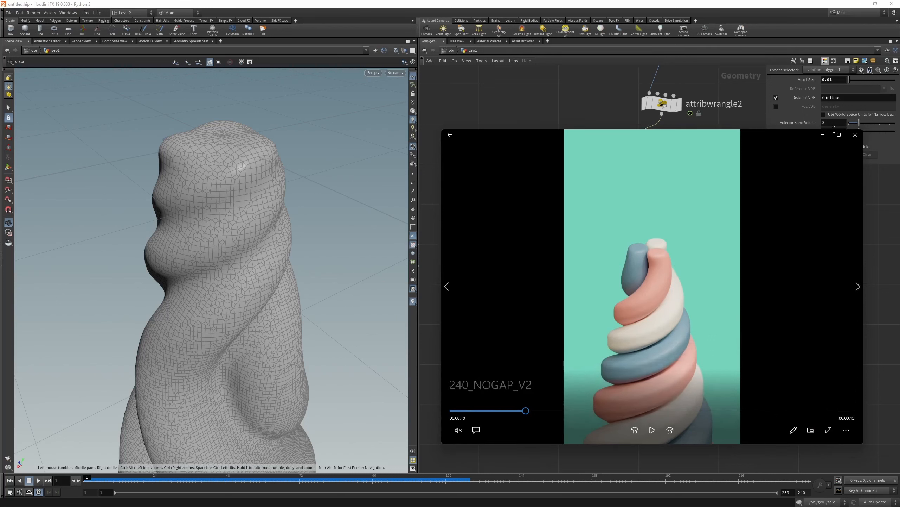
{"action": "left_click", "coordinate": [823, 135]}
Display the attribwrangle2 output and select the three VDB nodes below it.
{"action": "scroll", "coordinate": [570, 414], "scroll_direction": "down", "scroll_amount": 3}
{"action": "left_click", "coordinate": [645, 199]}
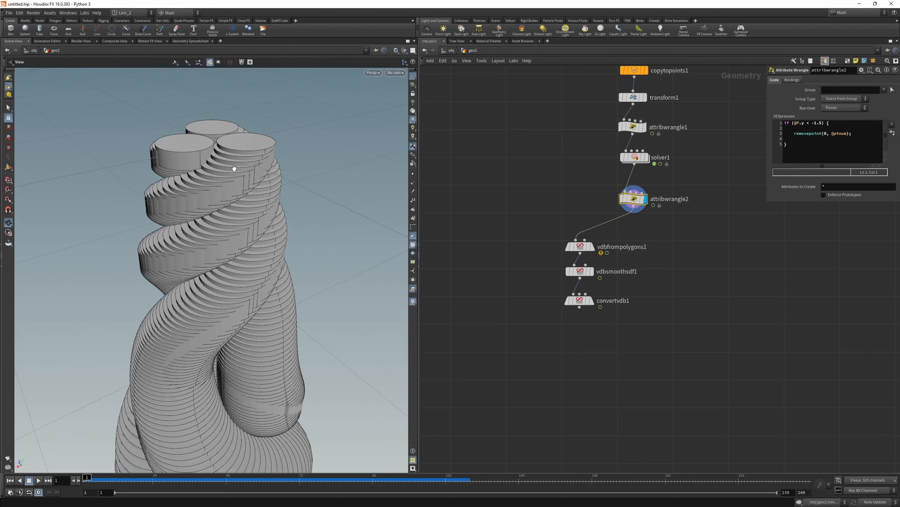
{"action": "left_click_drag", "start_coordinate": [526, 207], "coordinate": [603, 351]}
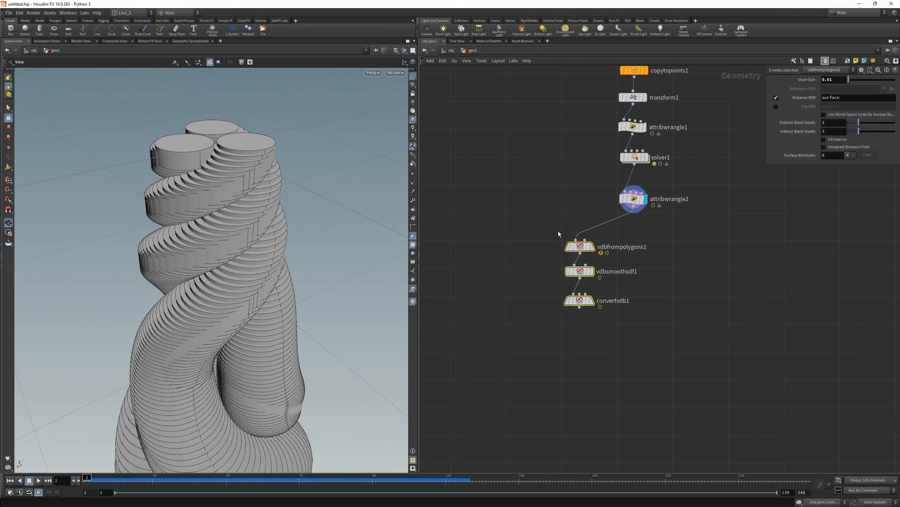
{"action": "left_click_drag", "start_coordinate": [196, 144], "coordinate": [230, 174]}
{"action": "scroll", "coordinate": [504, 131], "scroll_direction": "down", "scroll_amount": 3}
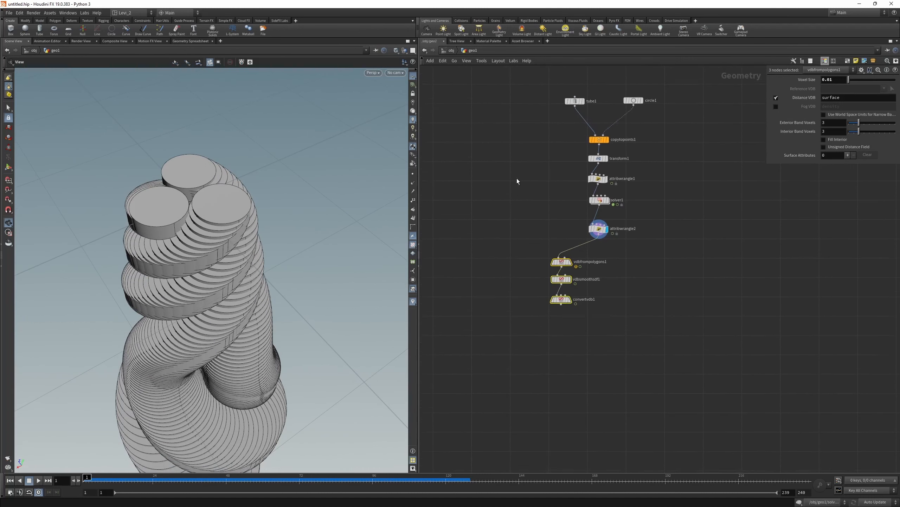
{"action": "scroll", "coordinate": [532, 191], "scroll_direction": "up", "scroll_amount": 3}
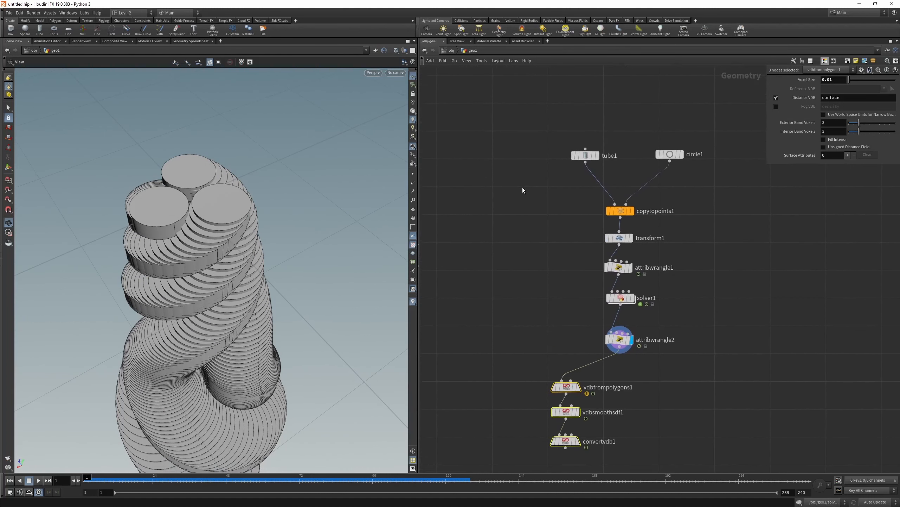
Review the tower stage by stage by displaying copytopoints1, transform1, attribwrangle1, solver1 and attribwrangle2 in turn.
{"action": "key", "text": "r"}
{"action": "left_click_drag", "start_coordinate": [539, 195], "coordinate": [709, 226]}
{"action": "scroll", "coordinate": [245, 217], "scroll_direction": "down", "scroll_amount": 4}
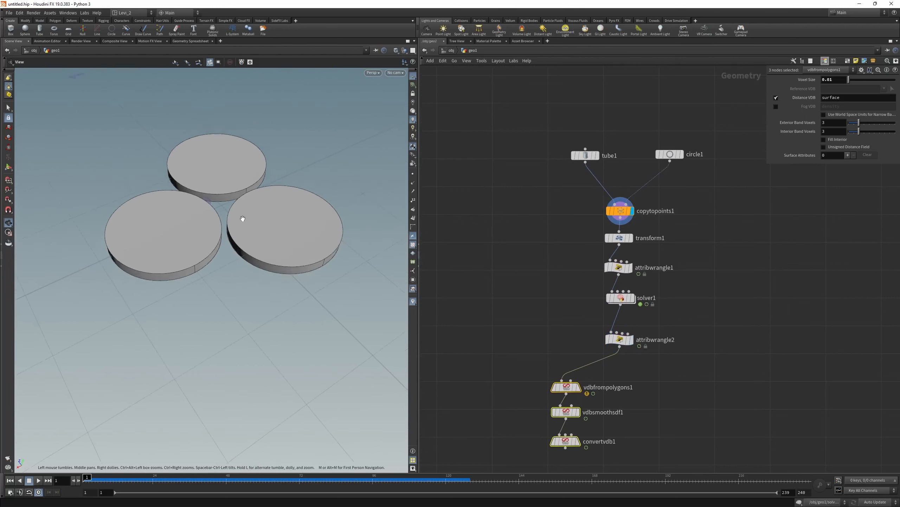
{"action": "scroll", "coordinate": [242, 219], "scroll_direction": "down", "scroll_amount": 8}
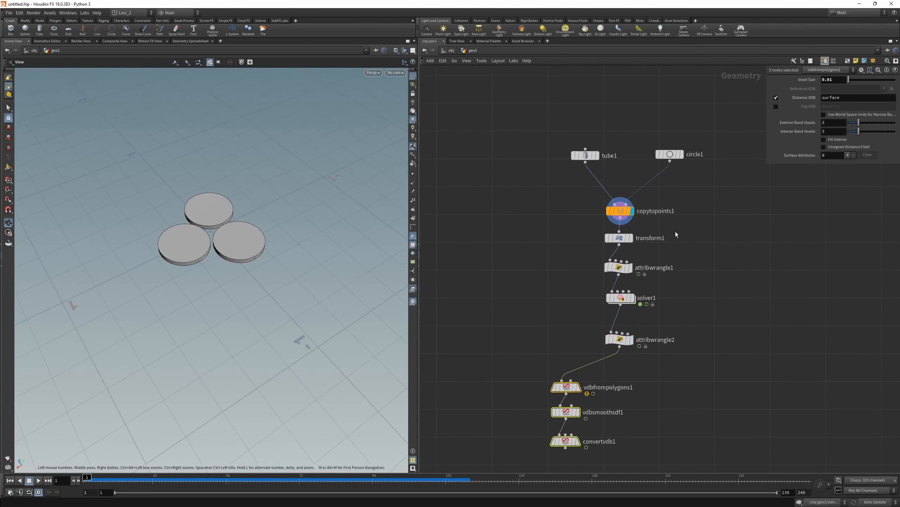
{"action": "key", "text": "r"}
{"action": "left_click_drag", "start_coordinate": [559, 228], "coordinate": [711, 254]}
{"action": "key", "text": "r"}
{"action": "left_click_drag", "start_coordinate": [533, 252], "coordinate": [688, 297]}
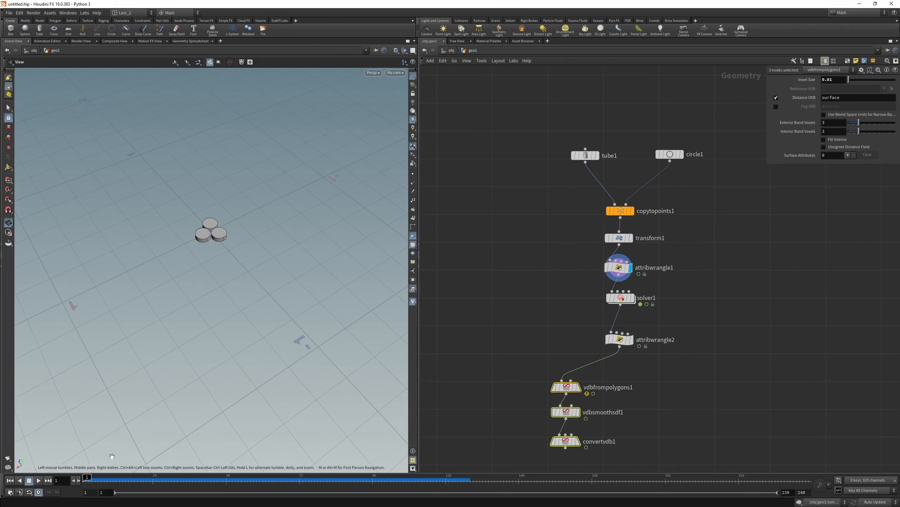
{"action": "key", "text": "r"}
{"action": "left_click_drag", "start_coordinate": [556, 289], "coordinate": [673, 306]}
{"action": "mouse_move", "coordinate": [91, 479]}
{"action": "left_mouse_down"}
{"action": "mouse_move", "coordinate": [179, 478]}
{"action": "mouse_move", "coordinate": [84, 477]}
{"action": "left_mouse_up"}
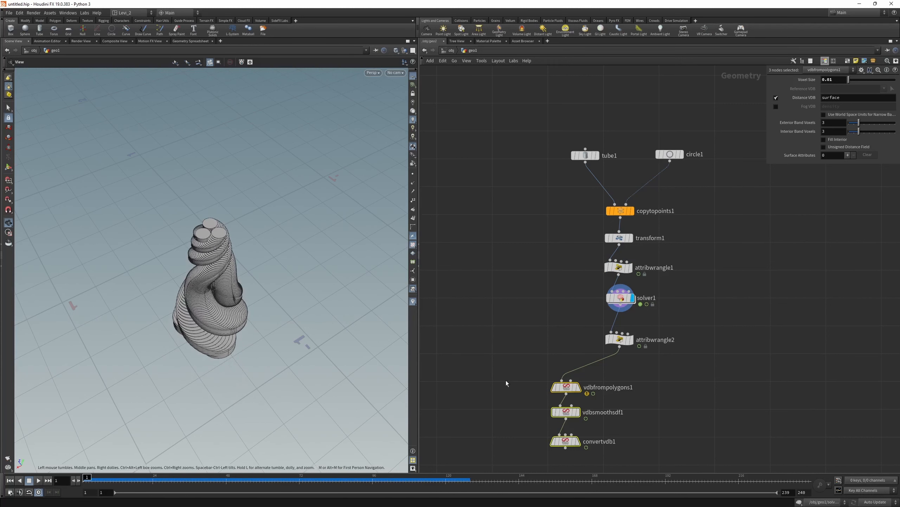
{"action": "left_click_drag", "start_coordinate": [695, 352], "coordinate": [694, 352]}
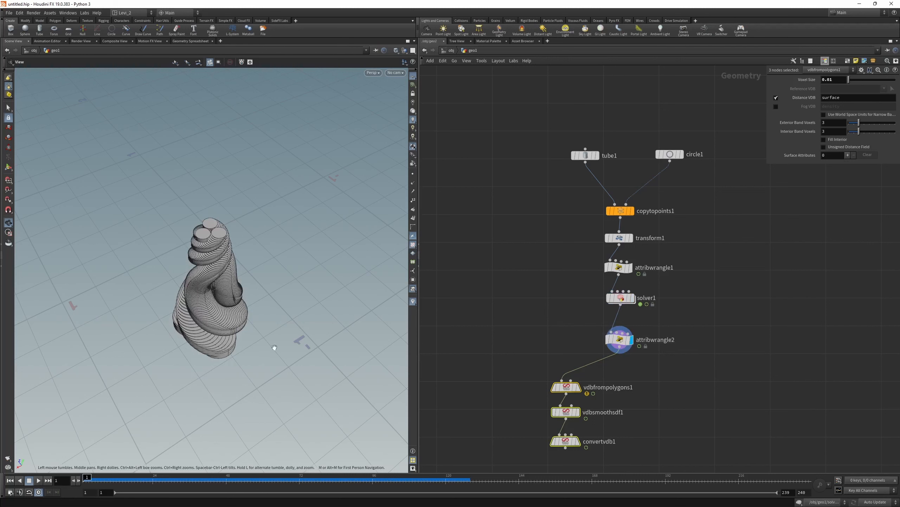
{"action": "left_click_drag", "start_coordinate": [255, 341], "coordinate": [161, 388]}
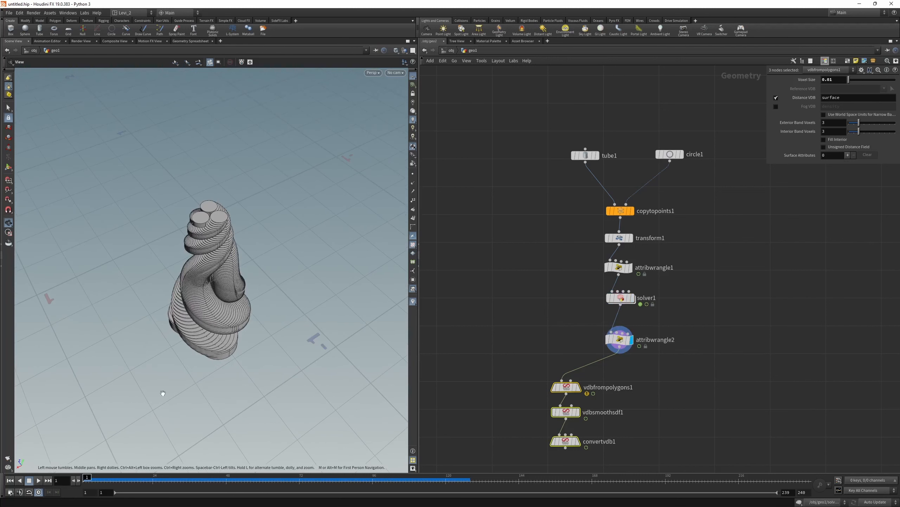
Compare the three source discs from copytopoints1 with the accumulated tower from solver1.
{"action": "left_click", "coordinate": [631, 210]}
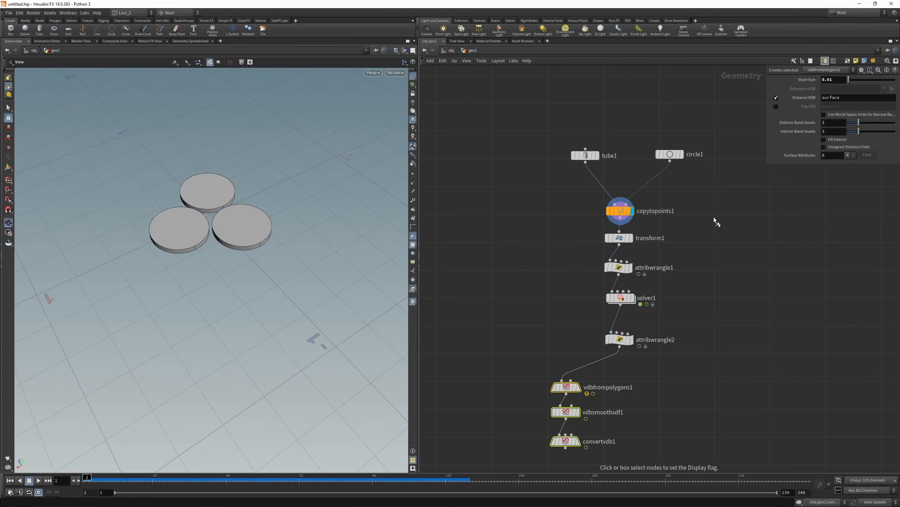
{"action": "scroll", "coordinate": [235, 201], "scroll_direction": "up", "scroll_amount": 4}
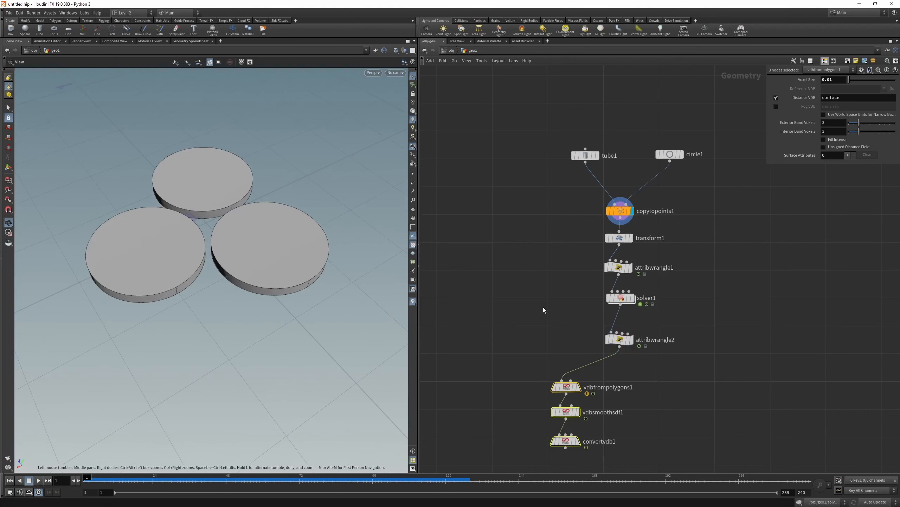
{"action": "left_click_drag", "start_coordinate": [534, 310], "coordinate": [684, 288]}
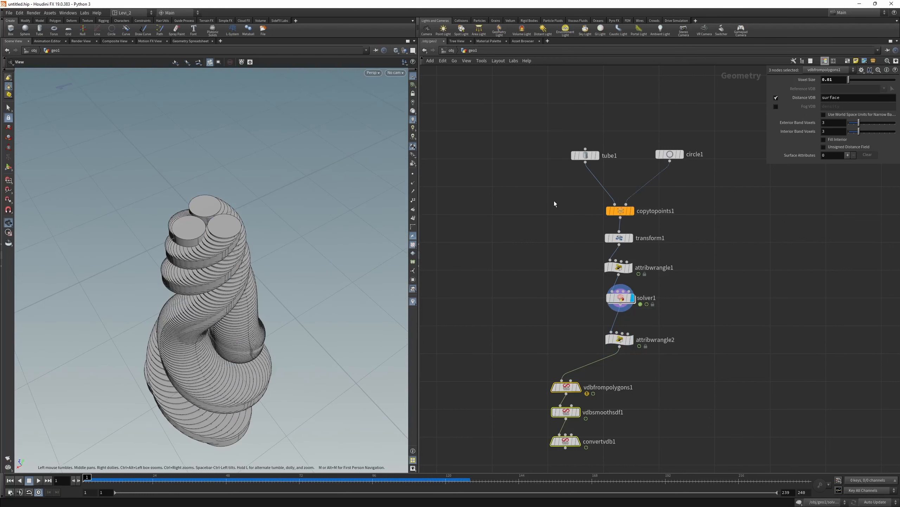
Alternate the display between copytopoints1 and solver1 to study how each disc forms one strand of the tower.
{"action": "left_click_drag", "start_coordinate": [554, 201], "coordinate": [688, 230]}
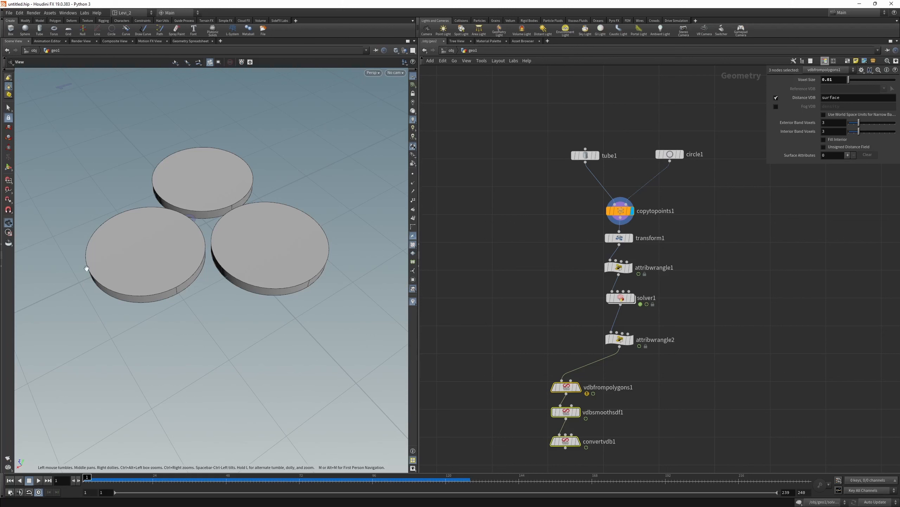
{"action": "left_click_drag", "start_coordinate": [563, 286], "coordinate": [696, 316]}
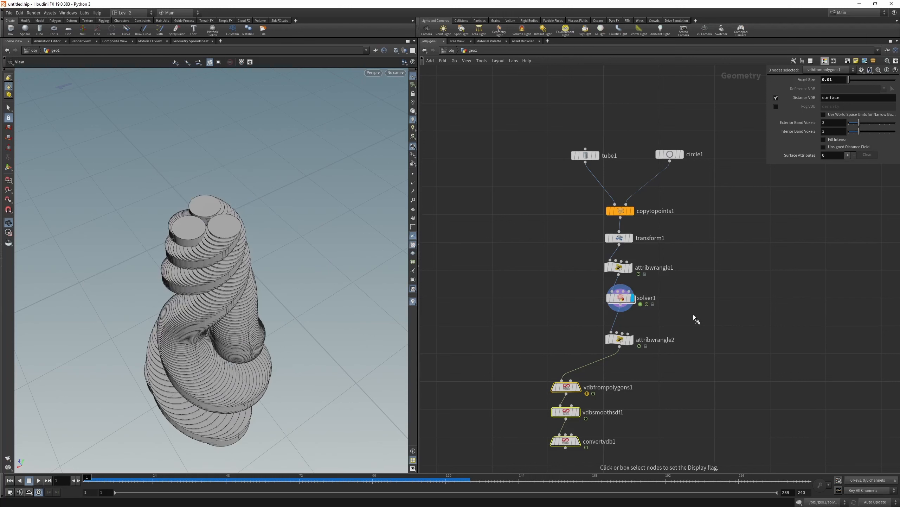
{"action": "left_click_drag", "start_coordinate": [202, 227], "coordinate": [208, 244]}
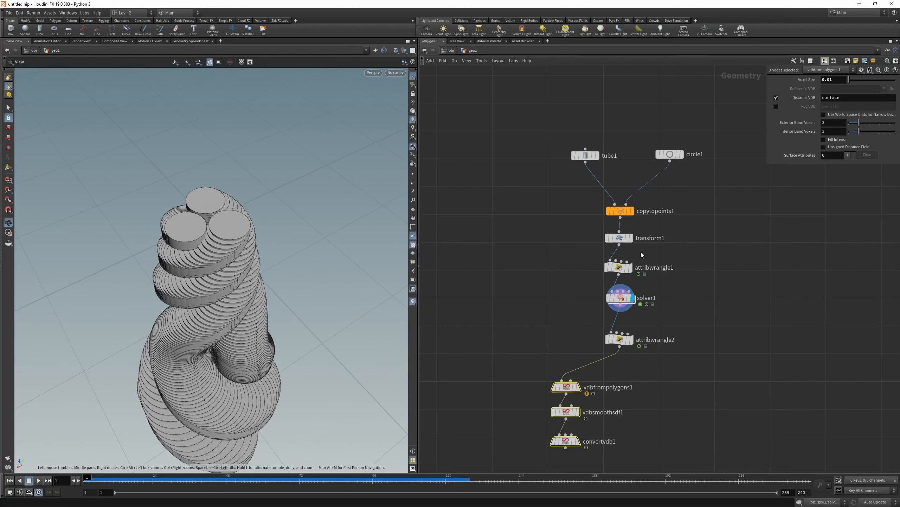
{"action": "left_click", "coordinate": [632, 210]}
{"action": "scroll", "coordinate": [145, 215], "scroll_direction": "down", "scroll_amount": 2}
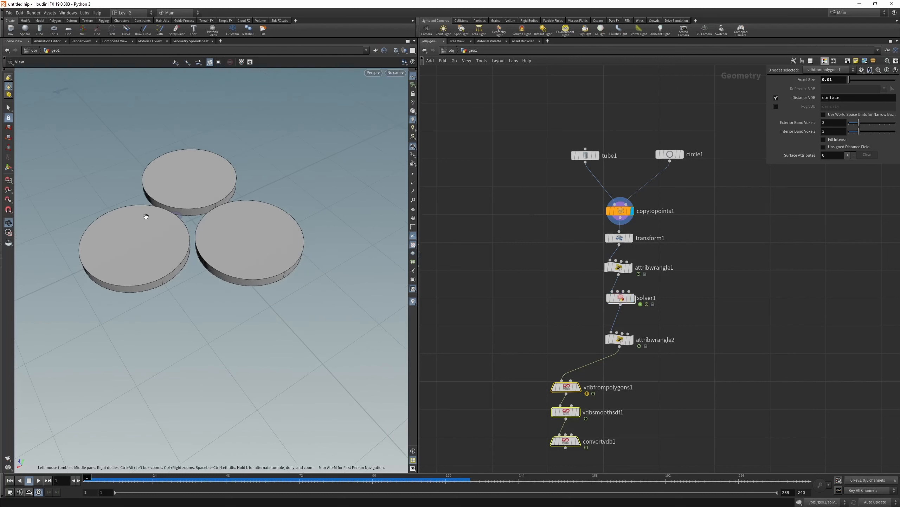
{"action": "scroll", "coordinate": [161, 215], "scroll_direction": "up", "scroll_amount": 2}
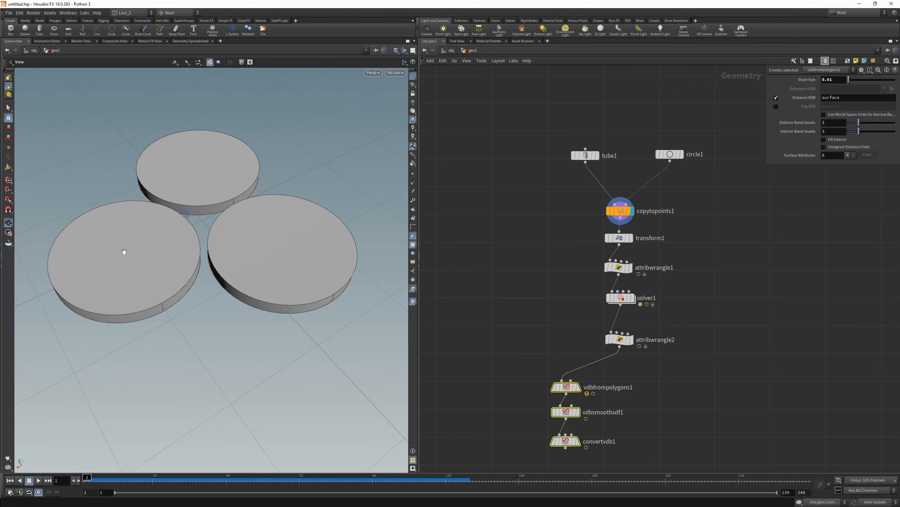
{"action": "left_click", "coordinate": [632, 298]}
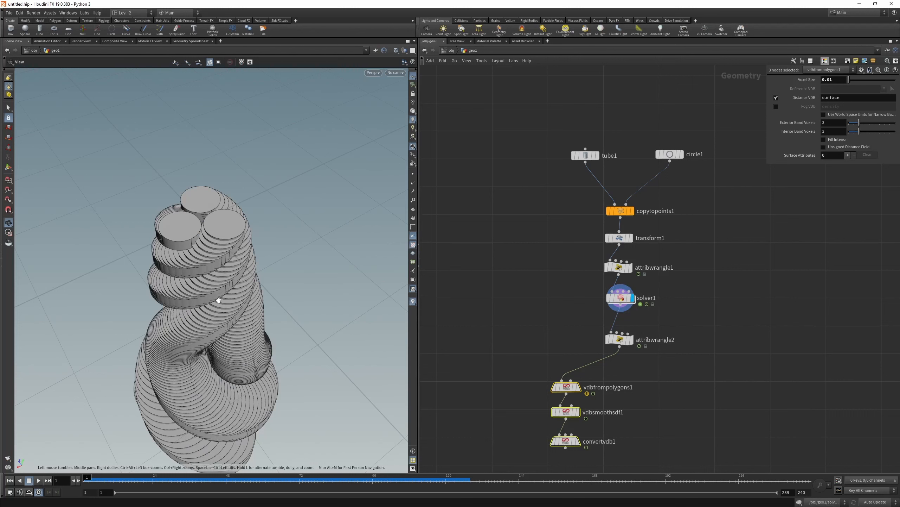
Display the convertvdb1 mesh and disconnect vdbfrompolygons1 from attribwrangle2.
{"action": "middle_click_drag", "start_coordinate": [514, 348], "coordinate": [530, 294]}
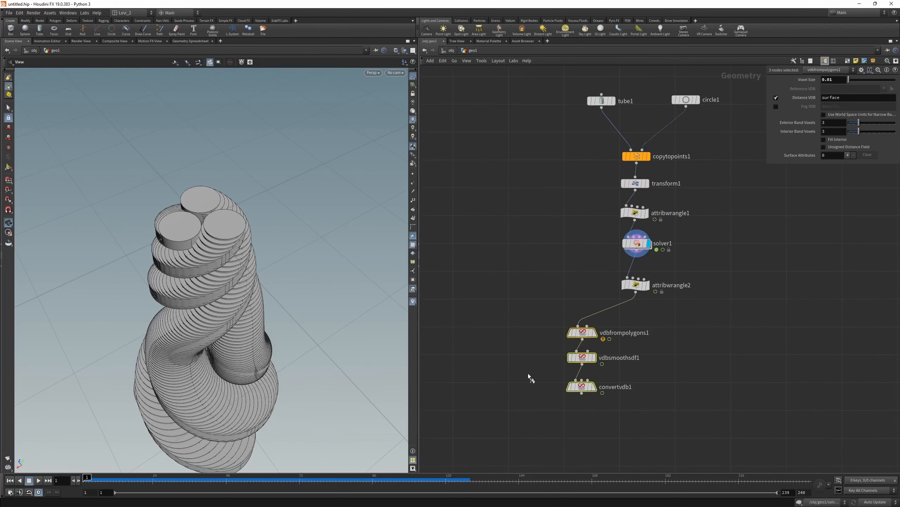
{"action": "key", "text": "r"}
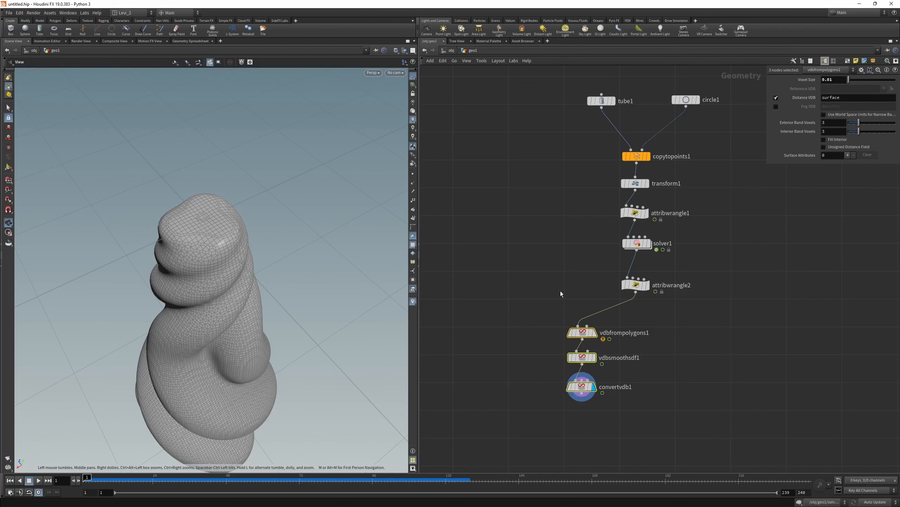
{"action": "key", "text": "y"}
{"action": "left_click_drag", "start_coordinate": [565, 286], "coordinate": [668, 333]}
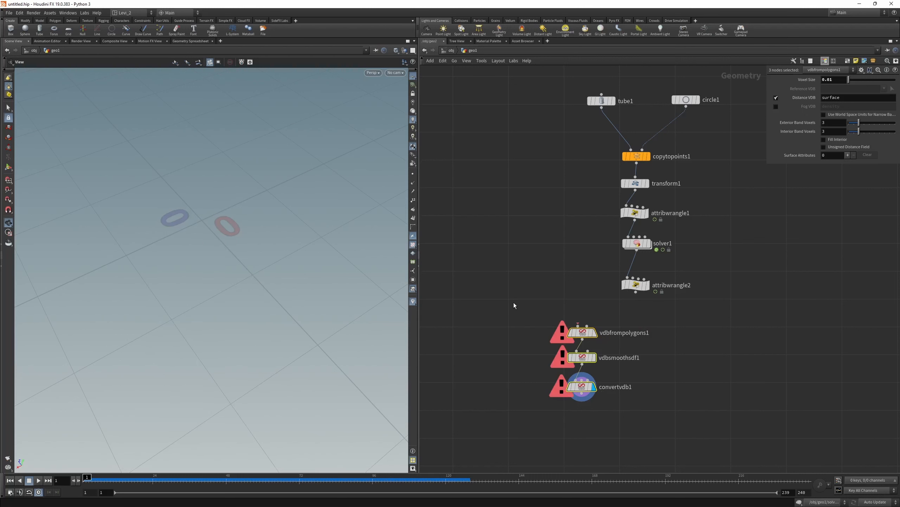
Display attribwrangle2 and move the three disconnected VDB nodes aside as a group.
{"action": "left_click_drag", "start_coordinate": [513, 302], "coordinate": [640, 374]}
{"action": "key", "text": "r"}
{"action": "left_click_drag", "start_coordinate": [568, 274], "coordinate": [638, 293]}
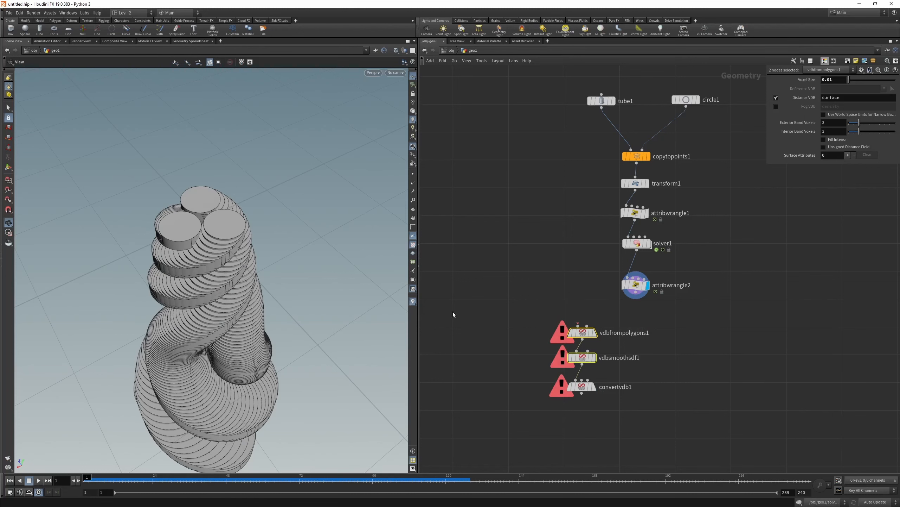
{"action": "left_click_drag", "start_coordinate": [515, 315], "coordinate": [633, 393]}
{"action": "left_click_drag", "start_coordinate": [585, 338], "coordinate": [467, 400]}
Move tube1, circle1 and copytopoints1 upward together to open space above transform1.
{"action": "scroll", "coordinate": [510, 319], "scroll_direction": "up", "scroll_amount": 3}
{"action": "middle_click_drag", "start_coordinate": [542, 248], "coordinate": [510, 377]}
{"action": "middle_click_drag", "start_coordinate": [565, 193], "coordinate": [486, 326]}
{"action": "scroll", "coordinate": [490, 319], "scroll_direction": "down", "scroll_amount": 5}
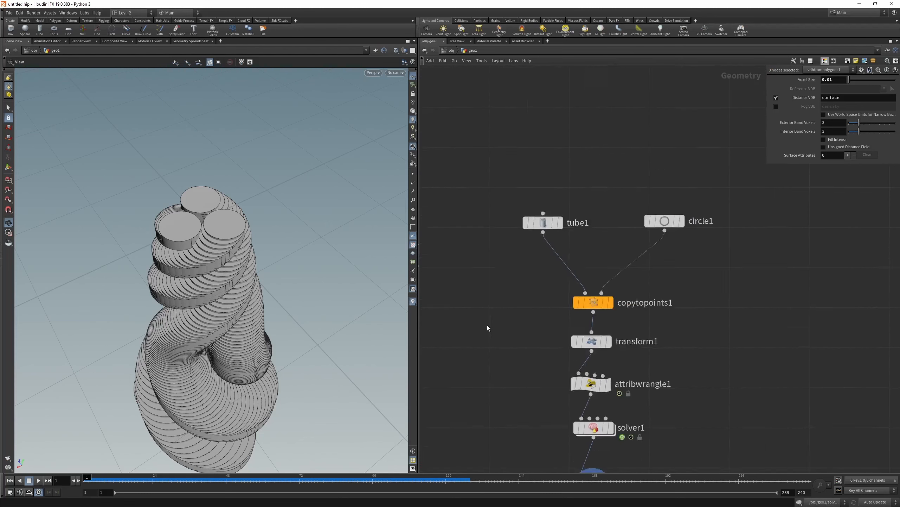
{"action": "scroll", "coordinate": [558, 252], "scroll_direction": "up", "scroll_amount": 4}
{"action": "left_click_drag", "start_coordinate": [594, 284], "coordinate": [565, 284]}
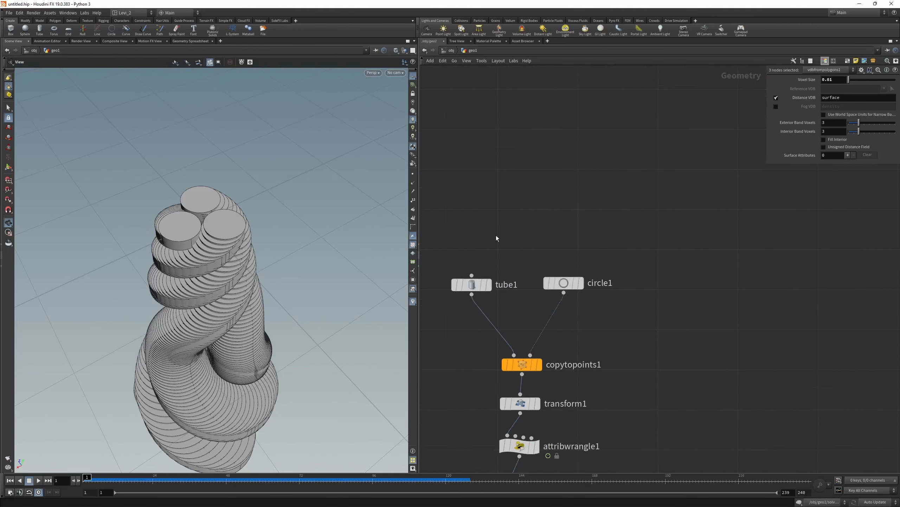
{"action": "middle_click_drag", "start_coordinate": [496, 237], "coordinate": [612, 171]}
{"action": "left_click_drag", "start_coordinate": [511, 188], "coordinate": [635, 251]}
{"action": "left_click", "coordinate": [534, 241]}
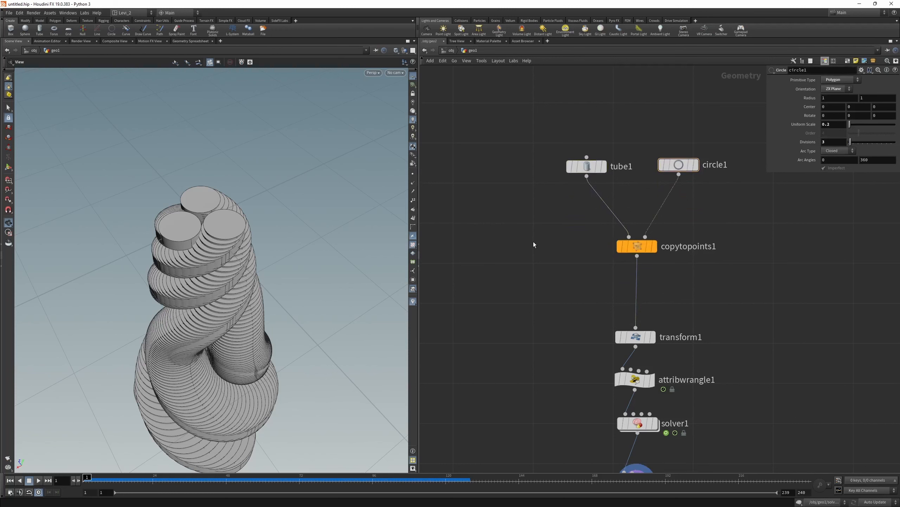
Review the disc setup by displaying copytopoints1 and its inputs tube1 and circle1, ending on copytopoints1.
{"action": "left_click_drag", "start_coordinate": [535, 241], "coordinate": [759, 257]}
{"action": "left_click_drag", "start_coordinate": [322, 255], "coordinate": [235, 257]}
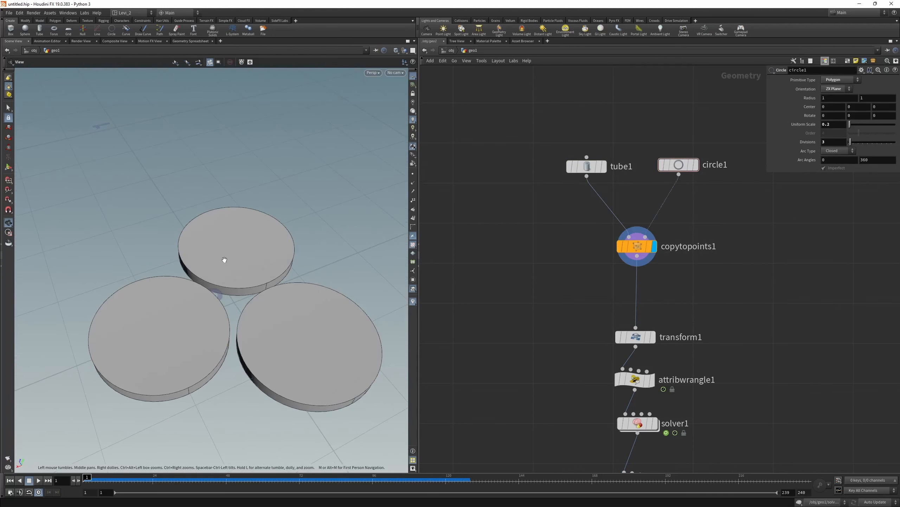
{"action": "left_click_drag", "start_coordinate": [502, 127], "coordinate": [484, 116]}
{"action": "key", "text": "r"}
{"action": "left_click_drag", "start_coordinate": [627, 131], "coordinate": [727, 200]}
{"action": "key", "text": "r"}
{"action": "scroll", "coordinate": [262, 278], "scroll_direction": "up", "scroll_amount": 3}
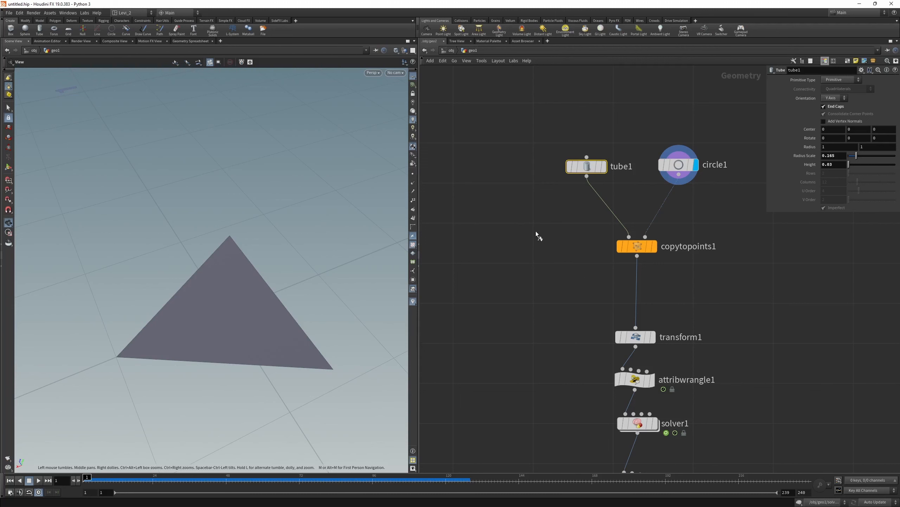
{"action": "key", "text": "r"}
{"action": "left_click_drag", "start_coordinate": [539, 235], "coordinate": [620, 258]}
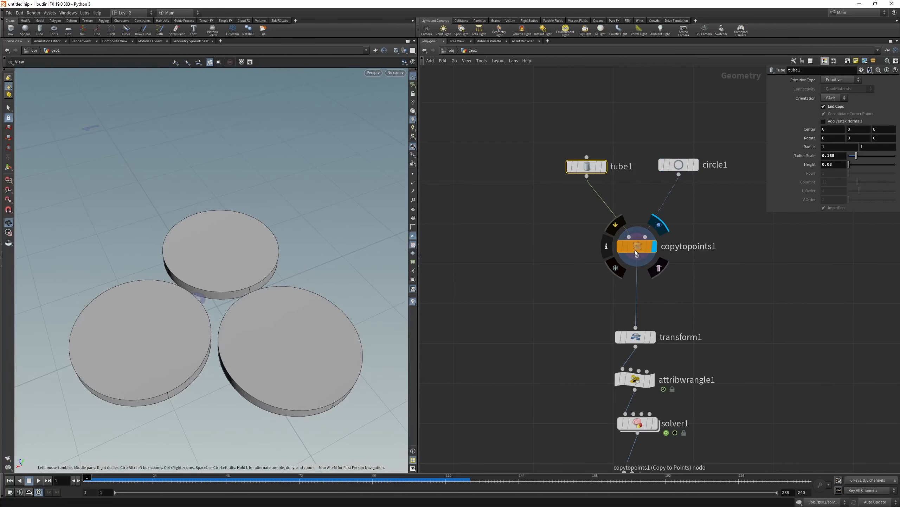
Examine the node info of copytopoints1 and its point positions in the Geometry Spreadsheet.
{"action": "middle_click", "coordinate": [635, 252]}
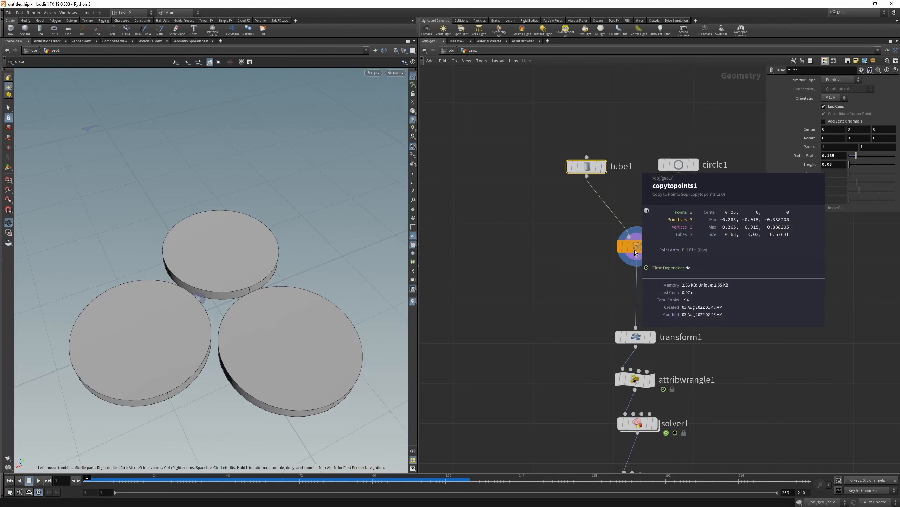
{"action": "left_click", "coordinate": [197, 41]}
{"action": "left_click_drag", "start_coordinate": [525, 215], "coordinate": [731, 294]}
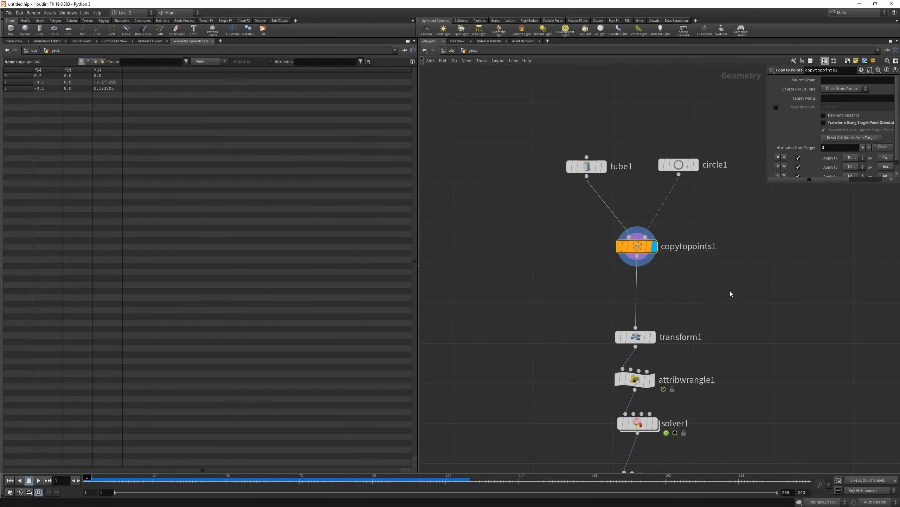
{"action": "left_click_drag", "start_coordinate": [543, 218], "coordinate": [750, 314]}
{"action": "left_click_drag", "start_coordinate": [500, 325], "coordinate": [834, 374]}
{"action": "left_click_drag", "start_coordinate": [523, 263], "coordinate": [743, 244]}
{"action": "left_click", "coordinate": [15, 39]}
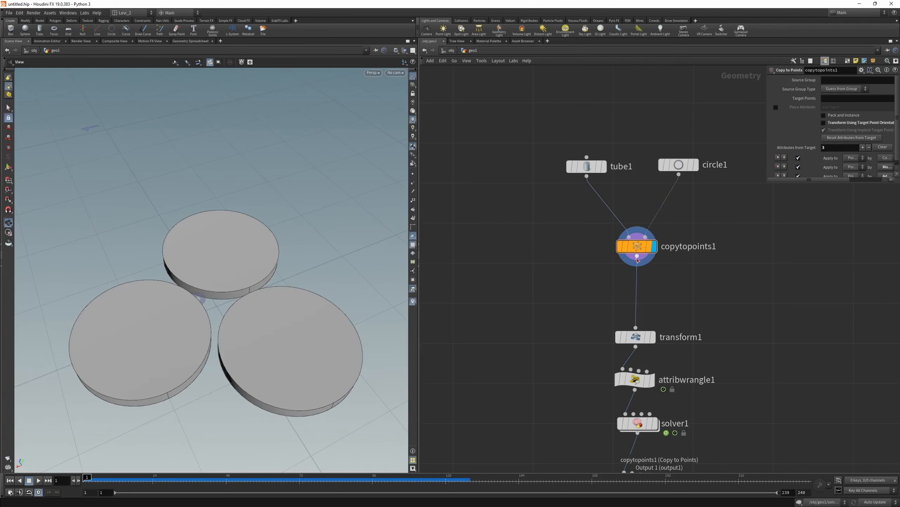
Add a Blast node on a separate branch from copytopoints1 and display its output.
{"action": "key", "text": "Tab"}
{"action": "mouse_move", "coordinate": [557, 265]}
{"action": "type", "text": "bla"}
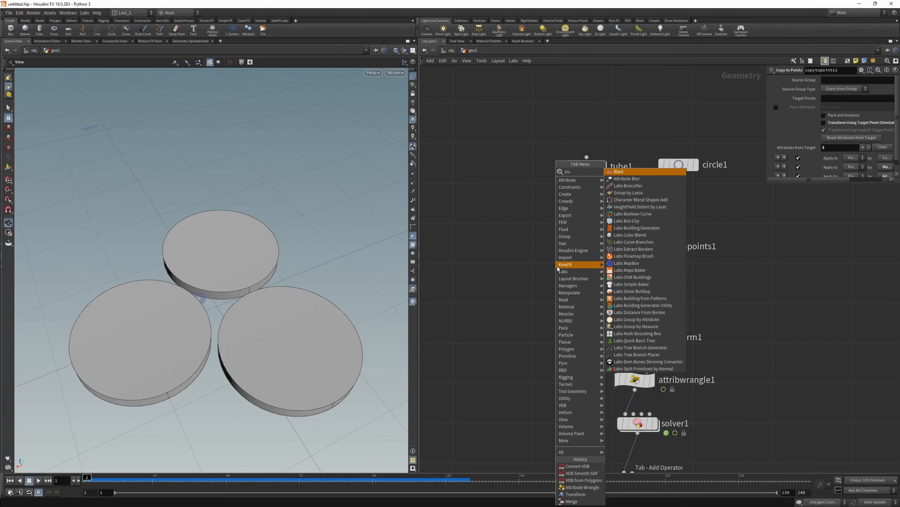
{"action": "key", "text": "Return"}
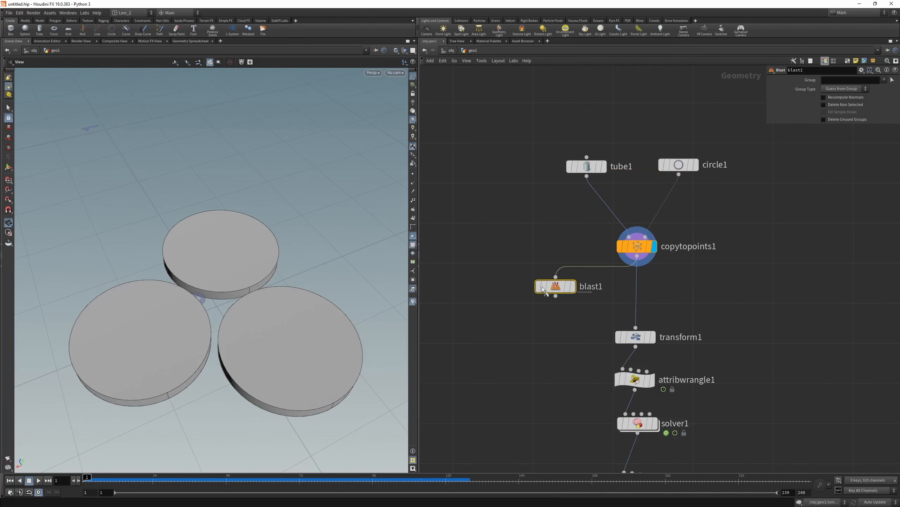
{"action": "left_click", "coordinate": [573, 286]}
{"action": "left_click_drag", "start_coordinate": [491, 262], "coordinate": [582, 319]}
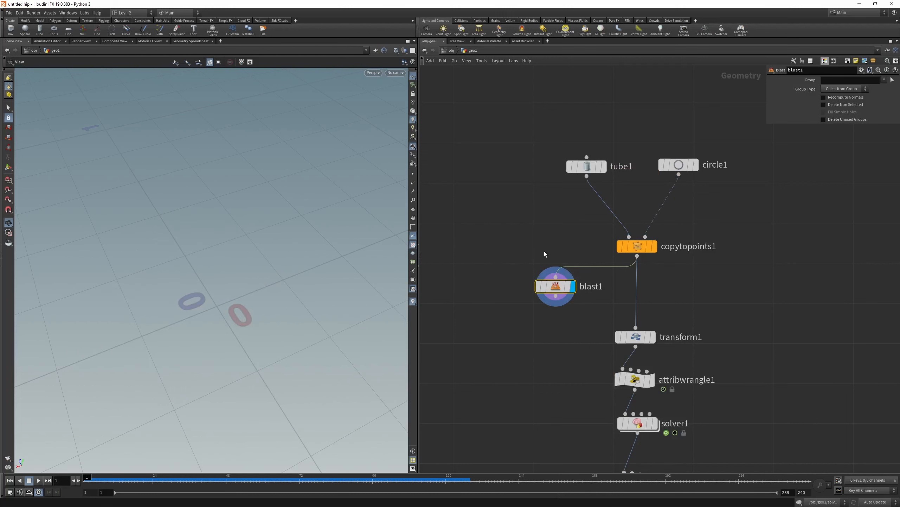
Set the group of blast1 to 0 and view the remaining discs.
{"action": "left_click", "coordinate": [836, 81]}
{"action": "type", "text": "0"}
{"action": "key", "text": "Return"}
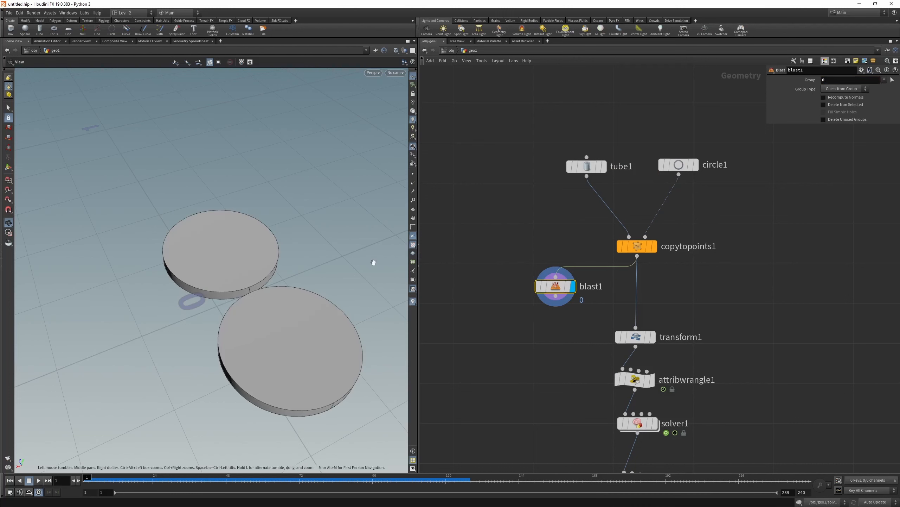
{"action": "scroll", "coordinate": [181, 335], "scroll_direction": "down", "scroll_amount": 3}
{"action": "left_click_drag", "start_coordinate": [185, 334], "coordinate": [201, 312]}
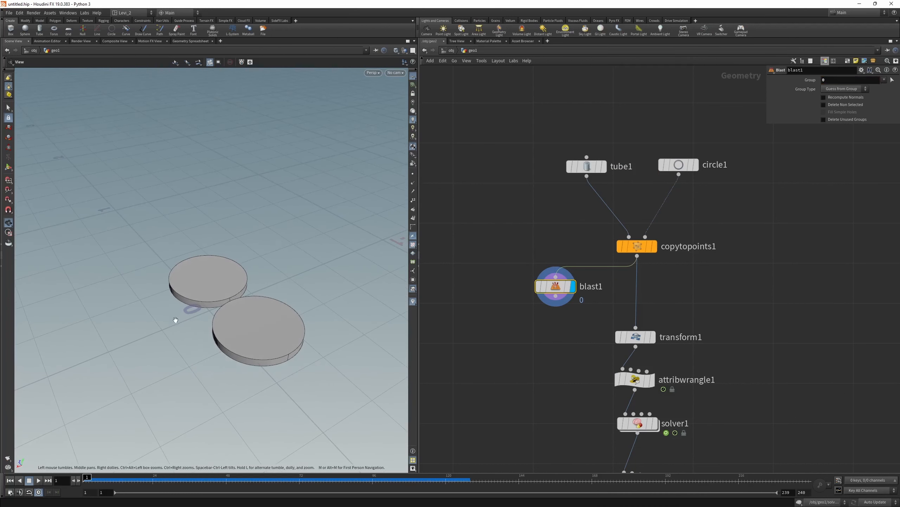
{"action": "scroll", "coordinate": [176, 320], "scroll_direction": "up", "scroll_amount": 1}
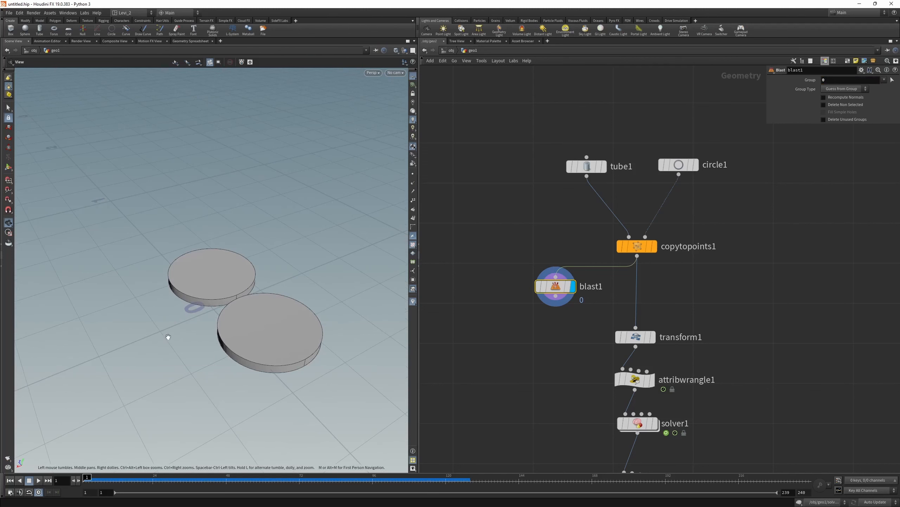
Compare the point lists of copytopoints1 and blast1 in the Geometry Spreadsheet, and view the blast1 discs from above.
{"action": "left_click", "coordinate": [190, 42]}
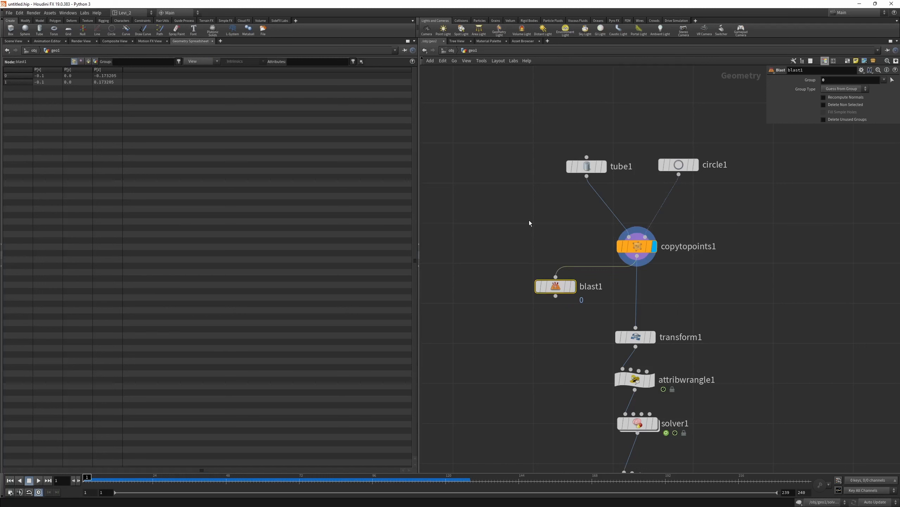
{"action": "left_click", "coordinate": [634, 246]}
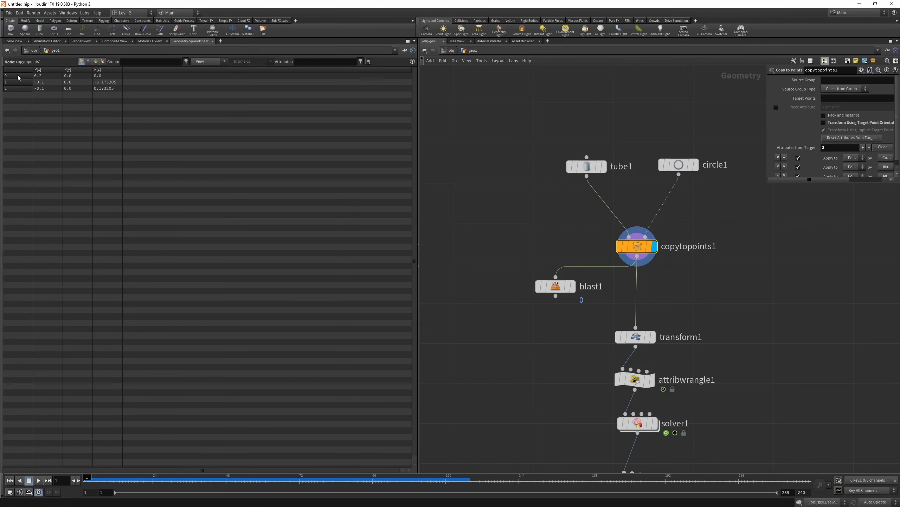
{"action": "left_click_drag", "start_coordinate": [485, 311], "coordinate": [593, 276]}
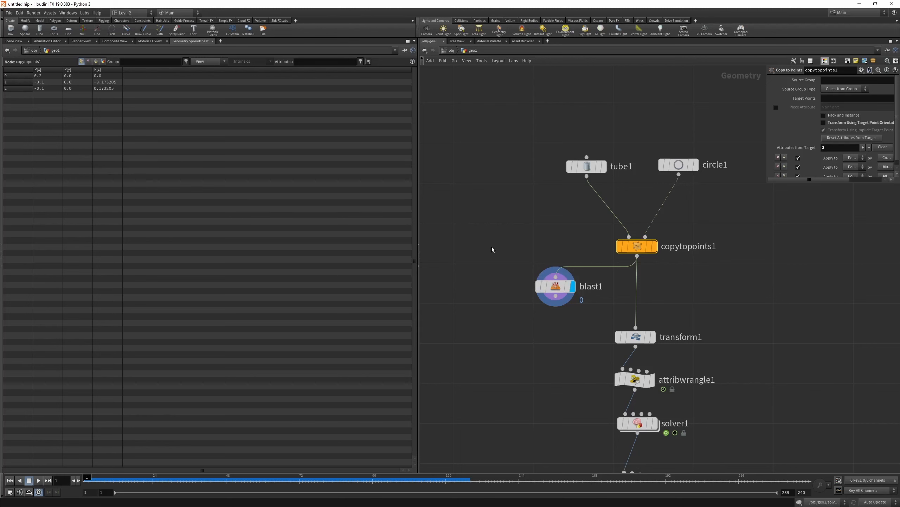
{"action": "left_click_drag", "start_coordinate": [487, 254], "coordinate": [610, 309]}
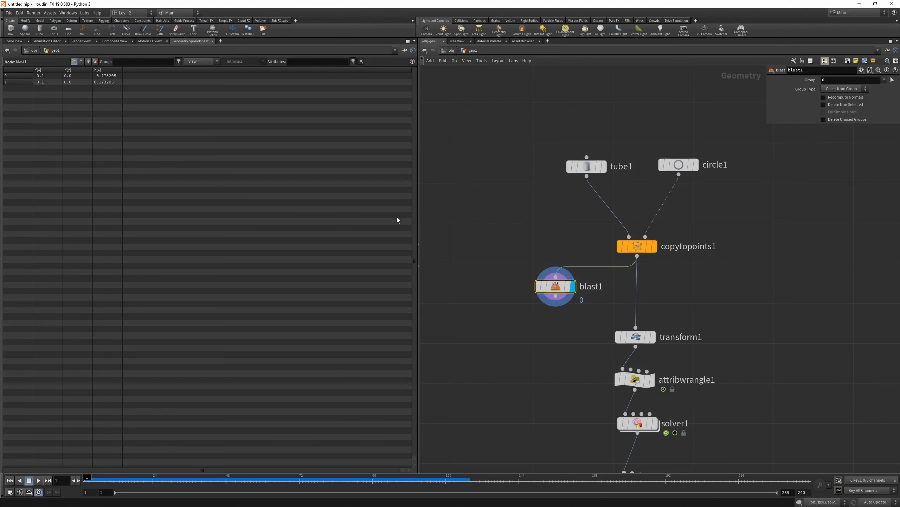
{"action": "left_click", "coordinate": [14, 41]}
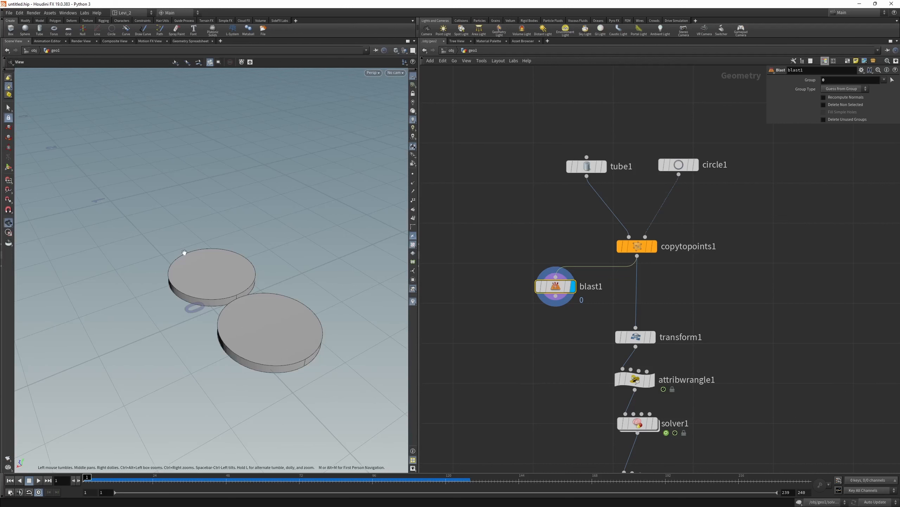
{"action": "left_click_drag", "start_coordinate": [184, 252], "coordinate": [217, 249]}
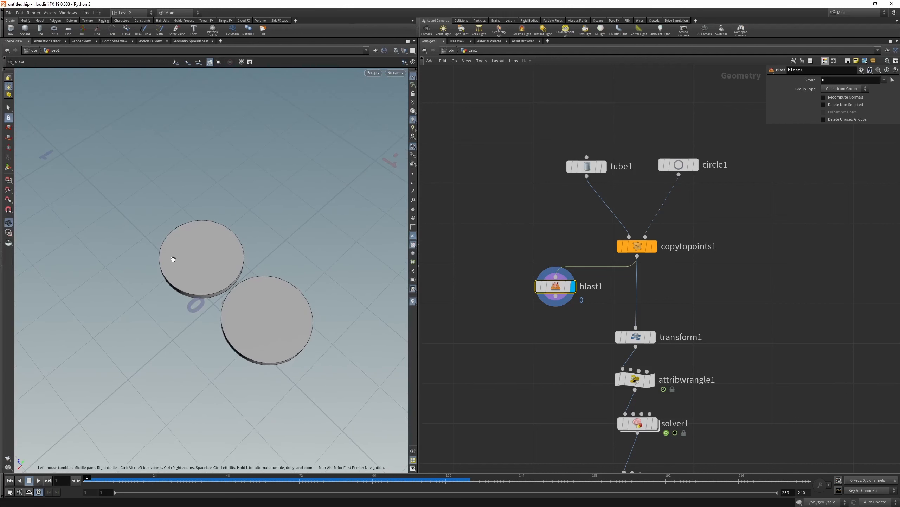
Enable Delete Non Selected on blast1 to keep only disc 0.
{"action": "left_click_drag", "start_coordinate": [525, 248], "coordinate": [591, 310]}
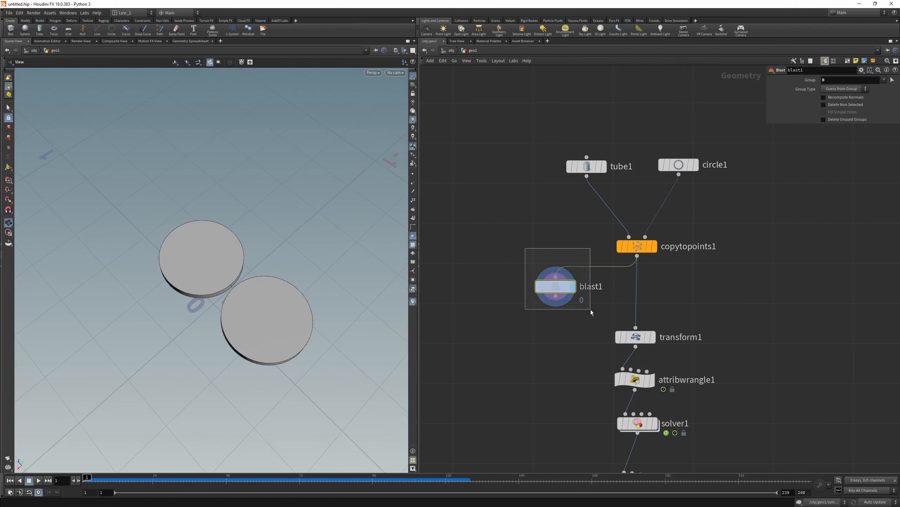
{"action": "left_click", "coordinate": [823, 104]}
{"action": "left_click_drag", "start_coordinate": [233, 276], "coordinate": [284, 256]}
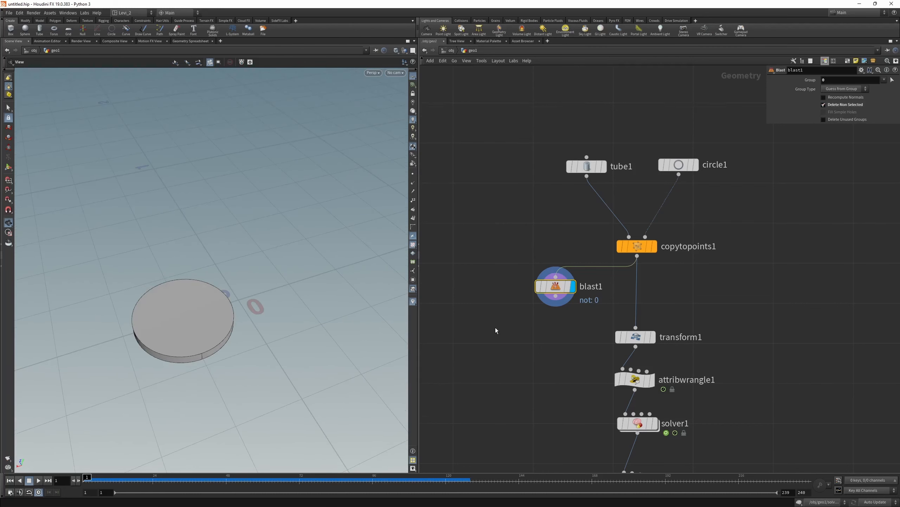
Add a Group Create node below blast1 and display its output.
{"action": "scroll", "coordinate": [497, 280], "scroll_direction": "down", "scroll_amount": 3}
{"action": "scroll", "coordinate": [497, 279], "scroll_direction": "up", "scroll_amount": 3}
{"action": "key", "text": "Tab"}
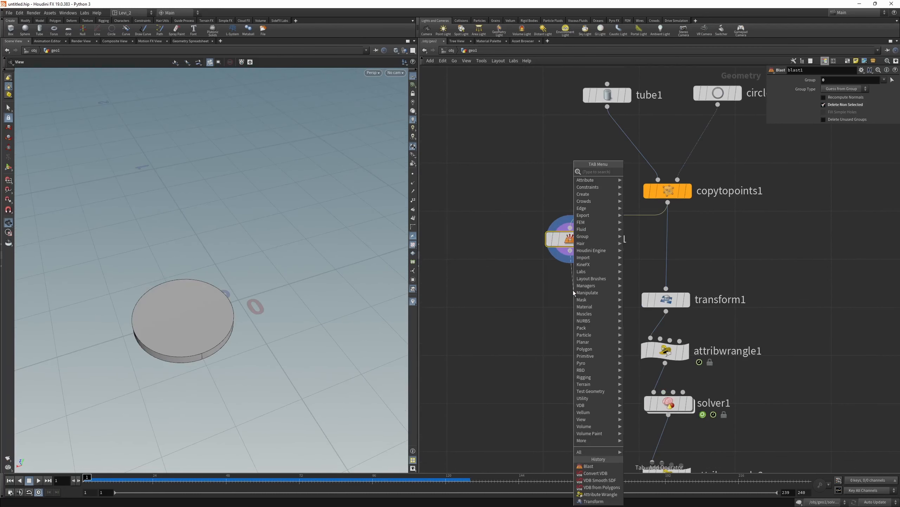
{"action": "type", "text": "gcre"}
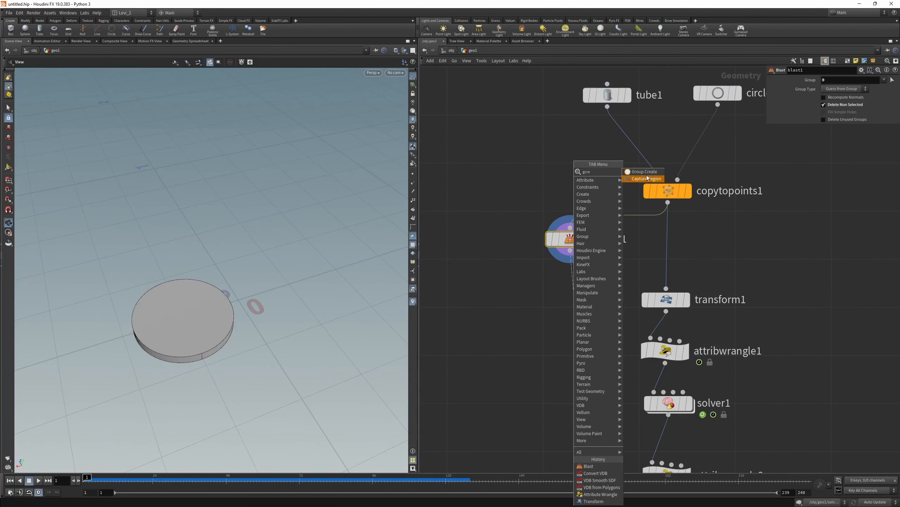
{"action": "left_click", "coordinate": [639, 172]}
{"action": "left_click", "coordinate": [568, 289]}
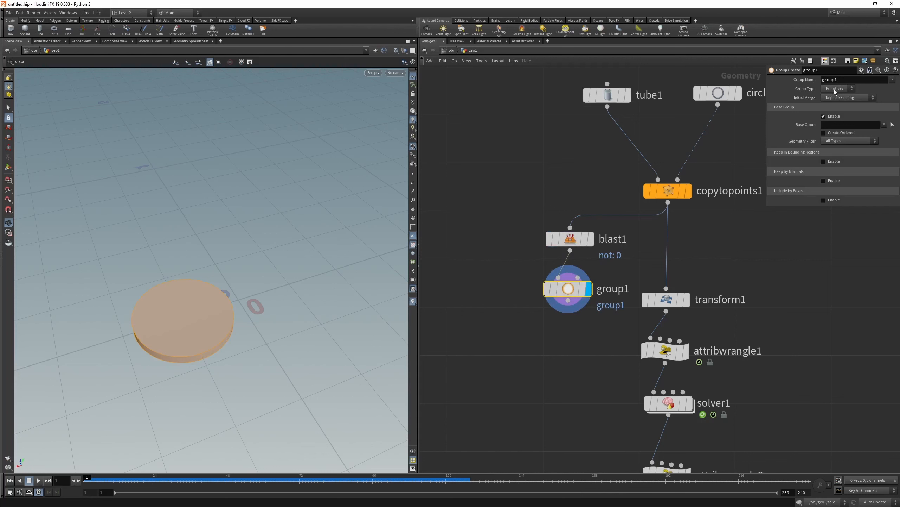
Try naming the group on group1 "1" and check the node's information for warnings.
{"action": "left_click_drag", "start_coordinate": [841, 80], "coordinate": [760, 82]}
{"action": "key", "text": "BackSpace"}
{"action": "type", "text": "1"}
{"action": "key", "text": "Return"}
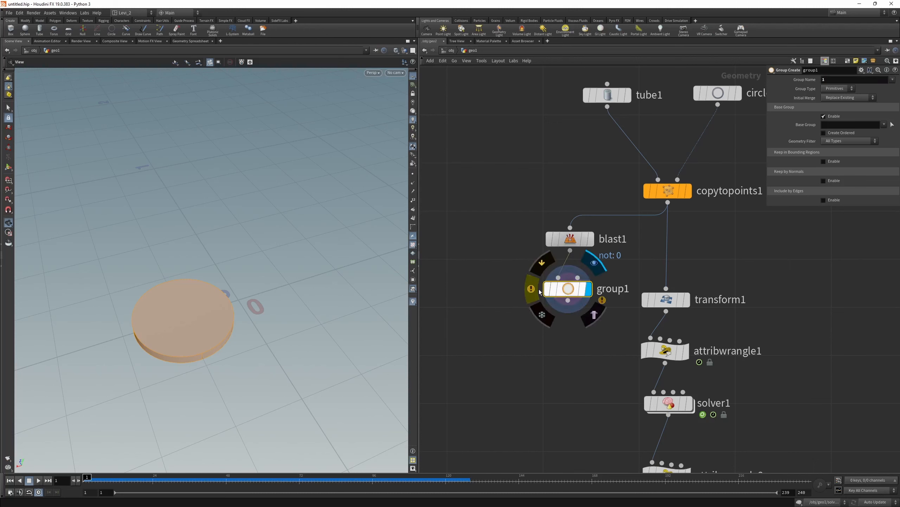
{"action": "left_click", "coordinate": [536, 289]}
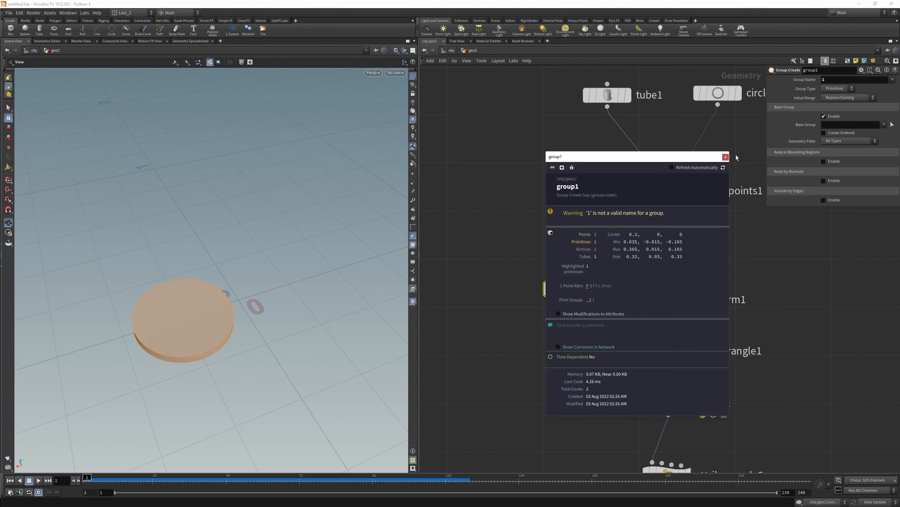
{"action": "left_click", "coordinate": [724, 157]}
Set the group name on group1 to "one".
{"action": "left_click_drag", "start_coordinate": [834, 80], "coordinate": [814, 93]}
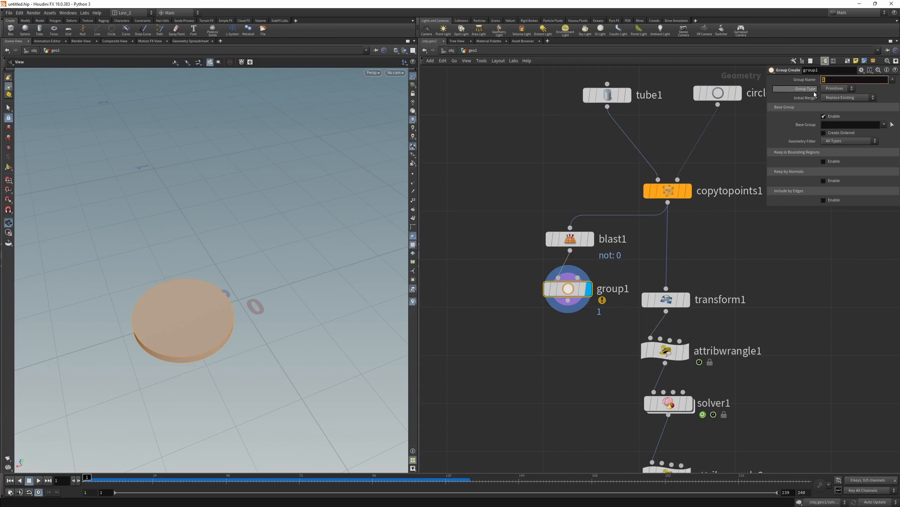
{"action": "type", "text": "oon"}
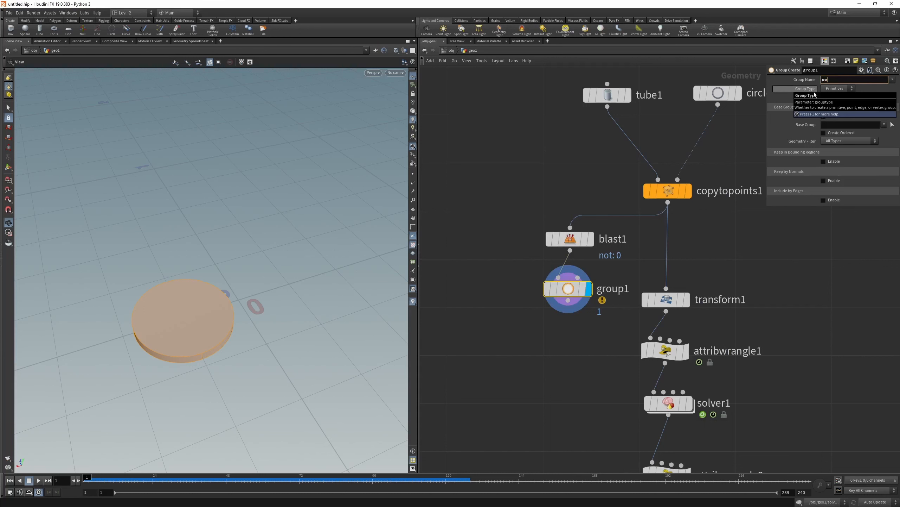
{"action": "key", "text": "BackSpace"}
{"action": "type", "text": "ne"}
{"action": "key", "text": "Return"}
Move the transform1, attribwrangle1, solver1 and attribwrangle2 nodes further down, widening the gap below copytopoints1.
{"action": "scroll", "coordinate": [610, 323], "scroll_direction": "down", "scroll_amount": 5}
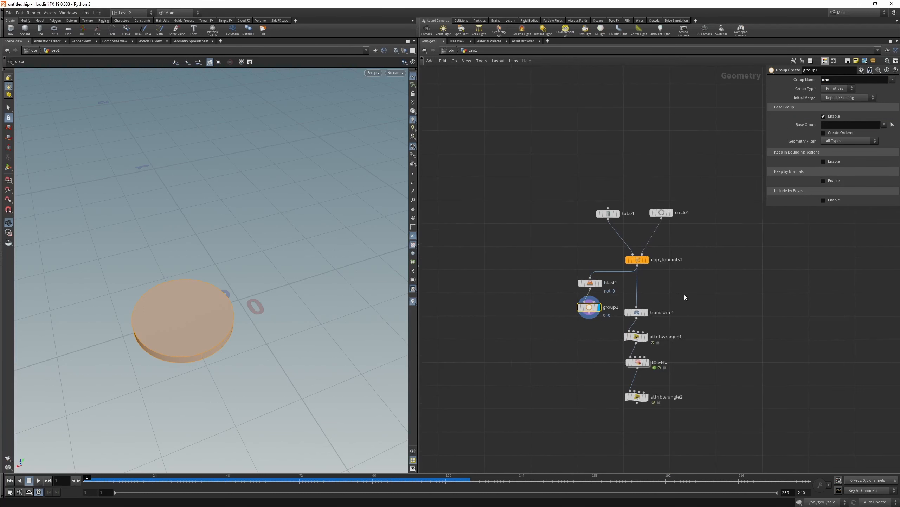
{"action": "middle_click_drag", "start_coordinate": [685, 294], "coordinate": [689, 256]}
{"action": "left_click_drag", "start_coordinate": [689, 261], "coordinate": [638, 377]}
{"action": "left_click_drag", "start_coordinate": [640, 275], "coordinate": [638, 313]}
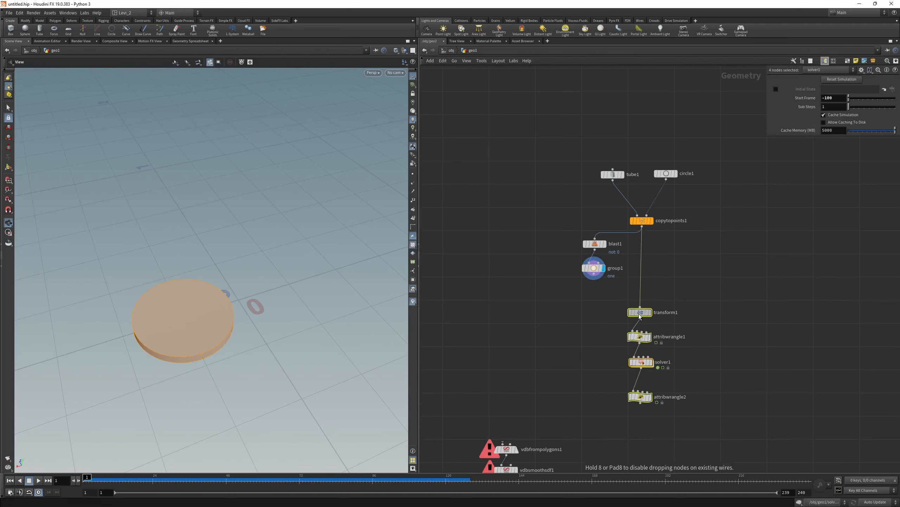
Duplicate blast1 and group1 as a second branch from copytopoints1 and set the copied Blast's group to 1.
{"action": "scroll", "coordinate": [603, 289], "scroll_direction": "up", "scroll_amount": 4}
{"action": "left_click_drag", "start_coordinate": [537, 176], "coordinate": [636, 295]}
{"action": "middle_click_drag", "start_coordinate": [598, 243], "coordinate": [548, 245]}
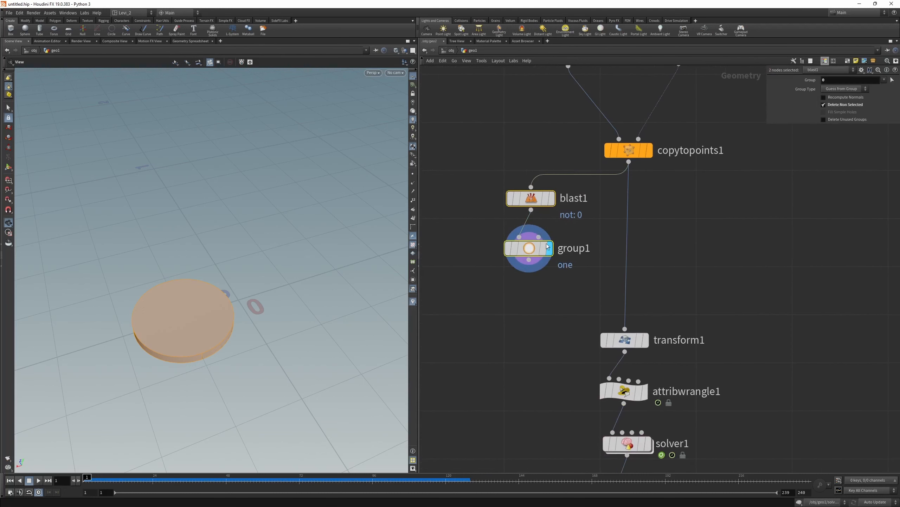
{"action": "left_click_drag", "start_coordinate": [548, 246], "coordinate": [715, 269], "text": "alt"}
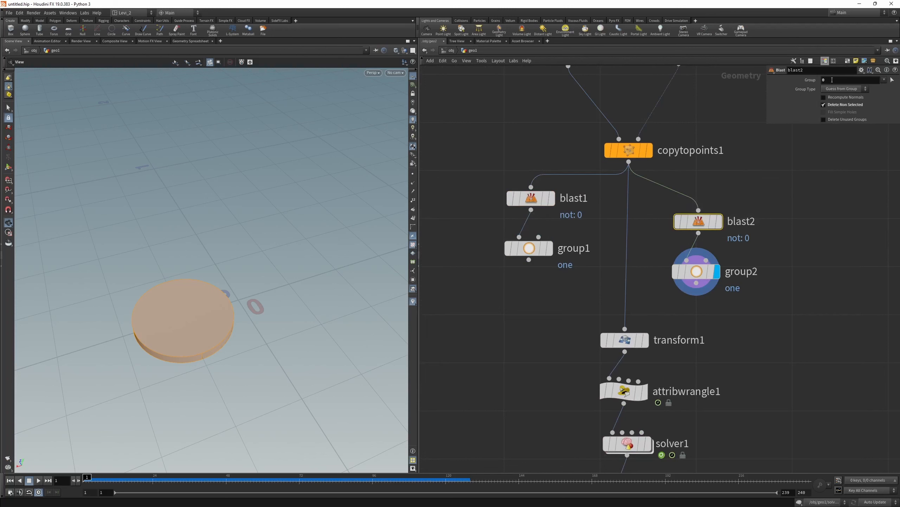
{"action": "type", "text": "1"}
{"action": "key", "text": "Return"}
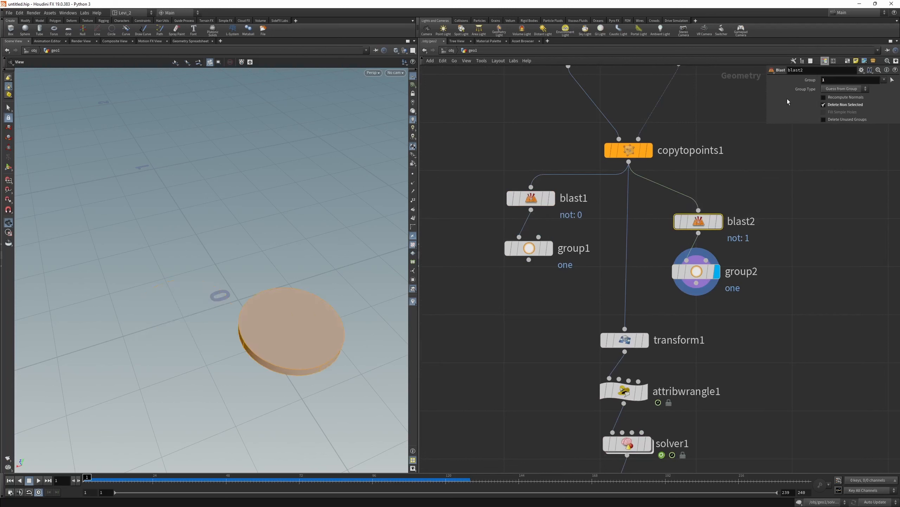
Set the group name on the copied Group Create node, group2, to "two".
{"action": "left_click_drag", "start_coordinate": [639, 251], "coordinate": [774, 352]}
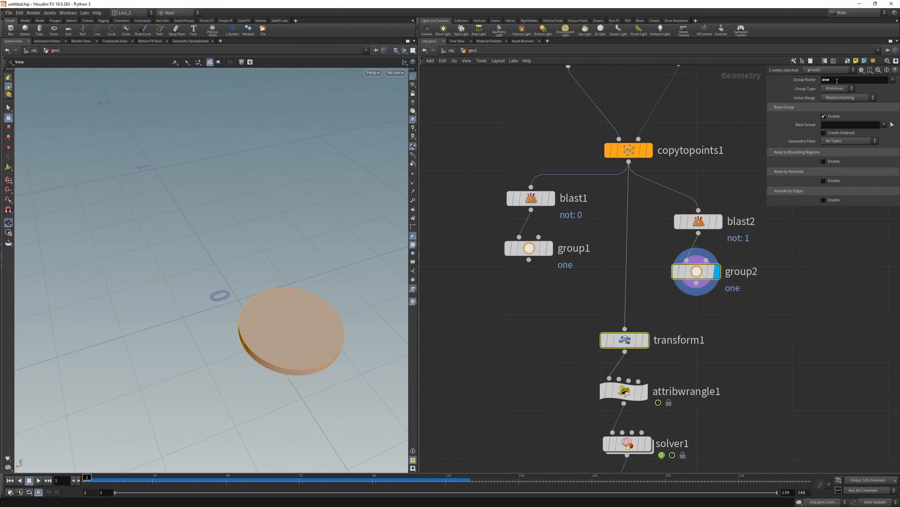
{"action": "type", "text": "two"}
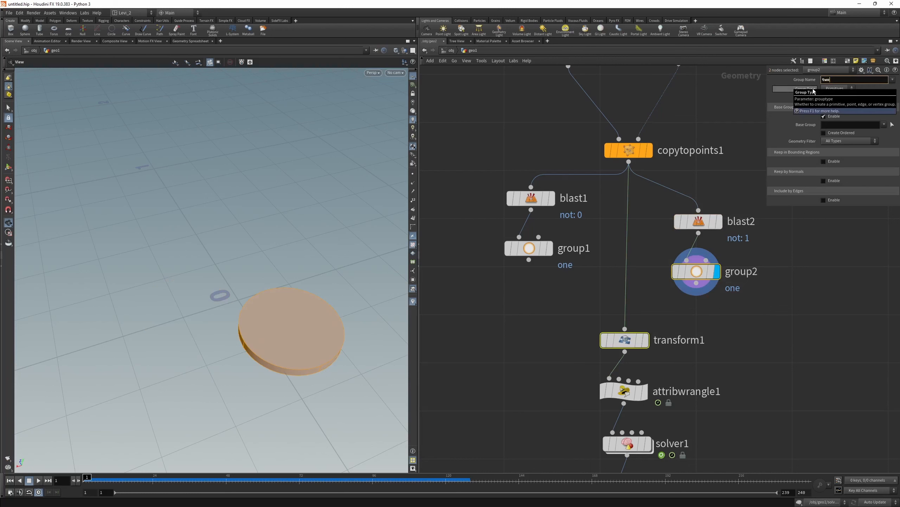
Name the group in group2 "two" and display blast2's output.
{"action": "key", "text": "Return"}
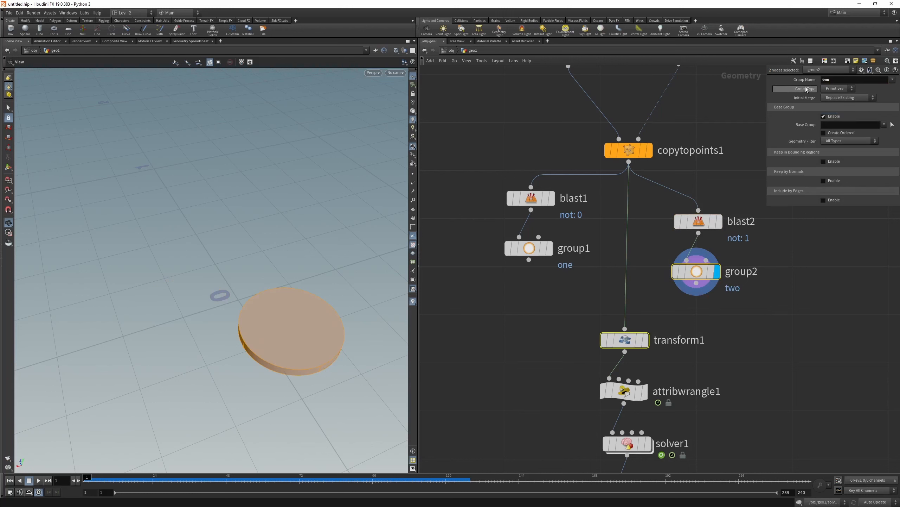
{"action": "left_click", "coordinate": [719, 222]}
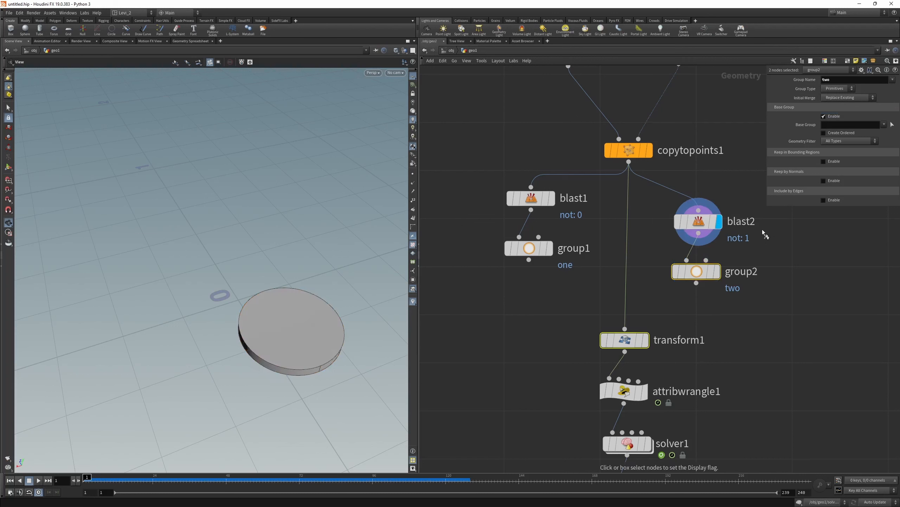
Duplicate blast2 as a third branch from copytopoints1 and set the copy's group to 2.
{"action": "left_click_drag", "start_coordinate": [669, 205], "coordinate": [753, 241]}
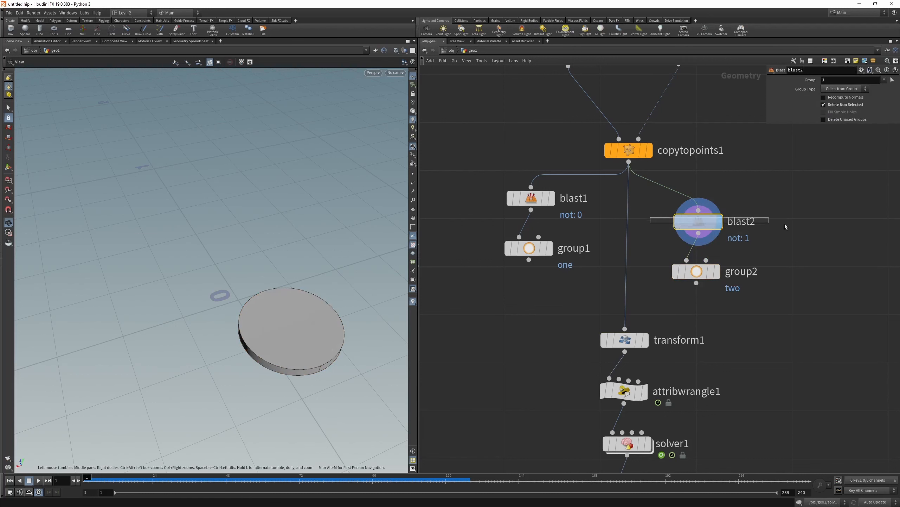
{"action": "left_click_drag", "start_coordinate": [472, 167], "coordinate": [630, 237]}
{"action": "left_click_drag", "start_coordinate": [646, 214], "coordinate": [831, 254]}
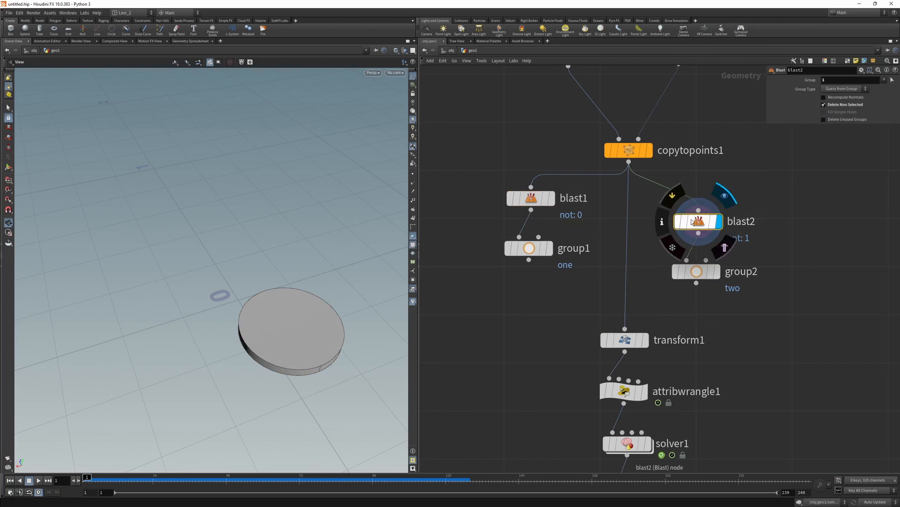
{"action": "left_click_drag", "start_coordinate": [700, 224], "coordinate": [853, 209]}
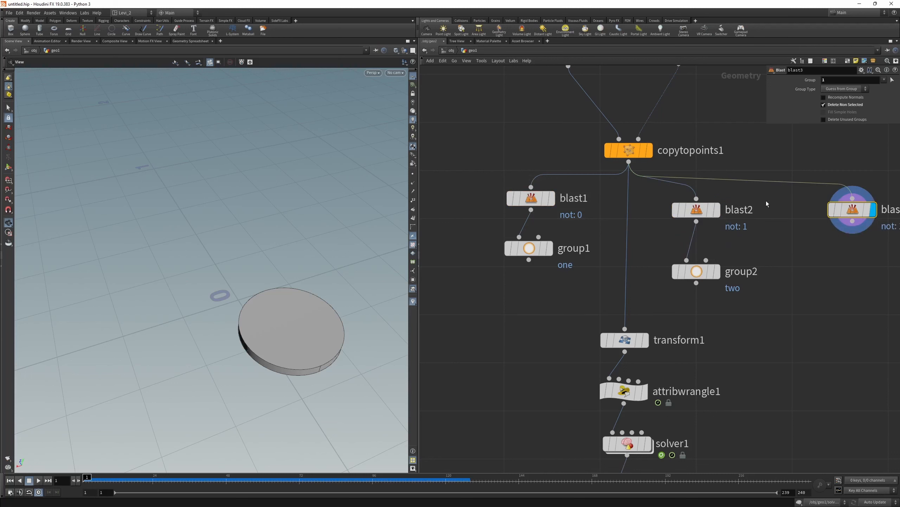
{"action": "double_click", "coordinate": [826, 79]}
{"action": "type", "text": "2"}
{"action": "key", "text": "Return"}
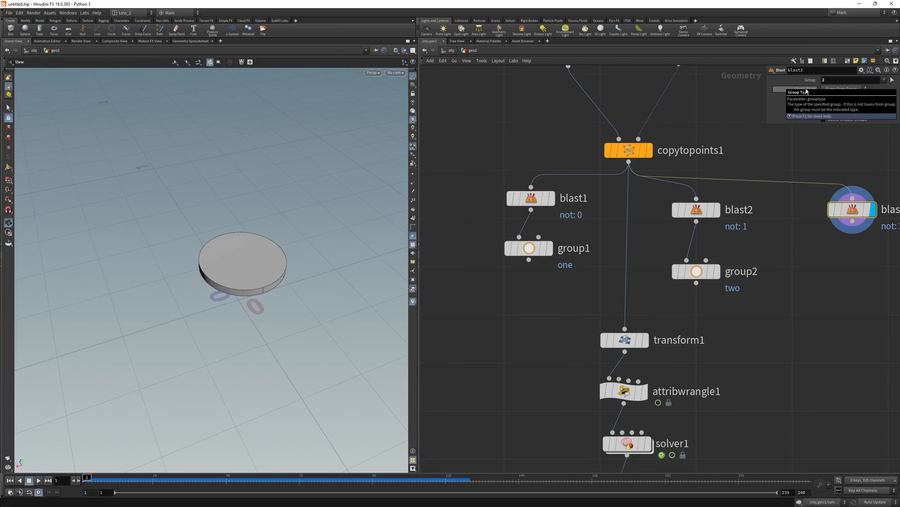
Duplicate group2, connect the copy beneath blast3 and name its group "three".
{"action": "middle_click_drag", "start_coordinate": [860, 235], "coordinate": [787, 232]}
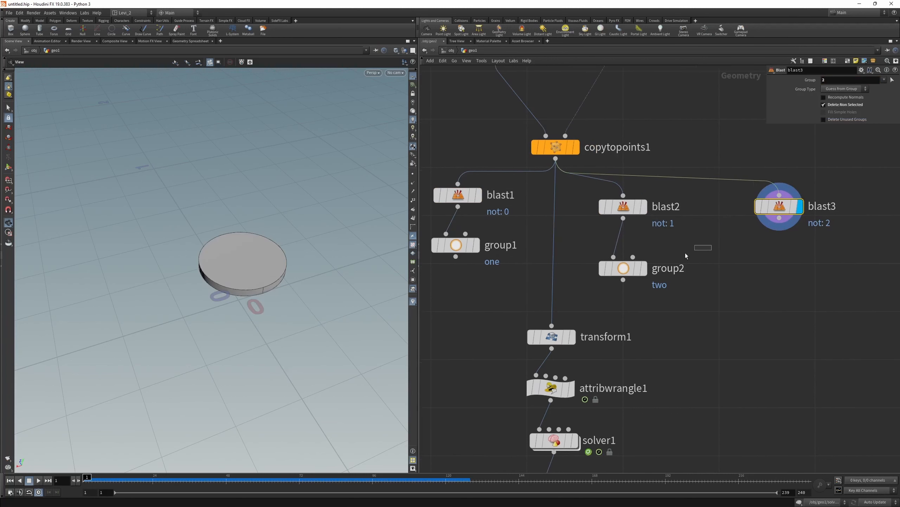
{"action": "left_click", "coordinate": [624, 269]}
{"action": "left_click_drag", "start_coordinate": [626, 272], "coordinate": [626, 267]}
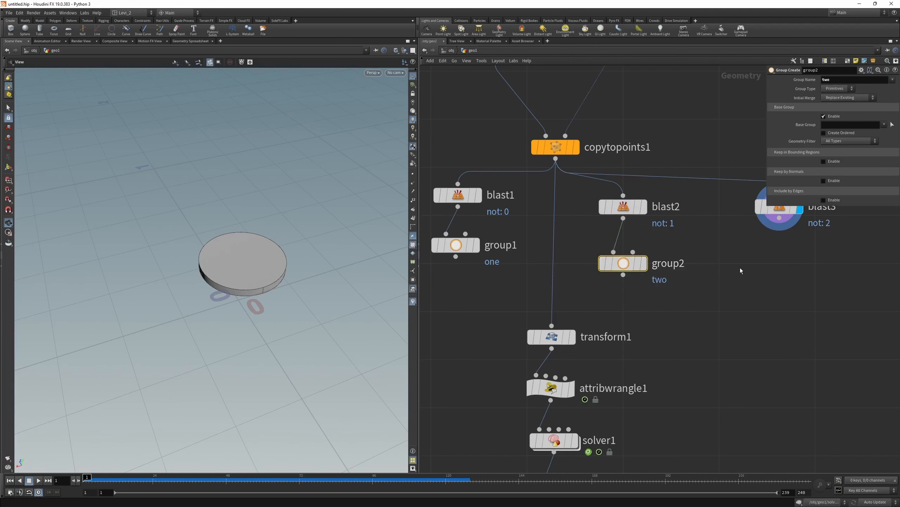
{"action": "middle_click_drag", "start_coordinate": [626, 266], "coordinate": [529, 267]}
{"action": "left_click_drag", "start_coordinate": [529, 267], "coordinate": [692, 276], "text": "alt"}
{"action": "left_click_drag", "start_coordinate": [682, 228], "coordinate": [683, 260]}
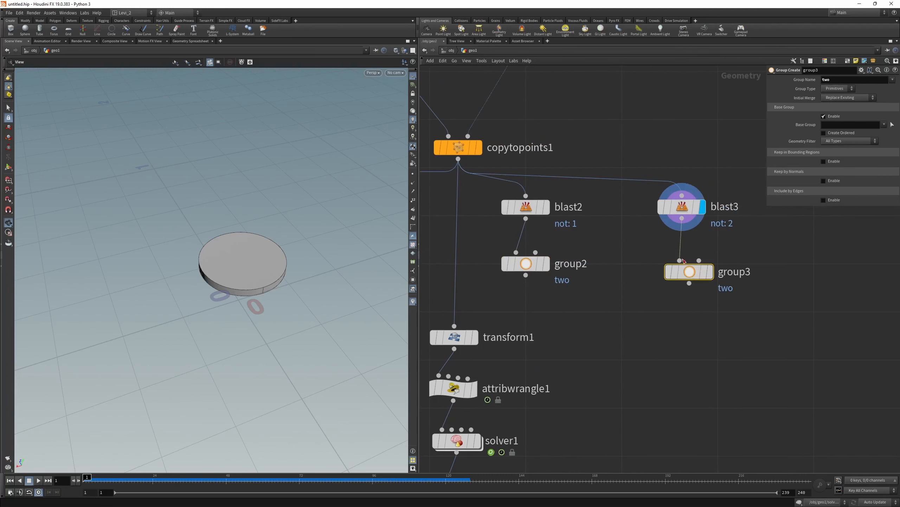
{"action": "double_click", "coordinate": [845, 77]}
{"action": "type", "text": "three"}
{"action": "key", "text": "Return"}
Connect group1's output to transform1's input in place of copytopoints1.
{"action": "key", "text": "h"}
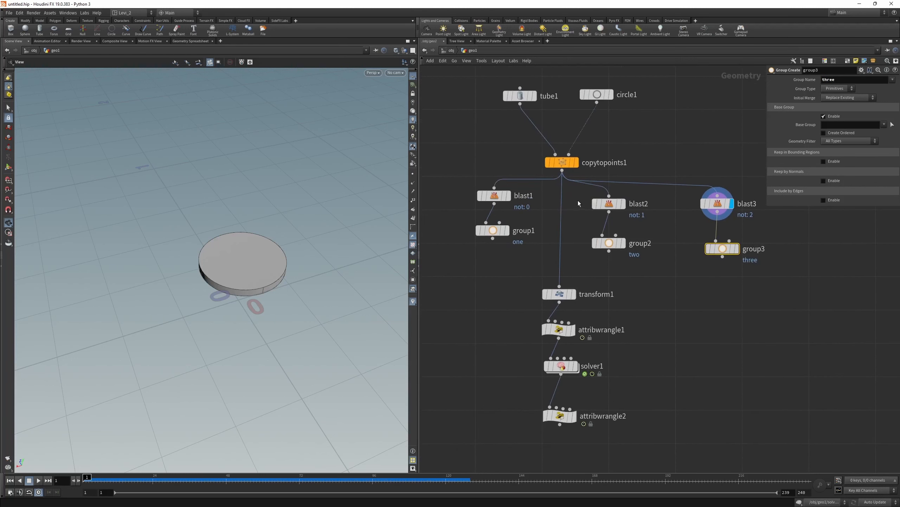
{"action": "left_click_drag", "start_coordinate": [579, 204], "coordinate": [669, 272]}
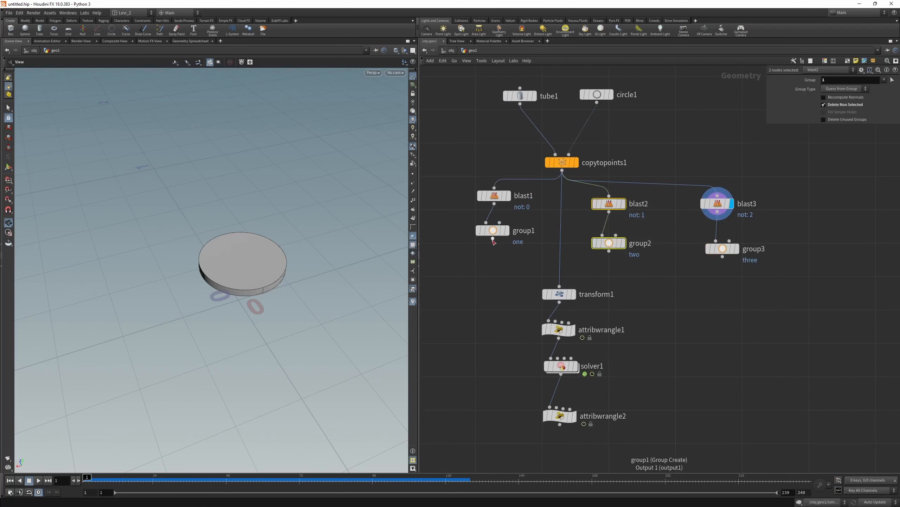
{"action": "left_click_drag", "start_coordinate": [494, 242], "coordinate": [560, 286]}
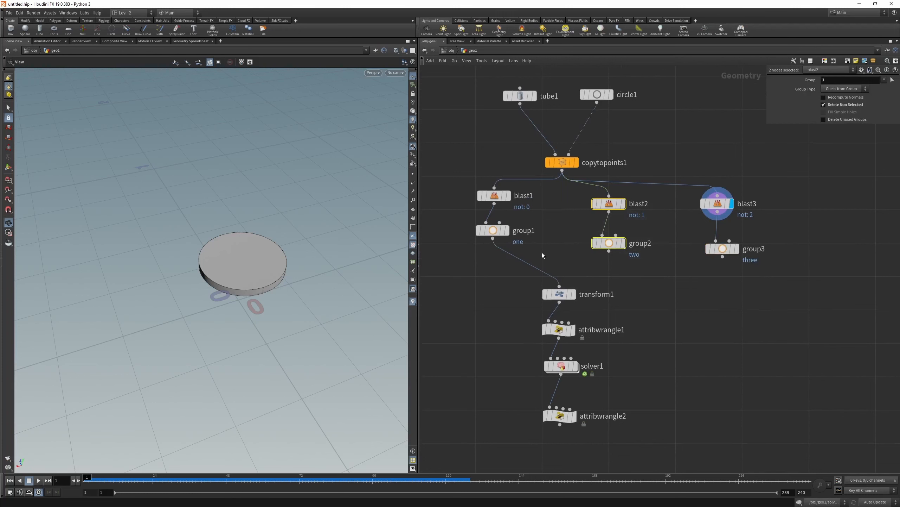
Add a Merge node between the group nodes and transform1.
{"action": "left_click", "coordinate": [543, 243]}
{"action": "key", "text": "Tab"}
{"action": "mouse_move", "coordinate": [546, 237]}
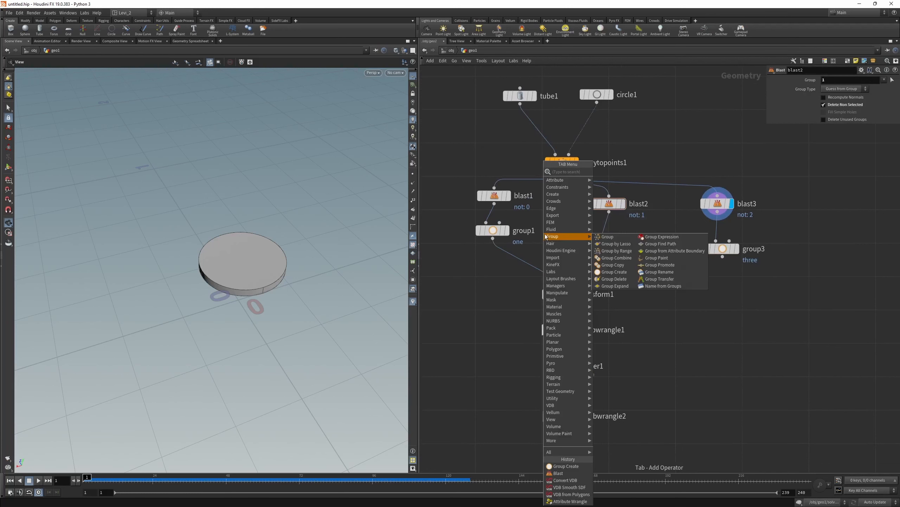
{"action": "type", "text": "mer"}
{"action": "left_click", "coordinate": [603, 174]}
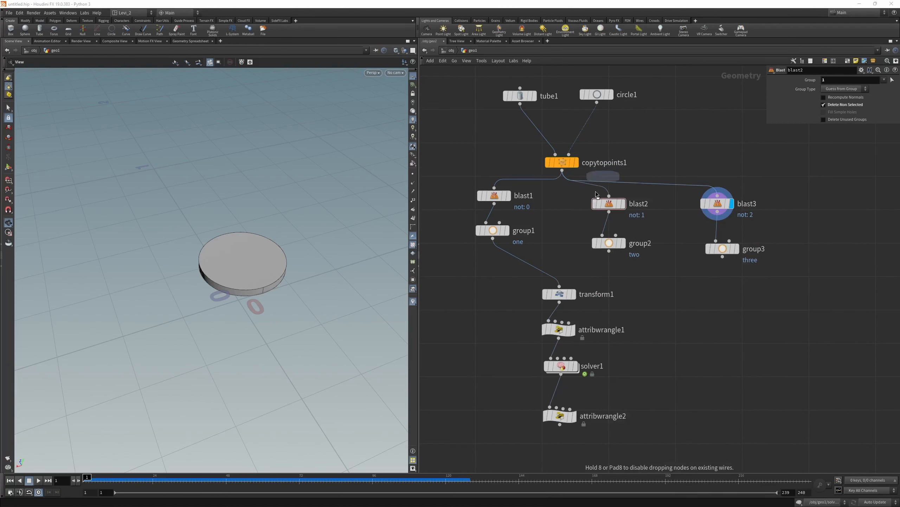
{"action": "left_click", "coordinate": [567, 253]}
Connect group1, group2 and group3 into the merge feeding transform1, and display the merged discs.
{"action": "left_click_drag", "start_coordinate": [493, 240], "coordinate": [607, 295]}
{"action": "left_click_drag", "start_coordinate": [609, 253], "coordinate": [604, 286]}
{"action": "left_click_drag", "start_coordinate": [723, 256], "coordinate": [559, 286]}
{"action": "key", "text": "r"}
{"action": "left_click", "coordinate": [602, 294]}
Move the chain from transform1 to attribwrangle2 lower and place merge1 directly above it.
{"action": "middle_click_drag", "start_coordinate": [536, 297], "coordinate": [538, 266]}
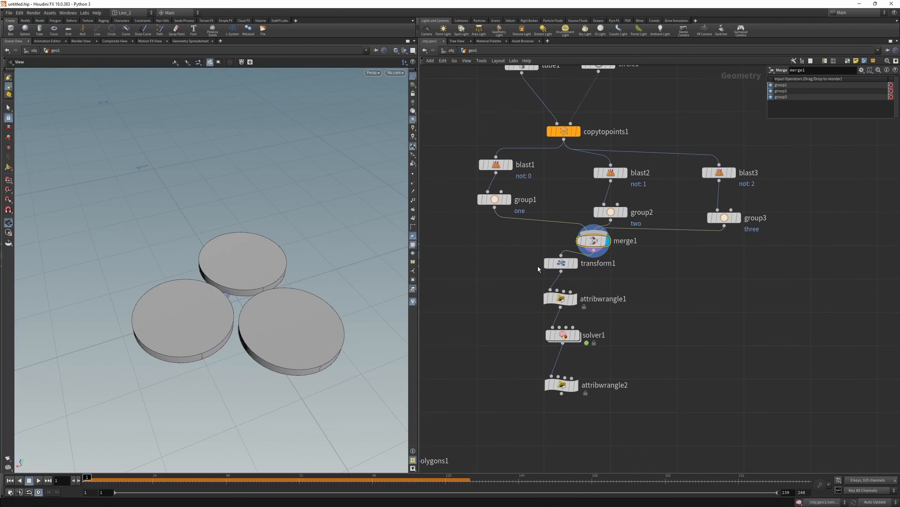
{"action": "left_click_drag", "start_coordinate": [513, 247], "coordinate": [612, 403]}
{"action": "left_click_drag", "start_coordinate": [561, 264], "coordinate": [591, 286]}
{"action": "left_click_drag", "start_coordinate": [594, 241], "coordinate": [588, 250]}
Align each group node beneath its blast node and arrange the three pairs closely side by side.
{"action": "left_click_drag", "start_coordinate": [490, 234], "coordinate": [507, 245]}
{"action": "key", "text": "a"}
{"action": "left_click_drag", "start_coordinate": [585, 162], "coordinate": [626, 236]}
{"action": "key", "text": "a"}
{"action": "left_click_drag", "start_coordinate": [612, 173], "coordinate": [579, 167]}
{"action": "left_click_drag", "start_coordinate": [700, 137], "coordinate": [750, 224]}
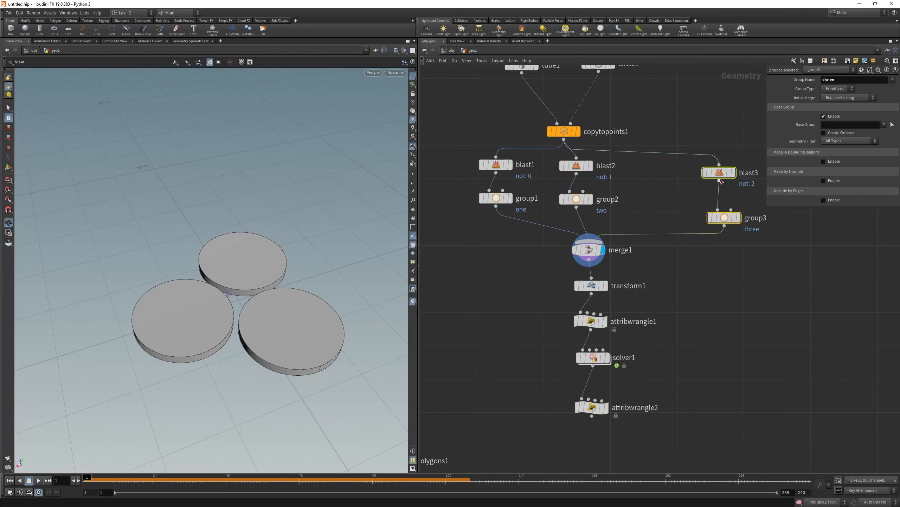
{"action": "key", "text": "a"}
{"action": "left_click_drag", "start_coordinate": [722, 174], "coordinate": [744, 250]}
{"action": "left_click_drag", "start_coordinate": [726, 176], "coordinate": [662, 165]}
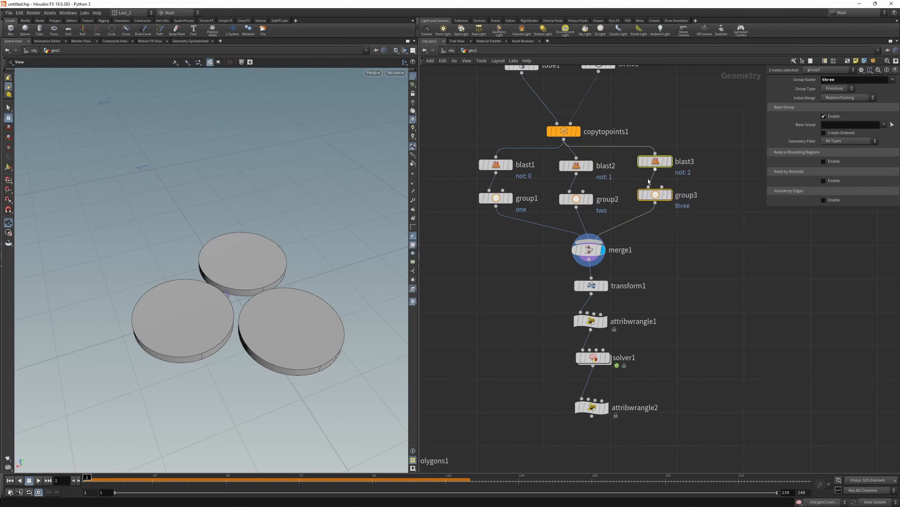
Center merge1 under the three branches and realign the transform1-to-attribwrangle2 chain below it.
{"action": "left_click_drag", "start_coordinate": [589, 253], "coordinate": [575, 252]}
{"action": "left_click_drag", "start_coordinate": [505, 280], "coordinate": [671, 428]}
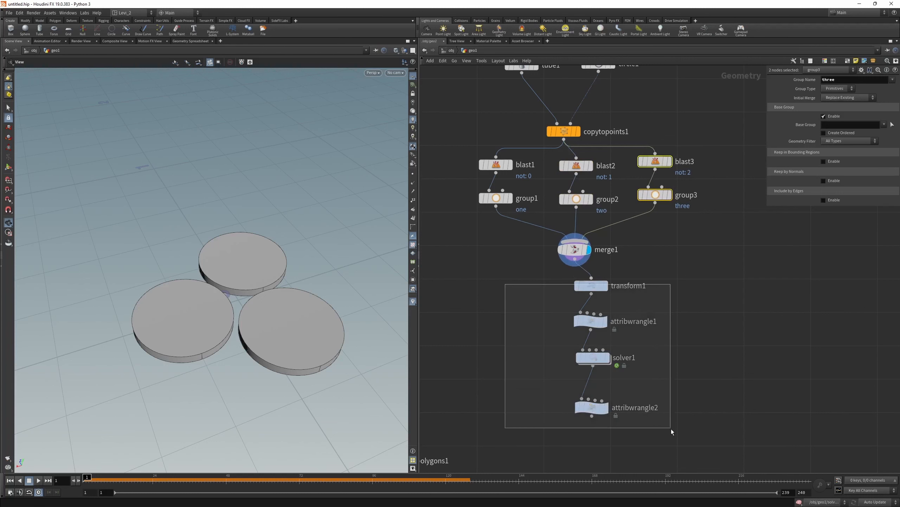
{"action": "left_click_drag", "start_coordinate": [595, 290], "coordinate": [586, 431]}
{"action": "key", "text": "a"}
{"action": "left_click", "coordinate": [515, 335]}
Inspect merge1's node information for the primitive groups it carries.
{"action": "scroll", "coordinate": [523, 278], "scroll_direction": "up", "scroll_amount": 3}
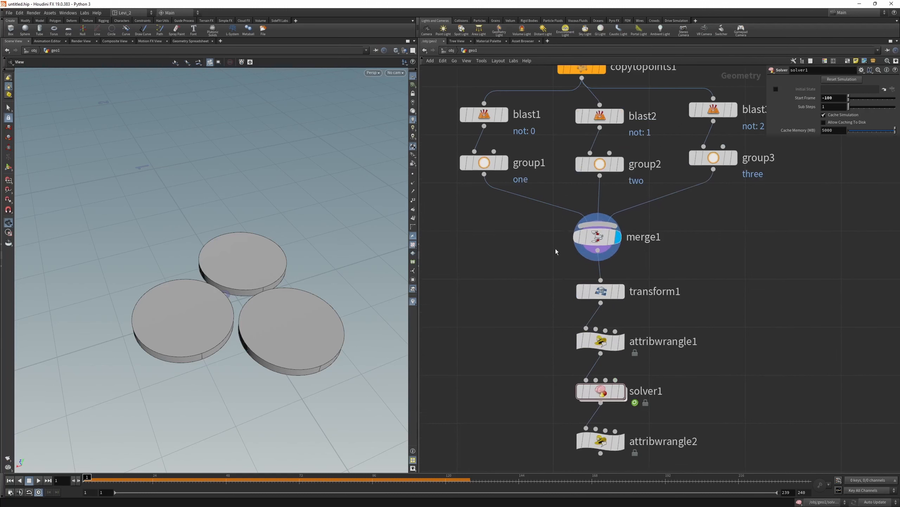
{"action": "mouse_move", "coordinate": [596, 237]}
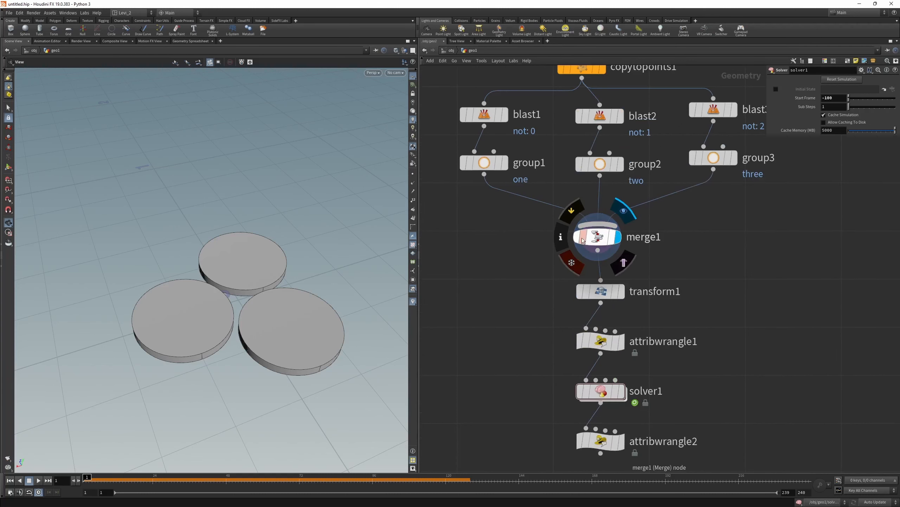
{"action": "middle_click", "coordinate": [583, 240]}
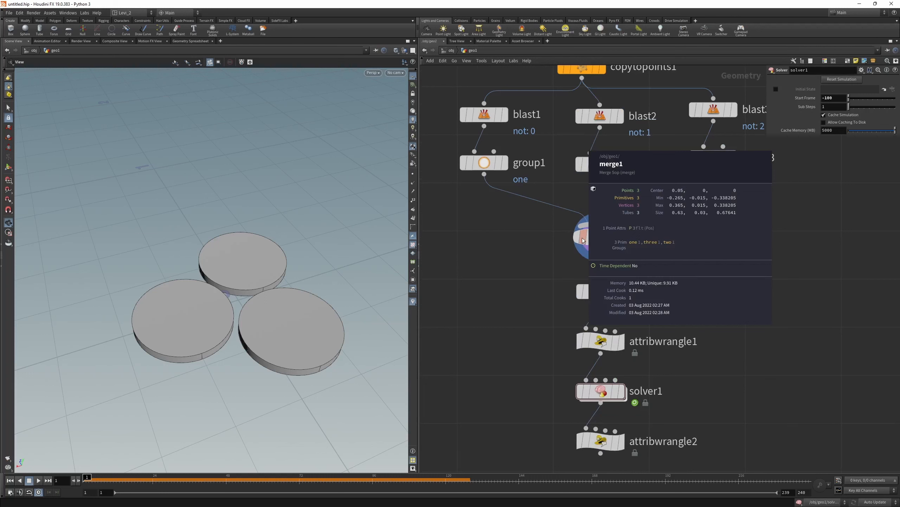
Reset solver1's simulation with its output displayed, and inspect its node information.
{"action": "middle_click_drag", "start_coordinate": [525, 291], "coordinate": [533, 229]}
{"action": "left_click_drag", "start_coordinate": [538, 299], "coordinate": [666, 348]}
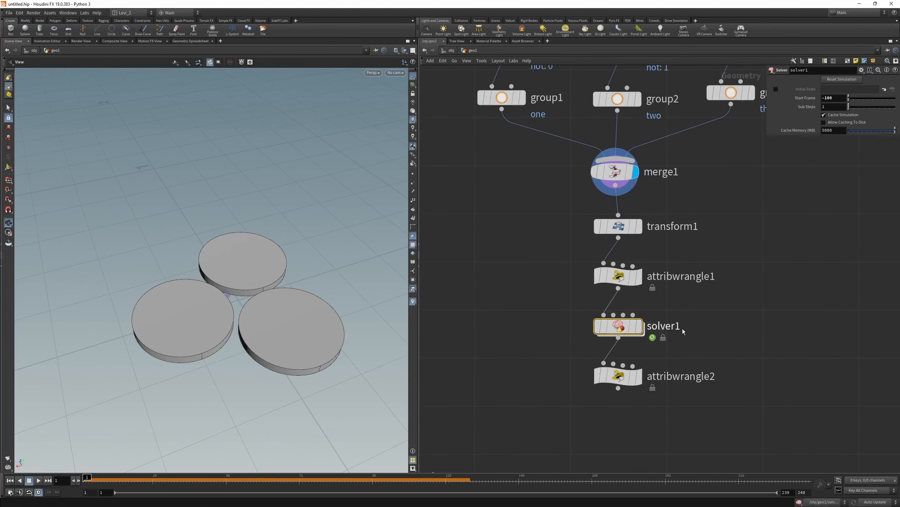
{"action": "left_click_drag", "start_coordinate": [714, 293], "coordinate": [548, 344]}
{"action": "key", "text": "r"}
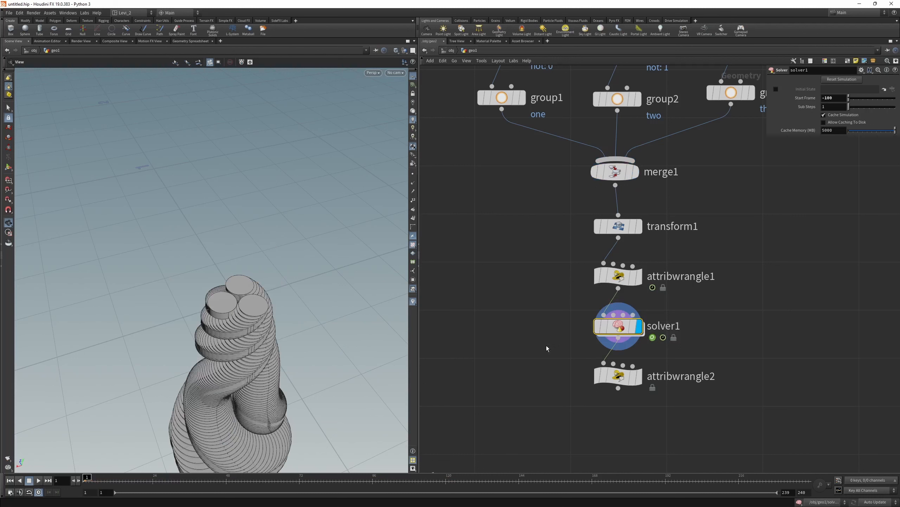
{"action": "left_click", "coordinate": [840, 81]}
{"action": "middle_click", "coordinate": [607, 327]}
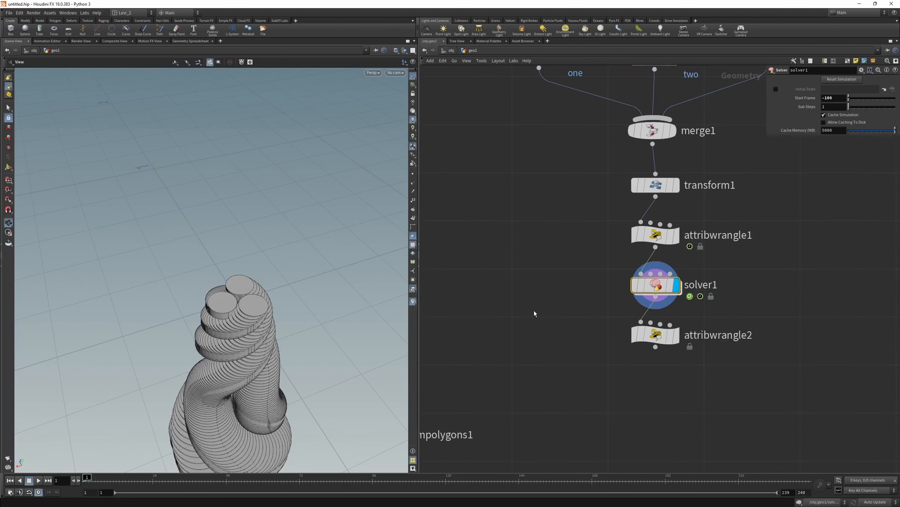
Display attribwrangle2's output and view the twisted strands from the side.
{"action": "left_click_drag", "start_coordinate": [538, 314], "coordinate": [777, 372]}
{"action": "left_click_drag", "start_coordinate": [287, 340], "coordinate": [259, 313]}
{"action": "middle_click_drag", "start_coordinate": [260, 313], "coordinate": [236, 167]}
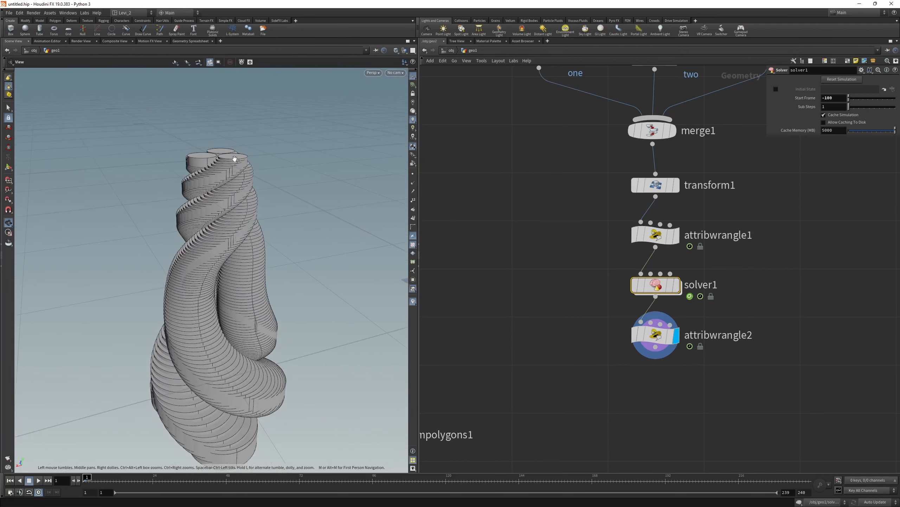
Add a Blast node fed by attribwrangle2, place it below and display its output.
{"action": "middle_click_drag", "start_coordinate": [601, 322], "coordinate": [639, 227]}
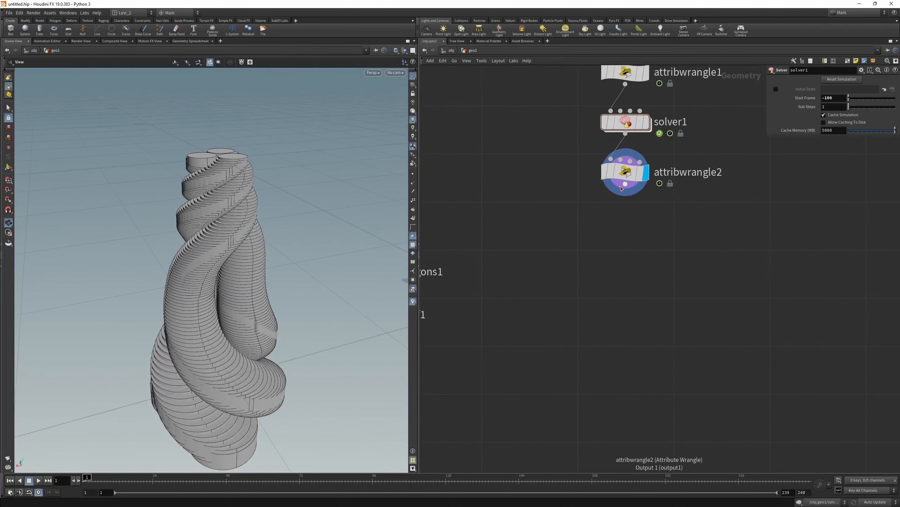
{"action": "left_click_drag", "start_coordinate": [626, 184], "coordinate": [581, 247]}
{"action": "type", "text": "bl"}
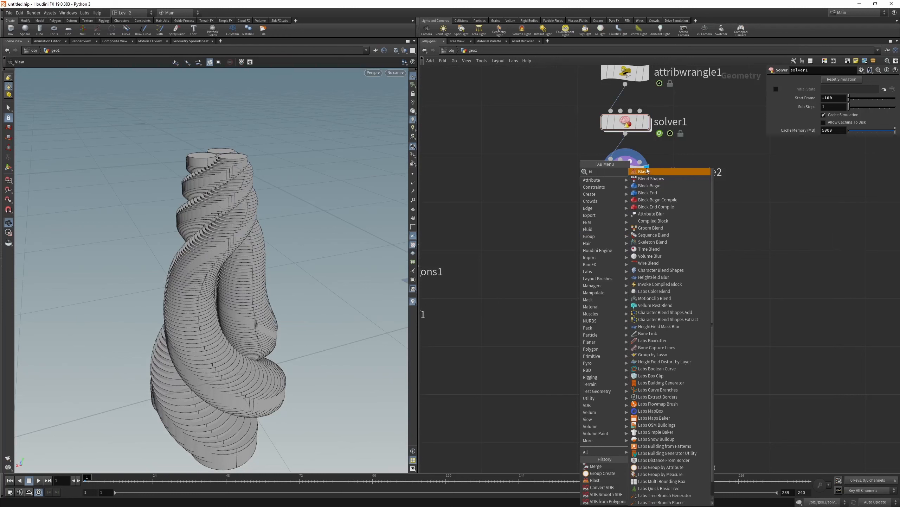
{"action": "key", "text": "Return"}
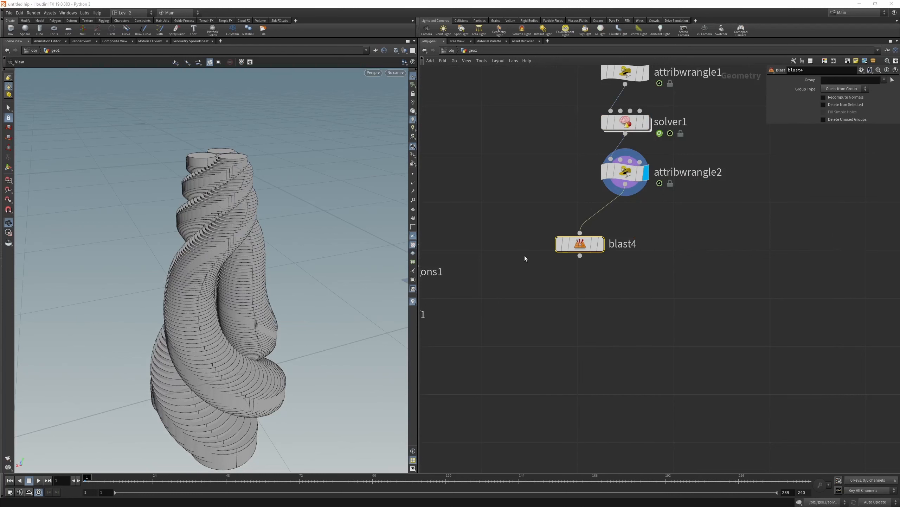
{"action": "left_click", "coordinate": [599, 263]}
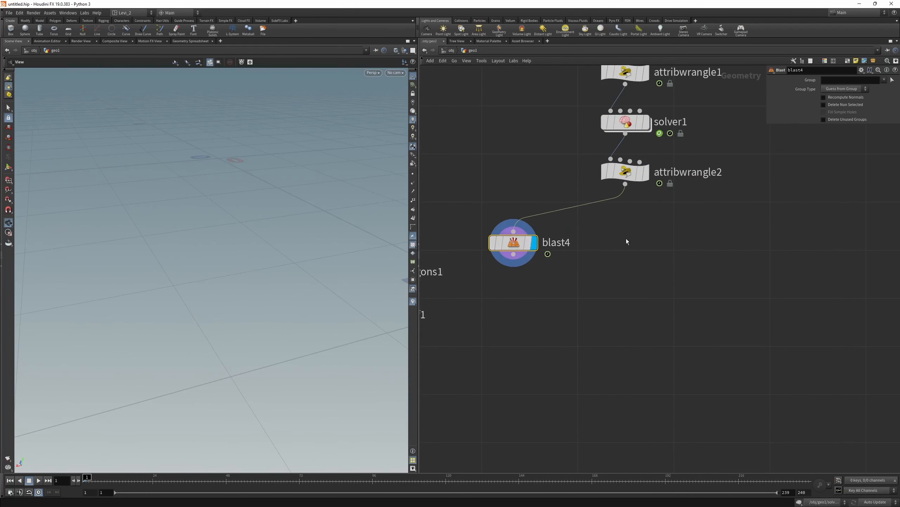
Set blast4's group to one and enable Delete Non Selected to isolate that strand.
{"action": "left_click", "coordinate": [885, 80]}
{"action": "left_click", "coordinate": [887, 88]}
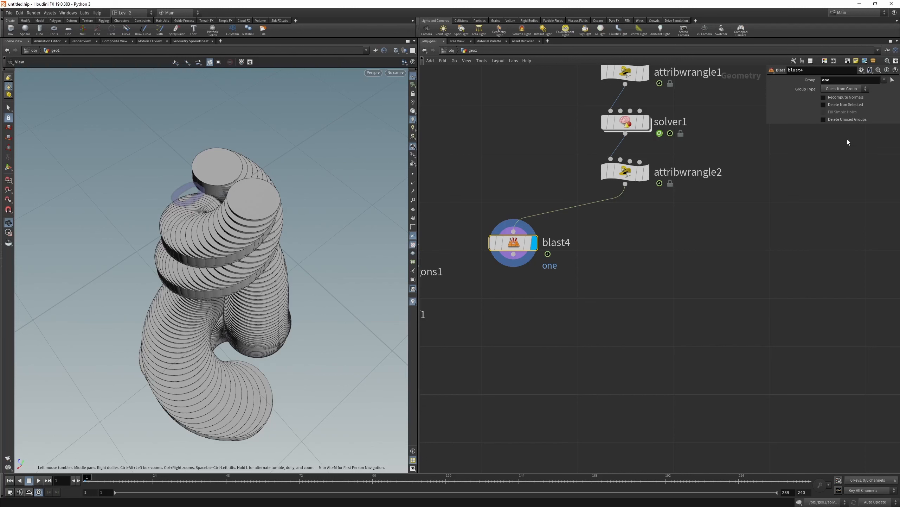
{"action": "left_click", "coordinate": [824, 104]}
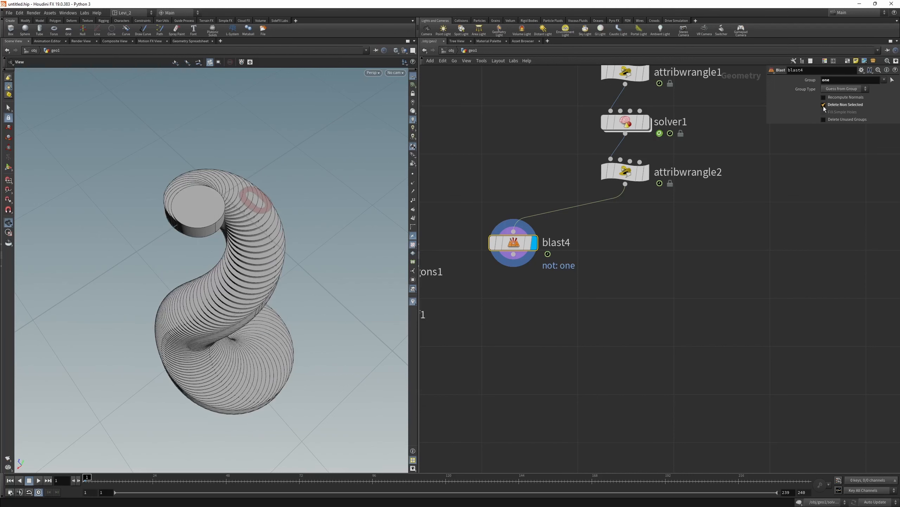
Duplicate blast4 as another branch from attribwrangle2 and set the copy's group to two.
{"action": "left_click_drag", "start_coordinate": [513, 242], "coordinate": [664, 237], "text": "alt"}
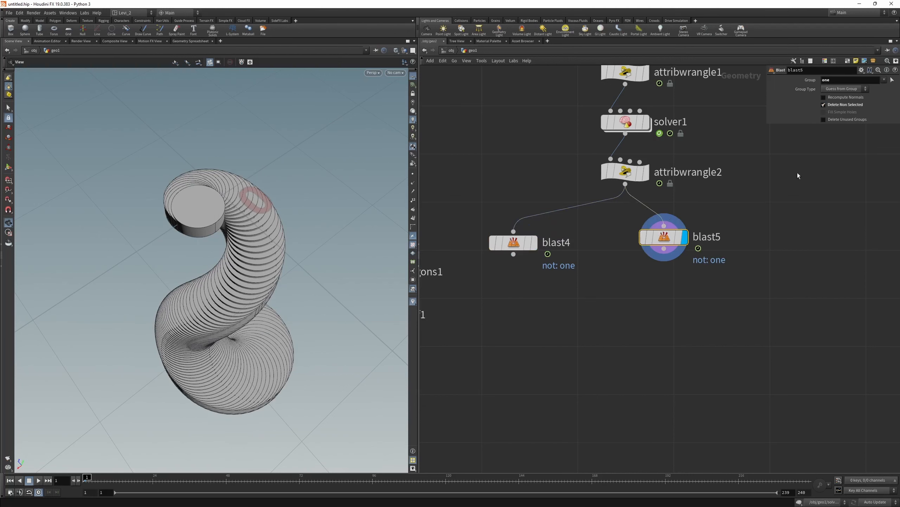
{"action": "left_click_drag", "start_coordinate": [837, 80], "coordinate": [801, 93]}
{"action": "key", "text": "BackSpace"}
{"action": "left_click", "coordinate": [885, 80]}
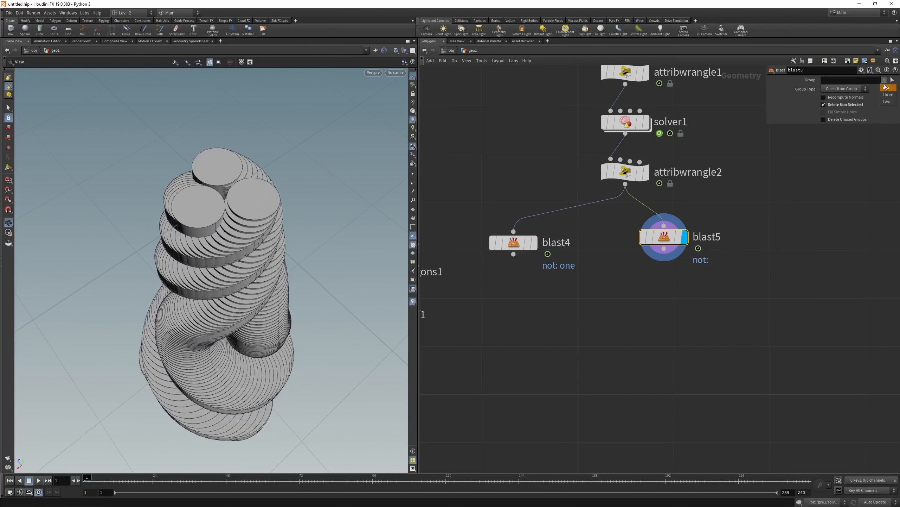
{"action": "left_click", "coordinate": [887, 102]}
Duplicate blast5 as a further branch from attribwrangle2 and set the copy's group to three.
{"action": "left_click_drag", "start_coordinate": [669, 239], "coordinate": [792, 245]}
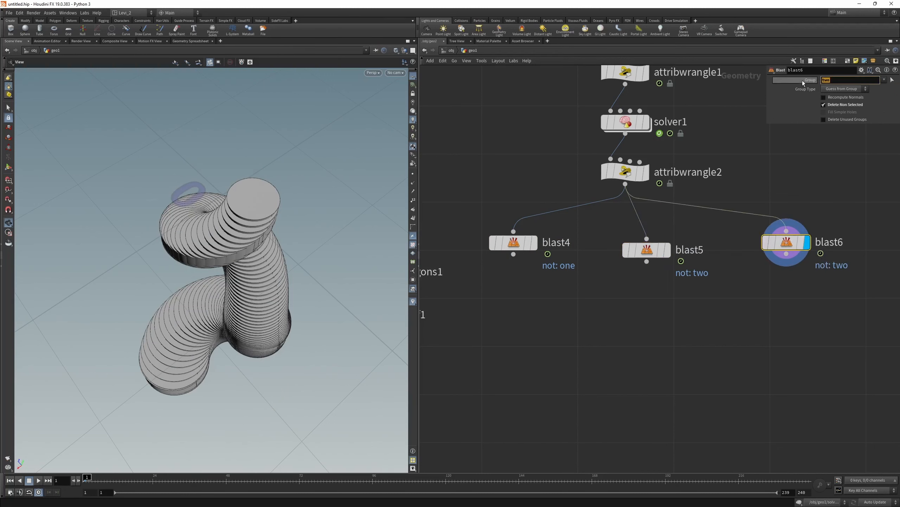
{"action": "type", "text": "three"}
{"action": "key", "text": "Return"}
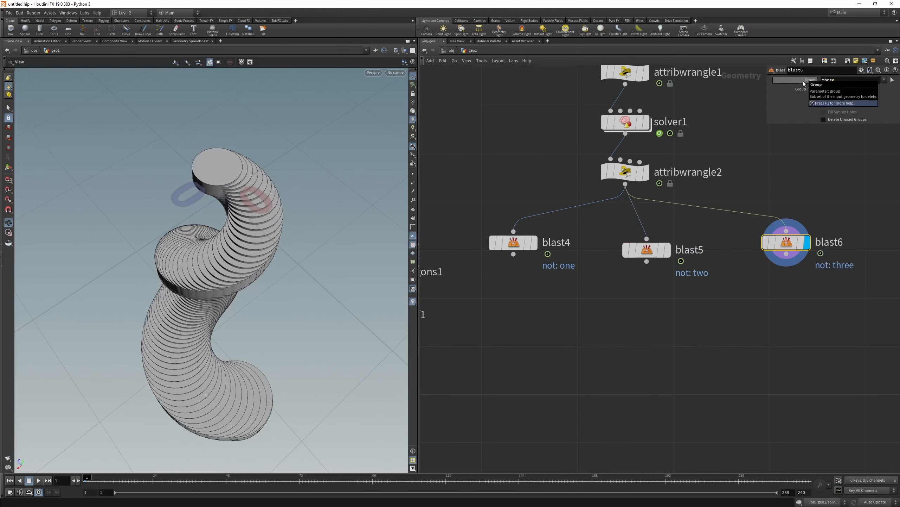
Move the VDB from Polygons, VDB Smooth SDF and Convert VDB chain under blast4, feed it from blast4 and display convertvdb1.
{"action": "scroll", "coordinate": [590, 320], "scroll_direction": "down", "scroll_amount": 5}
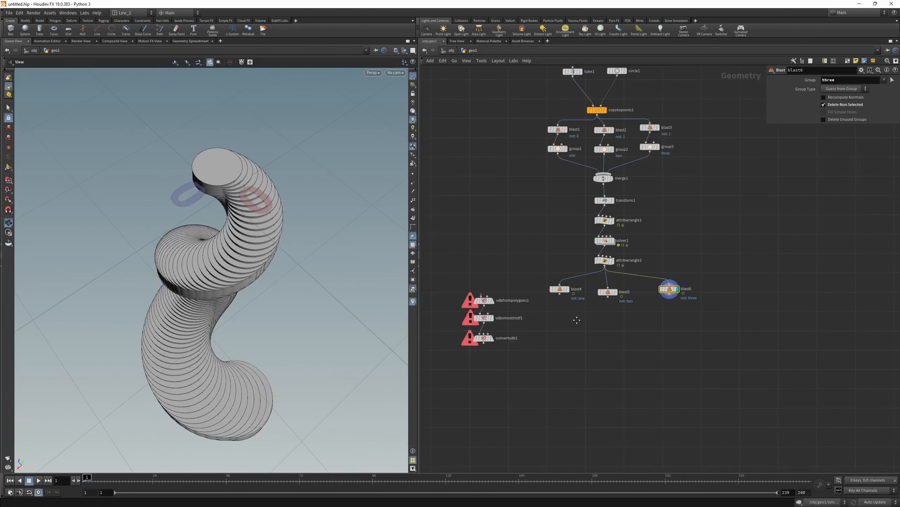
{"action": "left_click_drag", "start_coordinate": [502, 215], "coordinate": [555, 333]}
{"action": "scroll", "coordinate": [443, 394], "scroll_direction": "up", "scroll_amount": 3}
{"action": "left_click_drag", "start_coordinate": [521, 240], "coordinate": [656, 270]}
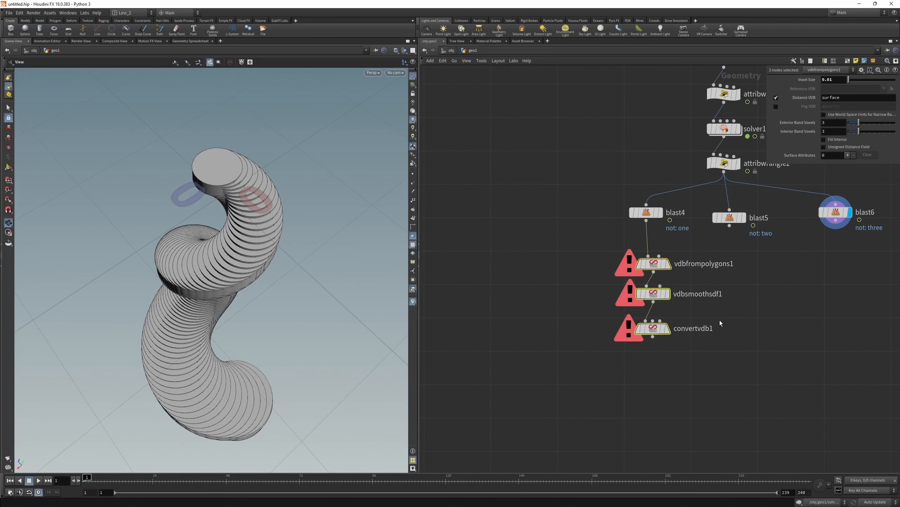
{"action": "left_click", "coordinate": [666, 329]}
{"action": "scroll", "coordinate": [180, 220], "scroll_direction": "up", "scroll_amount": 5}
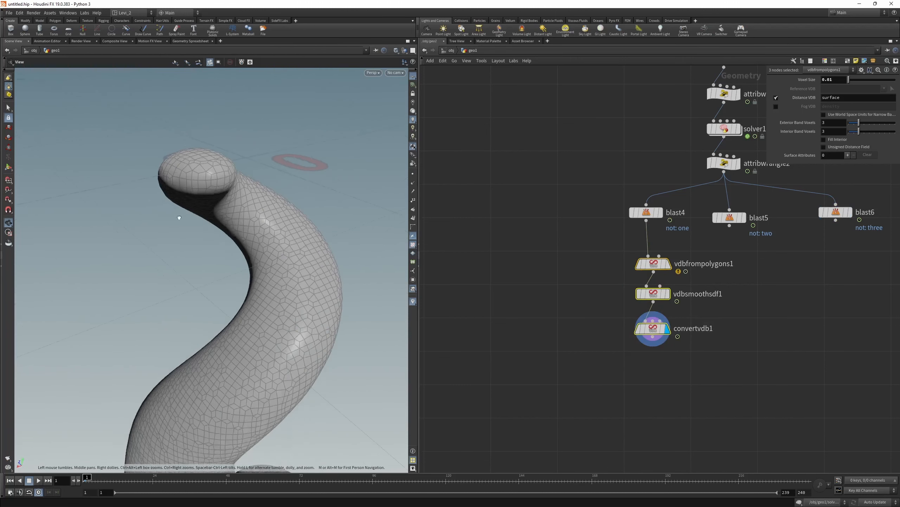
{"action": "scroll", "coordinate": [179, 217], "scroll_direction": "down", "scroll_amount": 5}
{"action": "left_click_drag", "start_coordinate": [179, 218], "coordinate": [231, 249]}
Duplicate the three-node VDB chain for blast5 and blast6, feed each copy from its blast node and display the last Convert VDB.
{"action": "scroll", "coordinate": [231, 248], "scroll_direction": "down", "scroll_amount": 2}
{"action": "middle_click_drag", "start_coordinate": [610, 354], "coordinate": [519, 326]}
{"action": "left_click_drag", "start_coordinate": [519, 231], "coordinate": [611, 343]}
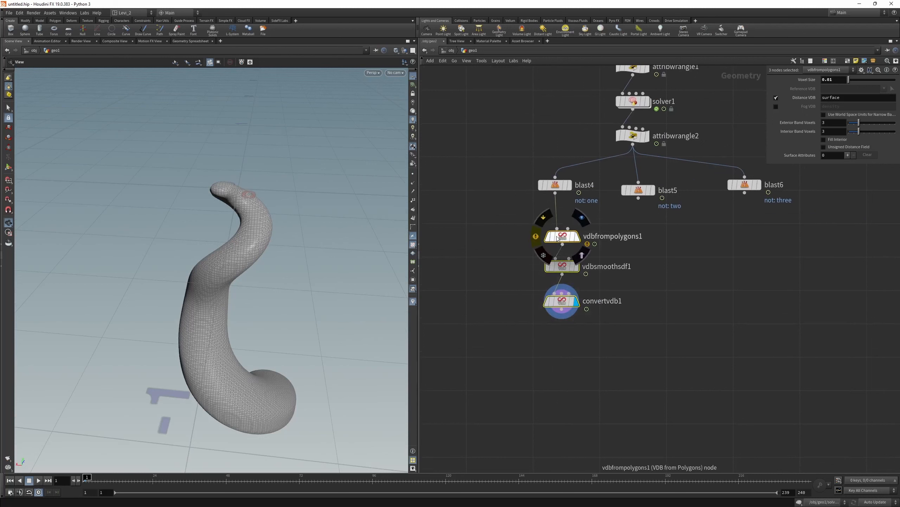
{"action": "left_click_drag", "start_coordinate": [557, 239], "coordinate": [643, 244], "text": "alt"}
{"action": "left_click_drag", "start_coordinate": [638, 198], "coordinate": [770, 258]}
{"action": "left_click_drag", "start_coordinate": [745, 194], "coordinate": [767, 245]}
{"action": "left_click_drag", "start_coordinate": [834, 225], "coordinate": [727, 365]}
{"action": "left_click_drag", "start_coordinate": [771, 253], "coordinate": [744, 242]}
Feed the three Convert VDB outputs together into a new Merge node placed below them.
{"action": "middle_click_drag", "start_coordinate": [656, 373], "coordinate": [647, 336]}
{"action": "left_click_drag", "start_coordinate": [553, 271], "coordinate": [599, 327]}
{"action": "left_click", "coordinate": [639, 280], "text": "shift"}
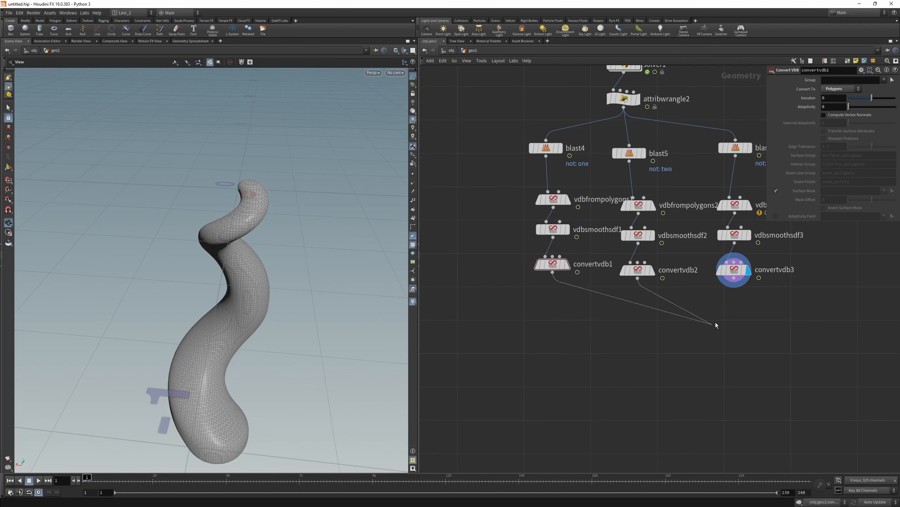
{"action": "left_click_drag", "start_coordinate": [734, 279], "coordinate": [632, 383], "text": "shift"}
{"action": "key", "text": "Tab"}
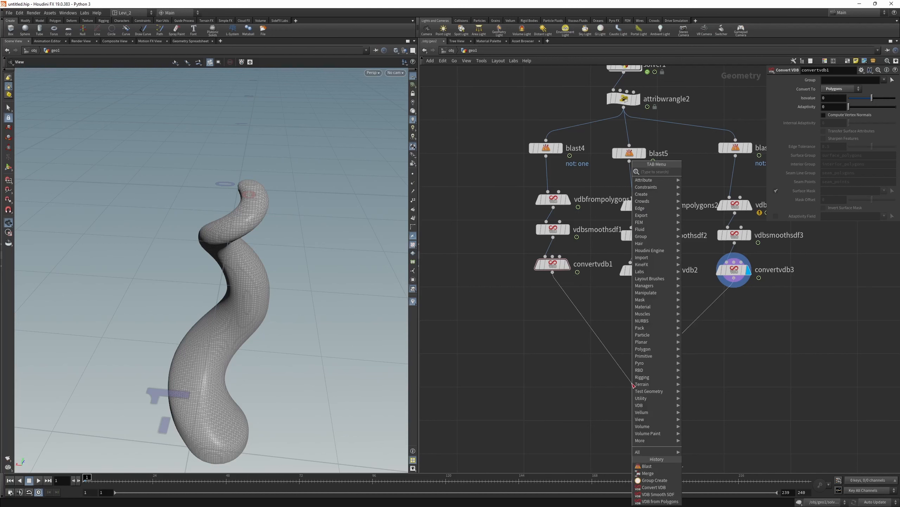
{"action": "type", "text": "mer"}
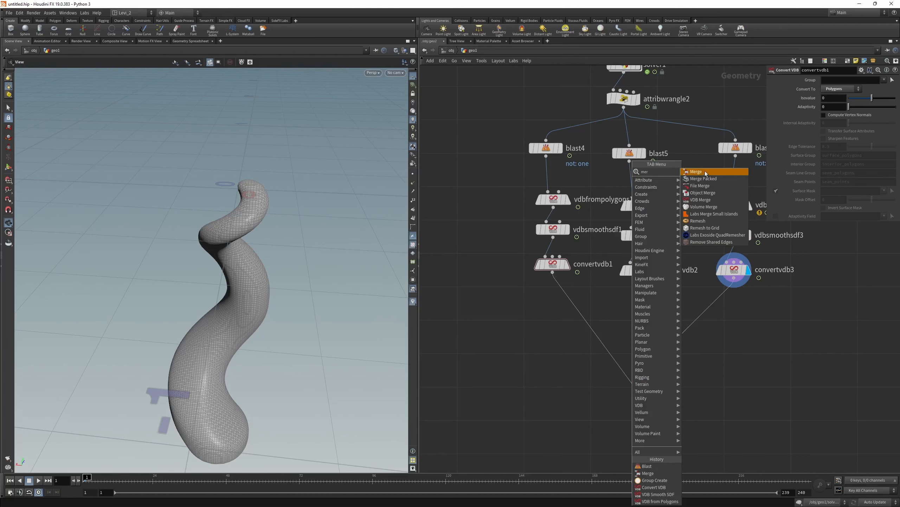
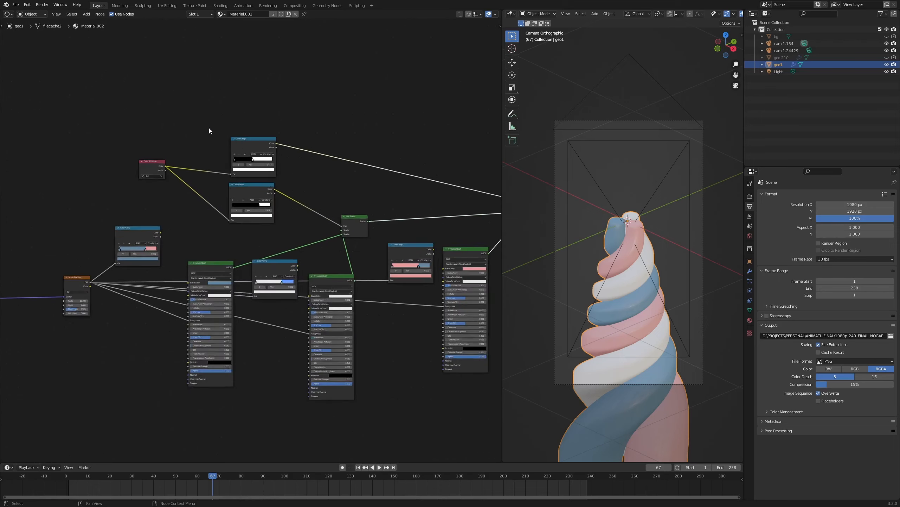
In Blender, preview the existing Color Attribute node on the twisted model, return to the final Mix Shader and find empty graph space.
{"action": "middle_click_drag", "start_coordinate": [170, 109], "coordinate": [269, 151]}
{"action": "left_click", "coordinate": [204, 166], "text": "ctrl+shift"}
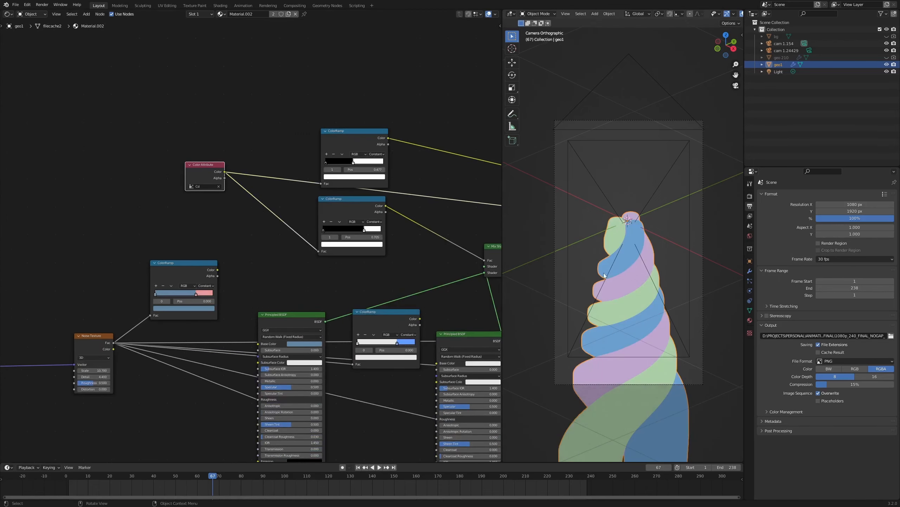
{"action": "middle_click_drag", "start_coordinate": [422, 211], "coordinate": [359, 239]}
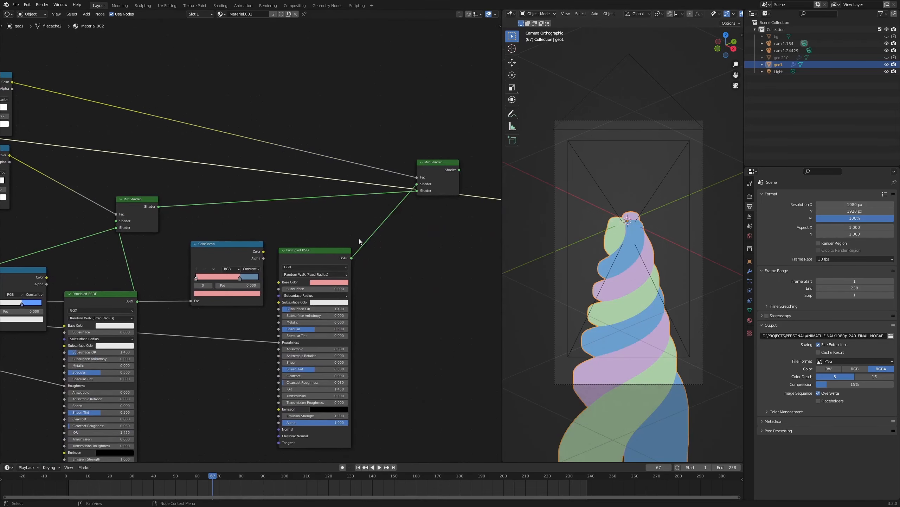
{"action": "left_click", "coordinate": [437, 169], "text": "ctrl+shift"}
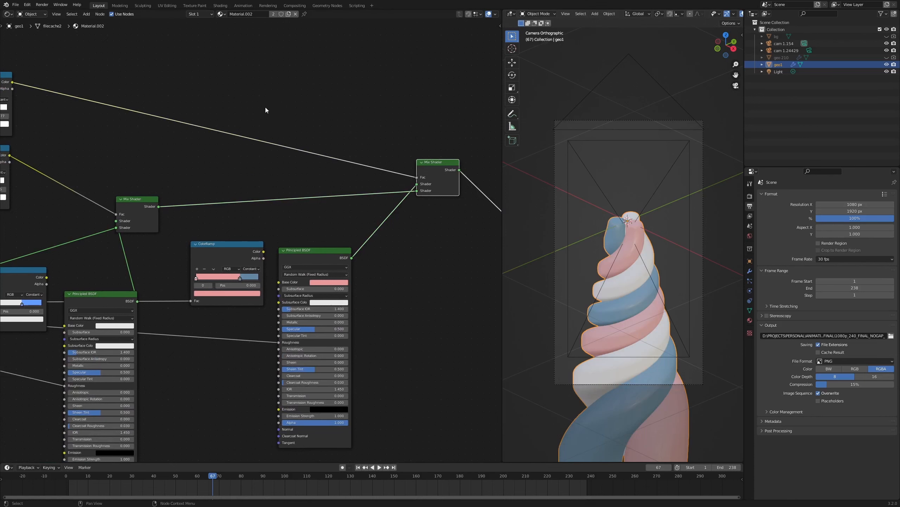
{"action": "middle_click_drag", "start_coordinate": [266, 108], "coordinate": [252, 252]}
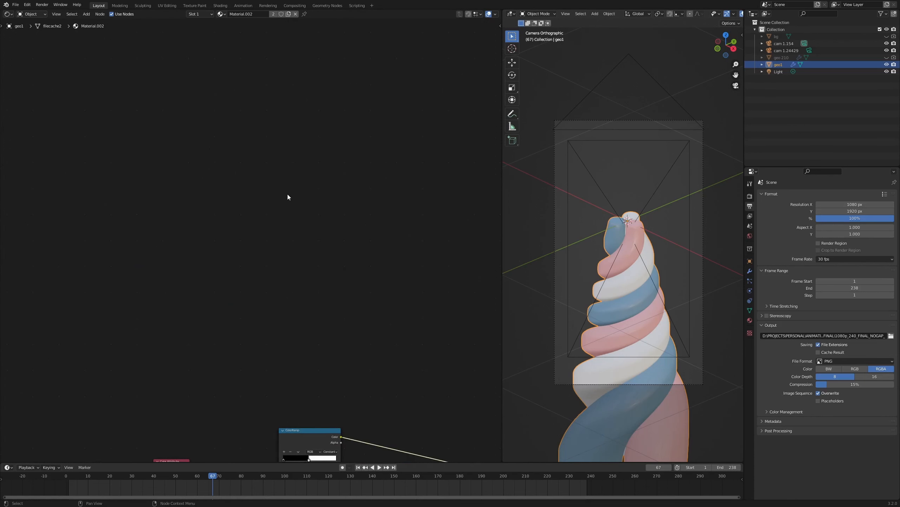
{"action": "middle_click_drag", "start_coordinate": [292, 201], "coordinate": [302, 224]}
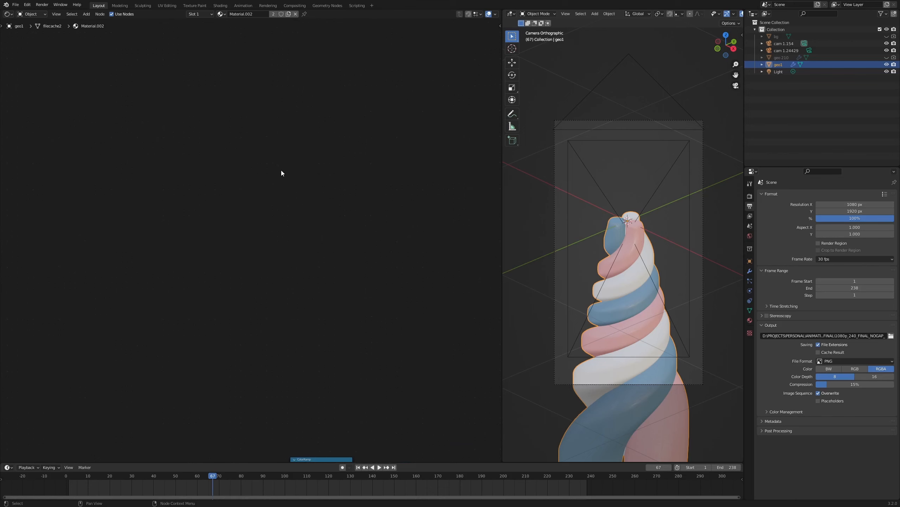
{"action": "scroll", "coordinate": [699, 14], "scroll_direction": "down", "scroll_amount": 3}
Hide the X and Y axis lines and both cameras in the 3D viewport.
{"action": "left_click", "coordinate": [694, 15]}
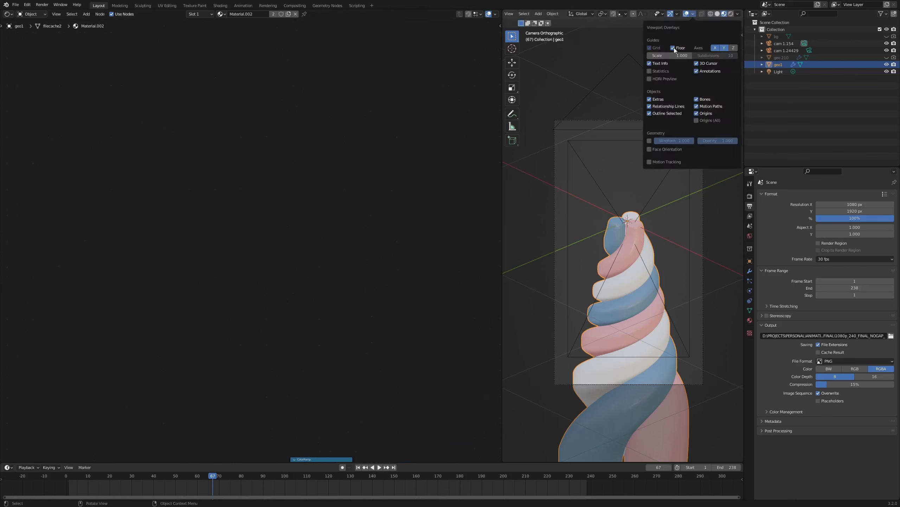
{"action": "left_click", "coordinate": [716, 48]}
{"action": "left_click", "coordinate": [724, 49]}
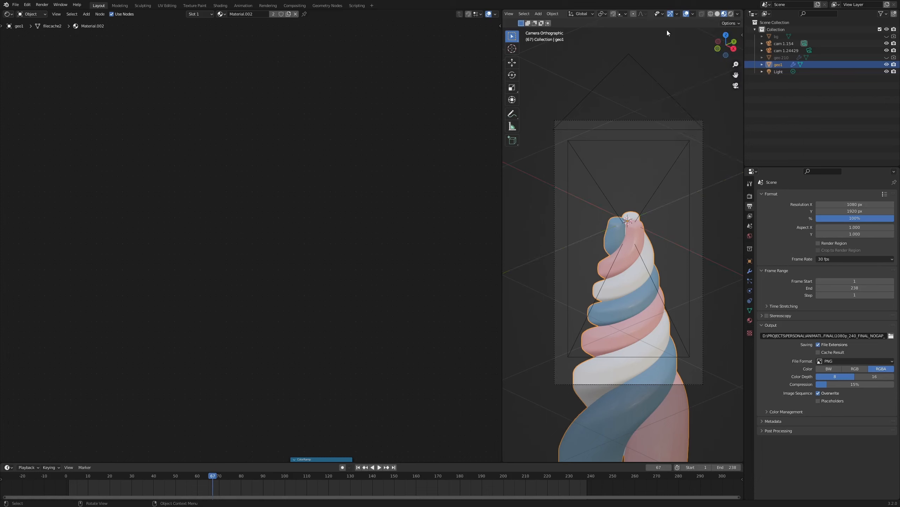
{"action": "left_click", "coordinate": [887, 44]}
{"action": "left_click", "coordinate": [887, 50]}
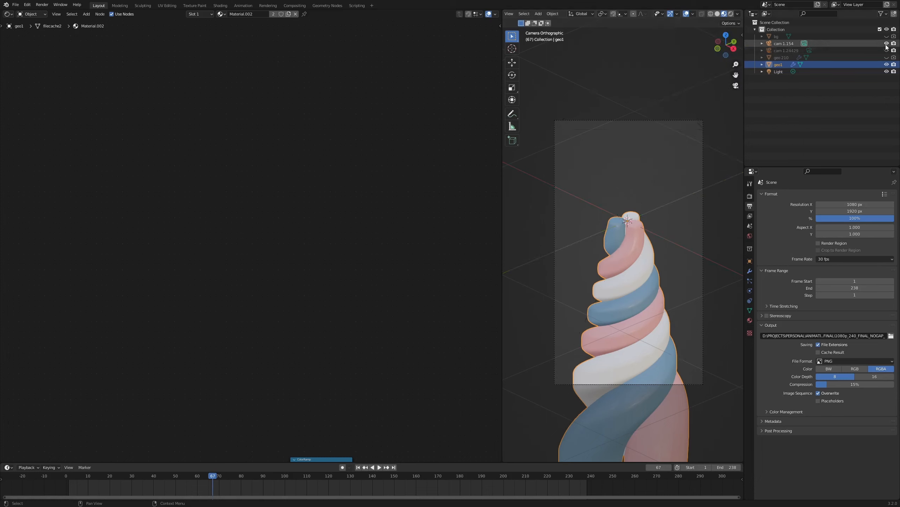
{"action": "scroll", "coordinate": [653, 174], "scroll_direction": "up", "scroll_amount": 2}
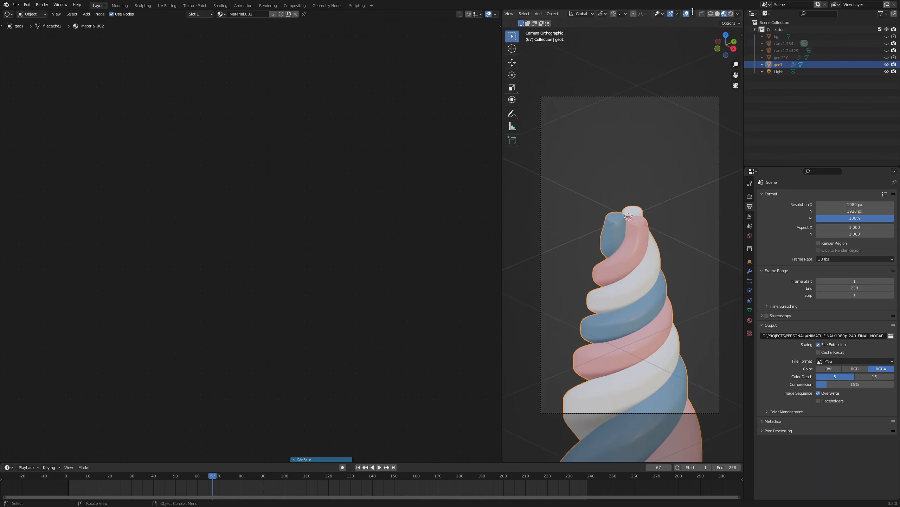
Hide the floor grid in the 3D viewport's overlays.
{"action": "left_click", "coordinate": [693, 13]}
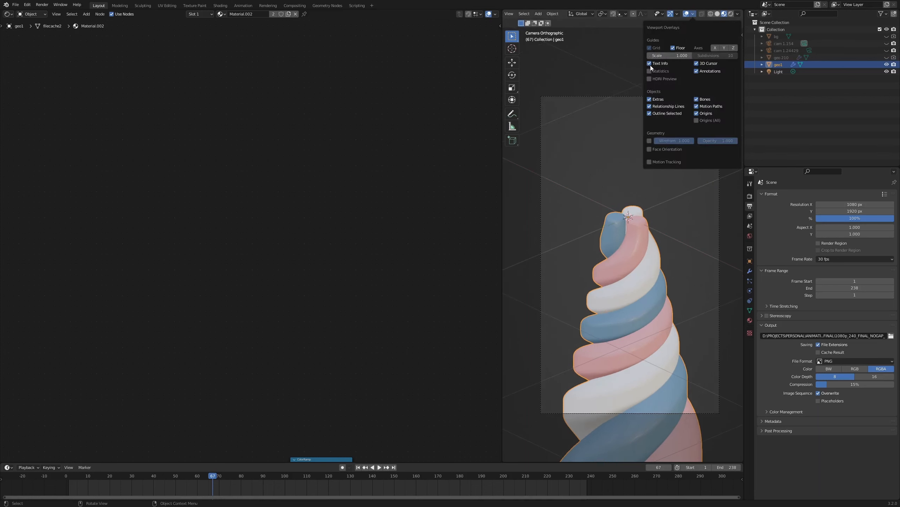
{"action": "left_click", "coordinate": [673, 48]}
{"action": "scroll", "coordinate": [607, 118], "scroll_direction": "up", "scroll_amount": 1}
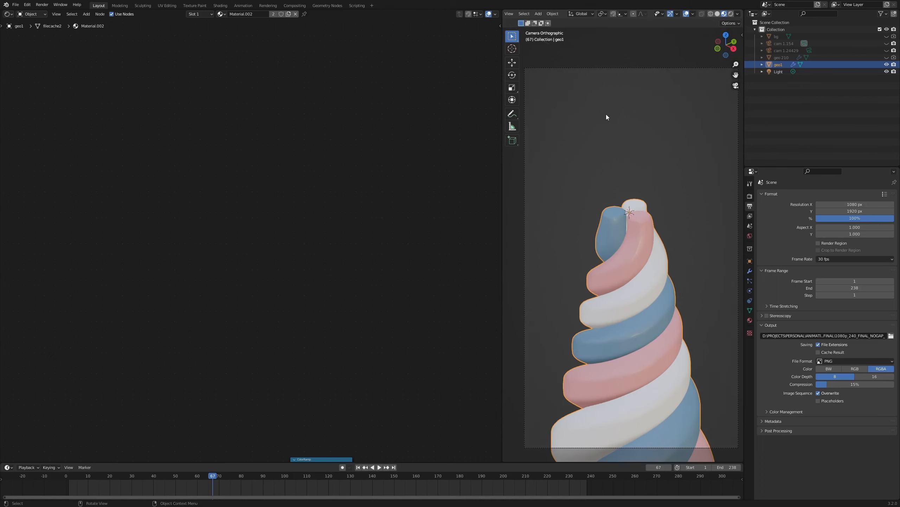
Try annotating above the model with viewport overlays on and off, erasing the strokes and restoring the overlays.
{"action": "left_click", "coordinate": [687, 14]}
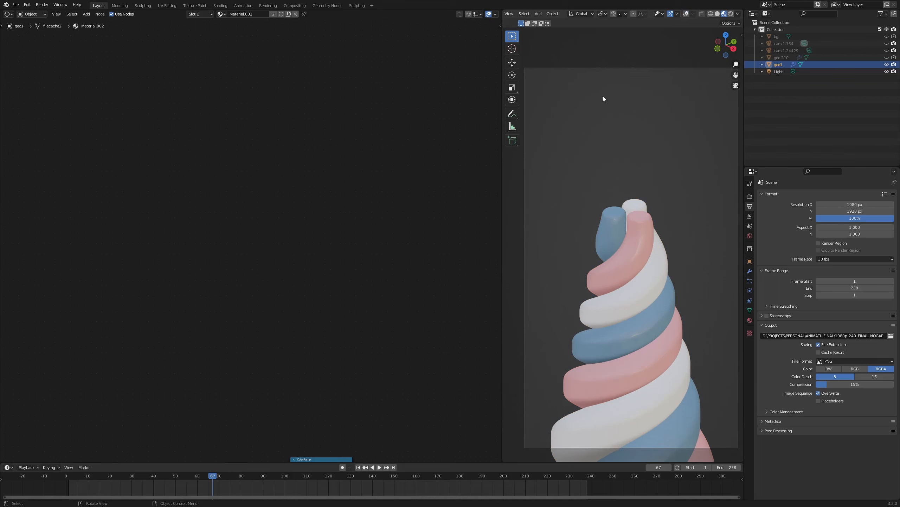
{"action": "left_click", "coordinate": [689, 14]}
{"action": "left_click_drag", "start_coordinate": [552, 107], "coordinate": [598, 100]}
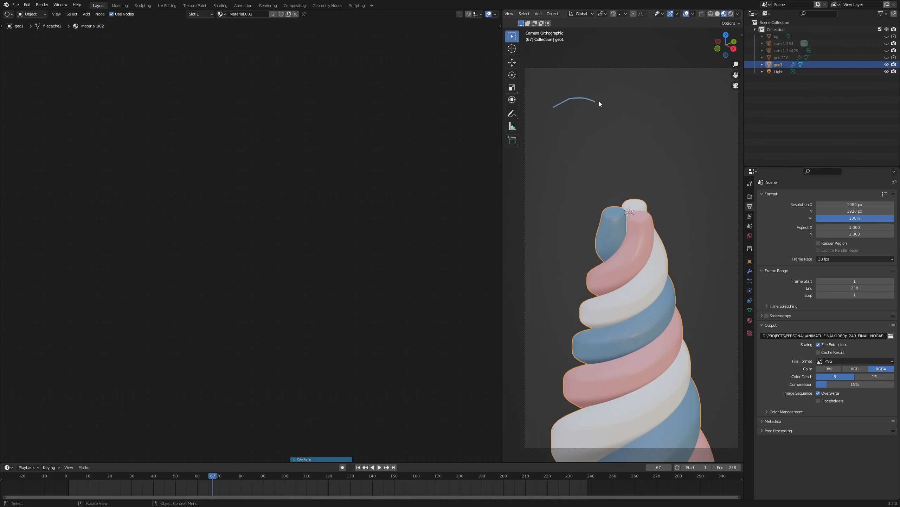
{"action": "right_click_drag", "start_coordinate": [609, 100], "coordinate": [576, 94]}
{"action": "left_click", "coordinate": [686, 13]}
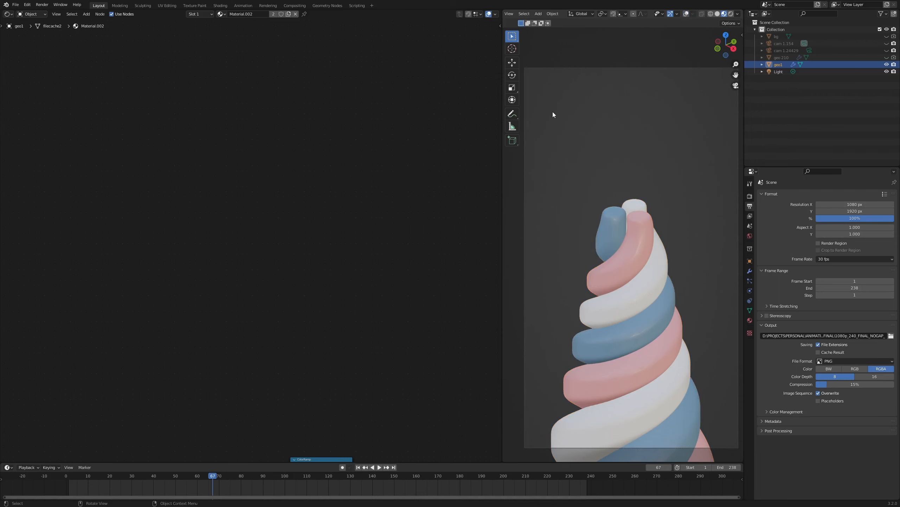
{"action": "left_click_drag", "start_coordinate": [553, 112], "coordinate": [617, 111]}
{"action": "right_click_drag", "start_coordinate": [639, 116], "coordinate": [557, 113]}
{"action": "left_click", "coordinate": [686, 14]}
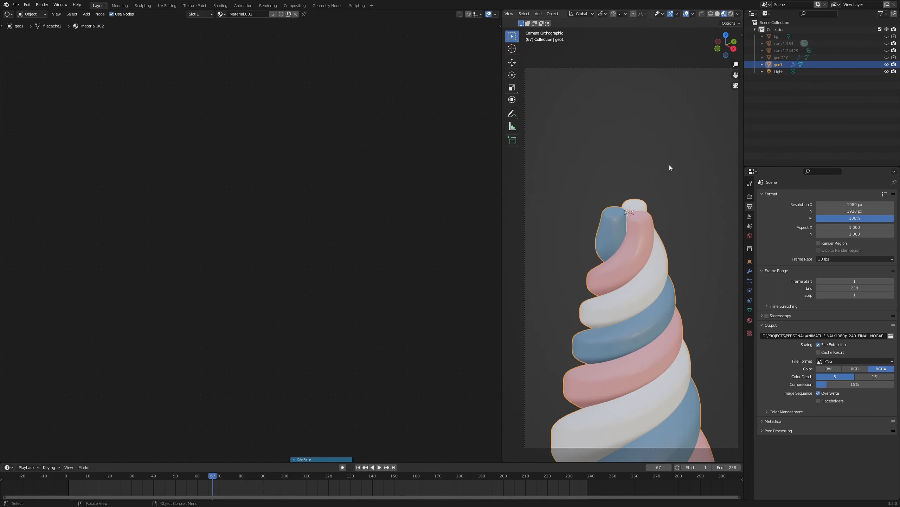
Add a Color Attribute node in an empty area of the material graph and set its attribute to Cd.
{"action": "key", "text": "shift+a"}
{"action": "left_click", "coordinate": [108, 123]}
{"action": "type", "text": "col"}
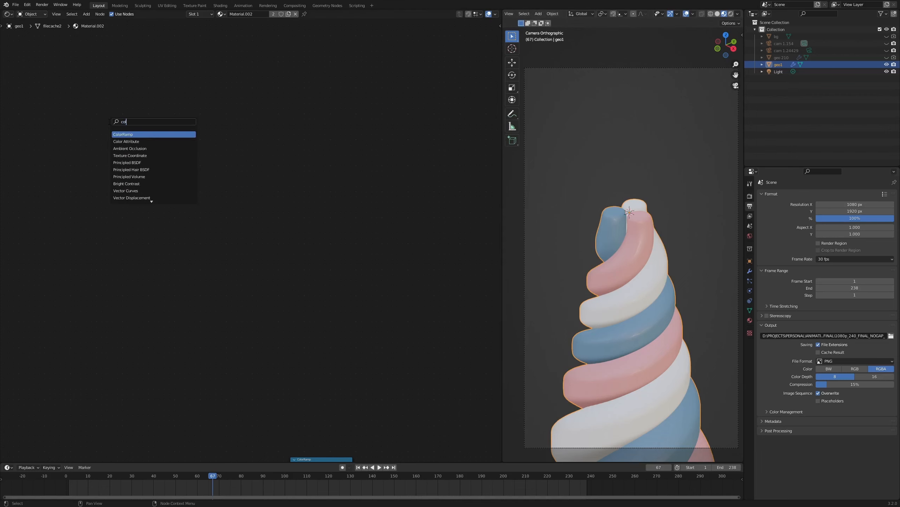
{"action": "key", "text": "Down"}
{"action": "key", "text": "Return"}
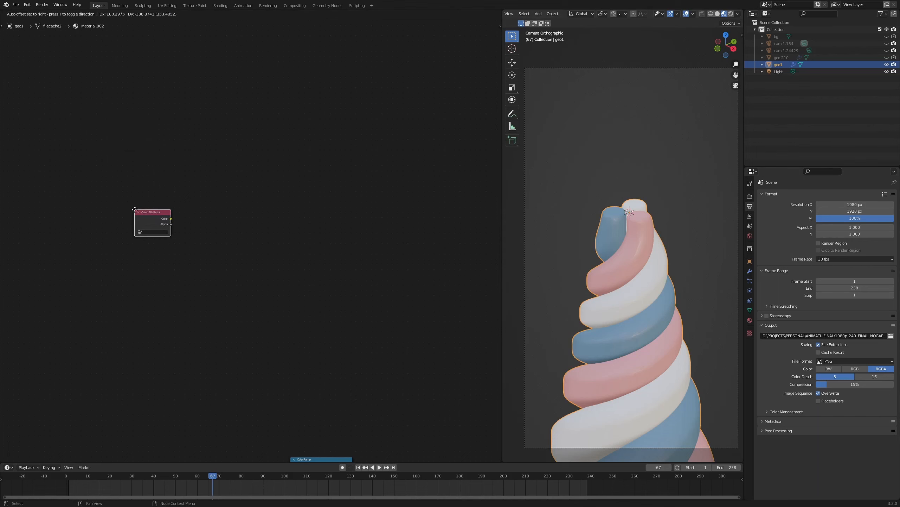
{"action": "left_click", "coordinate": [135, 207]}
{"action": "scroll", "coordinate": [136, 192], "scroll_direction": "up", "scroll_amount": 4}
{"action": "middle_click_drag", "start_coordinate": [89, 217], "coordinate": [261, 211]}
{"action": "scroll", "coordinate": [261, 213], "scroll_direction": "up", "scroll_amount": 5}
{"action": "middle_click_drag", "start_coordinate": [210, 200], "coordinate": [142, 210]}
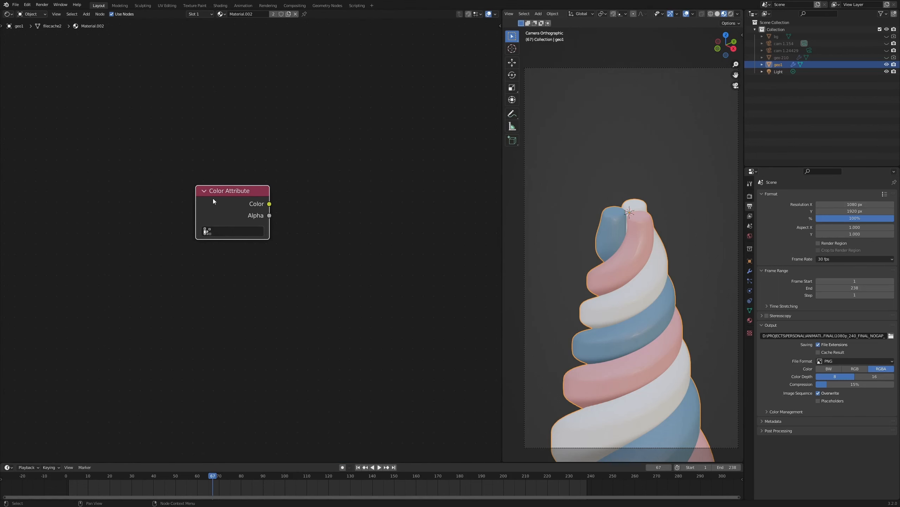
{"action": "left_click", "coordinate": [225, 228]}
{"action": "left_click", "coordinate": [227, 246]}
{"action": "left_click_drag", "start_coordinate": [228, 196], "coordinate": [201, 211]}
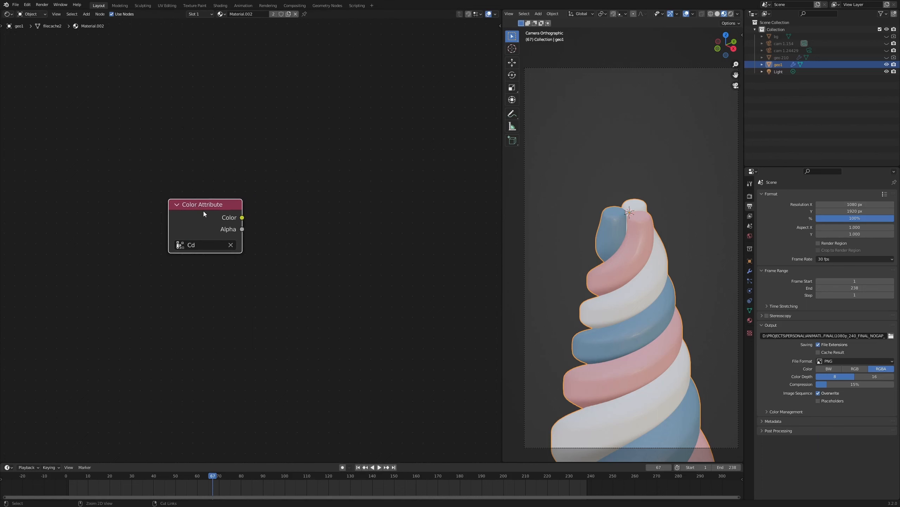
Preview the new Color Attribute node on the model and hide the 3D cursor in the viewport.
{"action": "left_click", "coordinate": [204, 211], "text": "ctrl+shift"}
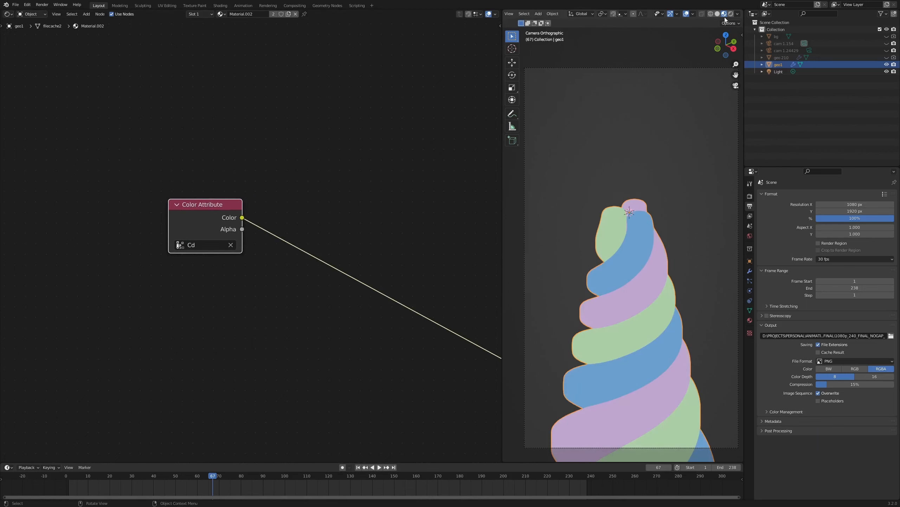
{"action": "left_click", "coordinate": [693, 14]}
{"action": "left_click", "coordinate": [697, 64]}
Connect the Color Attribute's color output to the Base Color of a new Principled BSDF shader.
{"action": "middle_click_drag", "start_coordinate": [283, 126], "coordinate": [204, 124]}
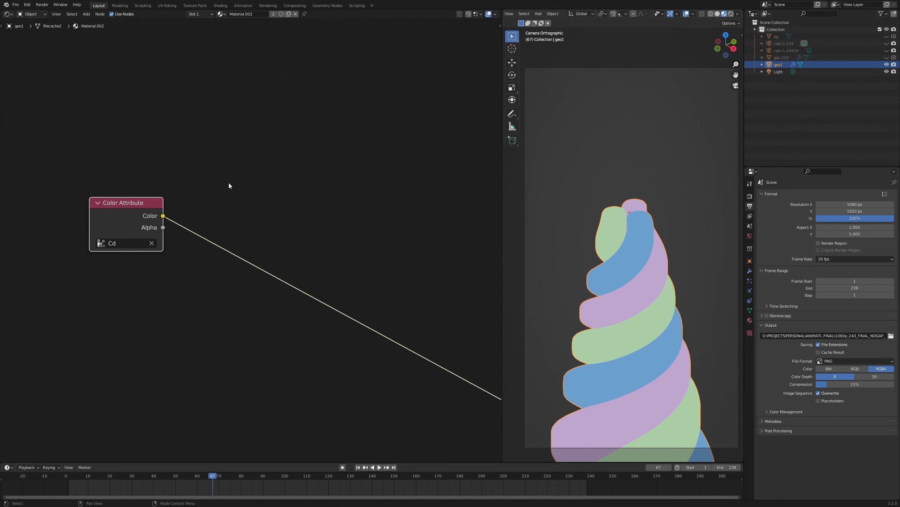
{"action": "middle_click_drag", "start_coordinate": [229, 183], "coordinate": [165, 167]}
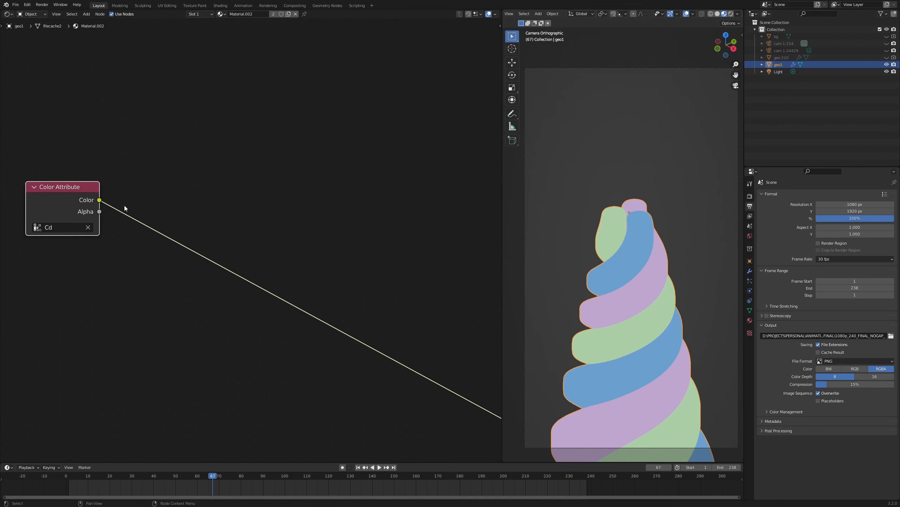
{"action": "left_click_drag", "start_coordinate": [100, 200], "coordinate": [299, 179]}
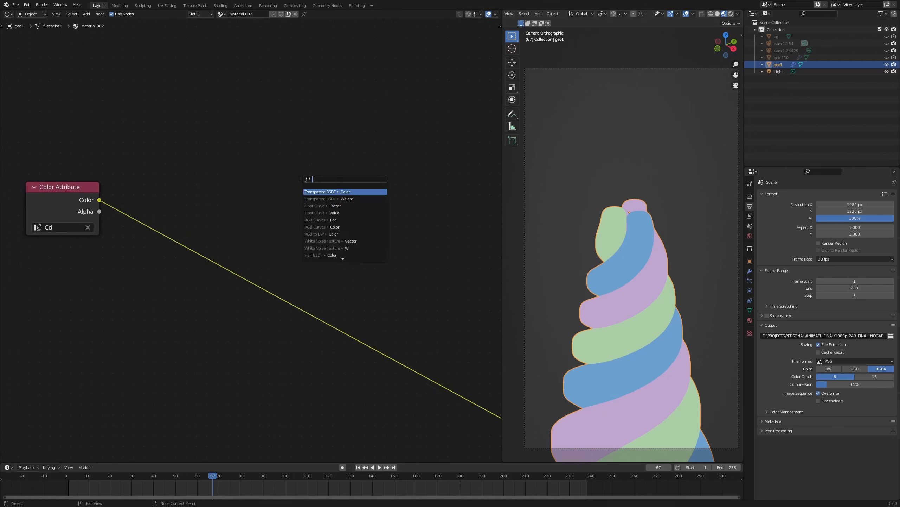
{"action": "type", "text": "princ"}
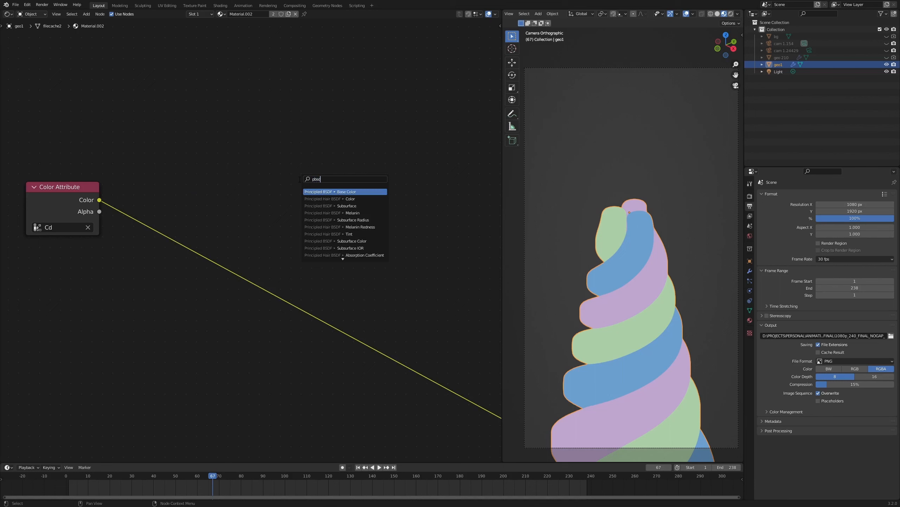
{"action": "key", "text": "Return"}
{"action": "left_click", "coordinate": [306, 178]}
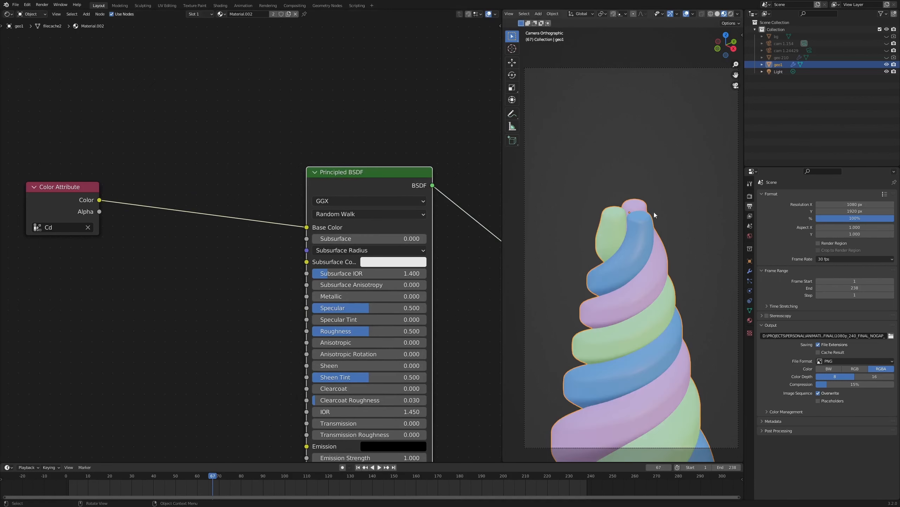
Check the model in Rendered viewport shading and return to Material Preview.
{"action": "key", "text": "z"}
{"action": "left_click", "coordinate": [703, 225]}
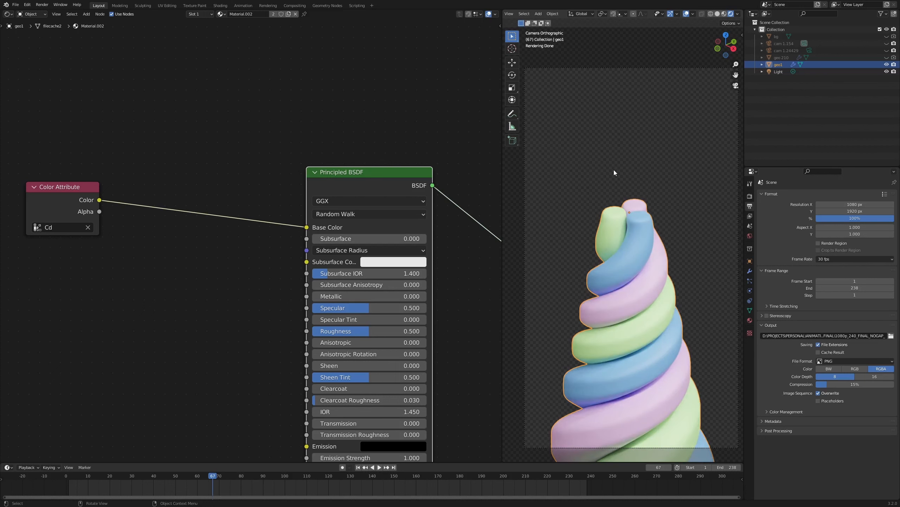
{"action": "key", "text": "z"}
{"action": "left_click", "coordinate": [605, 253]}
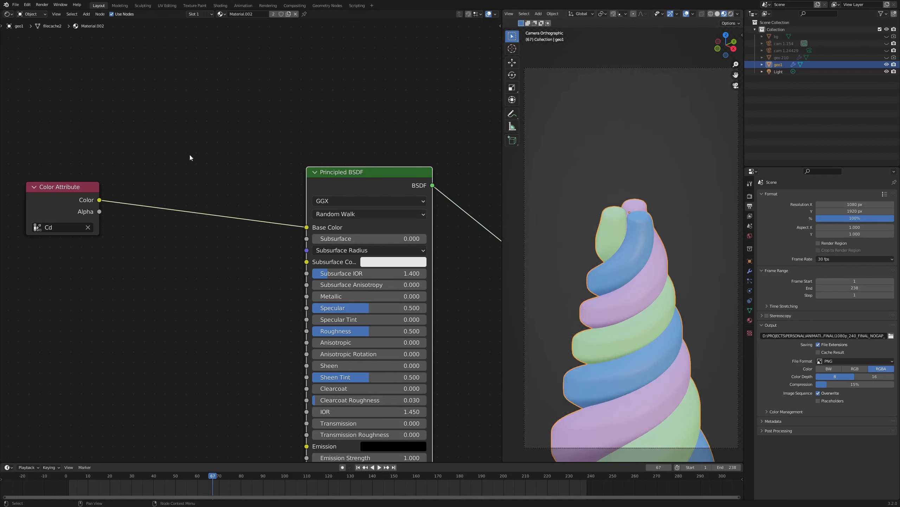
Move the Principled BSDF and Color Attribute nodes farther apart to clear space between them.
{"action": "scroll", "coordinate": [273, 155], "scroll_direction": "down", "scroll_amount": 1}
{"action": "middle_click_drag", "start_coordinate": [273, 156], "coordinate": [234, 124]}
{"action": "left_click_drag", "start_coordinate": [307, 158], "coordinate": [516, 144]}
{"action": "middle_click_drag", "start_coordinate": [272, 123], "coordinate": [410, 123]}
{"action": "scroll", "coordinate": [259, 144], "scroll_direction": "up", "scroll_amount": 3}
{"action": "left_click_drag", "start_coordinate": [180, 167], "coordinate": [121, 178]}
{"action": "middle_click_drag", "start_coordinate": [214, 150], "coordinate": [292, 181]}
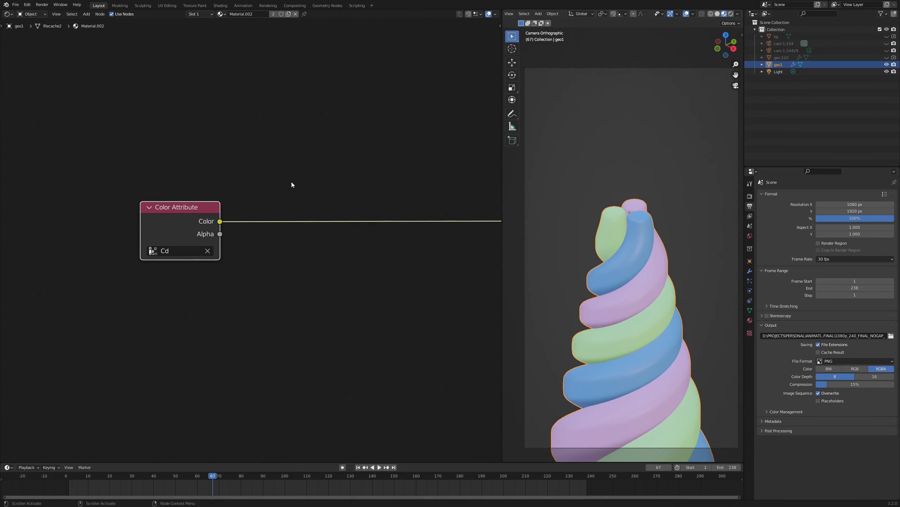
{"action": "left_click_drag", "start_coordinate": [156, 212], "coordinate": [103, 202]}
Add a ColorRamp node driven by the Color Attribute's color output and place it above the existing link.
{"action": "left_click_drag", "start_coordinate": [167, 212], "coordinate": [271, 114]}
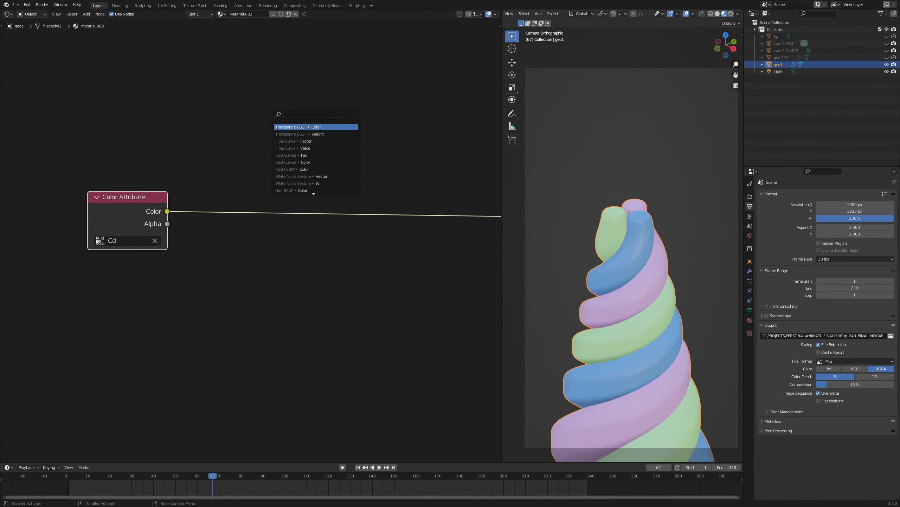
{"action": "type", "text": "col"}
{"action": "key", "text": "Down"}
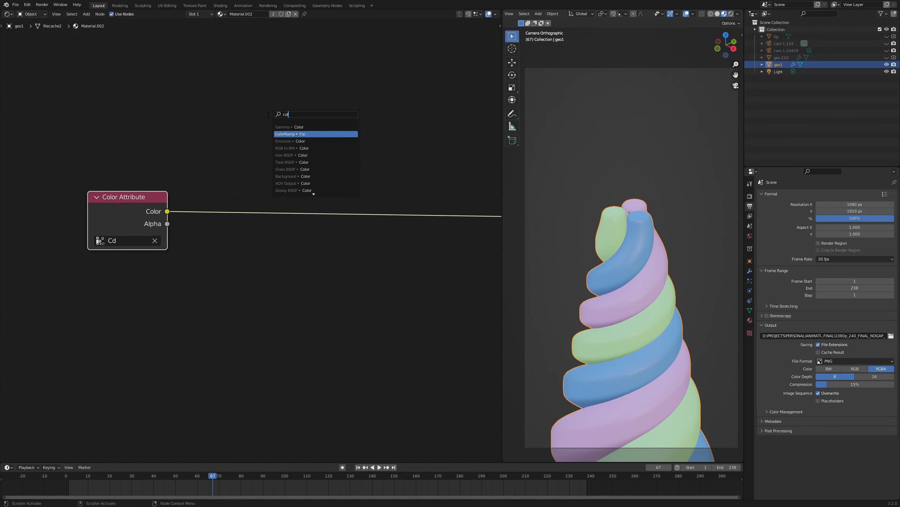
{"action": "key", "text": "Return"}
{"action": "left_click", "coordinate": [221, 79]}
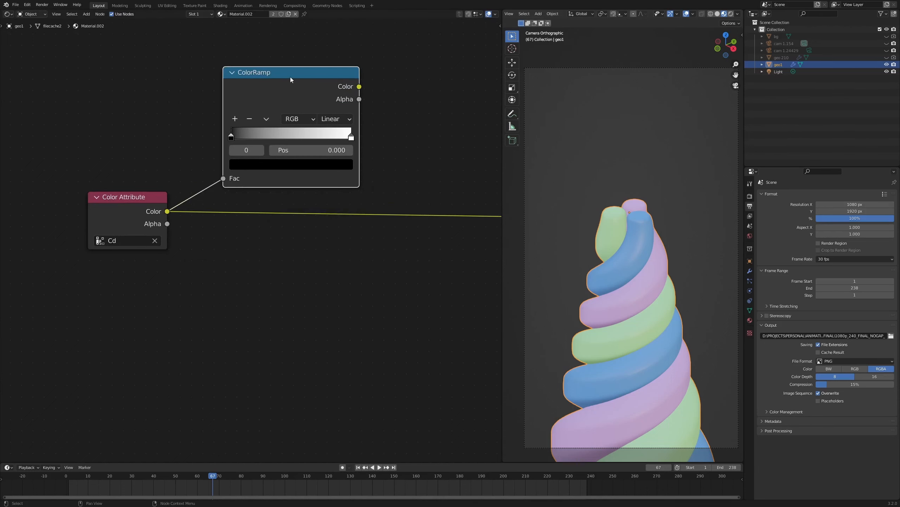
Compare the previews of the ColorRamp and the raw Color Attribute on the model.
{"action": "scroll", "coordinate": [191, 151], "scroll_direction": "up", "scroll_amount": 1}
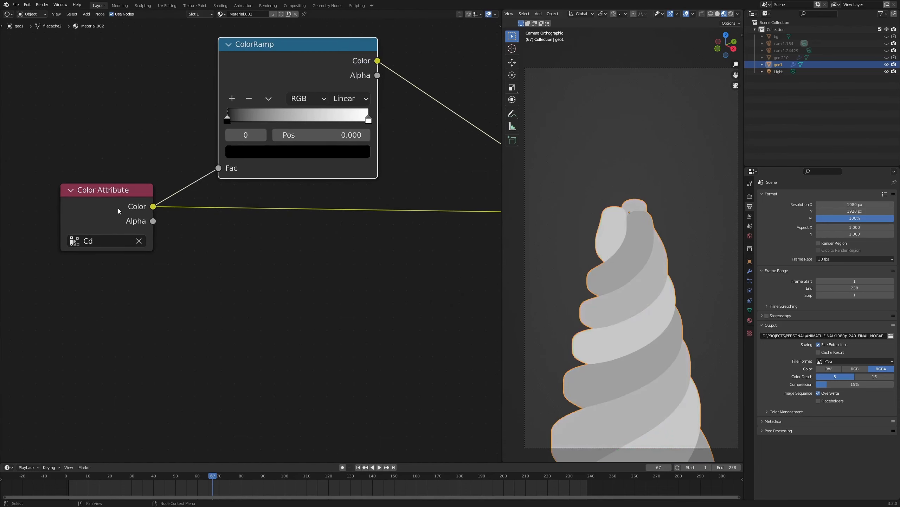
{"action": "left_click", "coordinate": [118, 209], "text": "ctrl+shift"}
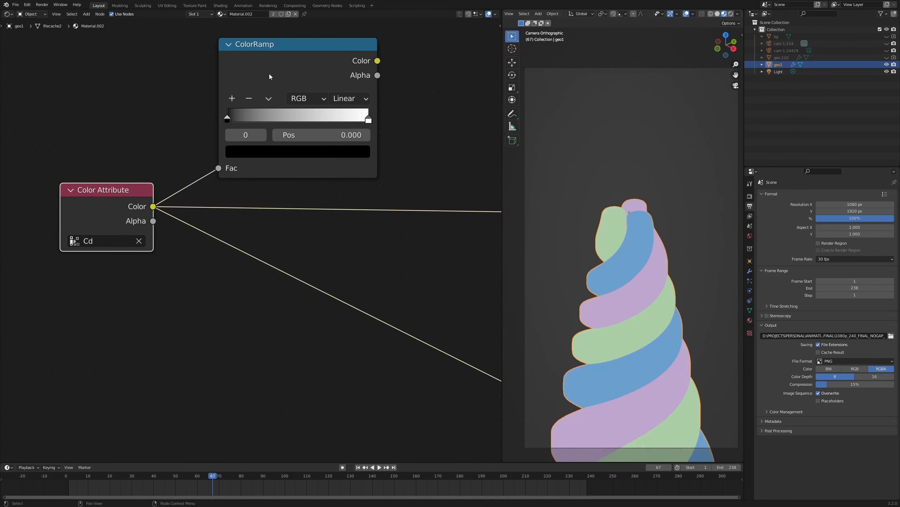
{"action": "left_click", "coordinate": [302, 66], "text": "ctrl+shift"}
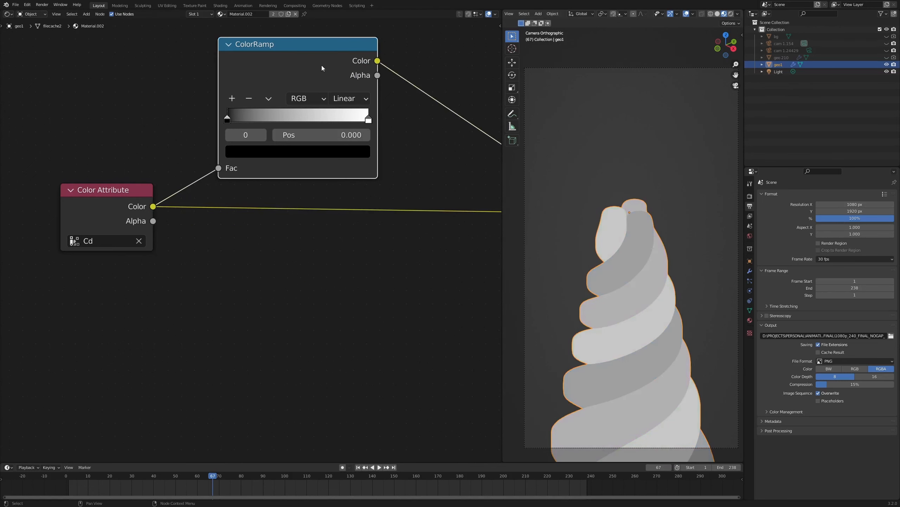
Try isolating the blue strand with the Linear ramp by sliding the black stop to 0.382 and the white stop close beside it.
{"action": "scroll", "coordinate": [296, 67], "scroll_direction": "up", "scroll_amount": 1}
{"action": "middle_click_drag", "start_coordinate": [295, 67], "coordinate": [293, 110]}
{"action": "left_click_drag", "start_coordinate": [368, 160], "coordinate": [325, 160]}
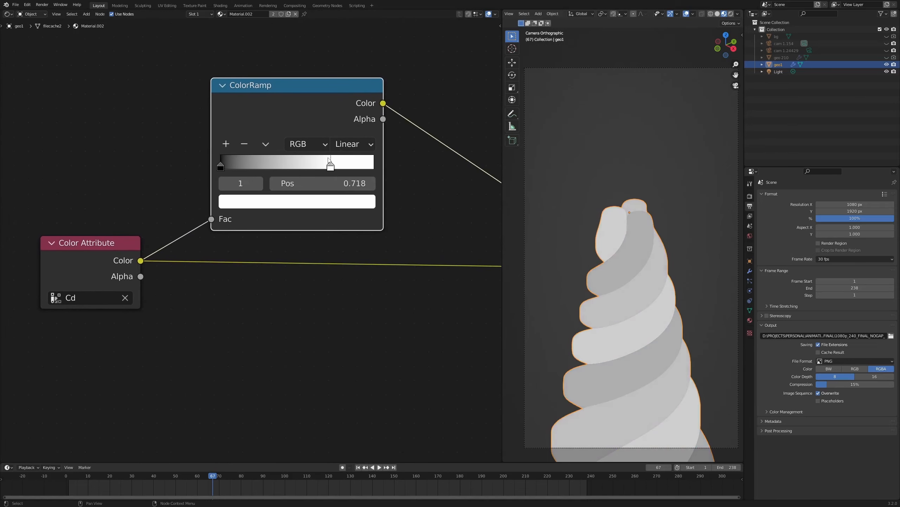
{"action": "left_click_drag", "start_coordinate": [217, 167], "coordinate": [286, 167]}
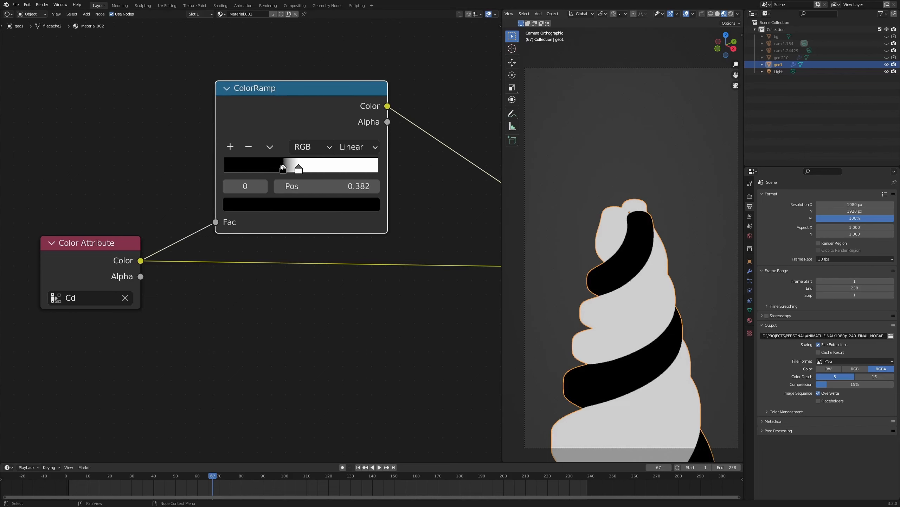
{"action": "left_click_drag", "start_coordinate": [287, 169], "coordinate": [424, 165]}
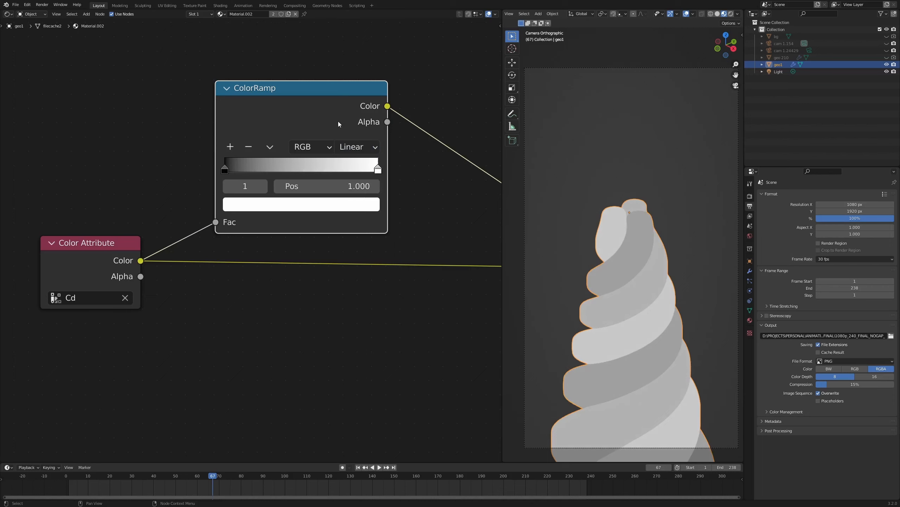
Set the ColorRamp to Constant interpolation with the white stop at 0.777, and annotate the isolated strand with a 1.
{"action": "left_click", "coordinate": [353, 153]}
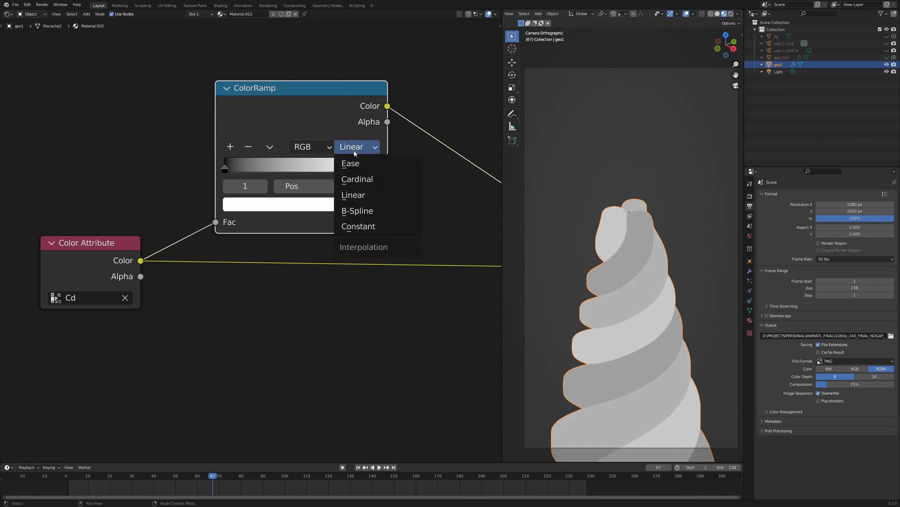
{"action": "left_click", "coordinate": [354, 226]}
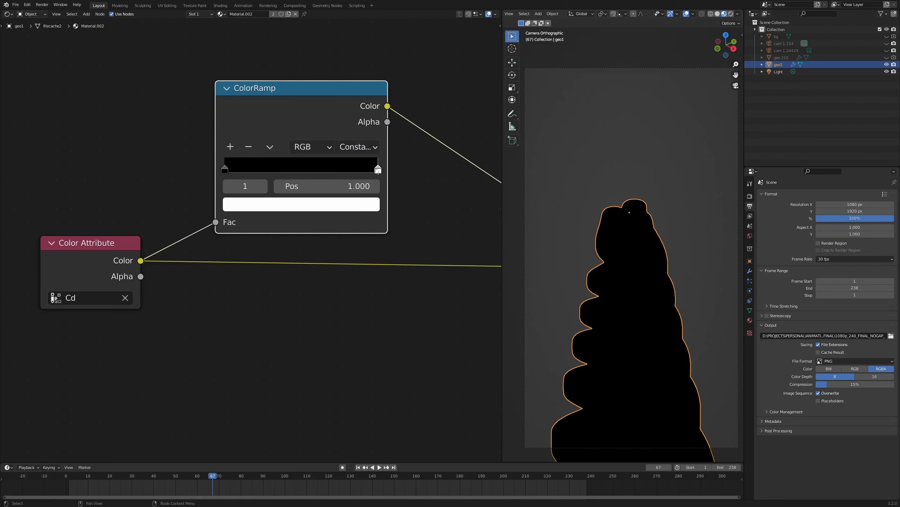
{"action": "left_click_drag", "start_coordinate": [378, 170], "coordinate": [344, 172]}
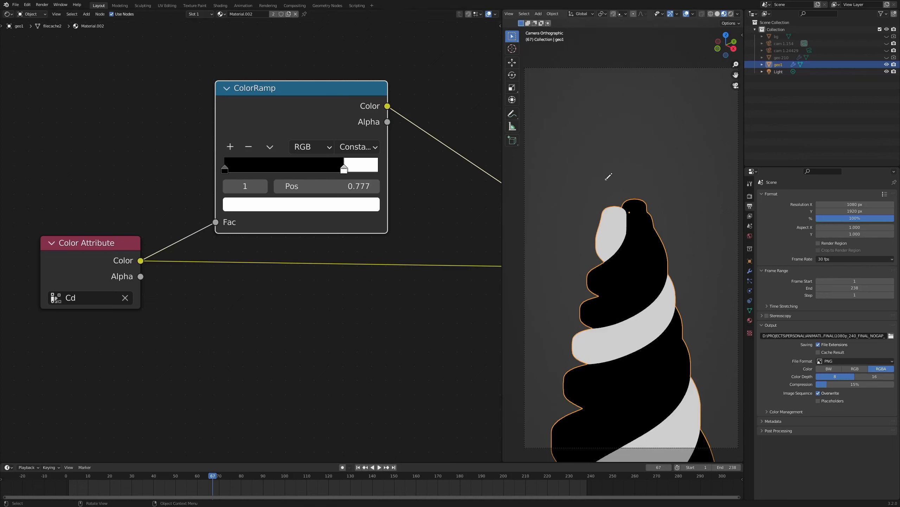
{"action": "left_click_drag", "start_coordinate": [606, 181], "coordinate": [609, 197]}
Duplicate the ColorRamp below the original, keeping its Color Attribute link, and preview the copy on the model.
{"action": "scroll", "coordinate": [241, 131], "scroll_direction": "down", "scroll_amount": 1}
{"action": "middle_click_drag", "start_coordinate": [243, 129], "coordinate": [255, 71]}
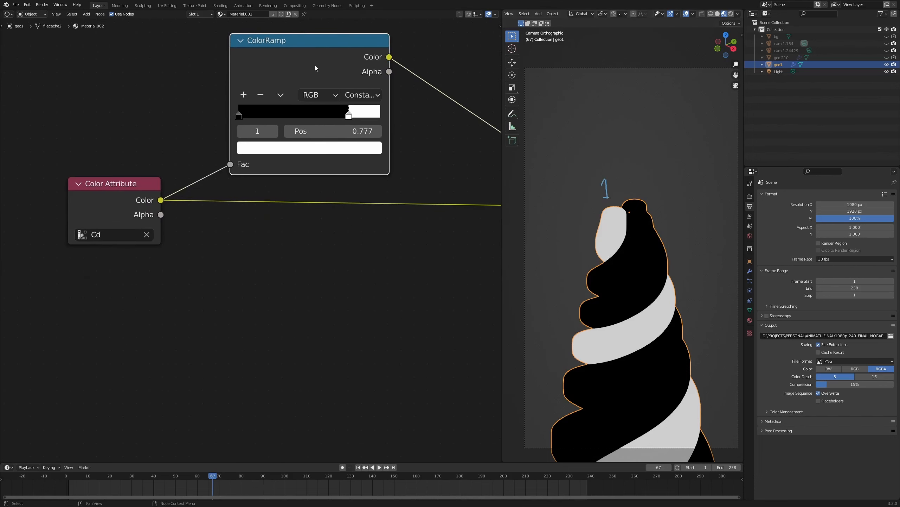
{"action": "key", "text": "ctrl+shift+d"}
{"action": "left_click", "coordinate": [310, 307]}
{"action": "middle_click_drag", "start_coordinate": [291, 246], "coordinate": [148, 153]}
{"action": "left_click", "coordinate": [227, 221], "text": "ctrl+shift"}
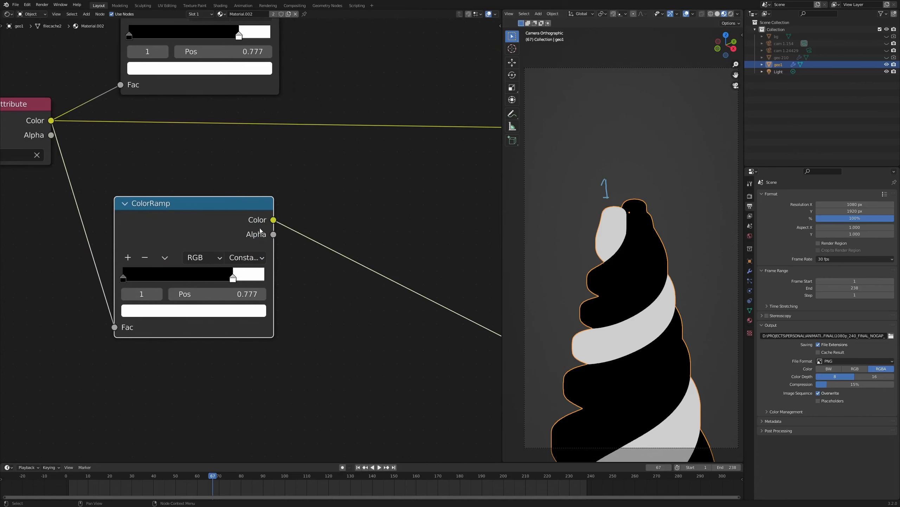
Set the duplicated ColorRamp's white stop to 0.500 and shift the node closer to the Color Attribute.
{"action": "middle_click_drag", "start_coordinate": [278, 226], "coordinate": [381, 202]}
{"action": "left_click_drag", "start_coordinate": [335, 251], "coordinate": [296, 252]}
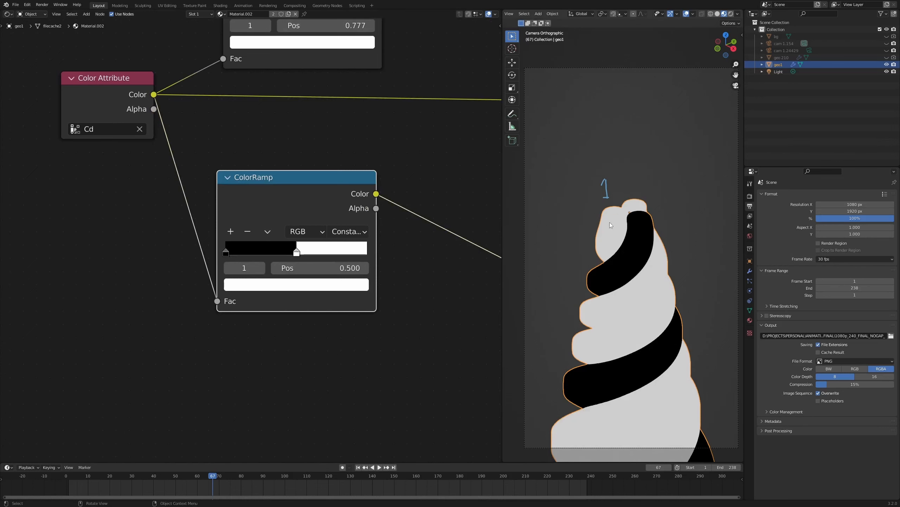
{"action": "left_click_drag", "start_coordinate": [301, 177], "coordinate": [264, 177]}
Insert an Invert node on the link after the duplicated ColorRamp.
{"action": "middle_click_drag", "start_coordinate": [370, 167], "coordinate": [291, 163]}
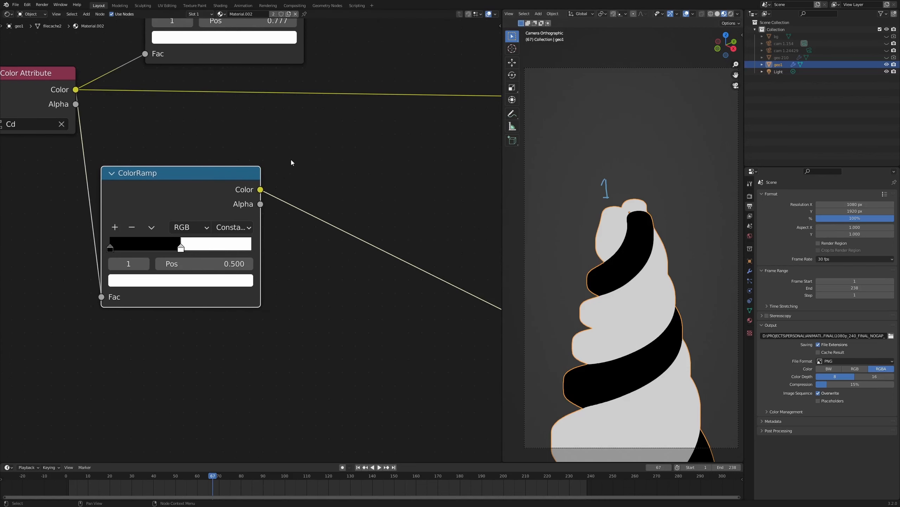
{"action": "key", "text": "shift+a"}
{"action": "left_click", "coordinate": [292, 160]}
{"action": "type", "text": "in"}
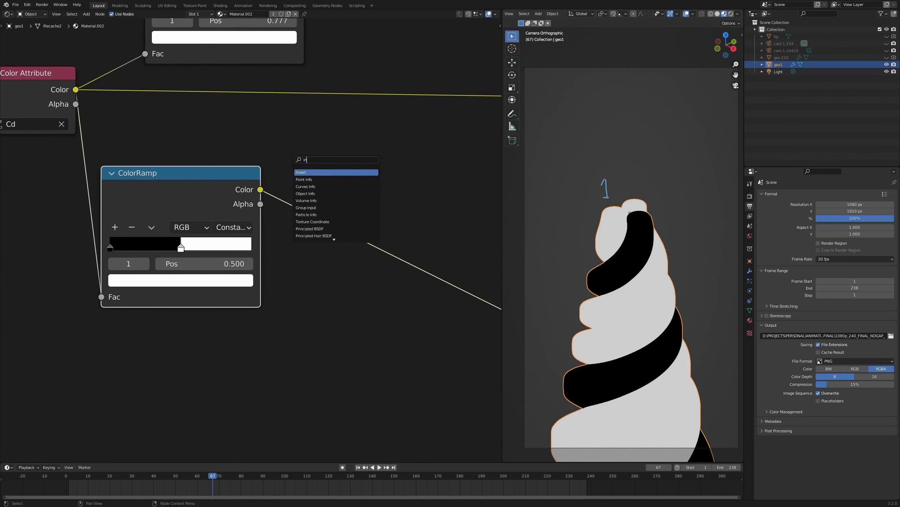
{"action": "key", "text": "Return"}
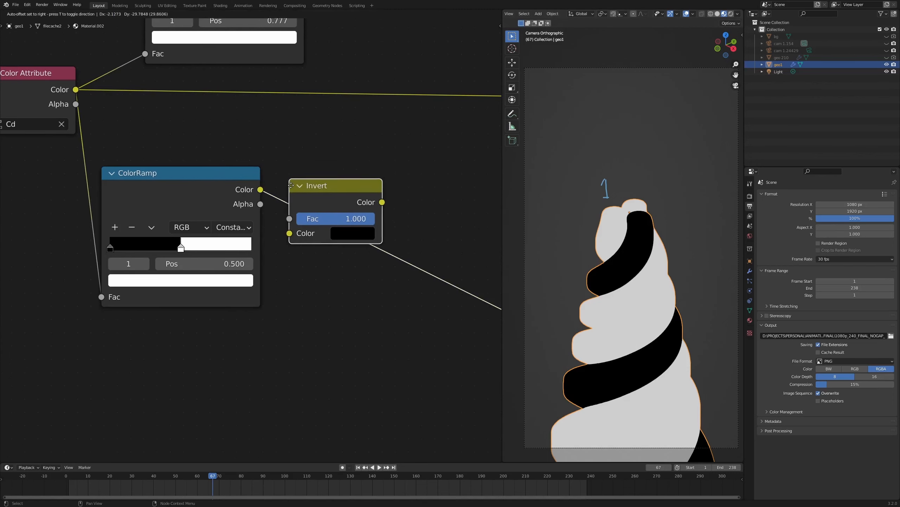
{"action": "left_click", "coordinate": [292, 188]}
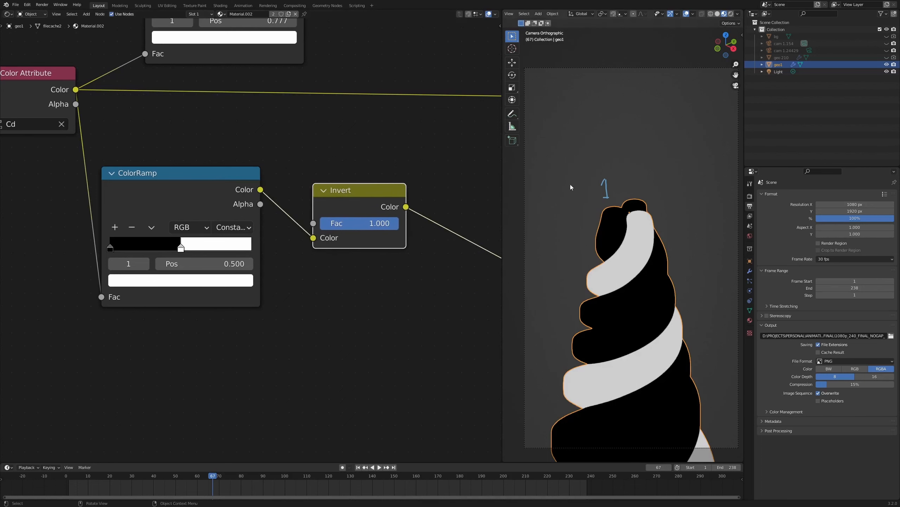
Alternate the preview between the two ColorRamps and the Invert node to check which strand each mask isolates.
{"action": "middle_click_drag", "start_coordinate": [281, 68], "coordinate": [308, 165]}
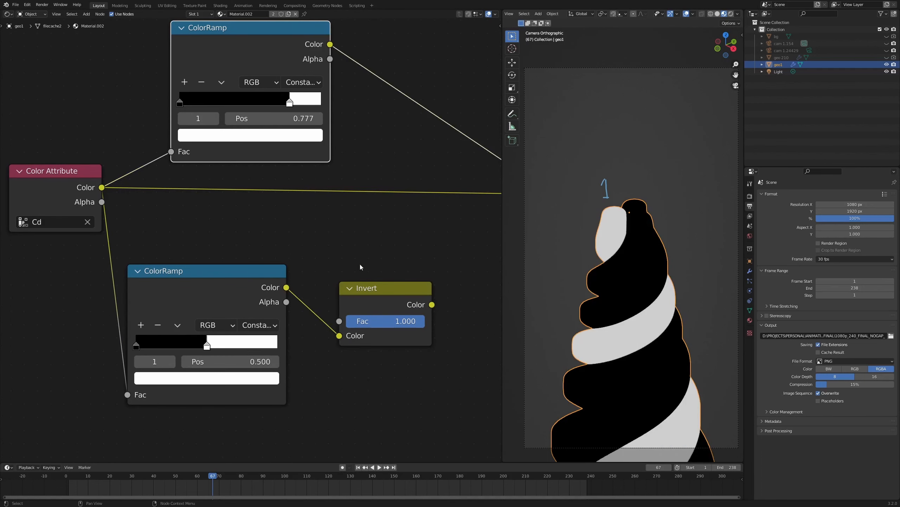
{"action": "left_click_drag", "start_coordinate": [379, 297], "coordinate": [356, 298]}
{"action": "mouse_move", "coordinate": [328, 264]}
{"action": "middle_mouse_down"}
{"action": "mouse_move", "coordinate": [335, 260]}
{"action": "mouse_move", "coordinate": [360, 301]}
{"action": "mouse_move", "coordinate": [320, 235]}
{"action": "middle_mouse_up"}
{"action": "left_click", "coordinate": [295, 72], "text": "ctrl+shift"}
{"action": "left_click", "coordinate": [331, 294], "text": "ctrl+shift"}
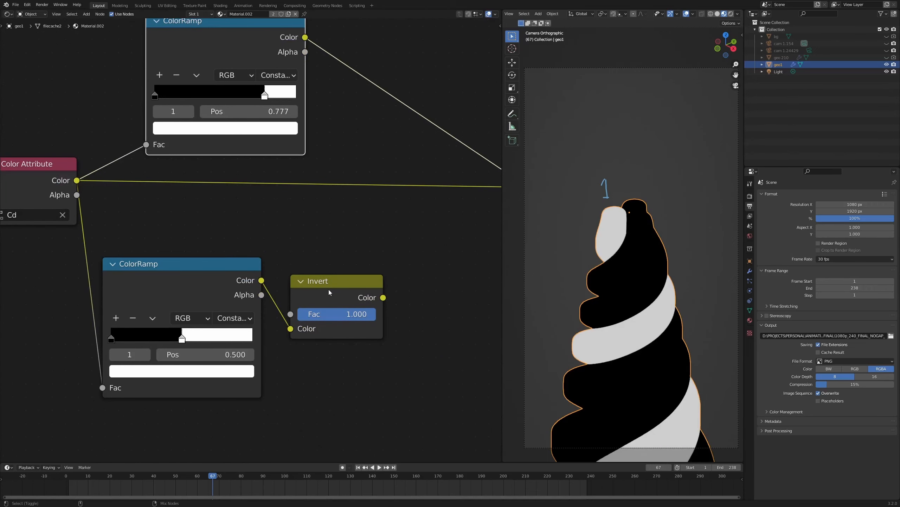
{"action": "middle_click_drag", "start_coordinate": [167, 276], "coordinate": [266, 252]}
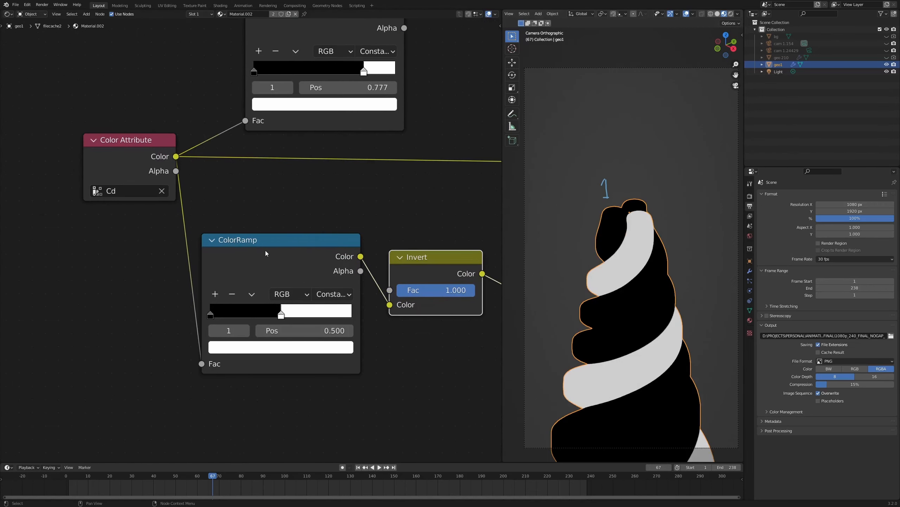
{"action": "left_click", "coordinate": [276, 251], "text": "ctrl+shift"}
{"action": "scroll", "coordinate": [621, 209], "scroll_direction": "up", "scroll_amount": 1}
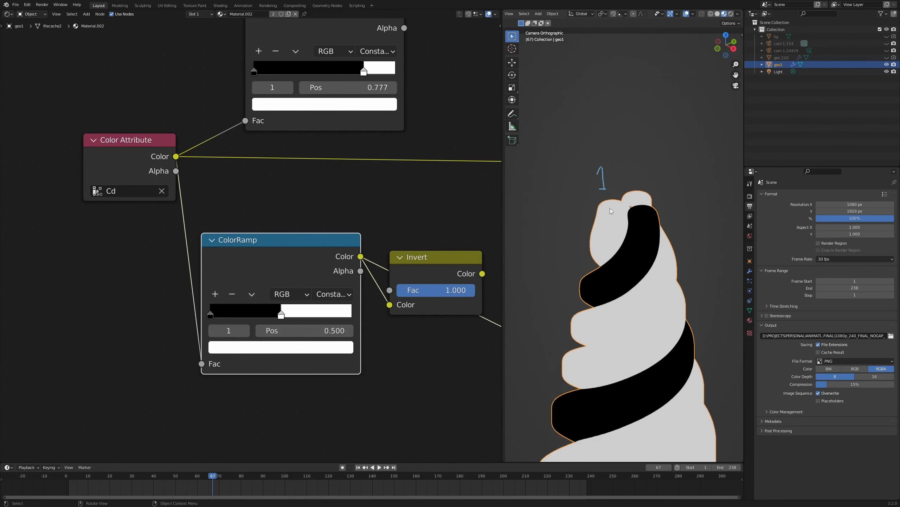
{"action": "middle_click_drag", "start_coordinate": [450, 244], "coordinate": [375, 221]}
{"action": "left_click", "coordinate": [369, 236], "text": "ctrl+shift"}
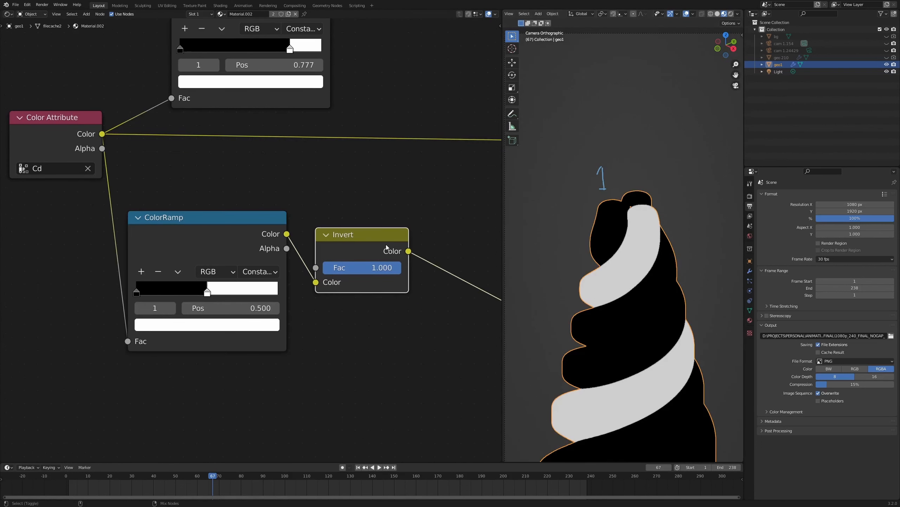
{"action": "scroll", "coordinate": [270, 216], "scroll_direction": "down", "scroll_amount": 3}
{"action": "middle_click_drag", "start_coordinate": [293, 189], "coordinate": [301, 245]}
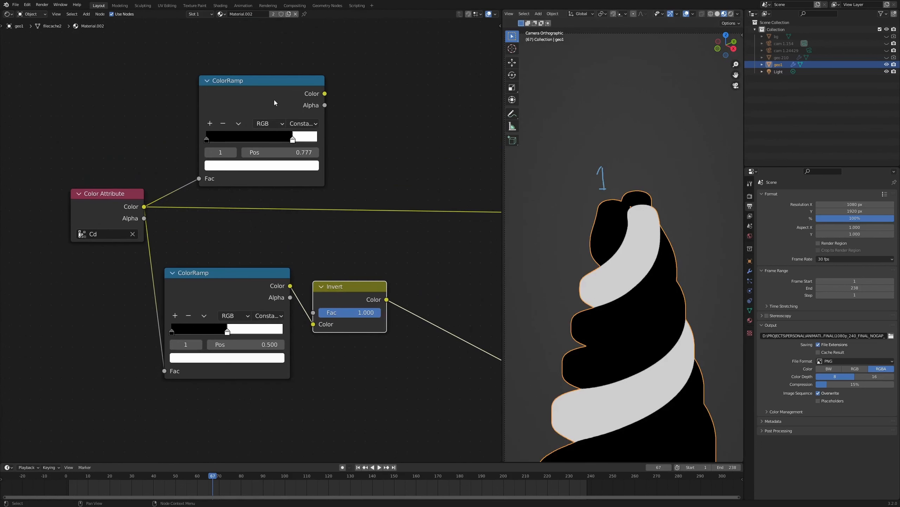
{"action": "left_click", "coordinate": [275, 101], "text": "ctrl+shift"}
{"action": "left_click", "coordinate": [362, 283], "text": "ctrl+shift"}
Annotate the blue strand with a 2 and the remaining purple strand with a 3 in the viewport.
{"action": "mouse_move", "coordinate": [664, 208]}
{"action": "left_mouse_down"}
{"action": "mouse_move", "coordinate": [674, 204]}
{"action": "mouse_move", "coordinate": [666, 223]}
{"action": "mouse_move", "coordinate": [682, 219]}
{"action": "left_mouse_up"}
{"action": "mouse_move", "coordinate": [632, 164]}
{"action": "left_mouse_down"}
{"action": "mouse_move", "coordinate": [644, 178]}
{"action": "mouse_move", "coordinate": [632, 184]}
{"action": "left_mouse_up"}
{"action": "scroll", "coordinate": [404, 115], "scroll_direction": "down", "scroll_amount": 1}
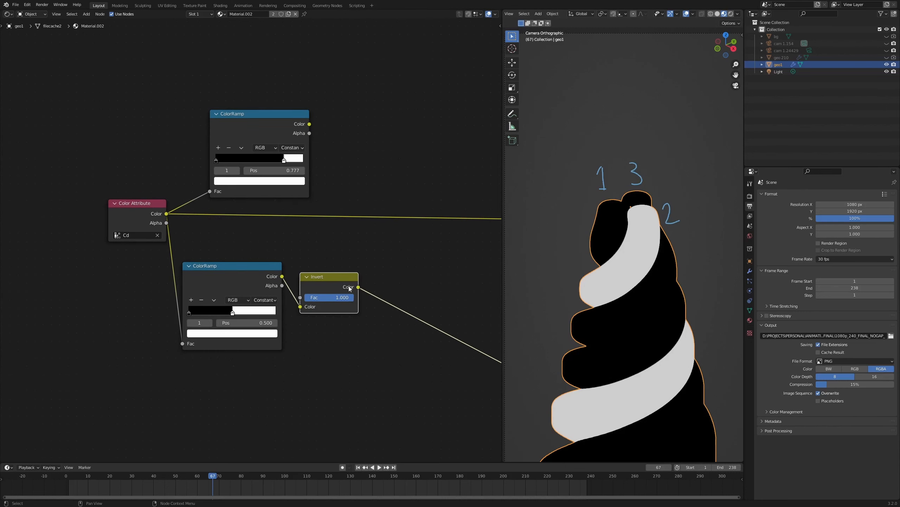
Tidy the graph by moving the Invert node and the upper ColorRamp closer to the Color Attribute side.
{"action": "left_click_drag", "start_coordinate": [336, 282], "coordinate": [330, 282]}
{"action": "left_click", "coordinate": [275, 127]}
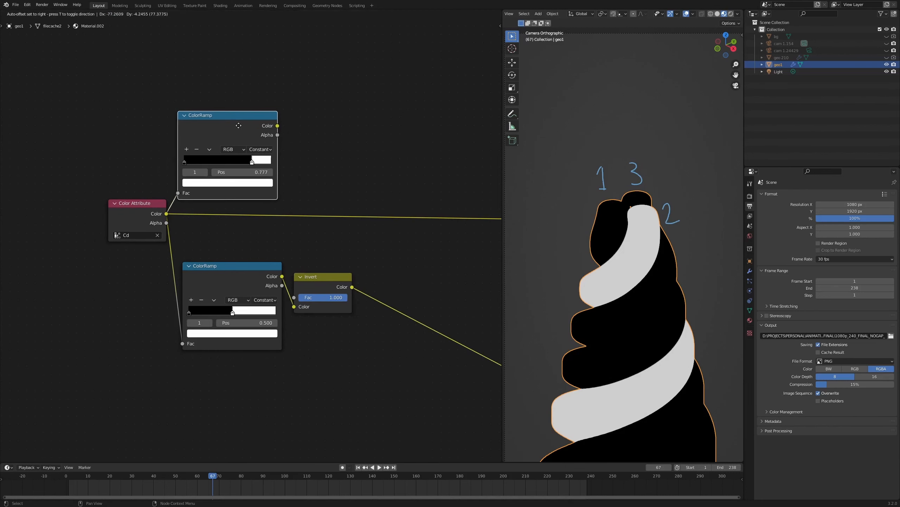
{"action": "middle_click_drag", "start_coordinate": [302, 122], "coordinate": [289, 145]}
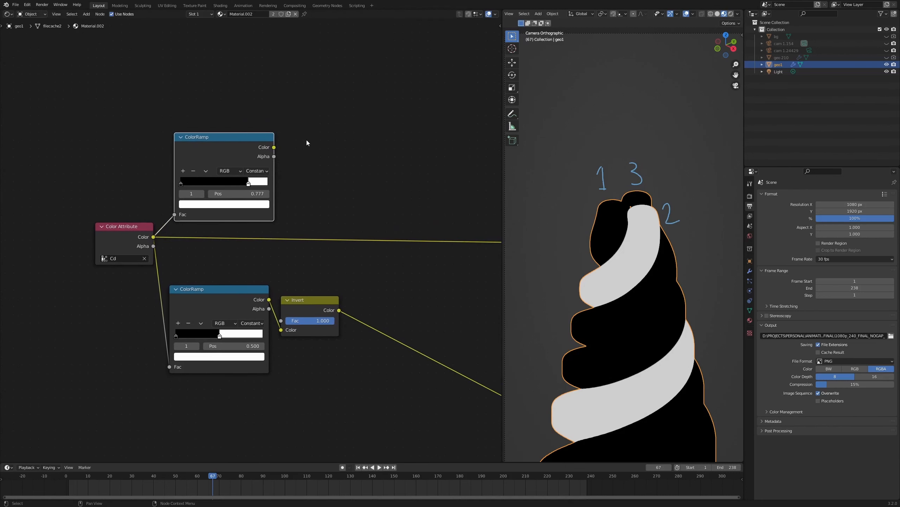
Add an RGB node in the empty area beyond the upper ColorRamp and place it higher than the ramp.
{"action": "scroll", "coordinate": [307, 140], "scroll_direction": "up", "scroll_amount": 1}
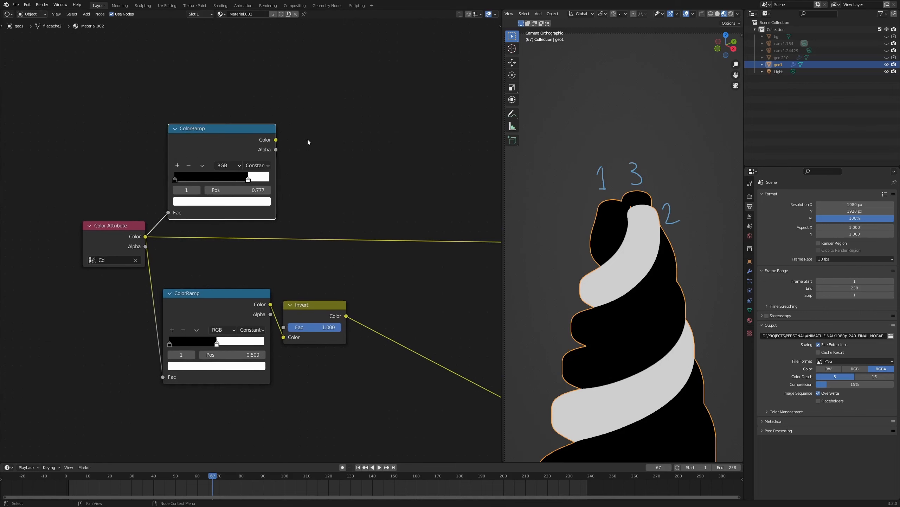
{"action": "middle_click_drag", "start_coordinate": [325, 102], "coordinate": [289, 172]}
{"action": "key", "text": "shift+a"}
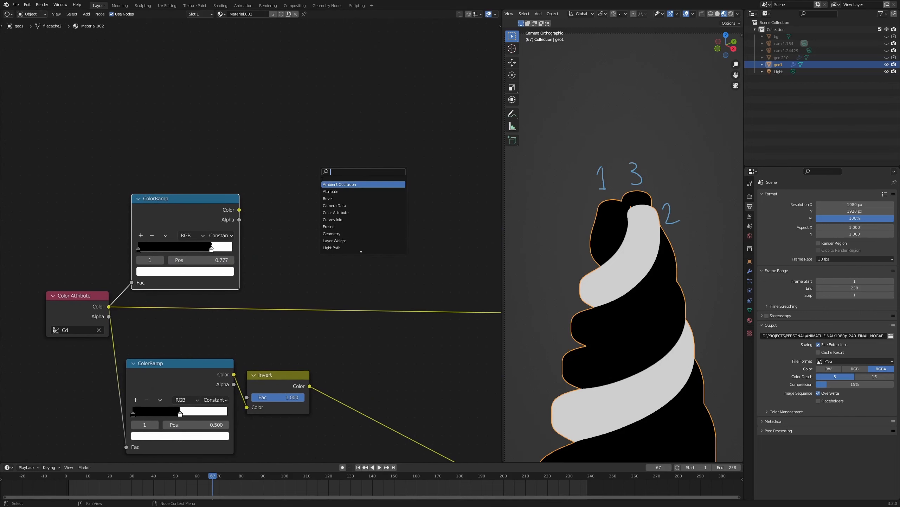
{"action": "type", "text": "rgb"}
{"action": "key", "text": "Return"}
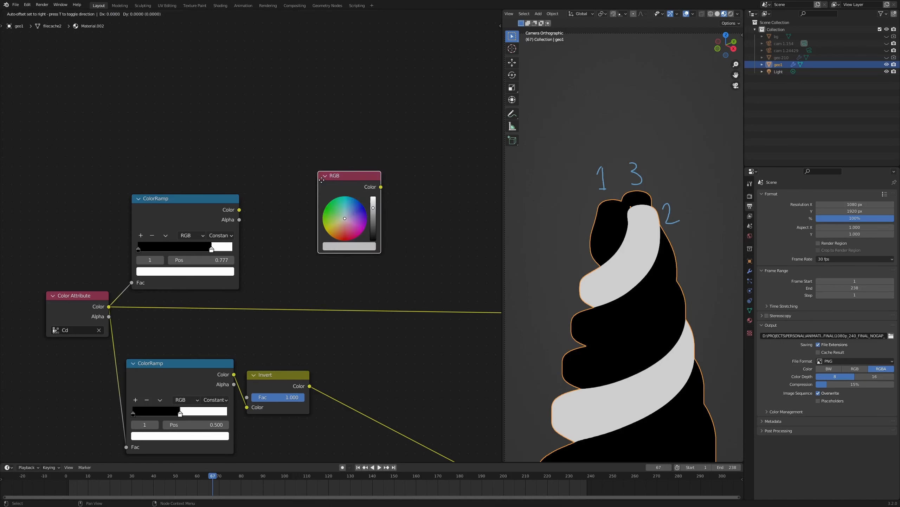
{"action": "left_click", "coordinate": [326, 159]}
{"action": "left_click_drag", "start_coordinate": [361, 157], "coordinate": [374, 98]}
Duplicate the RGB node twice and stack the copies in a column beneath it.
{"action": "key", "text": "shift+d"}
{"action": "left_click", "coordinate": [373, 191]}
{"action": "key", "text": "shift+d"}
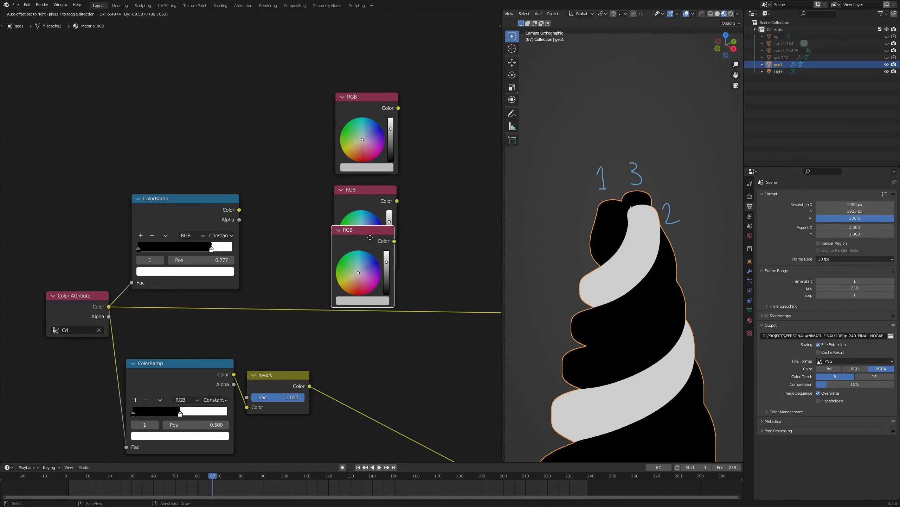
{"action": "left_click", "coordinate": [375, 286]}
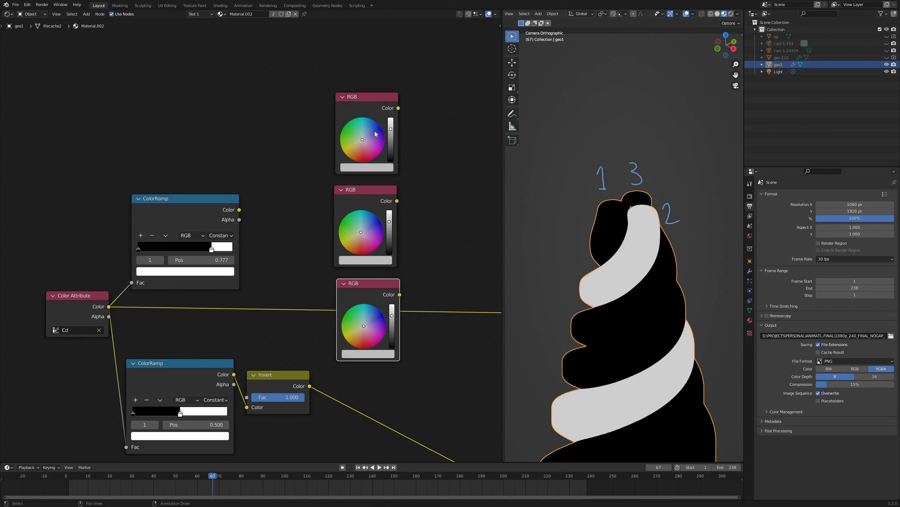
Set the uppermost RGB node to a pale cream yellow at full brightness.
{"action": "left_click_drag", "start_coordinate": [391, 125], "coordinate": [391, 120]}
{"action": "left_click_drag", "start_coordinate": [363, 141], "coordinate": [358, 141]}
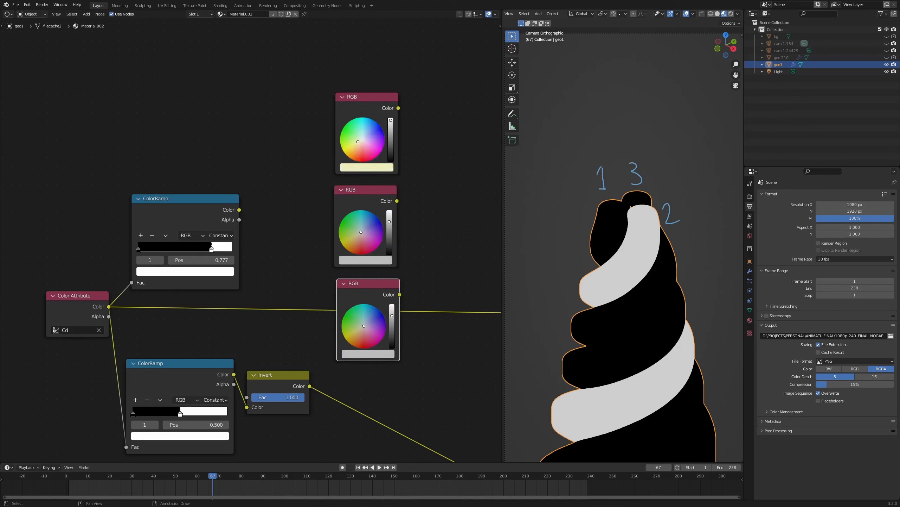
Set the middle RGB node to a bright sky blue and the lowest RGB node to a bright salmon pink.
{"action": "mouse_move", "coordinate": [390, 215]}
{"action": "left_mouse_down"}
{"action": "mouse_move", "coordinate": [363, 227]}
{"action": "mouse_move", "coordinate": [361, 218]}
{"action": "left_mouse_up"}
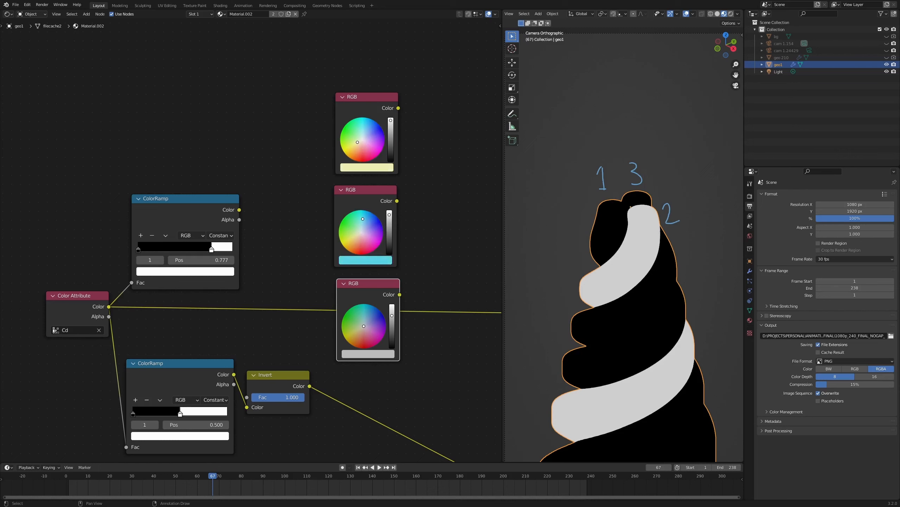
{"action": "left_click_drag", "start_coordinate": [390, 308], "coordinate": [364, 334]}
{"action": "scroll", "coordinate": [439, 195], "scroll_direction": "down", "scroll_amount": 2}
{"action": "middle_click_drag", "start_coordinate": [440, 196], "coordinate": [401, 230]}
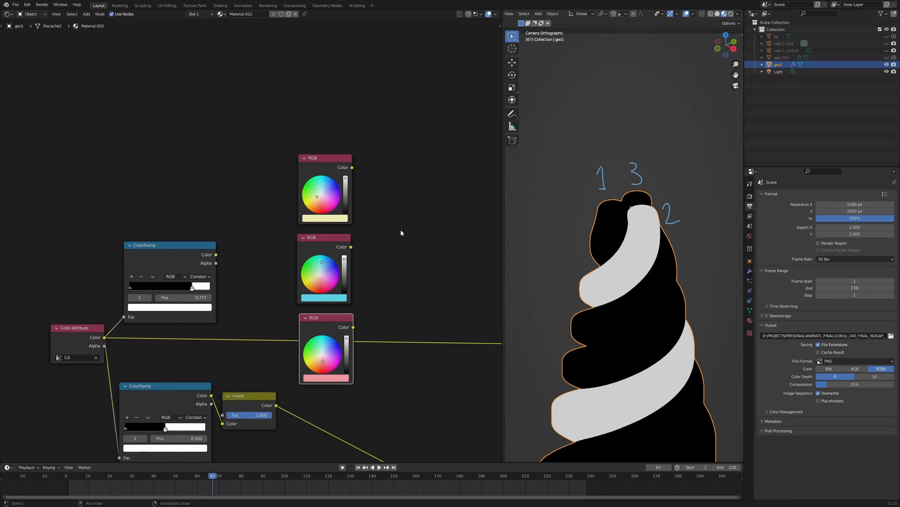
Move the three RGB nodes together higher up, clear of the Color Attribute link to the shader.
{"action": "mouse_move", "coordinate": [265, 141]}
{"action": "left_mouse_down"}
{"action": "mouse_move", "coordinate": [335, 342]}
{"action": "mouse_move", "coordinate": [326, 335]}
{"action": "mouse_move", "coordinate": [333, 248]}
{"action": "left_mouse_up"}
{"action": "key", "text": "ctrl+z"}
{"action": "left_click", "coordinate": [414, 234]}
{"action": "left_click", "coordinate": [378, 226]}
{"action": "middle_click_drag", "start_coordinate": [379, 226], "coordinate": [341, 204]}
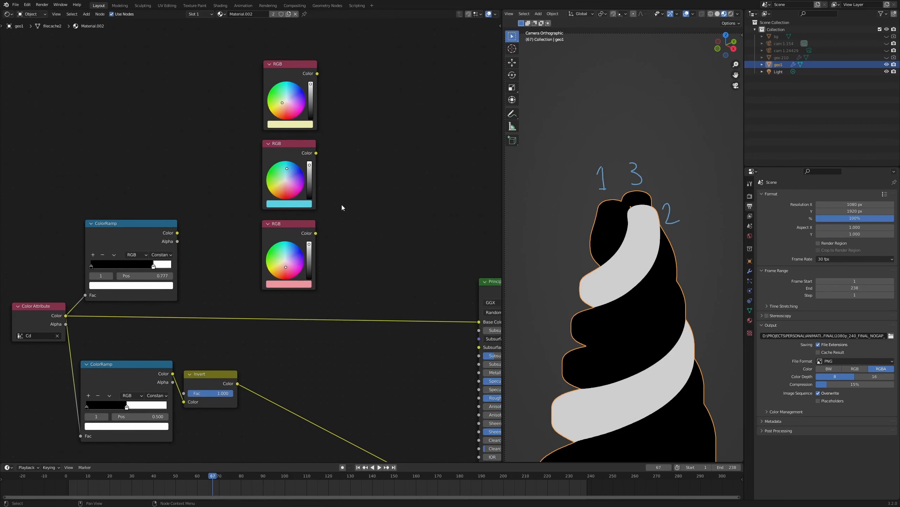
Add a MixRGB node in the empty space beyond the blue and pink RGB nodes.
{"action": "key", "text": "shift+a"}
{"action": "type", "text": "mix"}
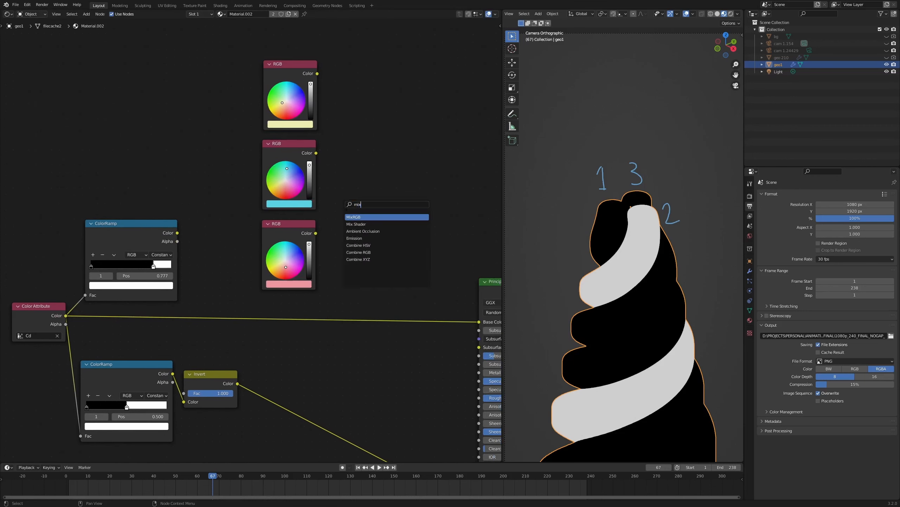
{"action": "key", "text": "Return"}
{"action": "left_click", "coordinate": [372, 204]}
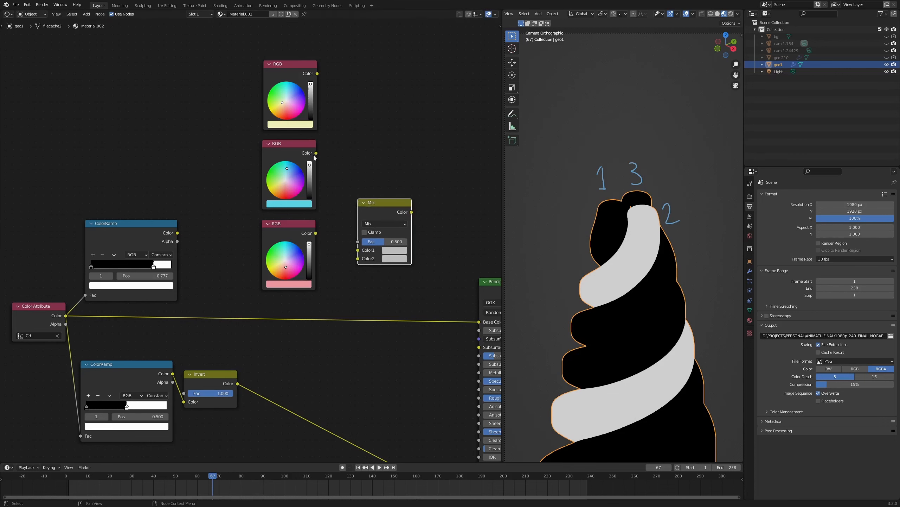
Connect the blue RGB node to the Mix node's Color1 and the pink one to Color2, and preview the Mix output.
{"action": "left_click", "coordinate": [315, 155]}
{"action": "left_click_drag", "start_coordinate": [316, 153], "coordinate": [357, 250]}
{"action": "left_click_drag", "start_coordinate": [358, 259], "coordinate": [316, 233]}
{"action": "left_click_drag", "start_coordinate": [385, 202], "coordinate": [396, 183]}
{"action": "left_click", "coordinate": [394, 184], "text": "ctrl+shift"}
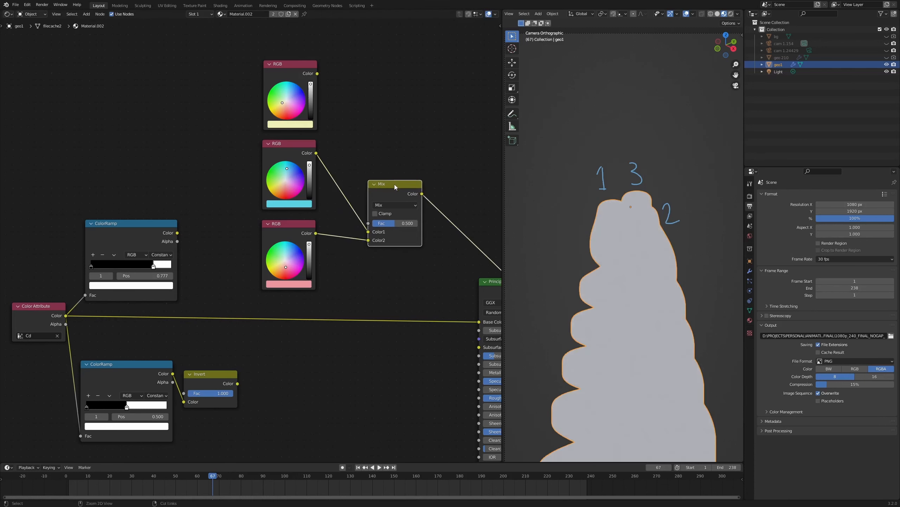
Try the Mix node's factor at 1, 0 and 1 again to compare its pink and blue inputs.
{"action": "scroll", "coordinate": [328, 233], "scroll_direction": "up", "scroll_amount": 2}
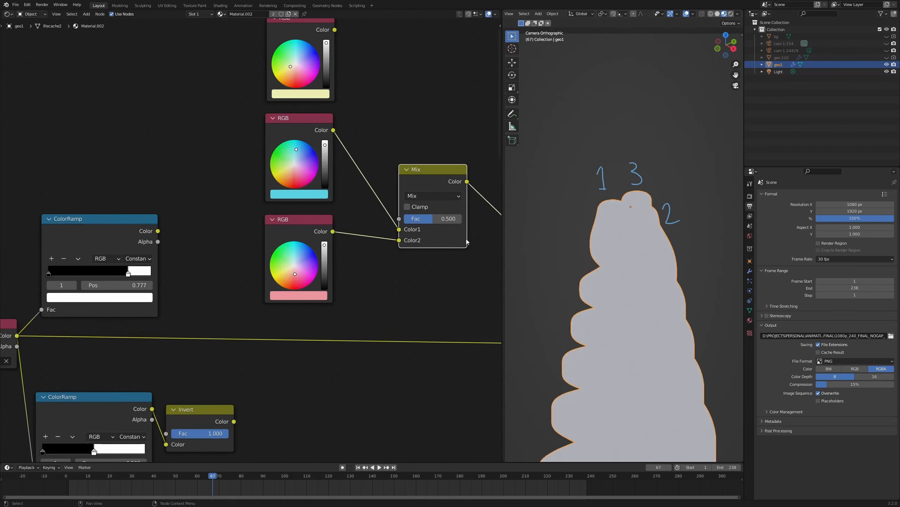
{"action": "left_click", "coordinate": [430, 219]}
{"action": "type", "text": "1"}
{"action": "key", "text": "Return"}
{"action": "mouse_move", "coordinate": [295, 224]}
{"action": "left_mouse_down"}
{"action": "mouse_move", "coordinate": [286, 230]}
{"action": "mouse_move", "coordinate": [293, 231]}
{"action": "left_mouse_up"}
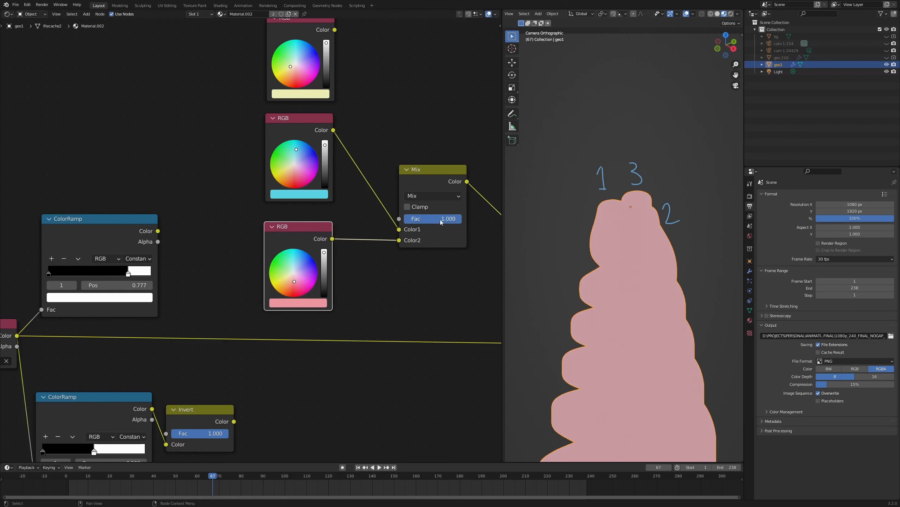
{"action": "left_click_drag", "start_coordinate": [442, 221], "coordinate": [381, 220]}
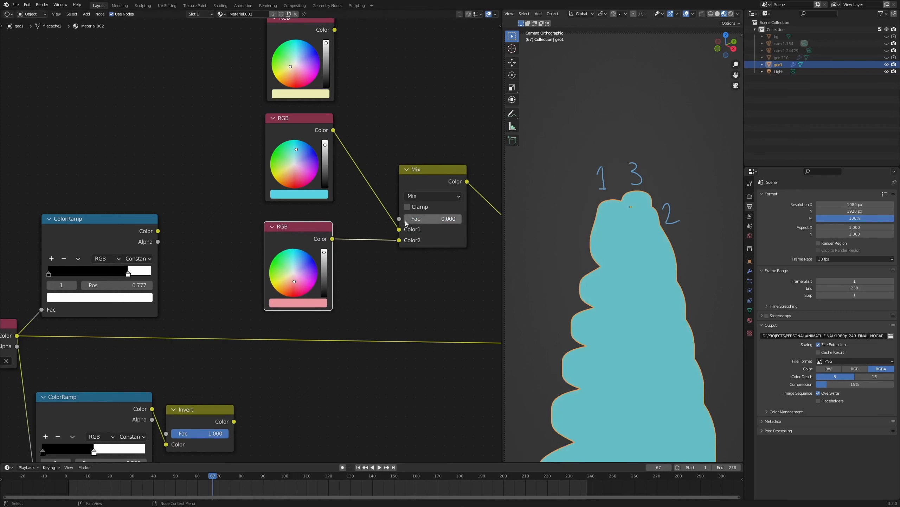
{"action": "left_click", "coordinate": [433, 219]}
{"action": "type", "text": "1"}
{"action": "key", "text": "Return"}
Preview the ColorRamp with position 0.777, connect its Color output to the Mix node's Fac, and preview the Mix result.
{"action": "left_click", "coordinate": [109, 235], "text": "ctrl+shift"}
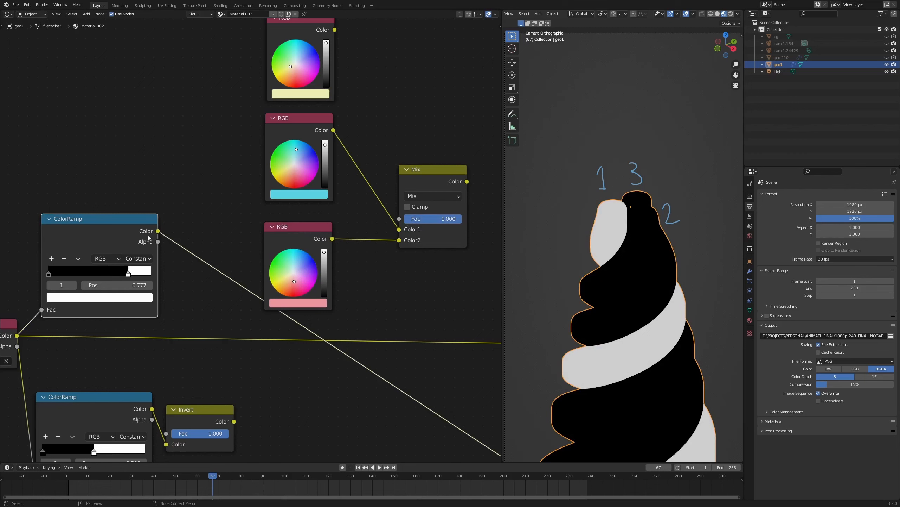
{"action": "left_click_drag", "start_coordinate": [158, 231], "coordinate": [399, 218]}
{"action": "left_click", "coordinate": [431, 173], "text": "ctrl+shift"}
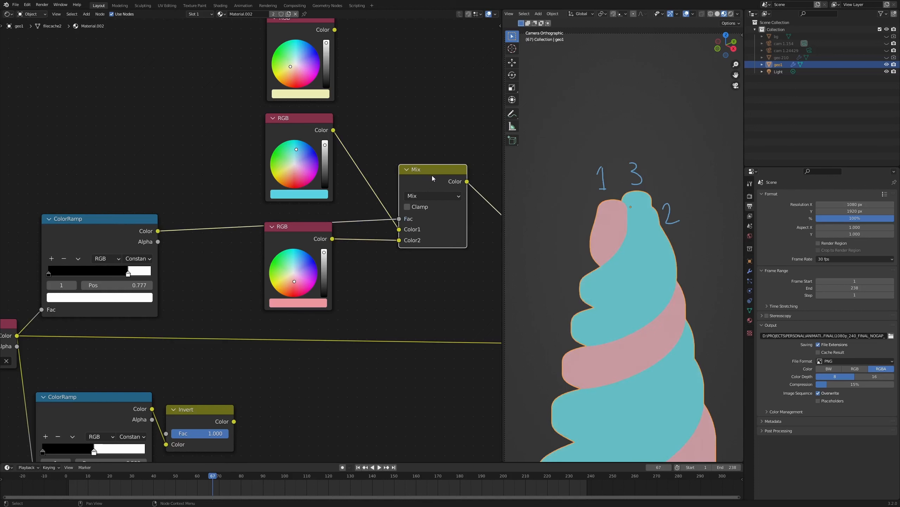
Rearrange the RGB nodes by lowering the pink one, raising the yellow one and placing the blue one directly beneath the yellow.
{"action": "left_click_drag", "start_coordinate": [286, 236], "coordinate": [285, 245]}
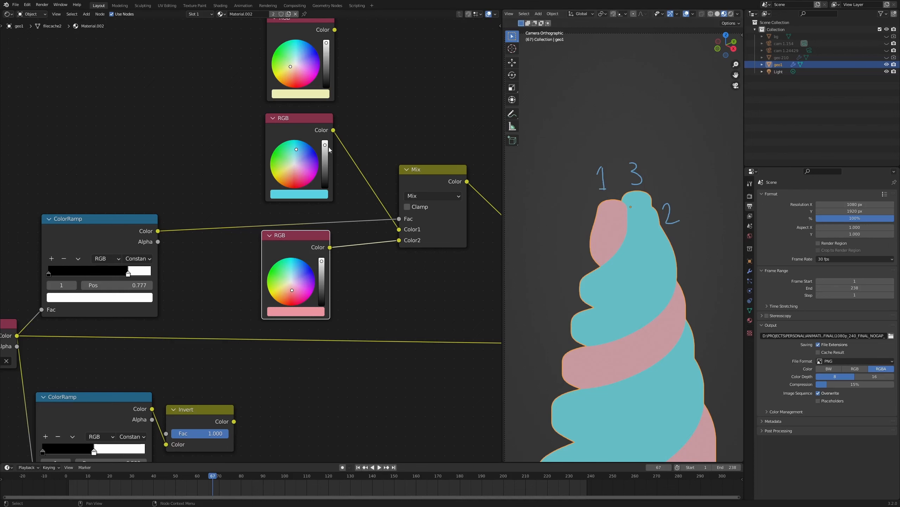
{"action": "mouse_move", "coordinate": [301, 118]}
{"action": "left_mouse_down"}
{"action": "mouse_move", "coordinate": [285, 133]}
{"action": "mouse_move", "coordinate": [296, 135]}
{"action": "left_mouse_up"}
{"action": "scroll", "coordinate": [326, 144], "scroll_direction": "down", "scroll_amount": 2}
{"action": "scroll", "coordinate": [327, 144], "scroll_direction": "down", "scroll_amount": 1}
{"action": "middle_click_drag", "start_coordinate": [333, 111], "coordinate": [351, 154]}
{"action": "scroll", "coordinate": [332, 198], "scroll_direction": "up", "scroll_amount": 2}
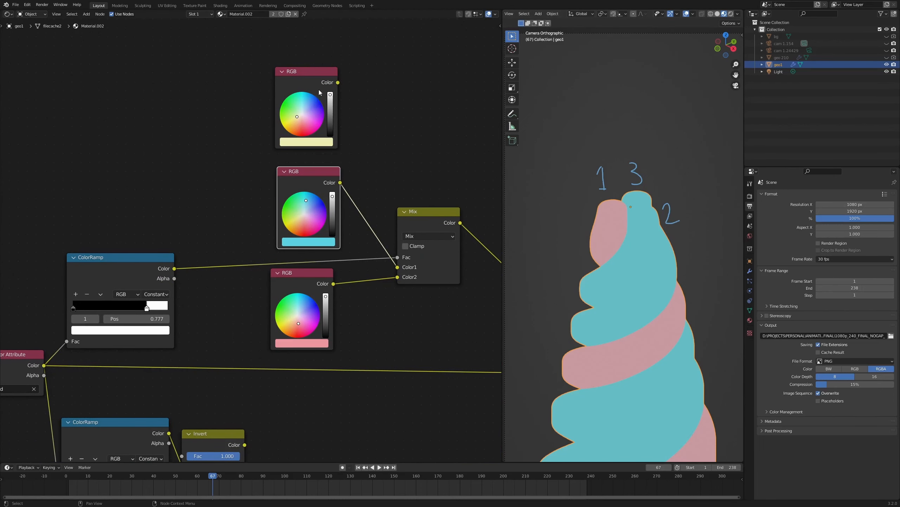
{"action": "middle_click_drag", "start_coordinate": [362, 107], "coordinate": [391, 154]}
{"action": "left_click_drag", "start_coordinate": [333, 119], "coordinate": [327, 69]}
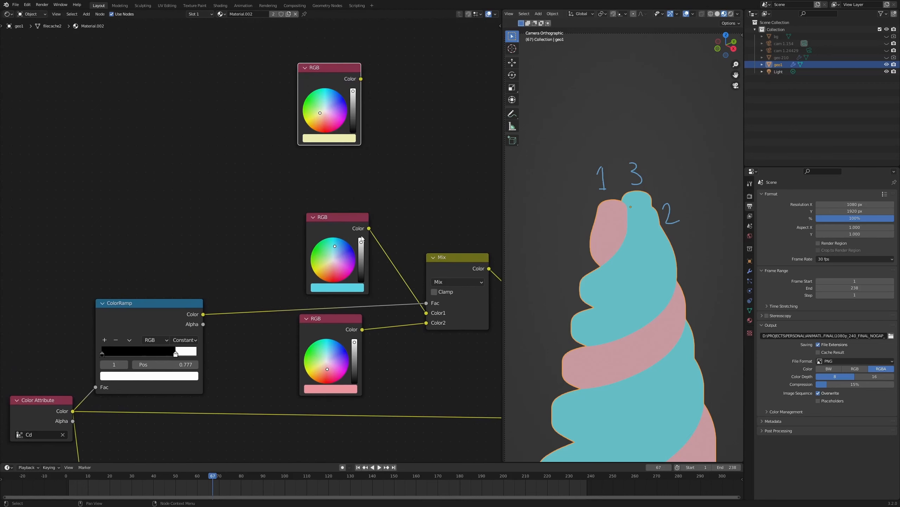
{"action": "left_click_drag", "start_coordinate": [340, 224], "coordinate": [332, 157]}
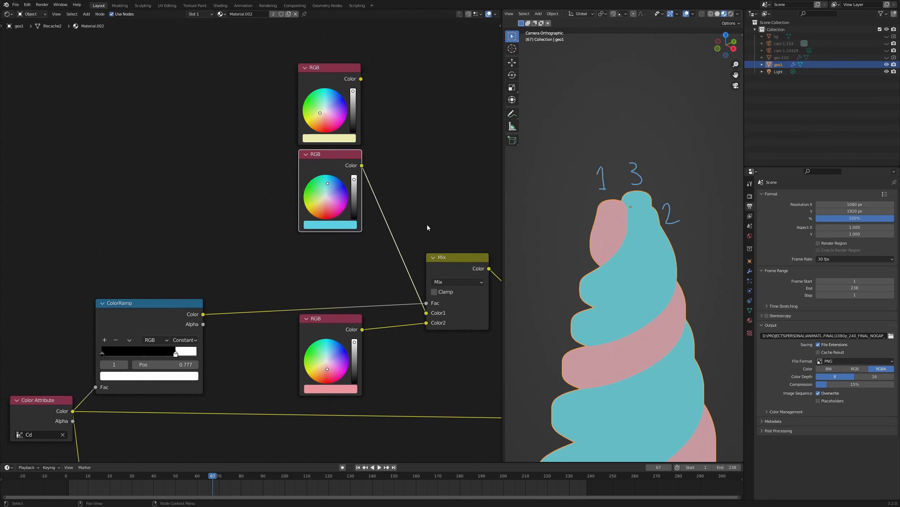
Move the yellow and blue RGB nodes together to the area above the 0.777 ColorRamp.
{"action": "middle_click_drag", "start_coordinate": [427, 224], "coordinate": [429, 200]}
{"action": "left_click_drag", "start_coordinate": [218, 72], "coordinate": [328, 159]}
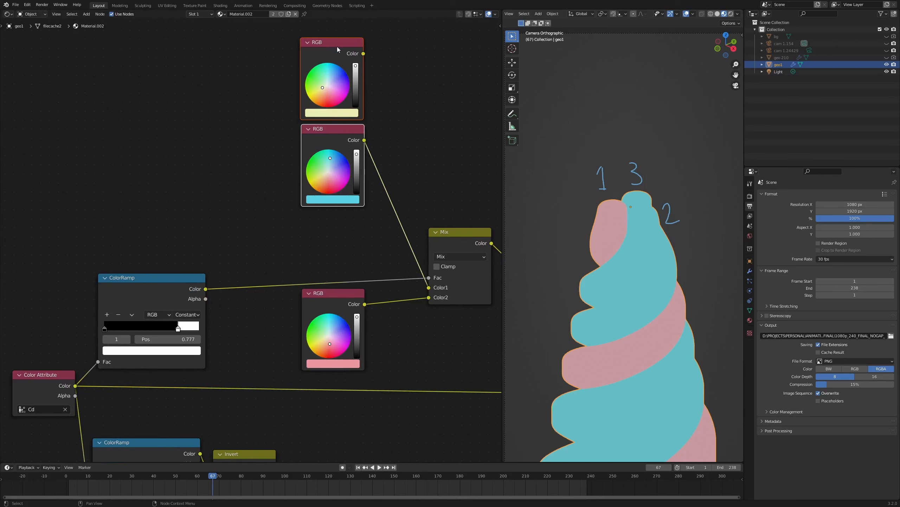
{"action": "left_click_drag", "start_coordinate": [338, 50], "coordinate": [226, 66]}
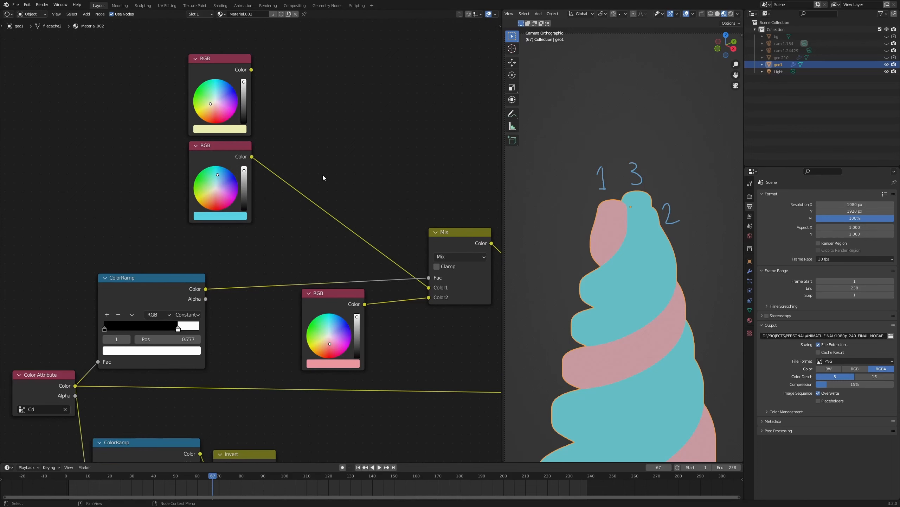
Move the 0.500 ColorRamp and its Invert node together up beside the yellow and blue RGB nodes.
{"action": "middle_click_drag", "start_coordinate": [287, 234], "coordinate": [290, 200]}
{"action": "scroll", "coordinate": [250, 252], "scroll_direction": "down", "scroll_amount": 3}
{"action": "middle_click_drag", "start_coordinate": [249, 322], "coordinate": [271, 299]}
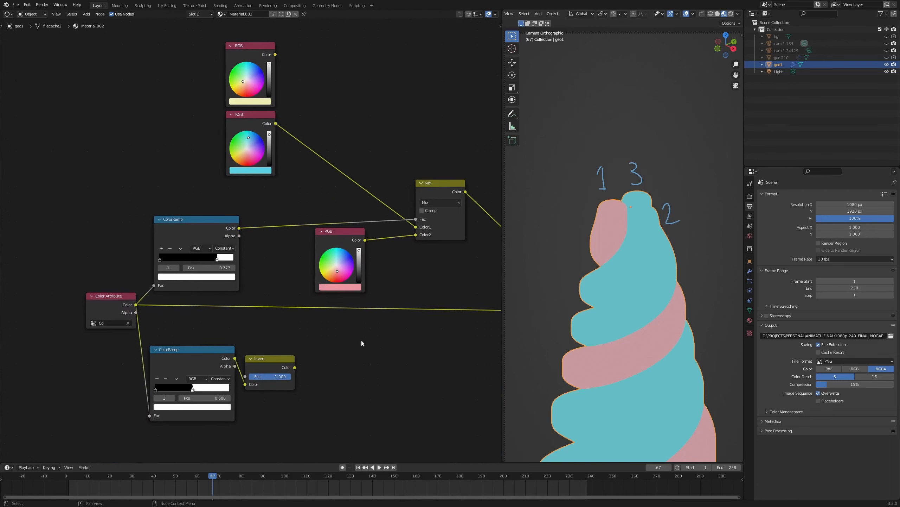
{"action": "left_click_drag", "start_coordinate": [340, 349], "coordinate": [223, 372]}
{"action": "scroll", "coordinate": [247, 284], "scroll_direction": "down", "scroll_amount": 1}
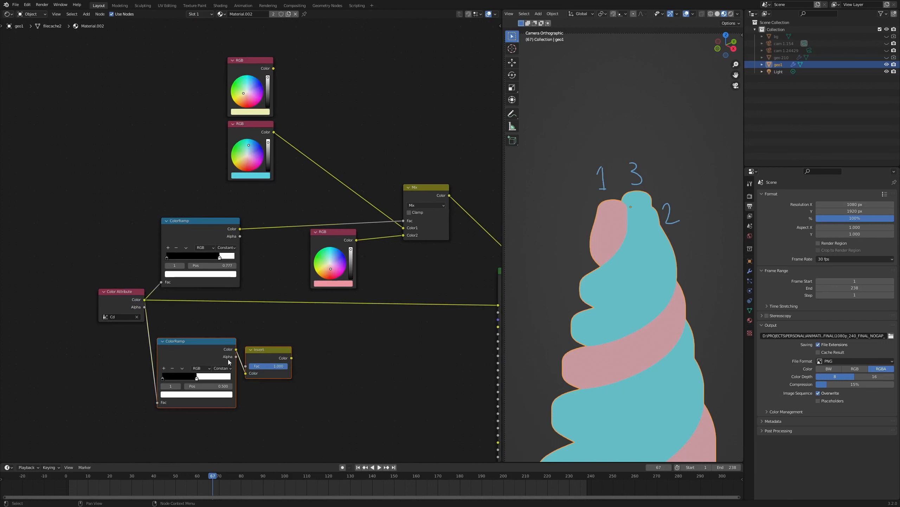
{"action": "left_click_drag", "start_coordinate": [223, 340], "coordinate": [152, 98]}
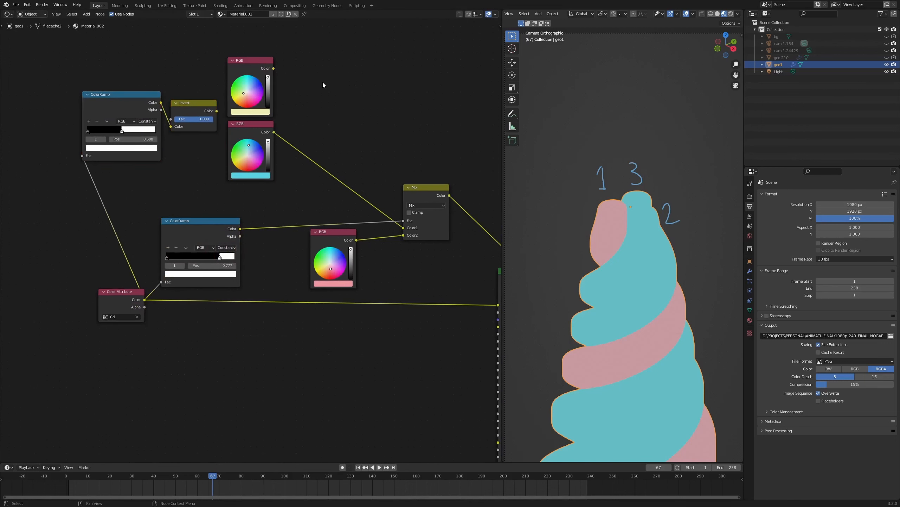
Preview the 0.500 ColorRamp, the Invert node, the blue RGB node and the Mix node to compare which strands each one covers.
{"action": "scroll", "coordinate": [374, 166], "scroll_direction": "up", "scroll_amount": 1}
{"action": "scroll", "coordinate": [374, 166], "scroll_direction": "up", "scroll_amount": 2}
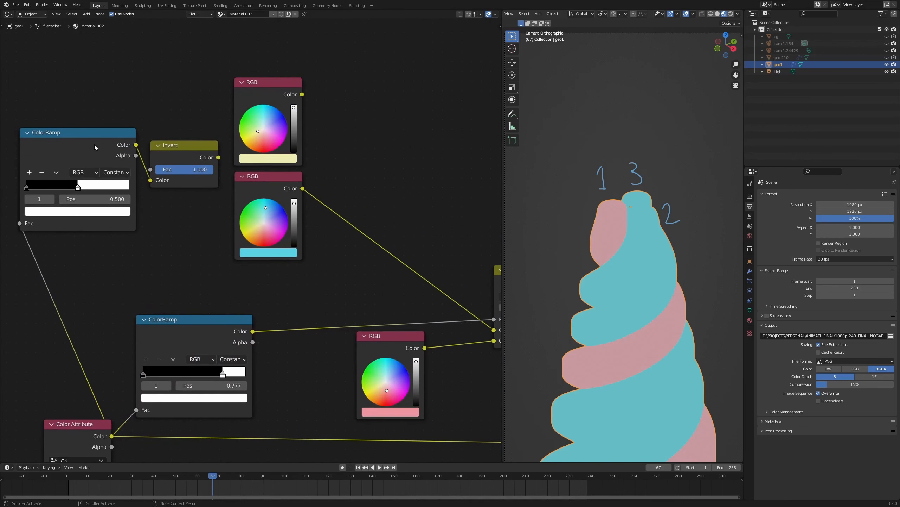
{"action": "left_click", "coordinate": [94, 144], "text": "ctrl+shift"}
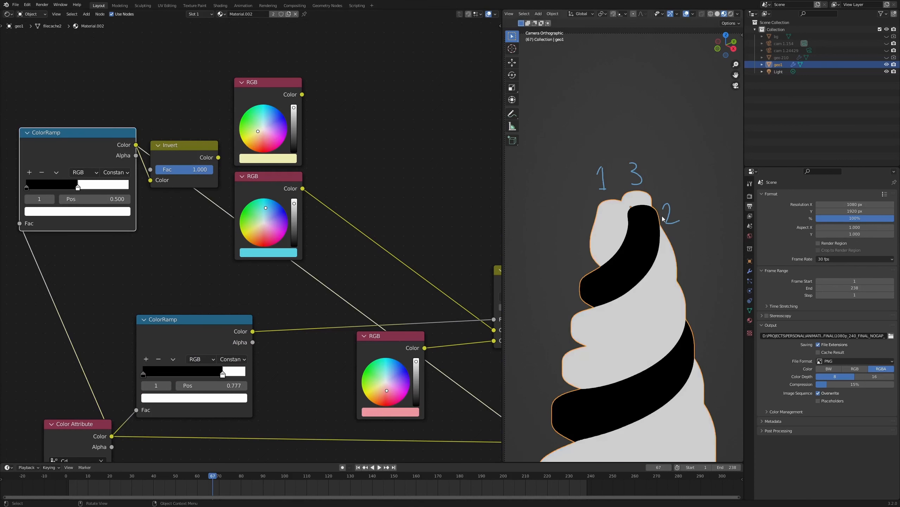
{"action": "left_click", "coordinate": [178, 145], "text": "ctrl+shift"}
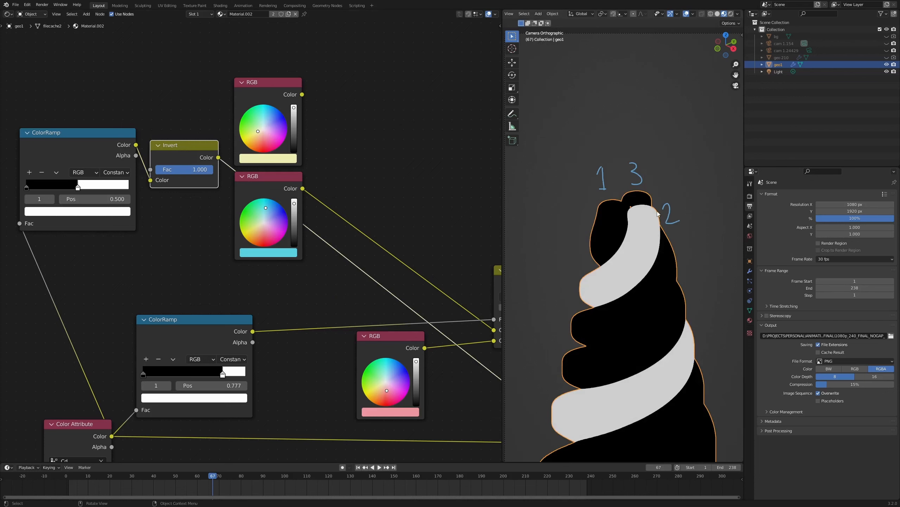
{"action": "middle_click_drag", "start_coordinate": [443, 320], "coordinate": [301, 236]}
{"action": "left_click", "coordinate": [394, 194], "text": "ctrl+shift"}
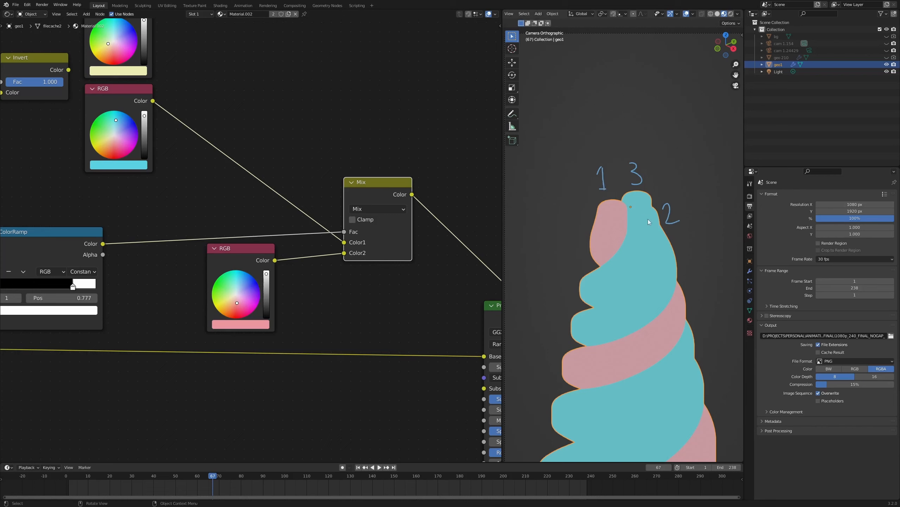
{"action": "middle_click_drag", "start_coordinate": [245, 137], "coordinate": [404, 177]}
{"action": "left_click", "coordinate": [76, 99], "text": "ctrl+shift"}
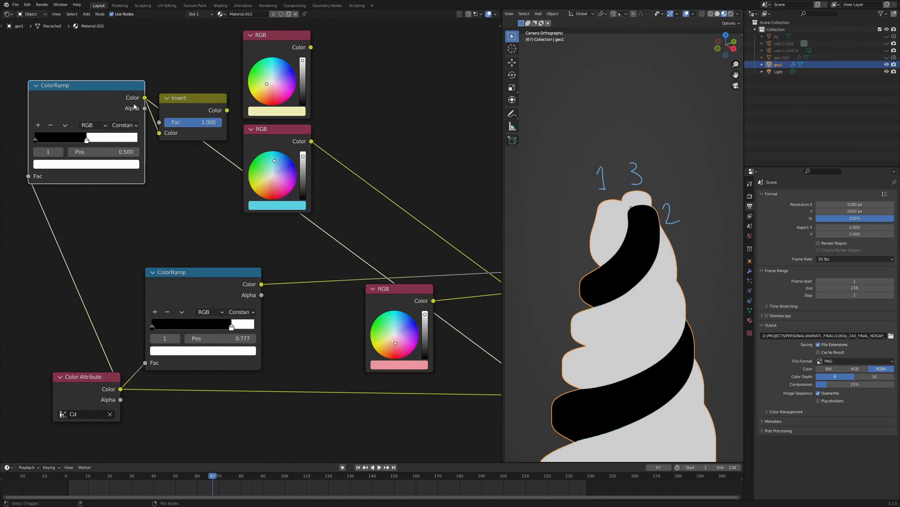
{"action": "left_click", "coordinate": [188, 103], "text": "ctrl+shift"}
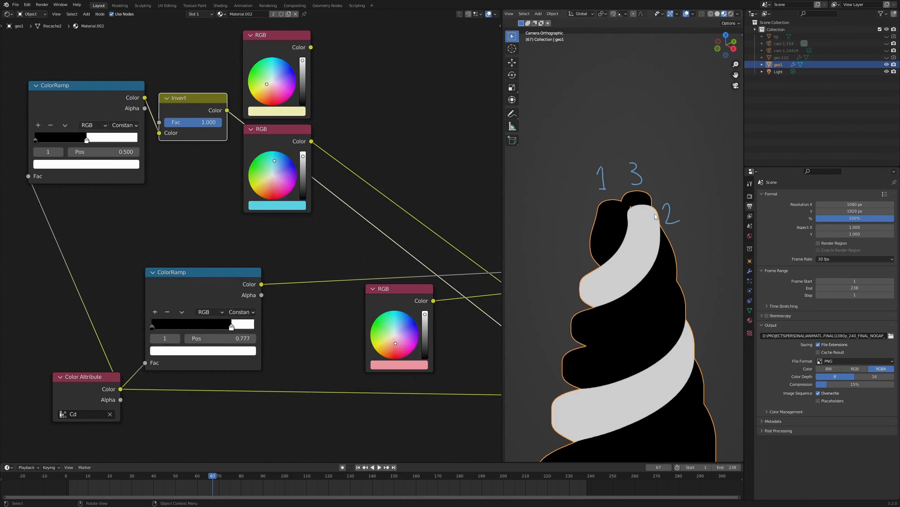
{"action": "scroll", "coordinate": [383, 194], "scroll_direction": "down", "scroll_amount": 2}
{"action": "middle_click_drag", "start_coordinate": [370, 193], "coordinate": [274, 200]}
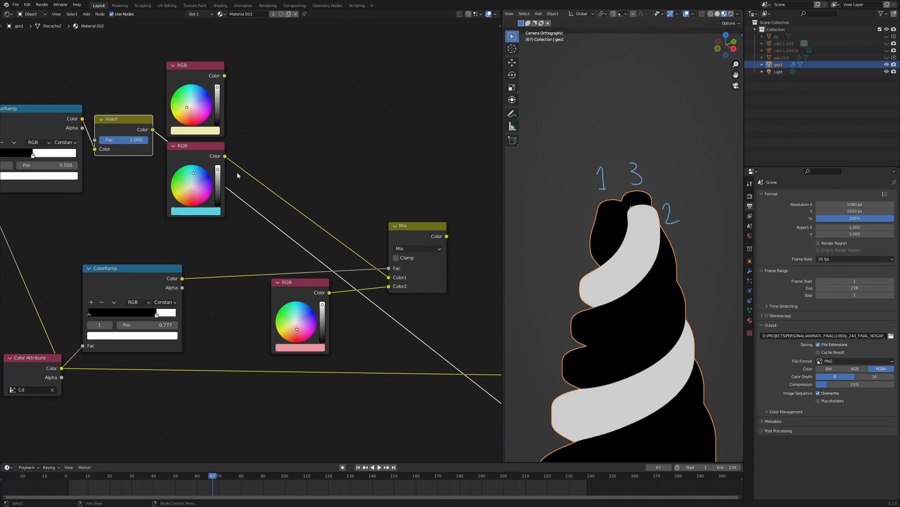
{"action": "left_click", "coordinate": [198, 155], "text": "ctrl+shift"}
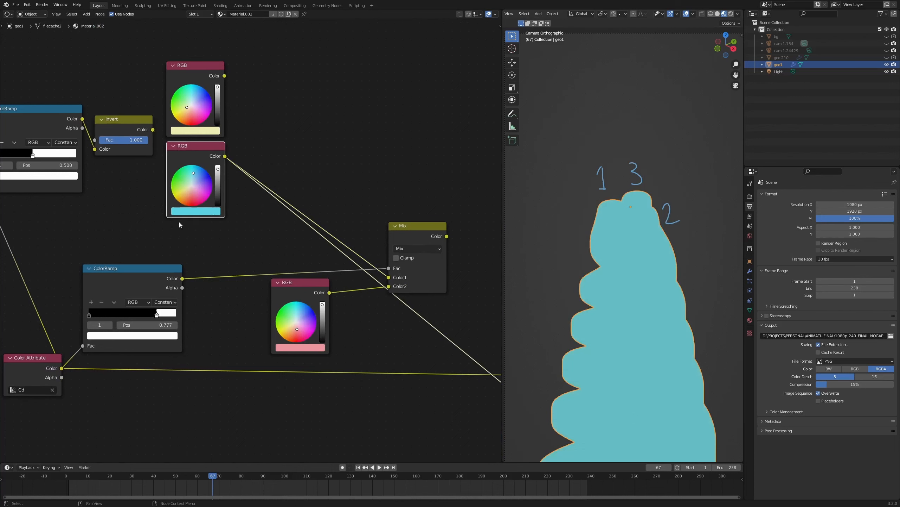
{"action": "left_click", "coordinate": [412, 229], "text": "ctrl+shift"}
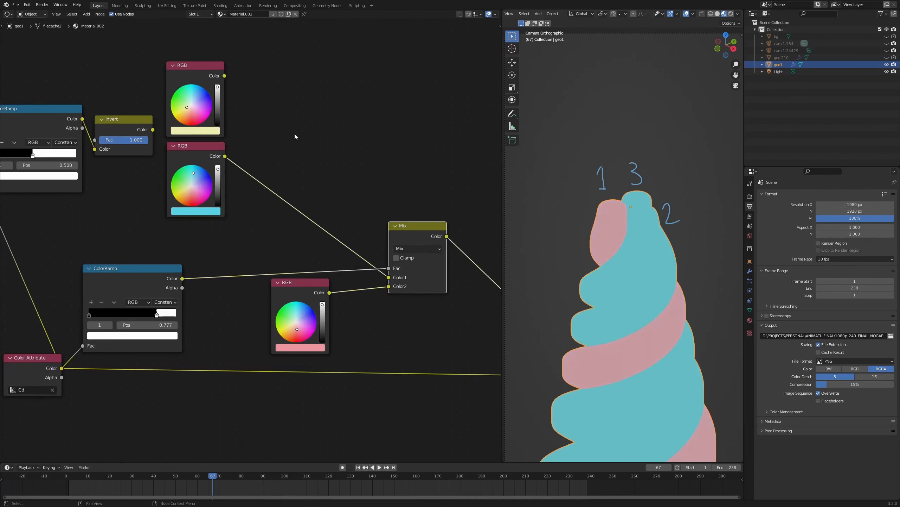
Insert a second MixRGB node on the link between the blue RGB and the Mix node, and connect the yellow RGB to its Color2.
{"action": "middle_click_drag", "start_coordinate": [295, 154], "coordinate": [263, 167]}
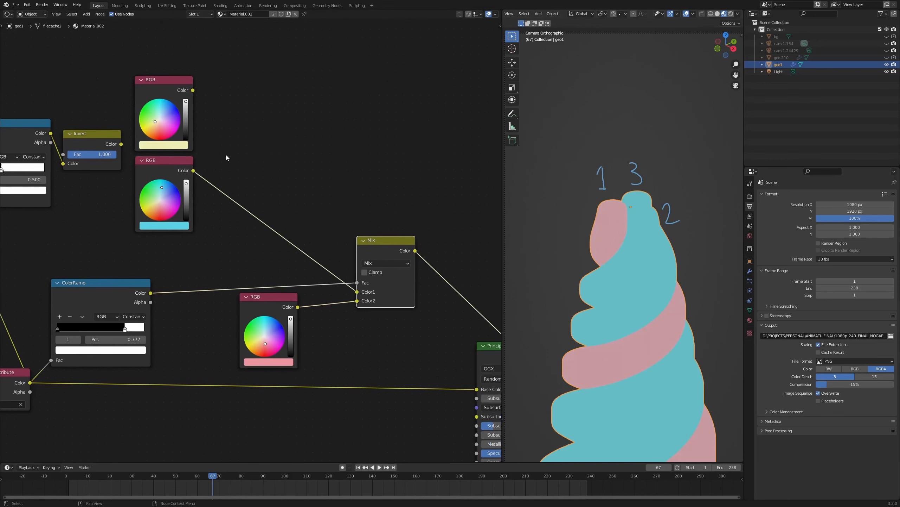
{"action": "key", "text": "shift+a"}
{"action": "type", "text": "mi"}
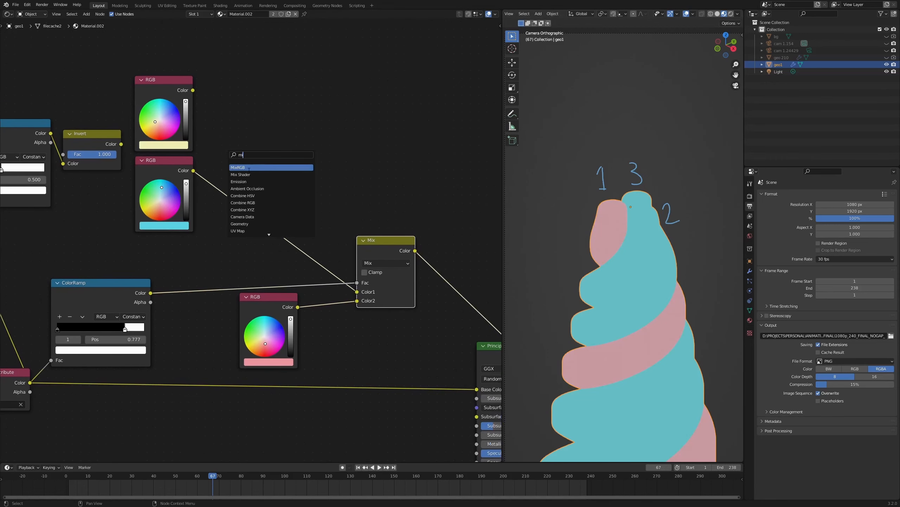
{"action": "key", "text": "Return"}
{"action": "left_click", "coordinate": [250, 170]}
{"action": "left_click_drag", "start_coordinate": [193, 90], "coordinate": [262, 237]}
Connect the Invert node's Color output to the new Mix node's Fac and preview the final Mix node with all three strand colors.
{"action": "middle_click_drag", "start_coordinate": [81, 131], "coordinate": [142, 132]}
{"action": "left_click", "coordinate": [149, 137], "text": "ctrl+shift"}
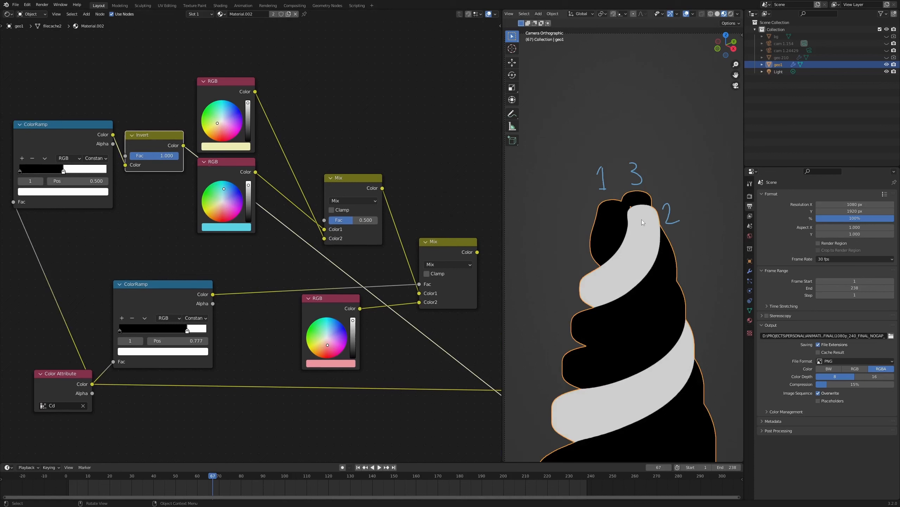
{"action": "left_click_drag", "start_coordinate": [184, 146], "coordinate": [324, 220]}
{"action": "middle_click_drag", "start_coordinate": [425, 197], "coordinate": [359, 153]}
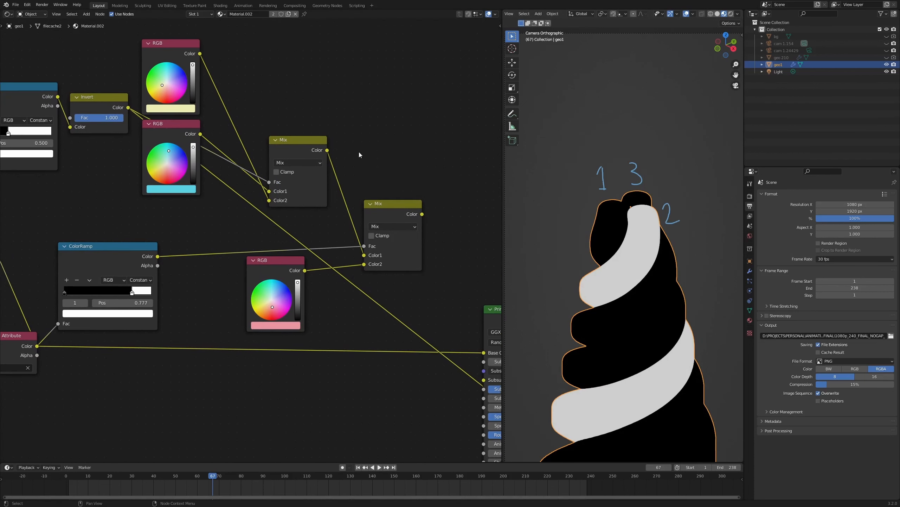
{"action": "left_click", "coordinate": [388, 205], "text": "ctrl+shift"}
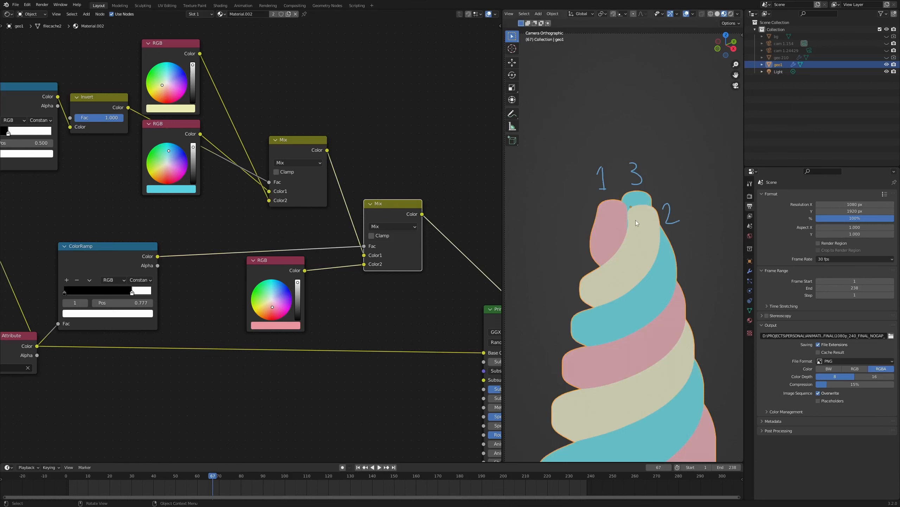
{"action": "scroll", "coordinate": [326, 269], "scroll_direction": "down", "scroll_amount": 2}
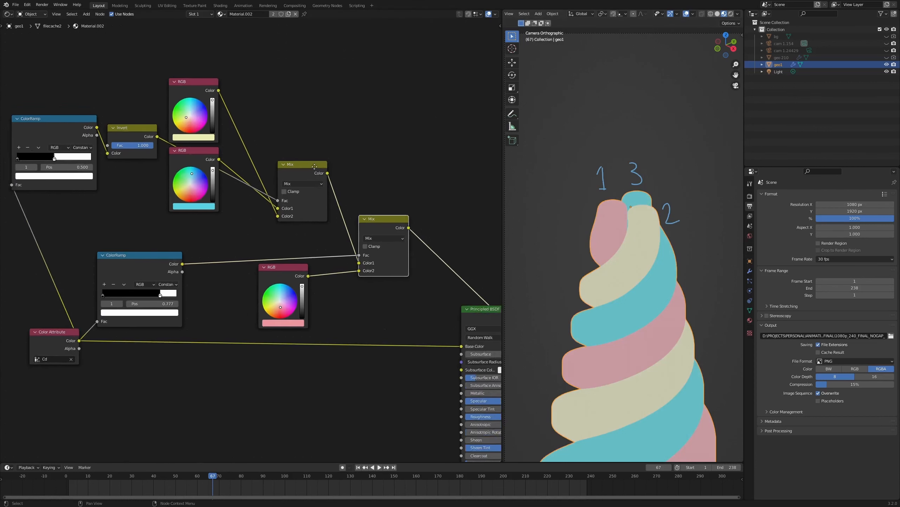
Move the yellow-blue Mix node up beside its RGB nodes, and shift the final Mix node and the 0.777 ColorRamp slightly upward.
{"action": "middle_click_drag", "start_coordinate": [326, 269], "coordinate": [374, 318]}
{"action": "left_click_drag", "start_coordinate": [351, 214], "coordinate": [349, 153]}
{"action": "left_click_drag", "start_coordinate": [428, 267], "coordinate": [428, 262]}
{"action": "middle_click_drag", "start_coordinate": [322, 273], "coordinate": [354, 212]}
{"action": "mouse_move", "coordinate": [216, 251]}
{"action": "left_mouse_down"}
{"action": "mouse_move", "coordinate": [208, 219]}
{"action": "mouse_move", "coordinate": [218, 235]}
{"action": "left_mouse_up"}
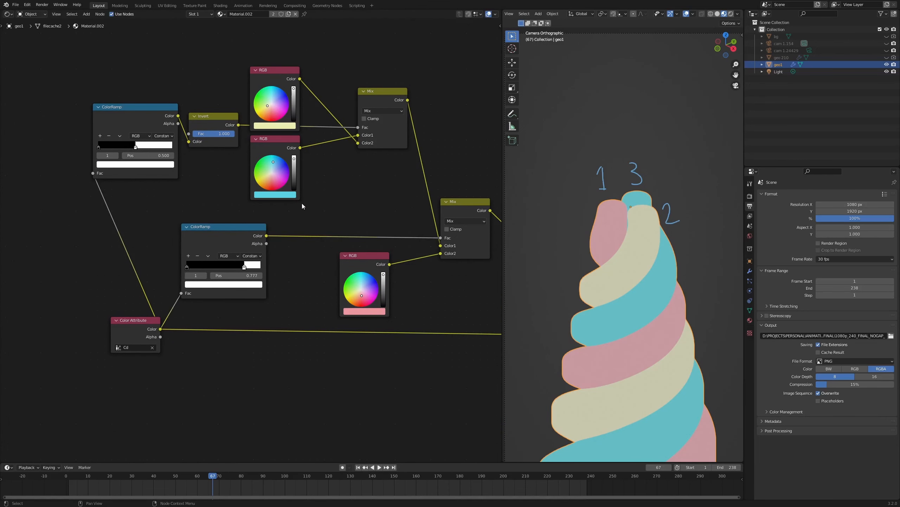
Move the Cd Color Attribute node further left, clear of both strand ColorRamps.
{"action": "middle_click_drag", "start_coordinate": [148, 249], "coordinate": [206, 216]}
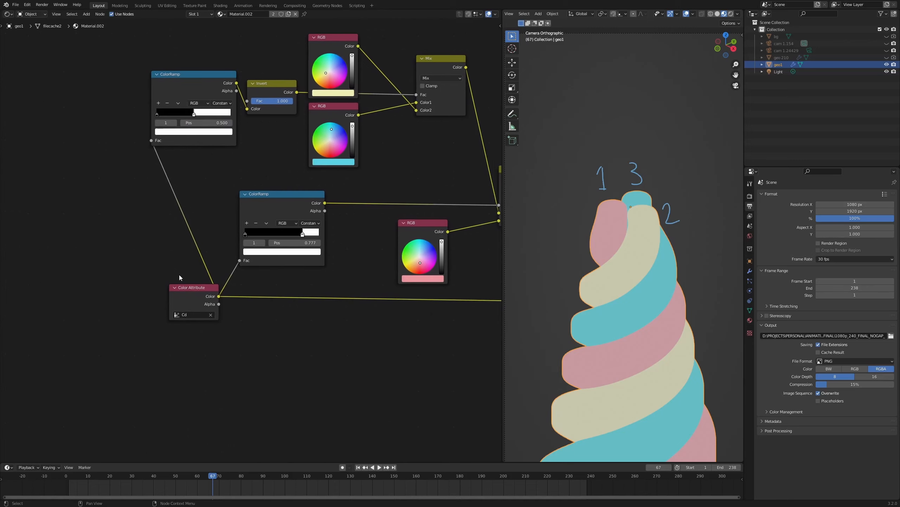
{"action": "left_click_drag", "start_coordinate": [193, 299], "coordinate": [80, 299]}
{"action": "left_click", "coordinate": [34, 190]}
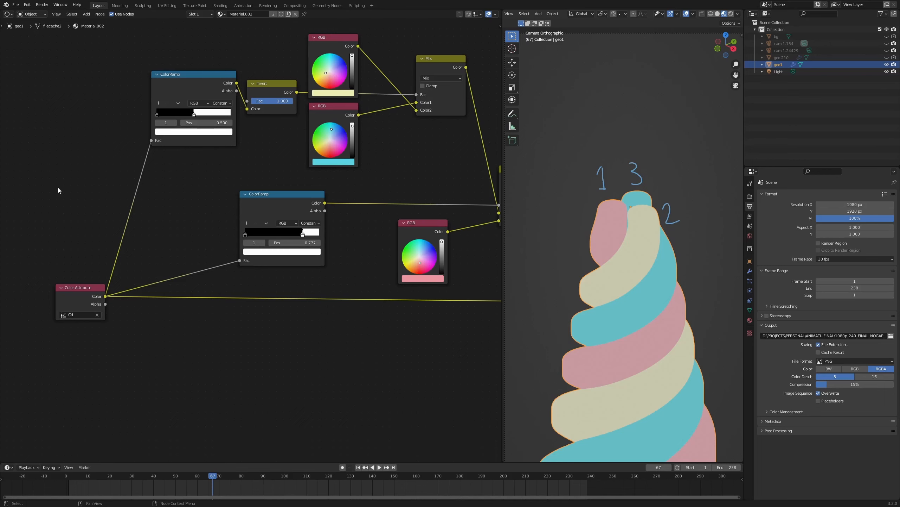
Move the Principled BSDF node further right of the final Mix and the 0.777 ColorRamp slightly left.
{"action": "scroll", "coordinate": [207, 200], "scroll_direction": "down", "scroll_amount": 1}
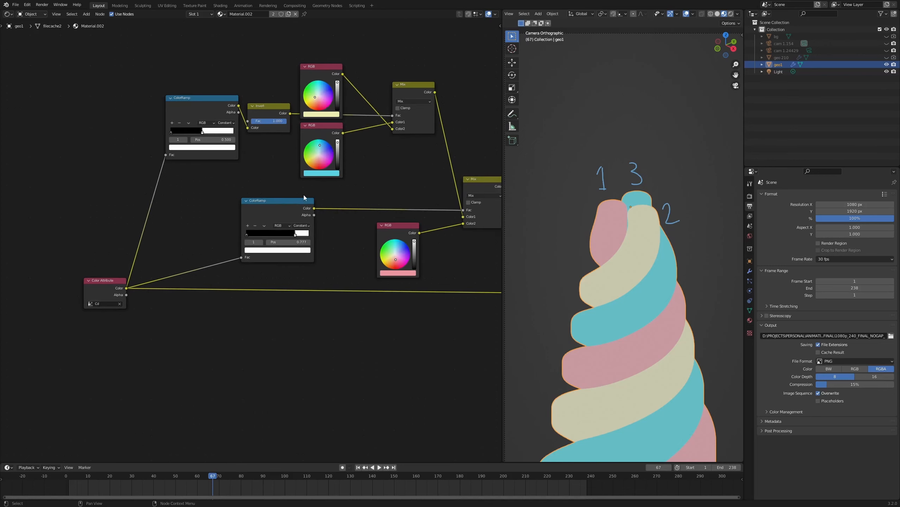
{"action": "middle_click_drag", "start_coordinate": [168, 189], "coordinate": [126, 192]}
{"action": "middle_click_drag", "start_coordinate": [347, 183], "coordinate": [239, 177]}
{"action": "middle_click_drag", "start_coordinate": [398, 185], "coordinate": [327, 167]}
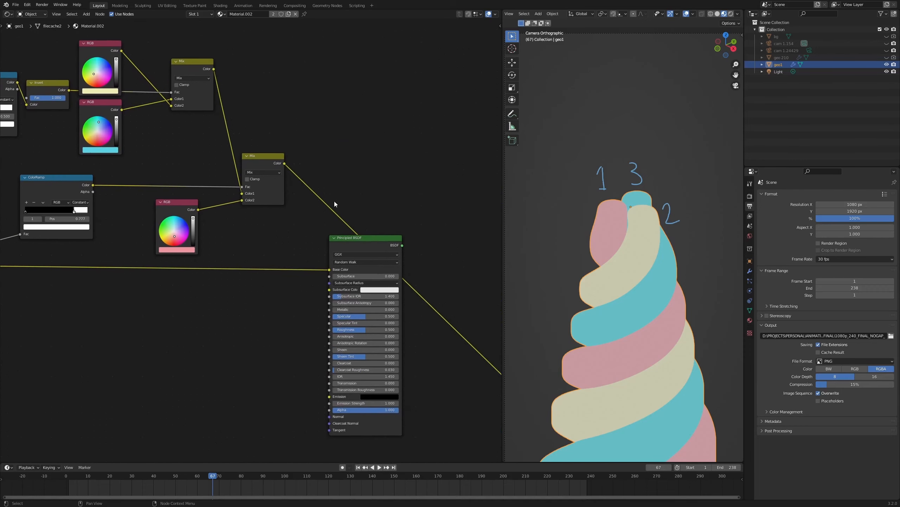
{"action": "left_click_drag", "start_coordinate": [385, 244], "coordinate": [429, 244]}
{"action": "mouse_move", "coordinate": [98, 173]}
{"action": "middle_mouse_down"}
{"action": "mouse_move", "coordinate": [227, 194]}
{"action": "mouse_move", "coordinate": [214, 206]}
{"action": "mouse_move", "coordinate": [295, 235]}
{"action": "middle_mouse_up"}
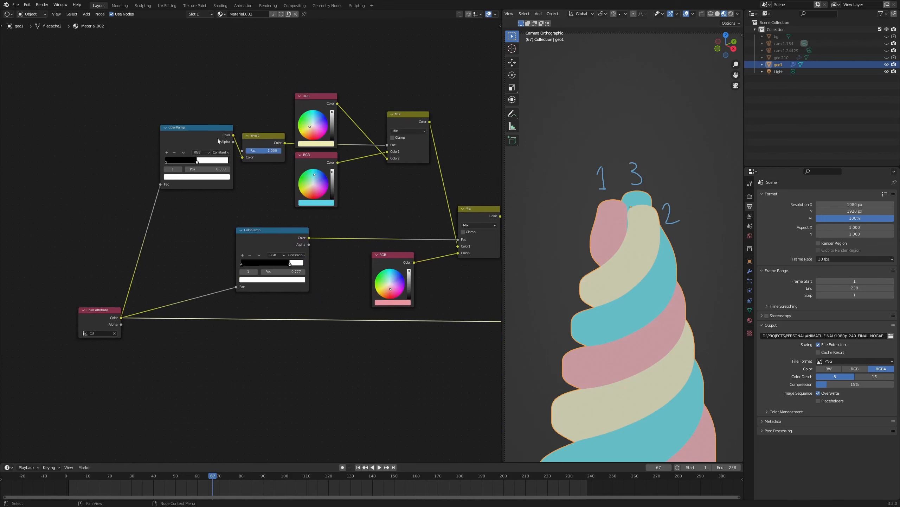
{"action": "left_click_drag", "start_coordinate": [285, 235], "coordinate": [261, 236]}
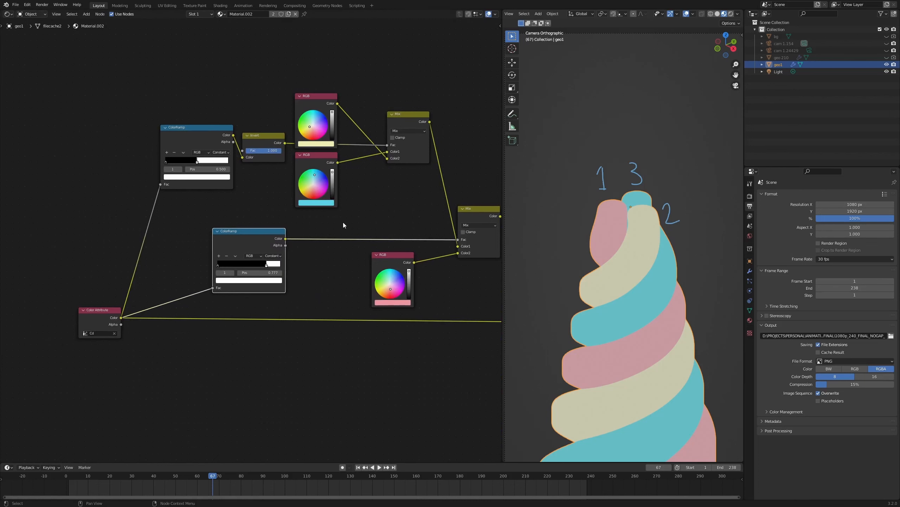
Preview the 0.777 ColorRamp mask, the Invert mask and the final Mix node to compare the strands they control.
{"action": "scroll", "coordinate": [344, 222], "scroll_direction": "up", "scroll_amount": 2}
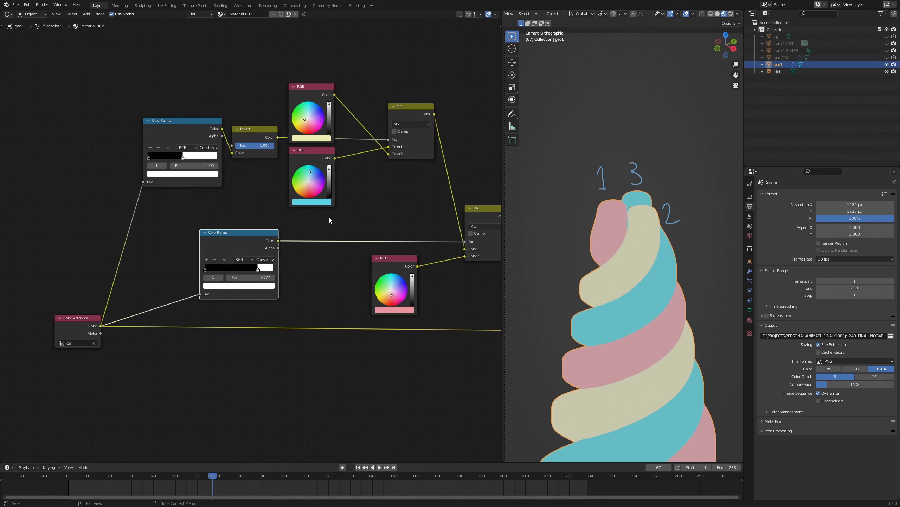
{"action": "scroll", "coordinate": [329, 220], "scroll_direction": "up", "scroll_amount": 1}
{"action": "left_click", "coordinate": [210, 238], "text": "ctrl+shift"}
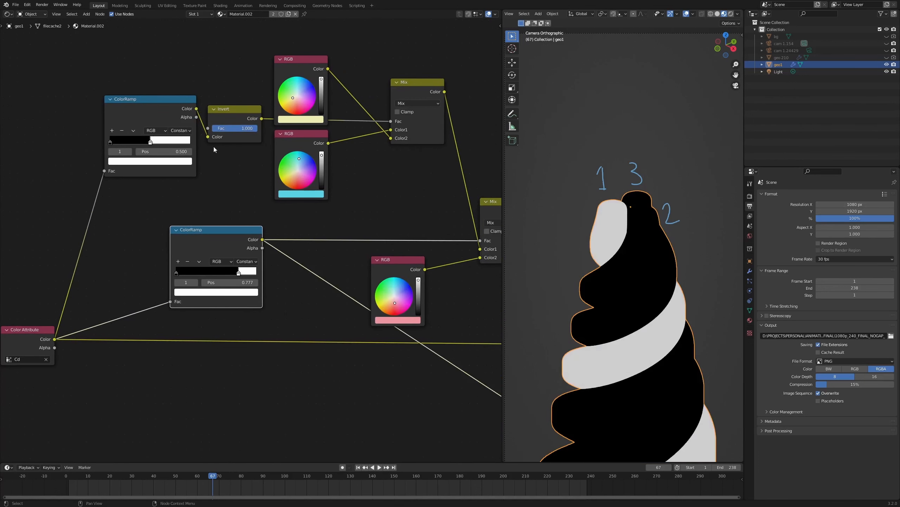
{"action": "left_click", "coordinate": [238, 112], "text": "ctrl+shift"}
{"action": "middle_click_drag", "start_coordinate": [409, 186], "coordinate": [310, 183]}
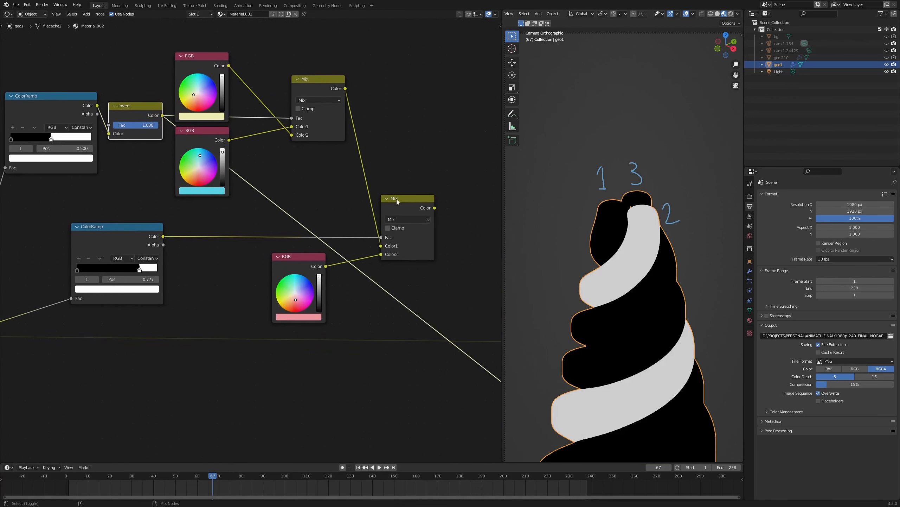
{"action": "left_click", "coordinate": [397, 199], "text": "ctrl+shift"}
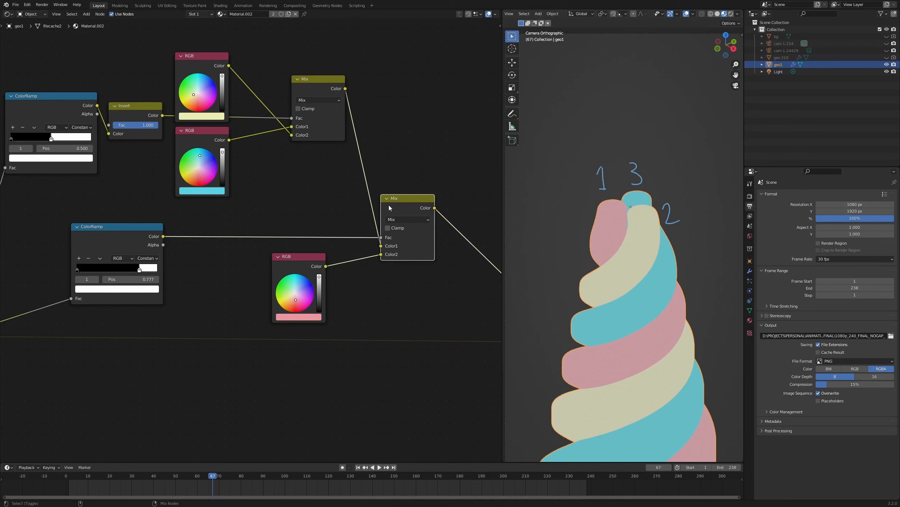
Mute and unmute the yellow-blue Mix node to compare its effect, and preview the Invert and final Mix nodes again.
{"action": "left_click", "coordinate": [315, 88]}
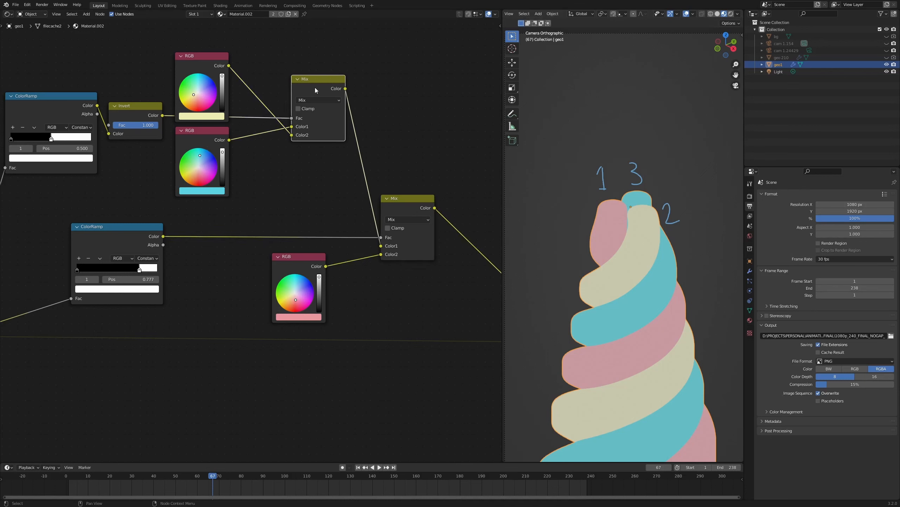
{"action": "key", "text": "m"}
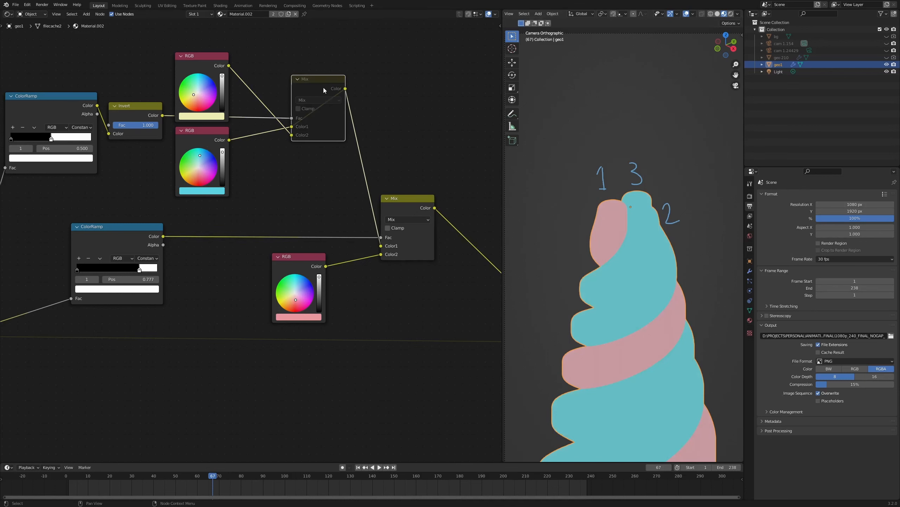
{"action": "key", "text": "m"}
{"action": "middle_click_drag", "start_coordinate": [171, 122], "coordinate": [265, 127]}
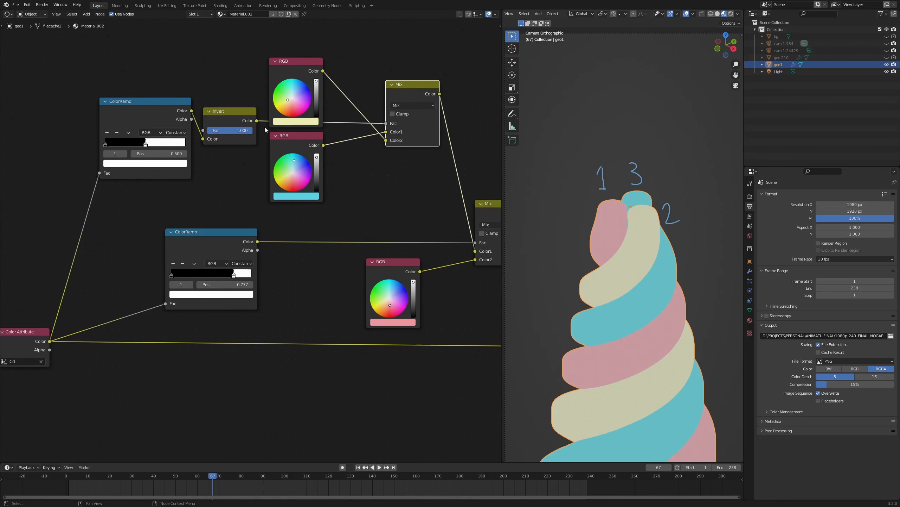
{"action": "left_click", "coordinate": [219, 116], "text": "ctrl+shift"}
{"action": "middle_click_drag", "start_coordinate": [484, 197], "coordinate": [343, 168]}
{"action": "left_click", "coordinate": [352, 174], "text": "ctrl+shift"}
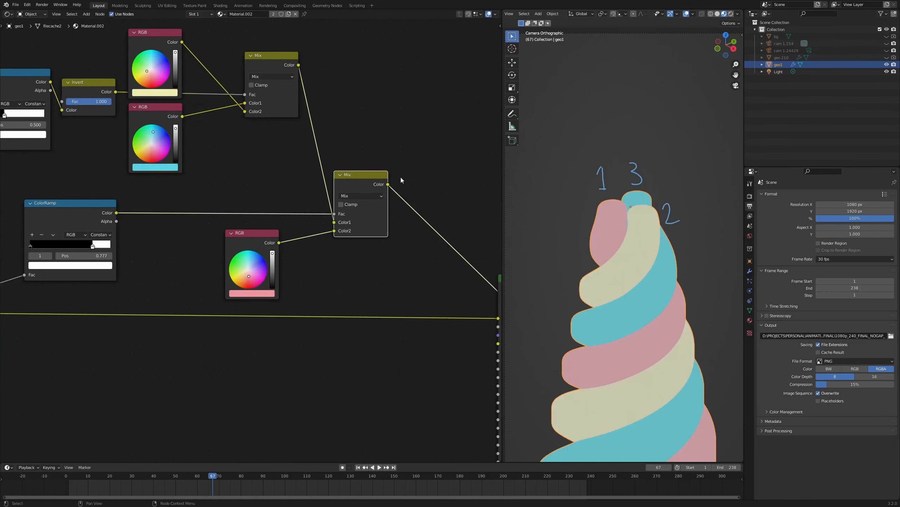
Erase the handwritten strand numbers 1, 2 and 3 drawn over the 3D viewport.
{"action": "mouse_move", "coordinate": [680, 224]}
{"action": "right_mouse_down"}
{"action": "mouse_move", "coordinate": [605, 160]}
{"action": "mouse_move", "coordinate": [637, 163]}
{"action": "mouse_move", "coordinate": [610, 175]}
{"action": "right_mouse_up"}
Connect the final Mix node's Color output to the Principled BSDF's Base Color and preview the Principled BSDF on the strands.
{"action": "scroll", "coordinate": [381, 171], "scroll_direction": "down", "scroll_amount": 4}
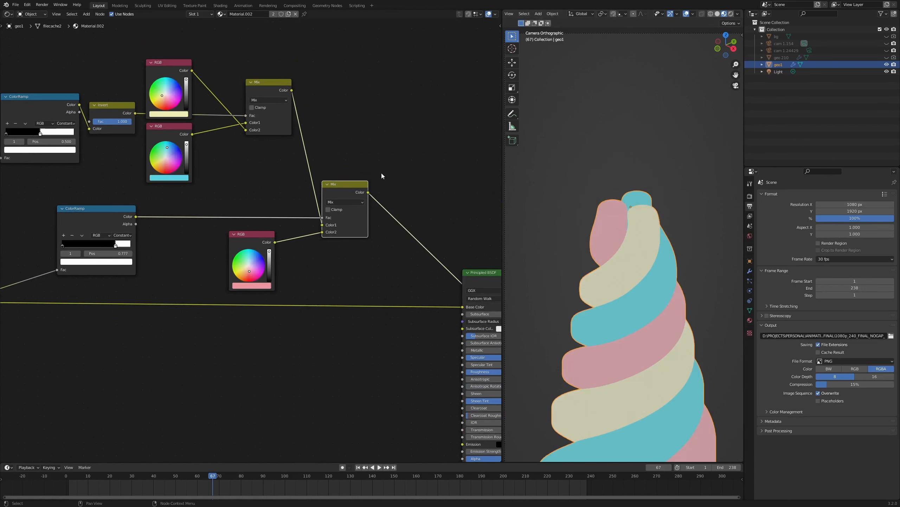
{"action": "middle_click_drag", "start_coordinate": [342, 197], "coordinate": [291, 172]}
{"action": "scroll", "coordinate": [292, 172], "scroll_direction": "up", "scroll_amount": 2}
{"action": "left_click_drag", "start_coordinate": [298, 161], "coordinate": [390, 266]}
{"action": "left_click", "coordinate": [431, 240], "text": "ctrl+shift"}
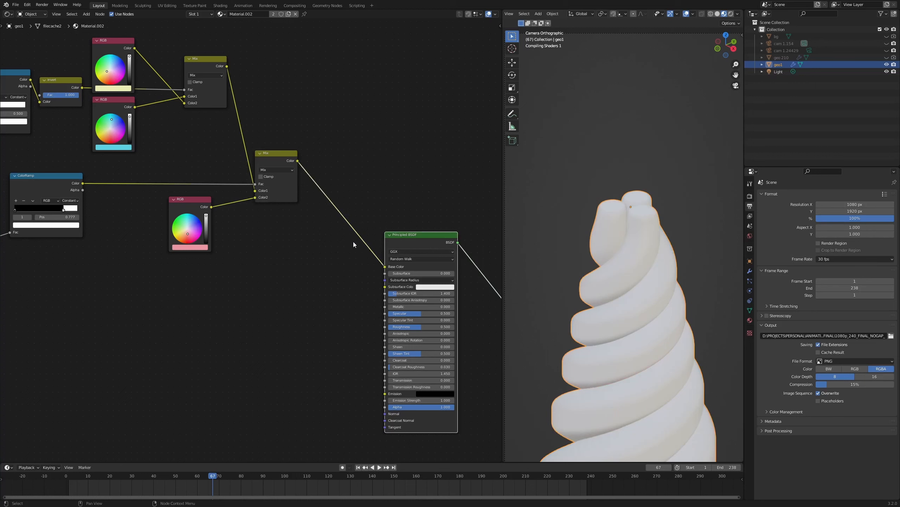
{"action": "scroll", "coordinate": [603, 228], "scroll_direction": "down", "scroll_amount": 1}
{"action": "scroll", "coordinate": [342, 287], "scroll_direction": "down", "scroll_amount": 4}
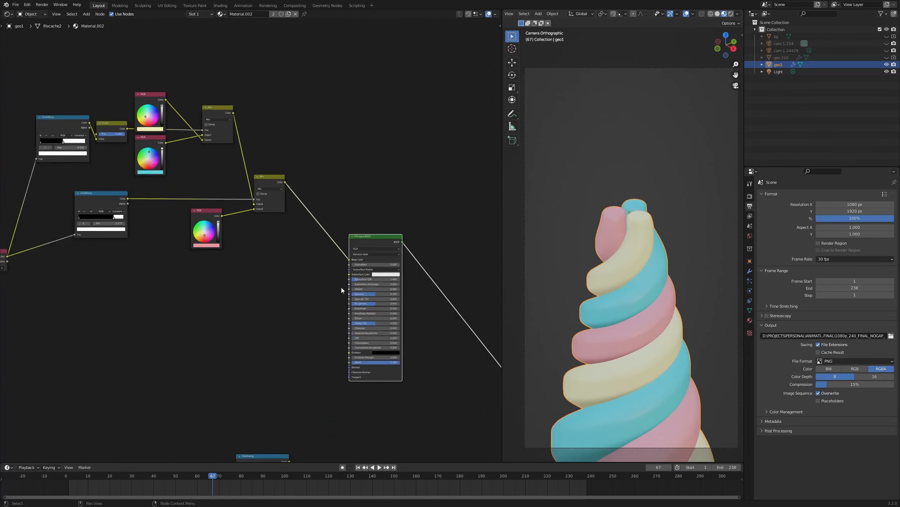
Preview the last Mix Shader of the older node setup below and examine its shading on the strands up close.
{"action": "middle_click_drag", "start_coordinate": [188, 303], "coordinate": [281, 217]}
{"action": "scroll", "coordinate": [218, 249], "scroll_direction": "down", "scroll_amount": 6}
{"action": "middle_click_drag", "start_coordinate": [219, 249], "coordinate": [372, 149]}
{"action": "middle_click_drag", "start_coordinate": [289, 236], "coordinate": [85, 139]}
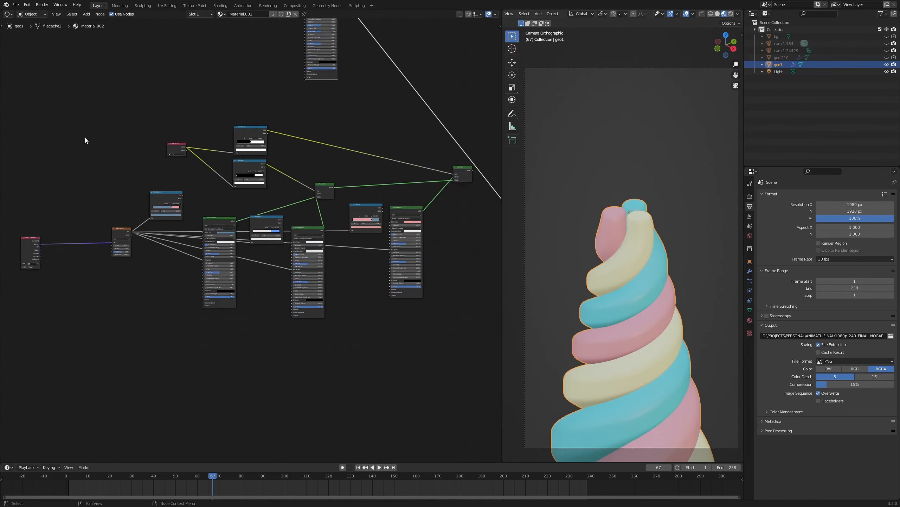
{"action": "middle_click_drag", "start_coordinate": [461, 176], "coordinate": [342, 184]}
{"action": "scroll", "coordinate": [343, 183], "scroll_direction": "up", "scroll_amount": 3}
{"action": "left_click", "coordinate": [372, 153], "text": "ctrl+shift"}
{"action": "scroll", "coordinate": [618, 268], "scroll_direction": "up", "scroll_amount": 5}
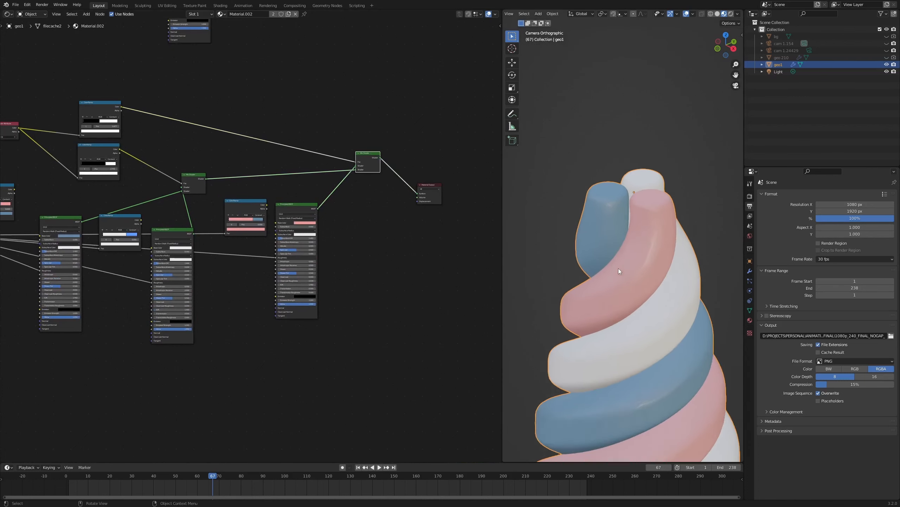
{"action": "scroll", "coordinate": [322, 241], "scroll_direction": "down", "scroll_amount": 4}
{"action": "middle_click_drag", "start_coordinate": [96, 248], "coordinate": [254, 239]}
{"action": "scroll", "coordinate": [254, 239], "scroll_direction": "up", "scroll_amount": 4}
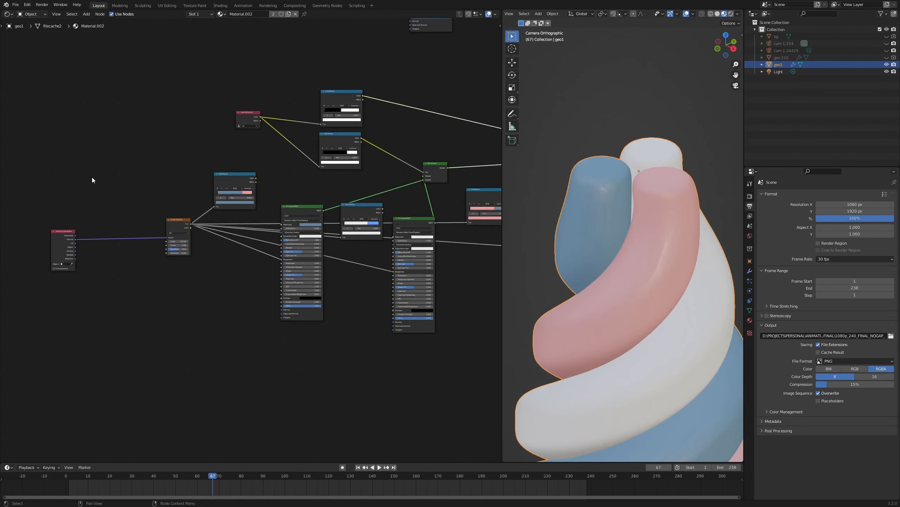
Duplicate the older setup's Texture Coordinate and Noise Texture nodes and place the copies below the pink RGB node.
{"action": "middle_click_drag", "start_coordinate": [38, 220], "coordinate": [209, 215]}
{"action": "left_click_drag", "start_coordinate": [231, 231], "coordinate": [302, 220]}
{"action": "middle_click_drag", "start_coordinate": [345, 158], "coordinate": [210, 236]}
{"action": "scroll", "coordinate": [210, 235], "scroll_direction": "down", "scroll_amount": 1}
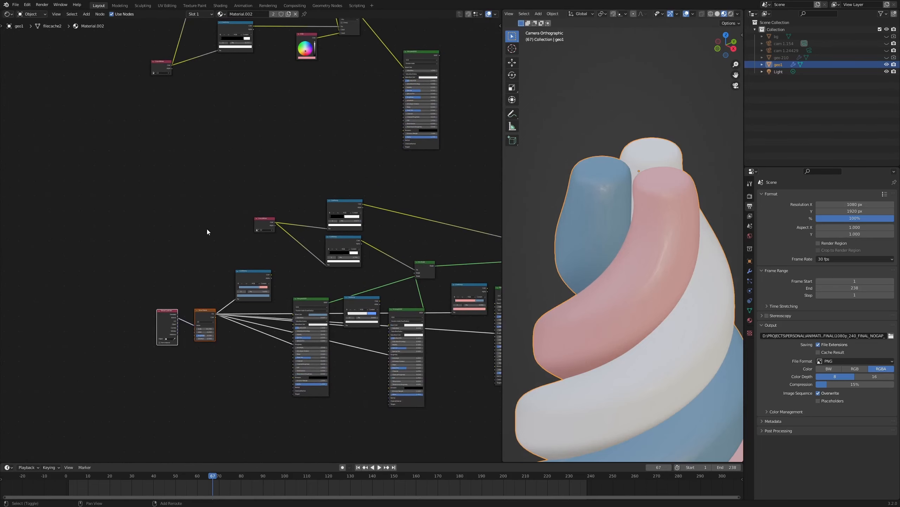
{"action": "key", "text": "shift+d"}
{"action": "scroll", "coordinate": [348, 51], "scroll_direction": "up", "scroll_amount": 9}
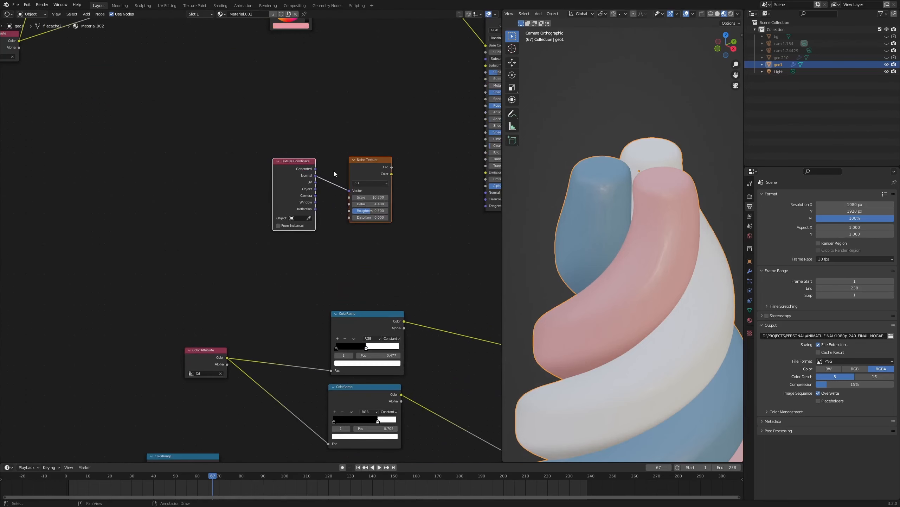
{"action": "left_click_drag", "start_coordinate": [379, 168], "coordinate": [375, 122]}
{"action": "scroll", "coordinate": [317, 147], "scroll_direction": "up", "scroll_amount": 3}
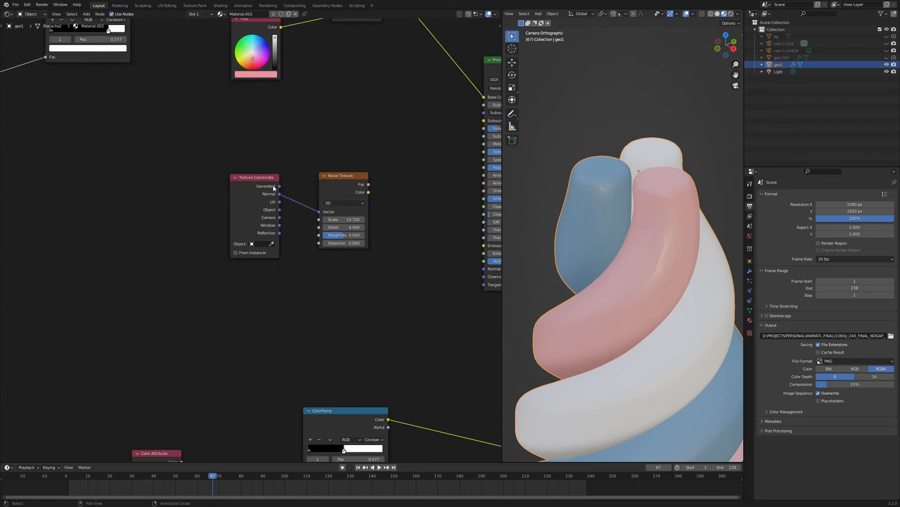
Move the duplicated Noise Texture node closer to its Texture Coordinate node, left of the Principled BSDF.
{"action": "scroll", "coordinate": [271, 172], "scroll_direction": "down", "scroll_amount": 1}
{"action": "middle_click_drag", "start_coordinate": [271, 173], "coordinate": [270, 172]}
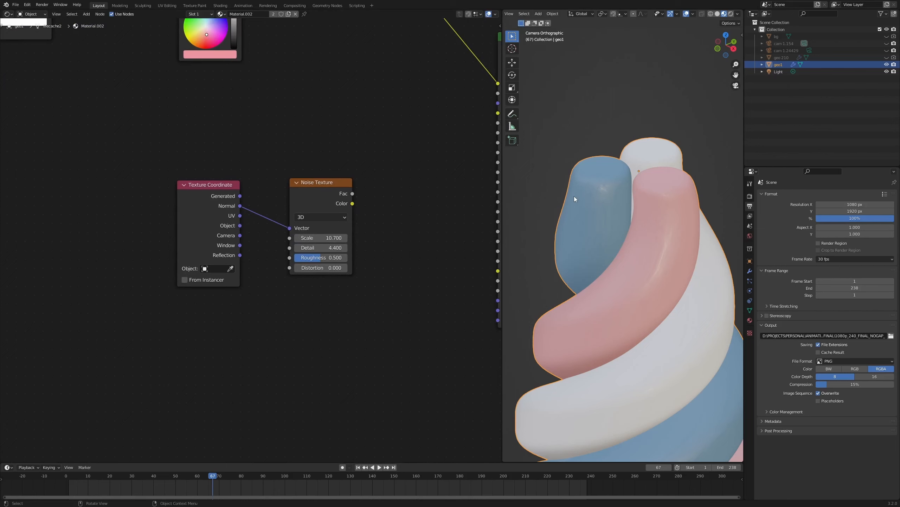
{"action": "scroll", "coordinate": [238, 217], "scroll_direction": "up", "scroll_amount": 2}
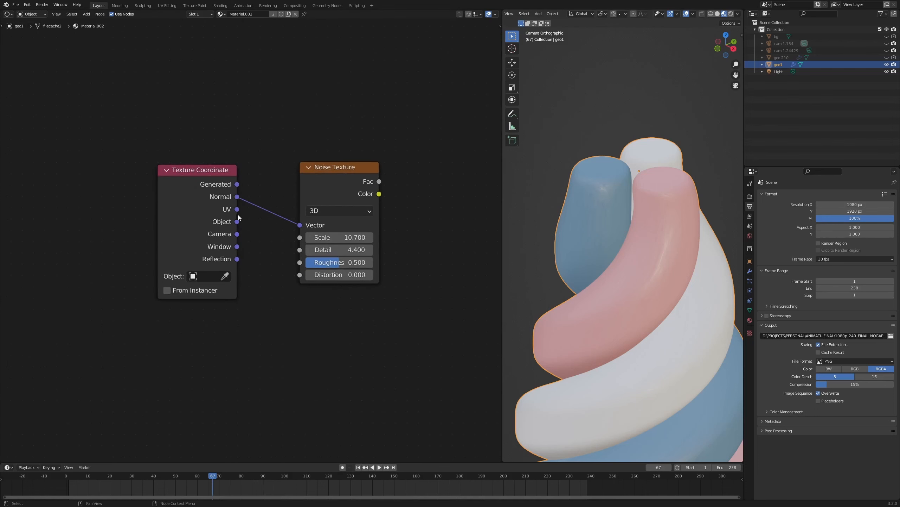
{"action": "scroll", "coordinate": [353, 176], "scroll_direction": "down", "scroll_amount": 5}
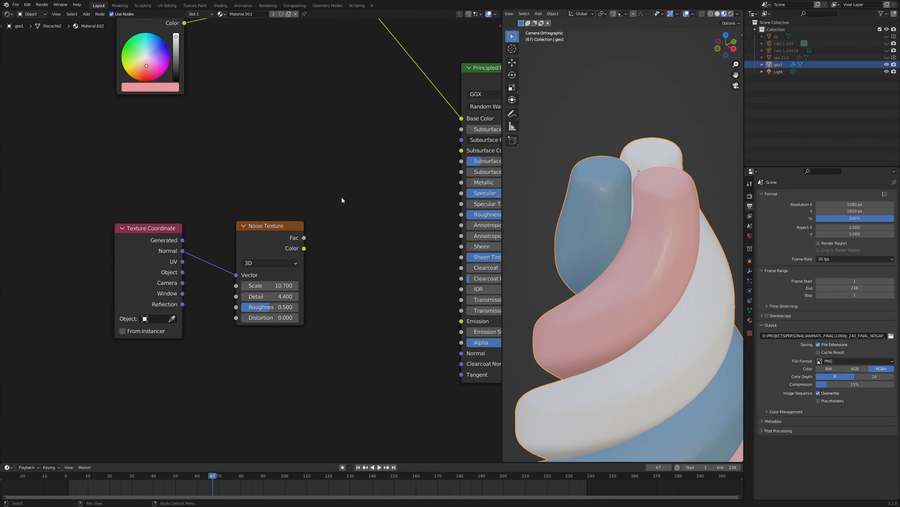
{"action": "scroll", "coordinate": [267, 259], "scroll_direction": "down", "scroll_amount": 4}
{"action": "middle_click_drag", "start_coordinate": [290, 360], "coordinate": [233, 293]}
{"action": "scroll", "coordinate": [240, 290], "scroll_direction": "up", "scroll_amount": 6}
{"action": "scroll", "coordinate": [224, 113], "scroll_direction": "up", "scroll_amount": 5}
{"action": "middle_click_drag", "start_coordinate": [224, 113], "coordinate": [320, 195]}
{"action": "left_click_drag", "start_coordinate": [297, 229], "coordinate": [279, 230]}
{"action": "middle_click_drag", "start_coordinate": [322, 226], "coordinate": [279, 221]}
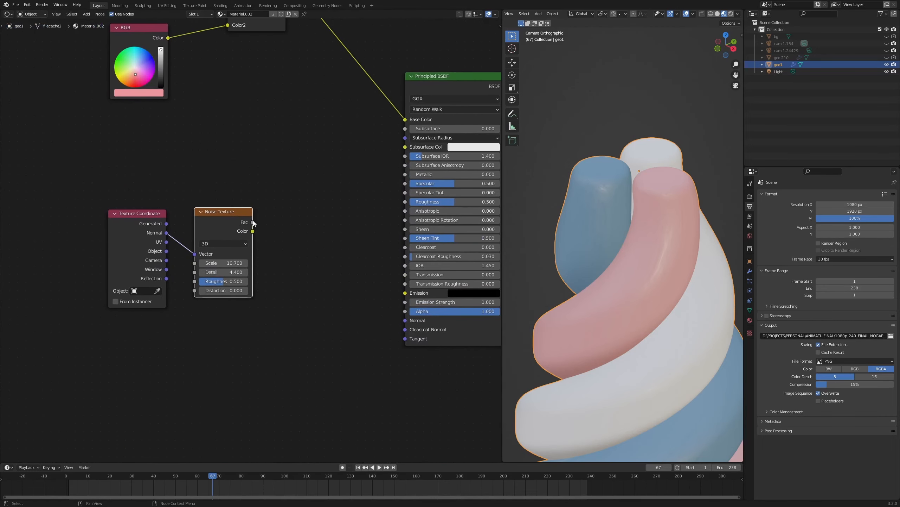
Connect the Noise Texture's Fac output to the Principled BSDF's Roughness and preview the Principled BSDF.
{"action": "left_click_drag", "start_coordinate": [253, 221], "coordinate": [436, 206]}
{"action": "scroll", "coordinate": [435, 206], "scroll_direction": "down", "scroll_amount": 3}
{"action": "middle_click_drag", "start_coordinate": [436, 206], "coordinate": [311, 243]}
{"action": "left_click", "coordinate": [334, 143], "text": "ctrl+shift"}
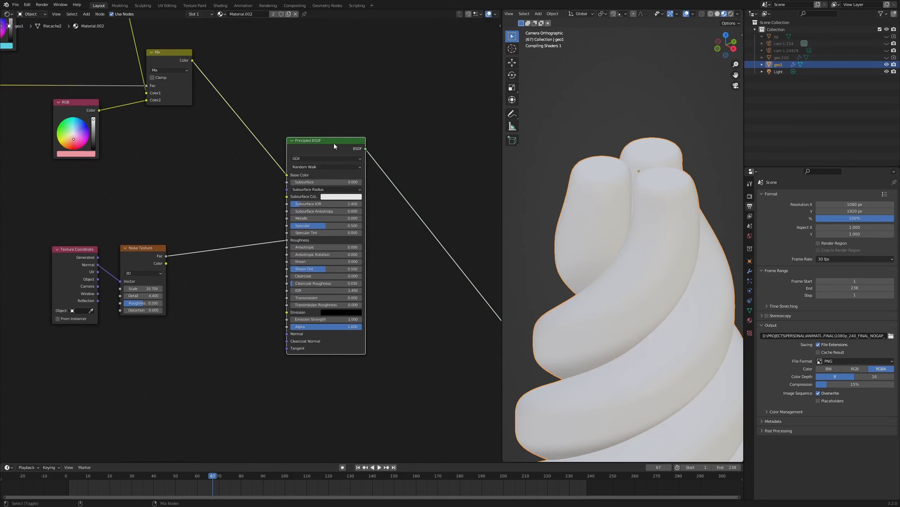
Inspect the strands with the noise roughness and switch the viewport shading to Rendered.
{"action": "scroll", "coordinate": [605, 234], "scroll_direction": "up", "scroll_amount": 1}
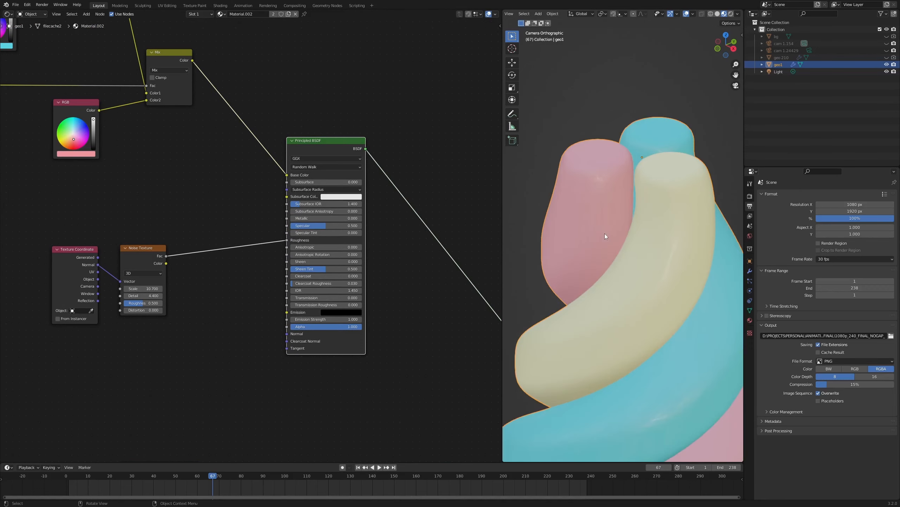
{"action": "scroll", "coordinate": [617, 232], "scroll_direction": "down", "scroll_amount": 3}
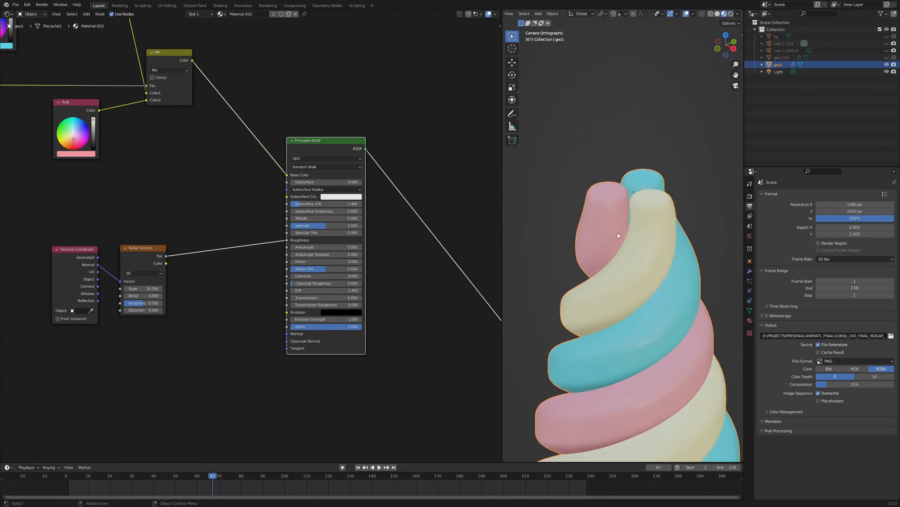
{"action": "key", "text": "z"}
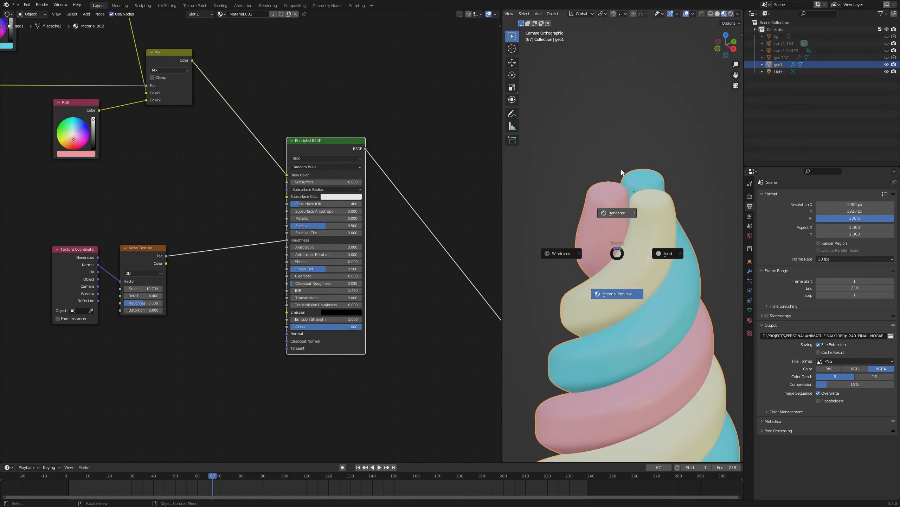
{"action": "left_click", "coordinate": [621, 169]}
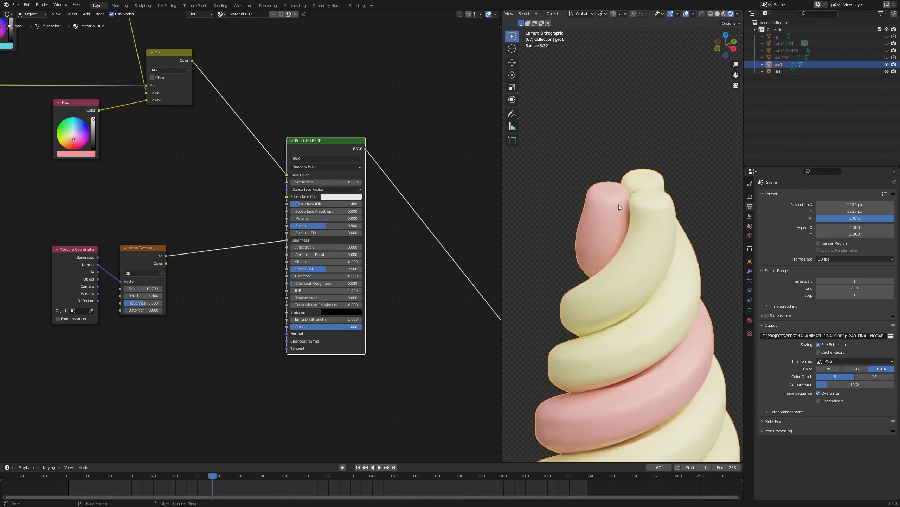
Move the Principled BSDF node slightly further right of the final Mix node and return to the strand ColorRamps.
{"action": "middle_click_drag", "start_coordinate": [243, 140], "coordinate": [313, 211]}
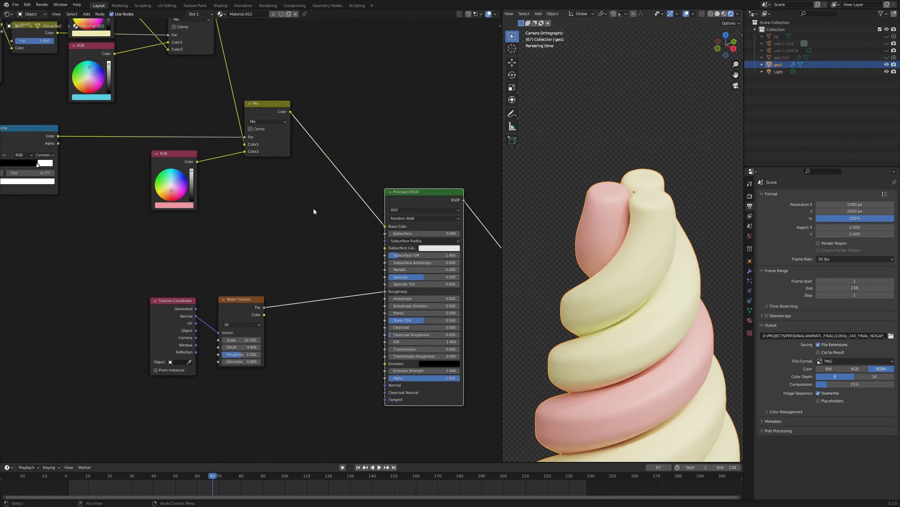
{"action": "left_click_drag", "start_coordinate": [406, 200], "coordinate": [419, 200]}
{"action": "middle_click_drag", "start_coordinate": [330, 185], "coordinate": [374, 239]}
{"action": "middle_click_drag", "start_coordinate": [224, 160], "coordinate": [271, 215]}
{"action": "middle_click_drag", "start_coordinate": [181, 164], "coordinate": [320, 159]}
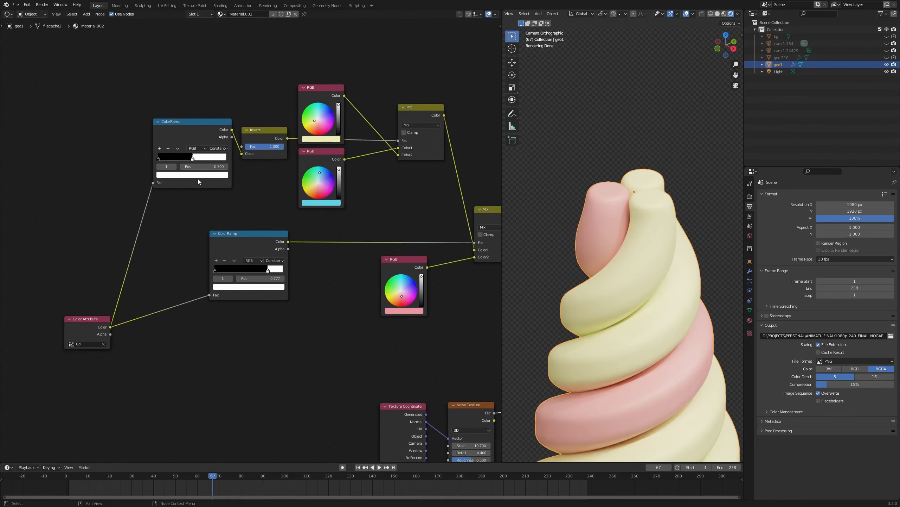
Preview the Invert mask, the yellow-blue Mix and the final Mix on the strands, and switch the viewport shading to Material Preview.
{"action": "scroll", "coordinate": [675, 220], "scroll_direction": "down", "scroll_amount": 1}
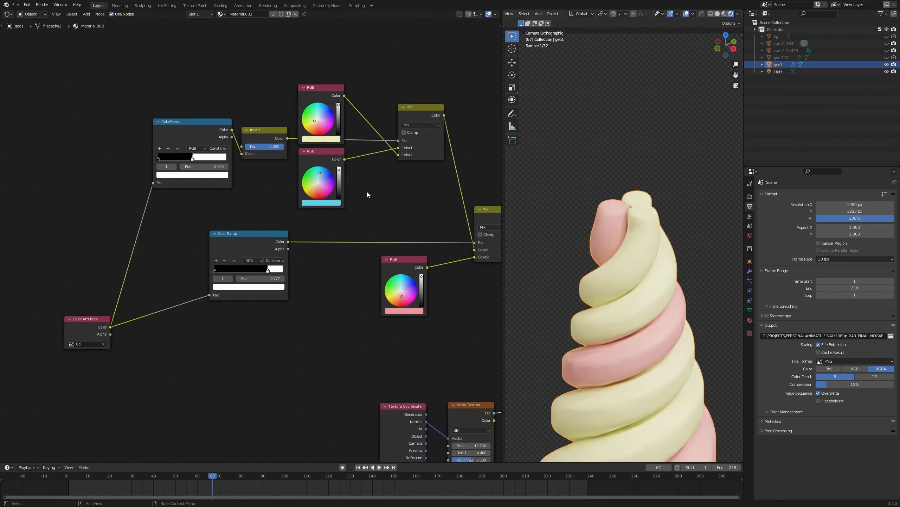
{"action": "left_click", "coordinate": [262, 132], "text": "ctrl+shift"}
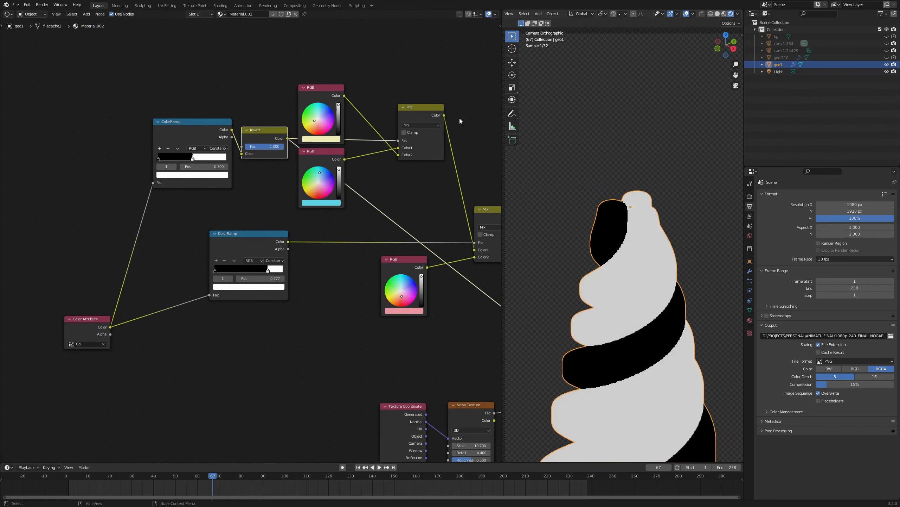
{"action": "left_click", "coordinate": [419, 110], "text": "ctrl+shift"}
{"action": "middle_click_drag", "start_coordinate": [392, 168], "coordinate": [441, 178]}
{"action": "left_click", "coordinate": [442, 178], "text": "ctrl+shift"}
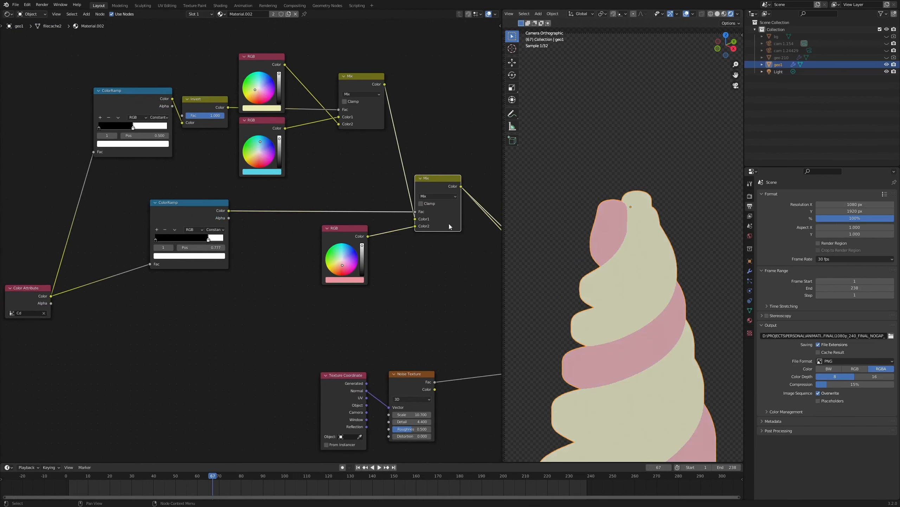
{"action": "mouse_move", "coordinate": [453, 221]}
{"action": "middle_mouse_down"}
{"action": "mouse_move", "coordinate": [374, 207]}
{"action": "mouse_move", "coordinate": [380, 224]}
{"action": "mouse_move", "coordinate": [337, 216]}
{"action": "middle_mouse_up"}
{"action": "scroll", "coordinate": [341, 223], "scroll_direction": "down", "scroll_amount": 1}
{"action": "key", "text": "z"}
{"action": "left_click", "coordinate": [636, 282]}
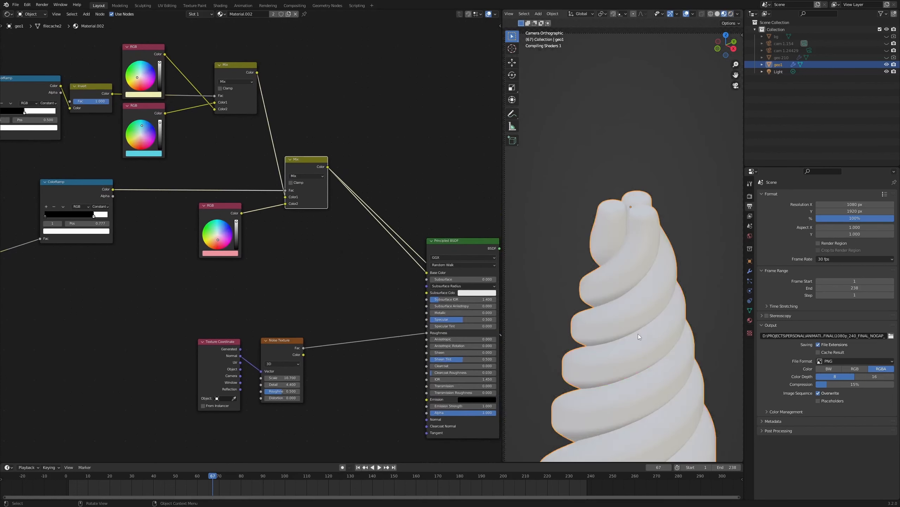
Move the Principled BSDF node up until it is level with the final Mix node.
{"action": "left_click_drag", "start_coordinate": [456, 255], "coordinate": [447, 198]}
{"action": "middle_click_drag", "start_coordinate": [399, 177], "coordinate": [197, 107]}
{"action": "middle_click_drag", "start_coordinate": [271, 133], "coordinate": [424, 199]}
{"action": "scroll", "coordinate": [365, 249], "scroll_direction": "up", "scroll_amount": 1}
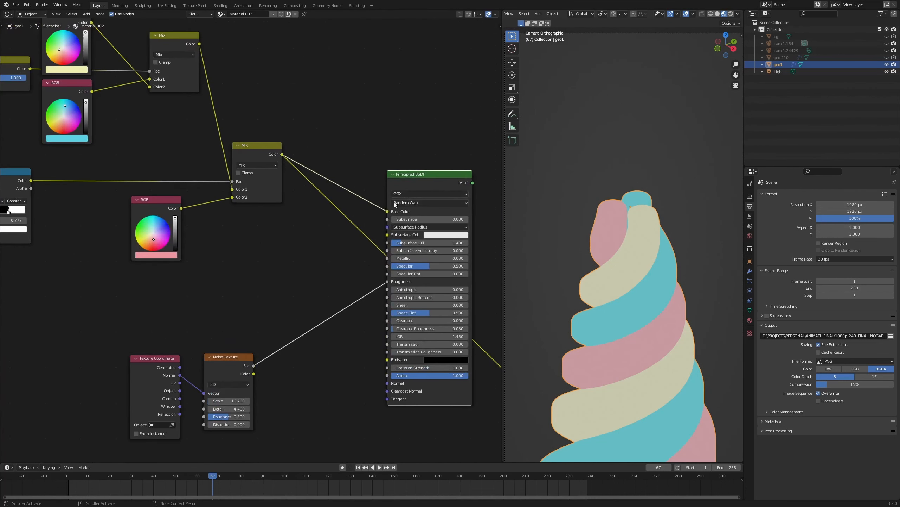
{"action": "middle_click_drag", "start_coordinate": [326, 190], "coordinate": [358, 211]}
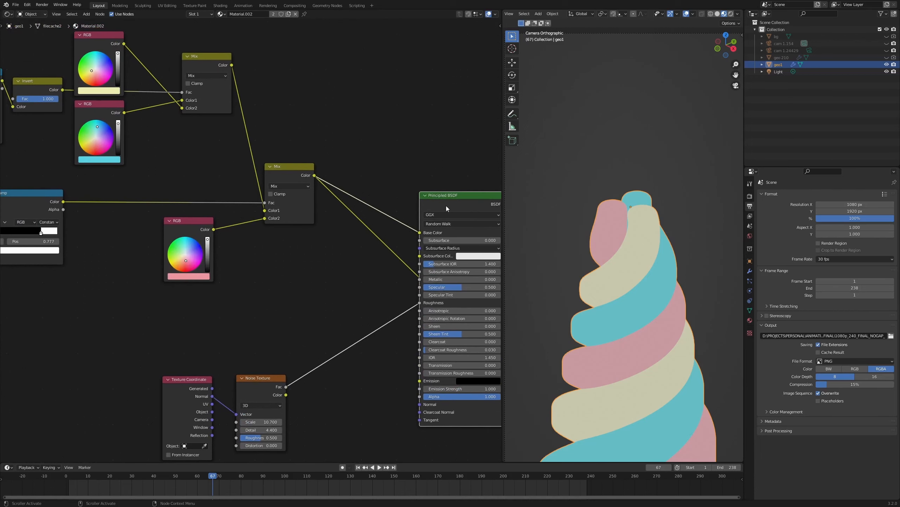
{"action": "left_click_drag", "start_coordinate": [453, 206], "coordinate": [456, 179]}
{"action": "middle_click_drag", "start_coordinate": [245, 140], "coordinate": [315, 175]}
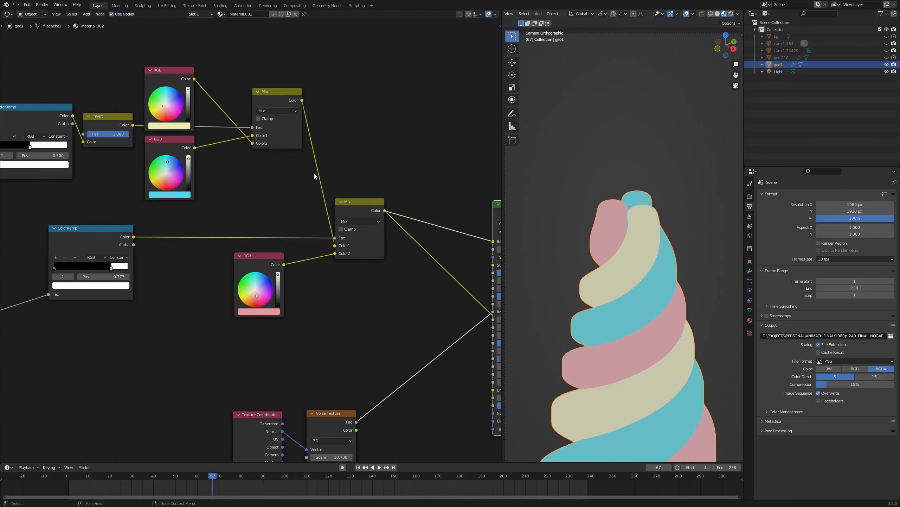
{"action": "middle_click_drag", "start_coordinate": [438, 208], "coordinate": [342, 196]}
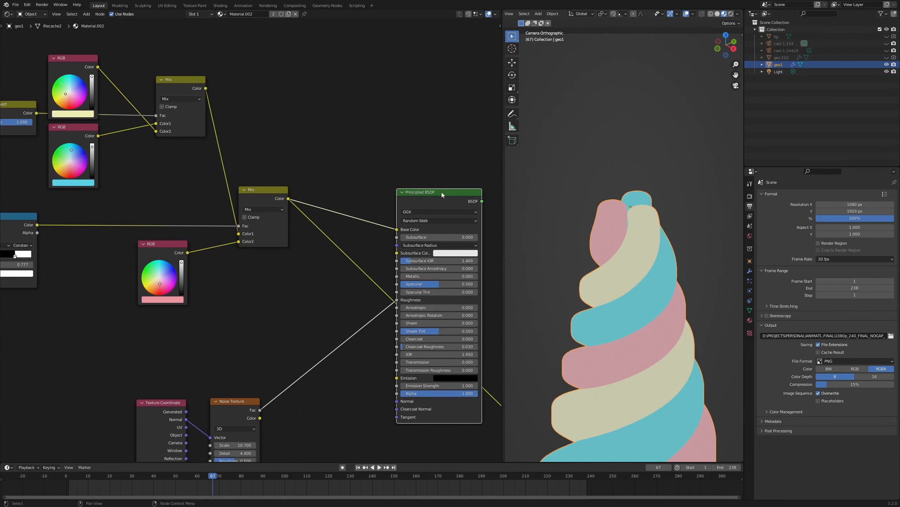
Preview the Principled BSDF on the strands with the viewport shading set to Rendered.
{"action": "left_click", "coordinate": [440, 195], "text": "ctrl+shift"}
{"action": "key", "text": "z"}
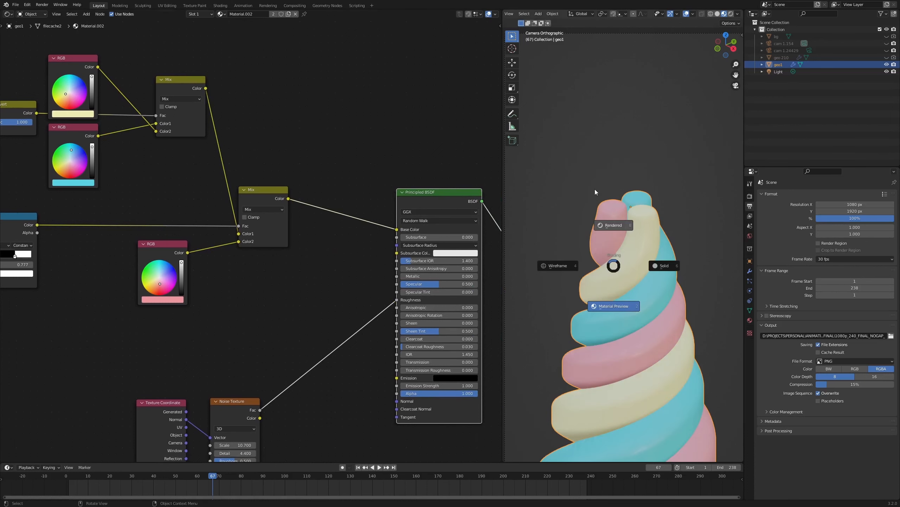
{"action": "left_click", "coordinate": [595, 188]}
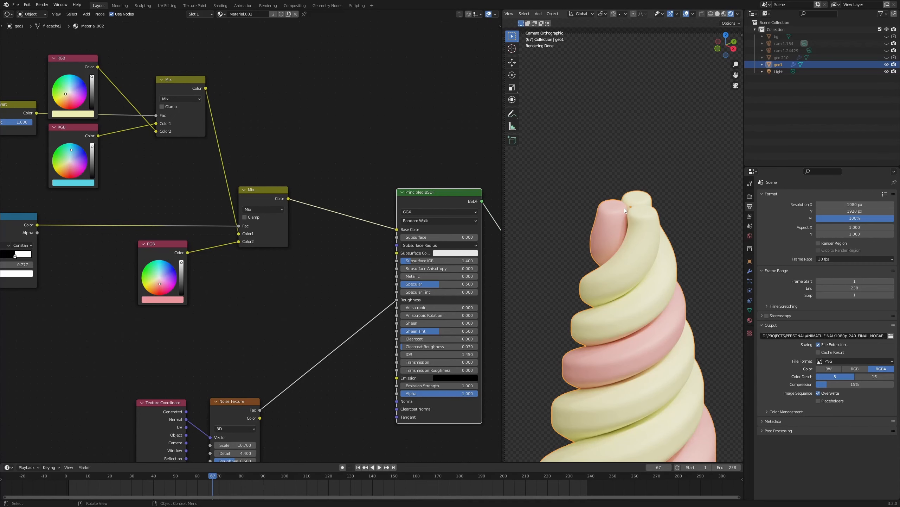
{"action": "scroll", "coordinate": [648, 235], "scroll_direction": "down", "scroll_amount": 2}
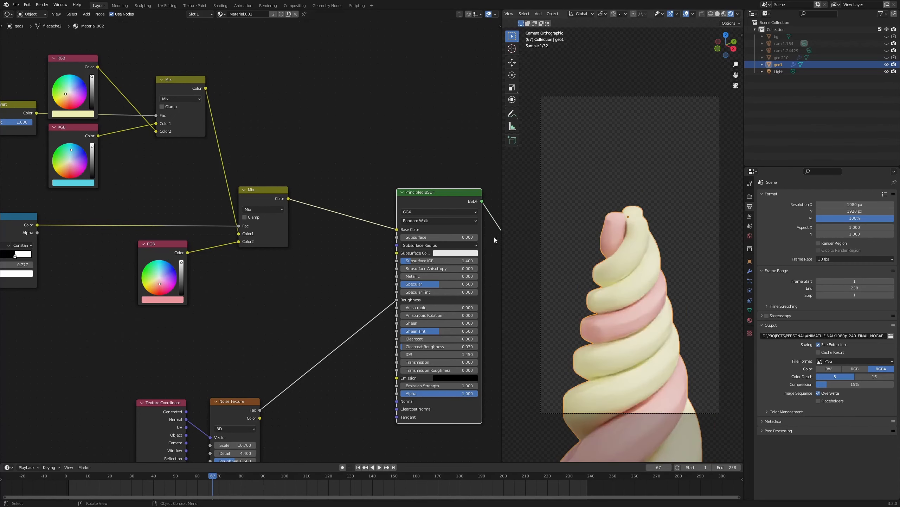
Move the blue RGB node slightly down and check the links of the yellow-blue Mix and the Invert node.
{"action": "middle_click_drag", "start_coordinate": [347, 254], "coordinate": [419, 261]}
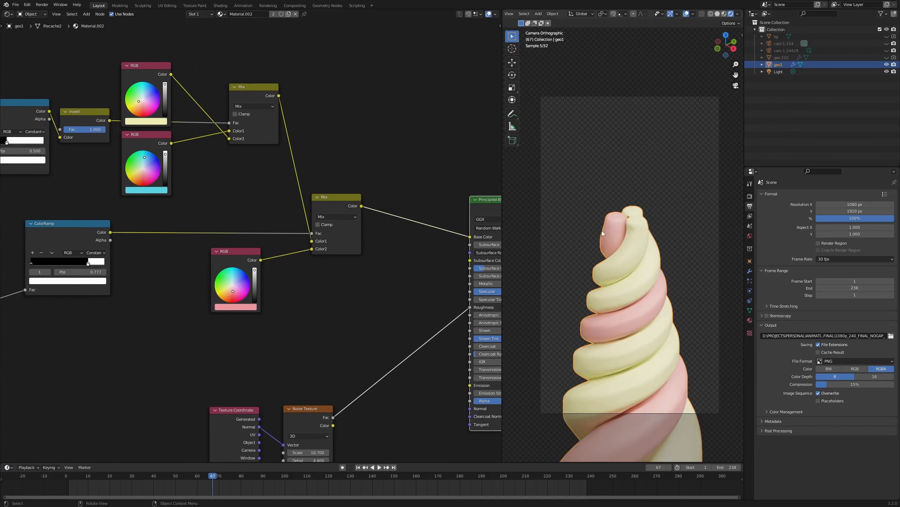
{"action": "left_click_drag", "start_coordinate": [149, 138], "coordinate": [150, 145]}
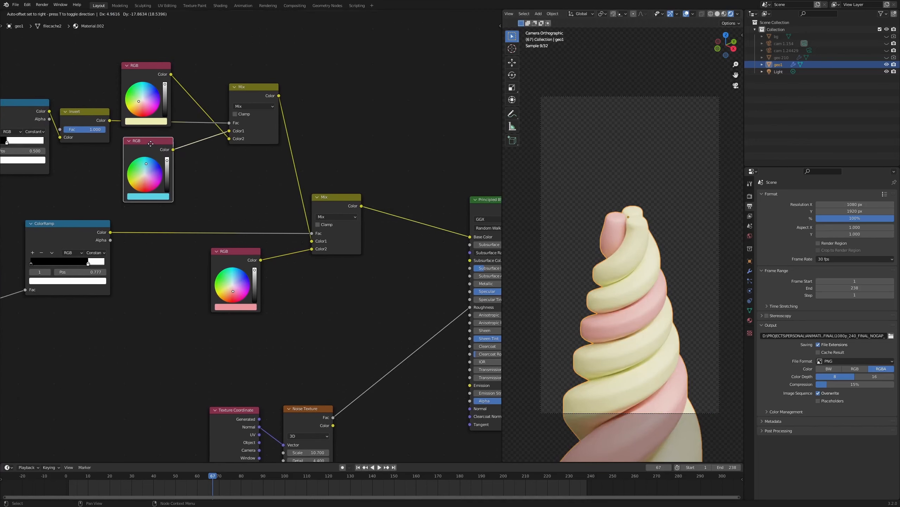
{"action": "left_click_drag", "start_coordinate": [230, 139], "coordinate": [229, 131]}
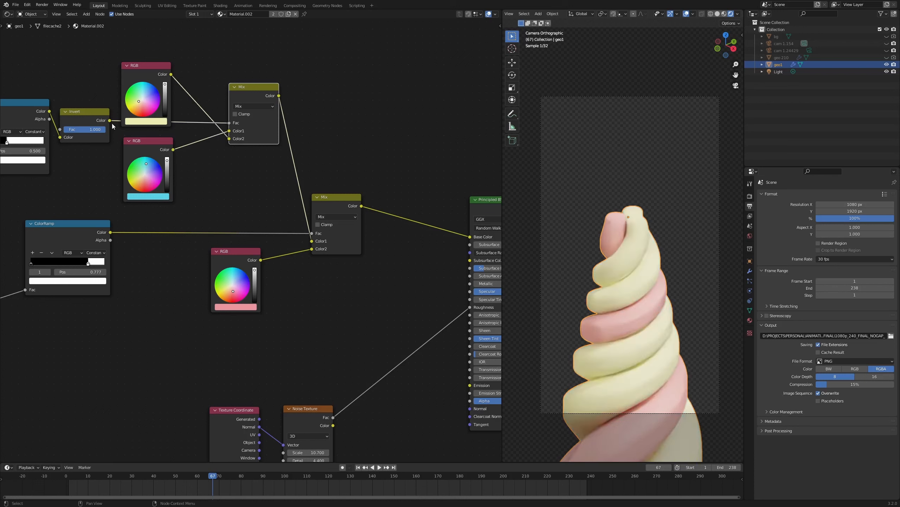
{"action": "left_click", "coordinate": [97, 121]}
{"action": "mouse_move", "coordinate": [92, 128]}
{"action": "left_mouse_down"}
{"action": "mouse_move", "coordinate": [48, 128]}
{"action": "mouse_move", "coordinate": [93, 128]}
{"action": "left_mouse_up"}
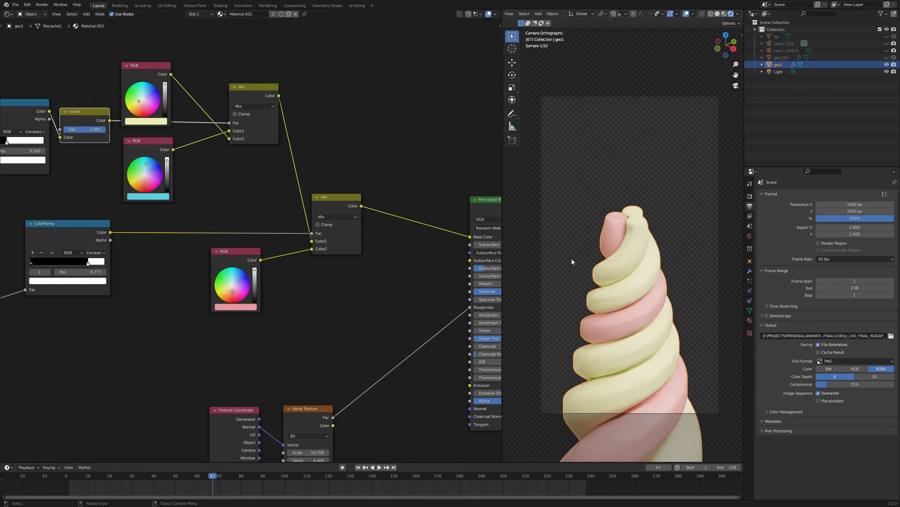
Compare the strands in Solid and Material Preview shading, staying in Material Preview, and return to the upper ColorRamp.
{"action": "key", "text": "z"}
{"action": "left_click", "coordinate": [686, 247]}
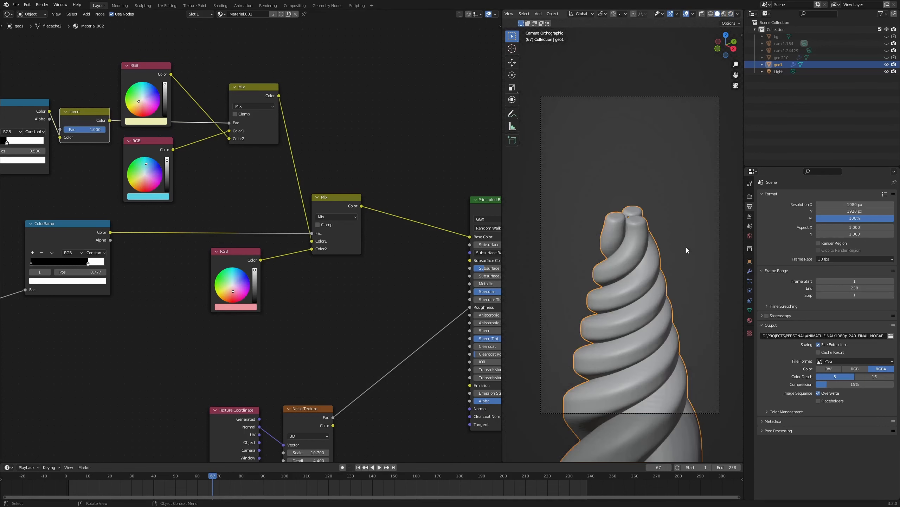
{"action": "mouse_move", "coordinate": [141, 170]}
{"action": "middle_mouse_down"}
{"action": "mouse_move", "coordinate": [325, 195]}
{"action": "mouse_move", "coordinate": [323, 206]}
{"action": "mouse_move", "coordinate": [445, 235]}
{"action": "middle_mouse_up"}
{"action": "key", "text": "z"}
{"action": "left_click", "coordinate": [633, 273]}
{"action": "scroll", "coordinate": [324, 180], "scroll_direction": "up", "scroll_amount": 3}
{"action": "middle_click_drag", "start_coordinate": [324, 179], "coordinate": [299, 203]}
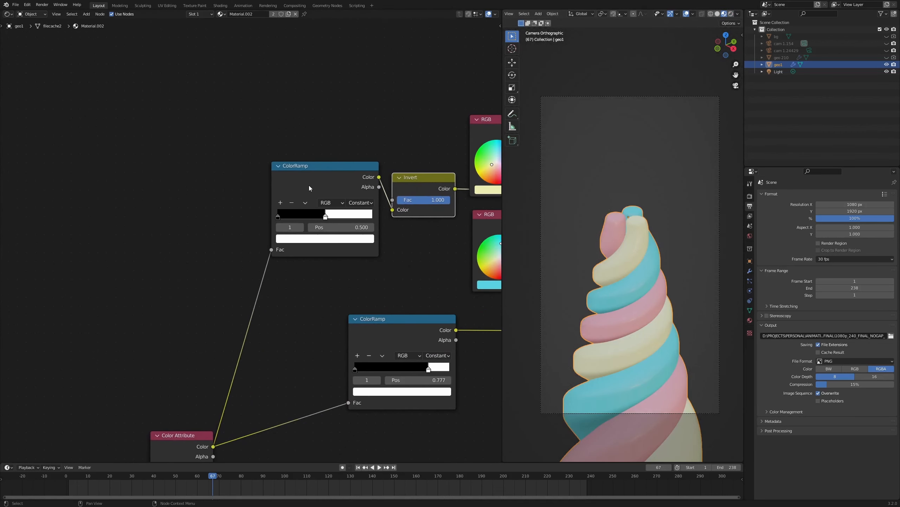
Move the upper ColorRamp node left, away from the Invert node, and mute the Invert node.
{"action": "left_click_drag", "start_coordinate": [308, 185], "coordinate": [133, 191]}
{"action": "scroll", "coordinate": [420, 184], "scroll_direction": "up", "scroll_amount": 1}
{"action": "left_click", "coordinate": [423, 183]}
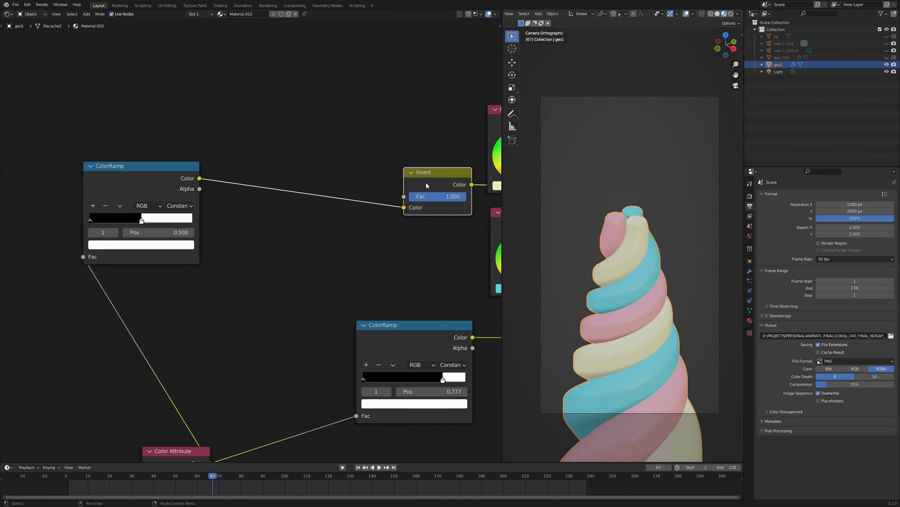
{"action": "key", "text": "m"}
Preview the upper ColorRamp and move its black stop past the white stop to position 0.545.
{"action": "middle_click_drag", "start_coordinate": [278, 153], "coordinate": [358, 183]}
{"action": "scroll", "coordinate": [244, 211], "scroll_direction": "up", "scroll_amount": 3}
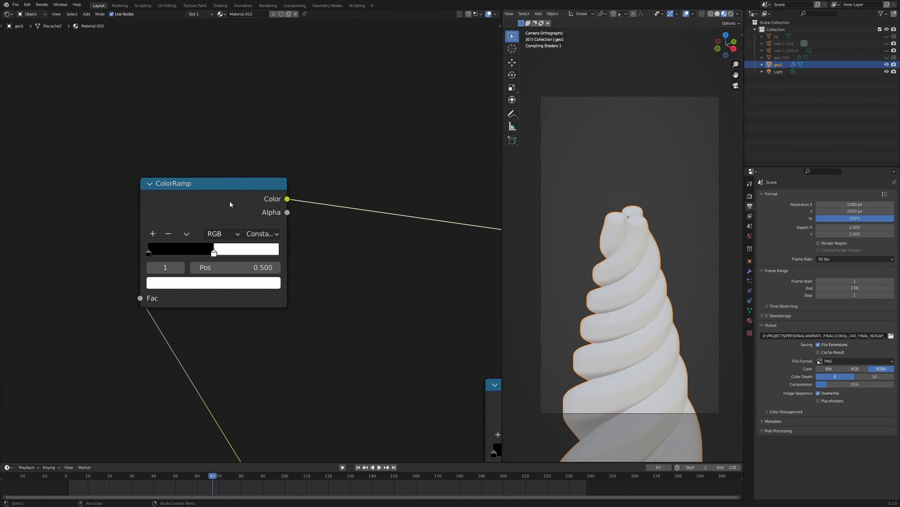
{"action": "scroll", "coordinate": [258, 248], "scroll_direction": "up", "scroll_amount": 1}
{"action": "left_click", "coordinate": [134, 255]}
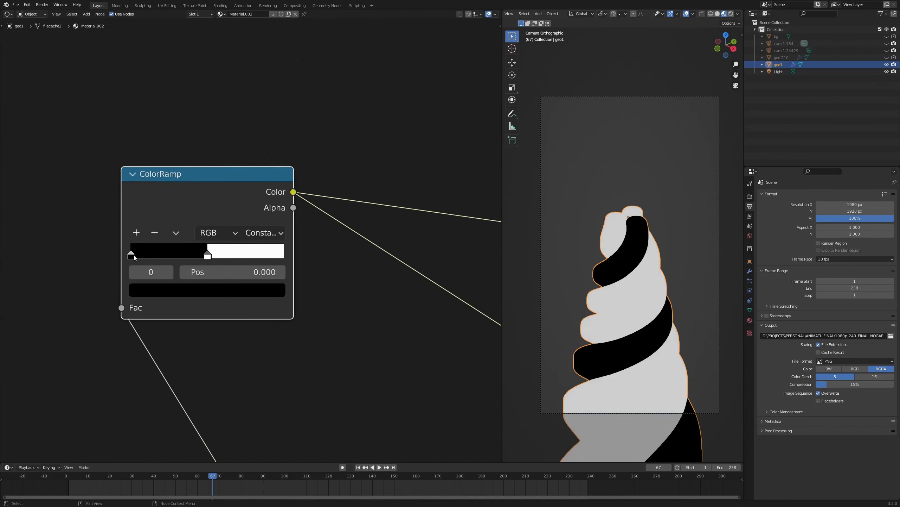
{"action": "left_click_drag", "start_coordinate": [133, 255], "coordinate": [217, 255]}
{"action": "scroll", "coordinate": [236, 192], "scroll_direction": "down", "scroll_amount": 6}
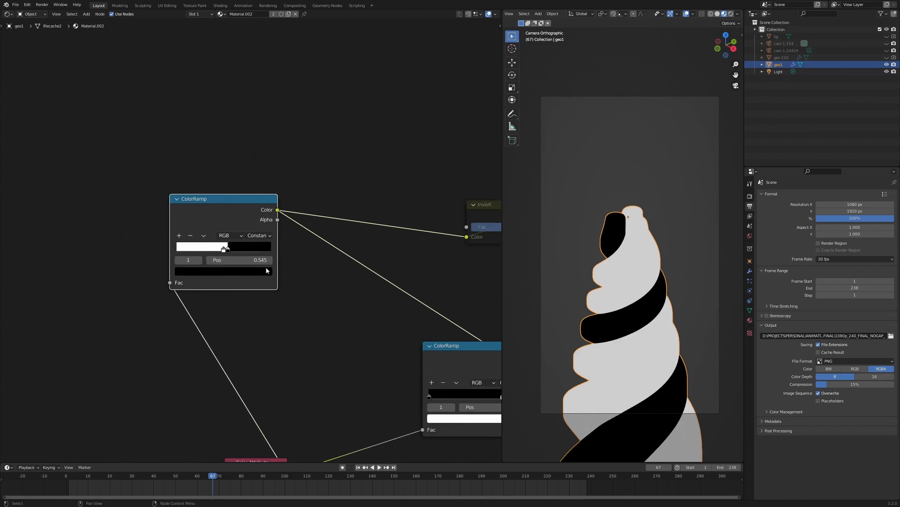
Compare the two ColorRamp masks on the strands and set the upper ramp's black stop to position 0.482.
{"action": "middle_click_drag", "start_coordinate": [497, 340], "coordinate": [439, 228]}
{"action": "left_click", "coordinate": [429, 243], "text": "ctrl+shift"}
{"action": "middle_click_drag", "start_coordinate": [305, 173], "coordinate": [328, 245]}
{"action": "left_click", "coordinate": [214, 160], "text": "ctrl+shift"}
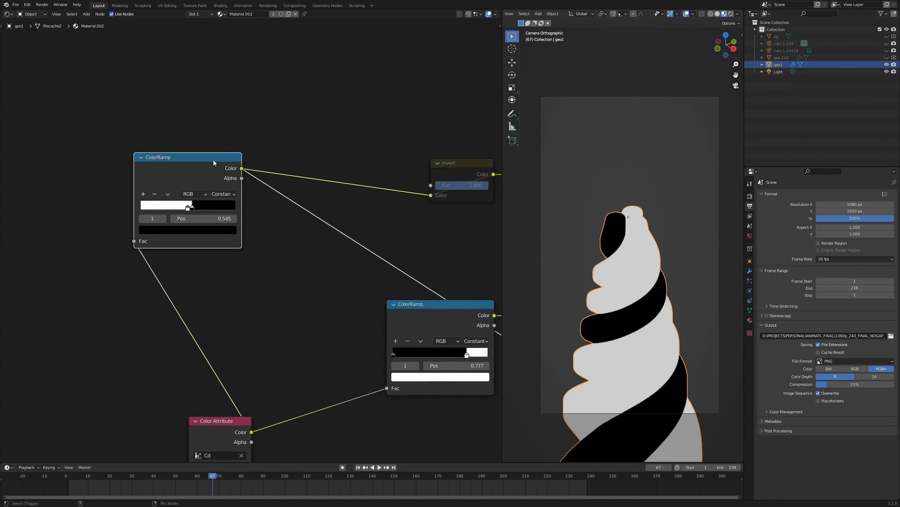
{"action": "scroll", "coordinate": [233, 220], "scroll_direction": "up", "scroll_amount": 1}
{"action": "mouse_move", "coordinate": [195, 233]}
{"action": "left_mouse_down"}
{"action": "mouse_move", "coordinate": [181, 233]}
{"action": "mouse_move", "coordinate": [193, 233]}
{"action": "left_mouse_up"}
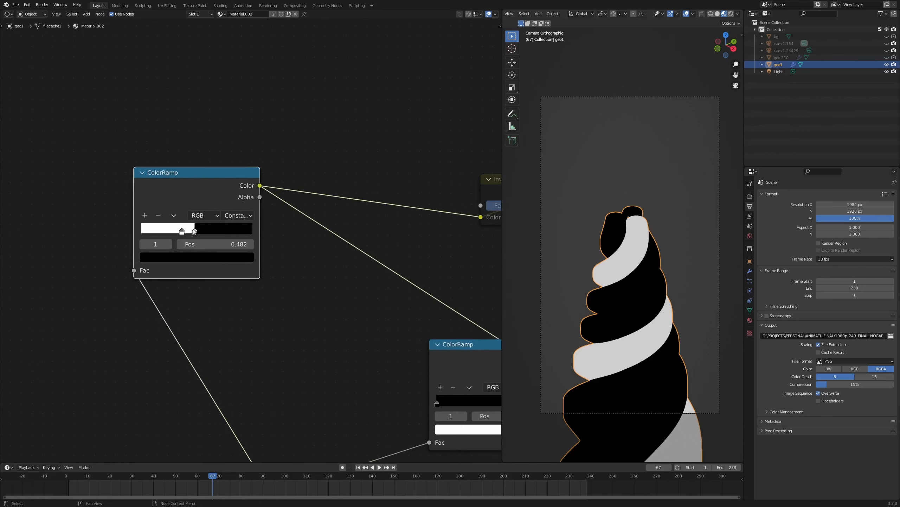
Reconnect the Principled BSDF as the previewed shader and set the viewport shading to Rendered to check the three strand colours.
{"action": "scroll", "coordinate": [208, 138], "scroll_direction": "down", "scroll_amount": 3}
{"action": "middle_click_drag", "start_coordinate": [207, 138], "coordinate": [140, 177]}
{"action": "scroll", "coordinate": [318, 181], "scroll_direction": "down", "scroll_amount": 1}
{"action": "middle_click_drag", "start_coordinate": [318, 179], "coordinate": [230, 181]}
{"action": "scroll", "coordinate": [230, 183], "scroll_direction": "down", "scroll_amount": 3}
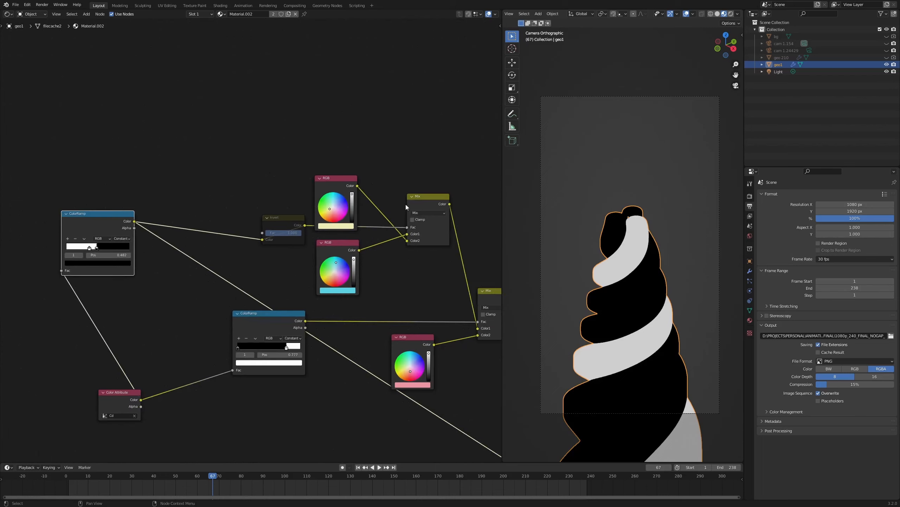
{"action": "middle_click_drag", "start_coordinate": [405, 204], "coordinate": [221, 155]}
{"action": "left_click", "coordinate": [443, 250], "text": "ctrl+shift"}
{"action": "key", "text": "z"}
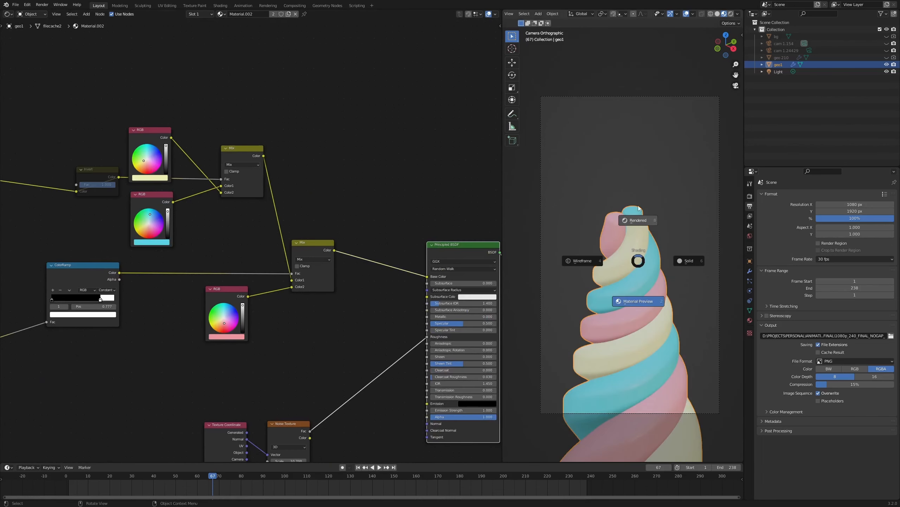
{"action": "left_click", "coordinate": [635, 167]}
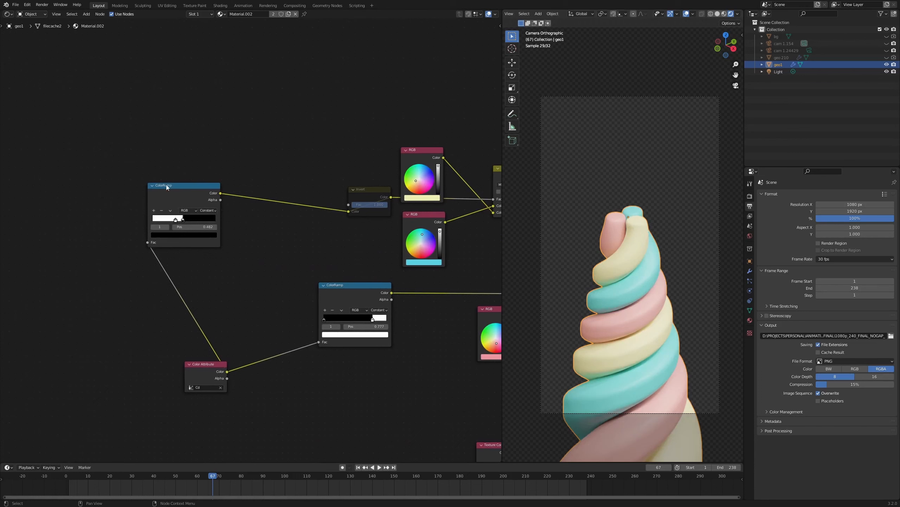
Move the upper ColorRamp node back beside the muted Invert node.
{"action": "left_click_drag", "start_coordinate": [165, 184], "coordinate": [286, 183]}
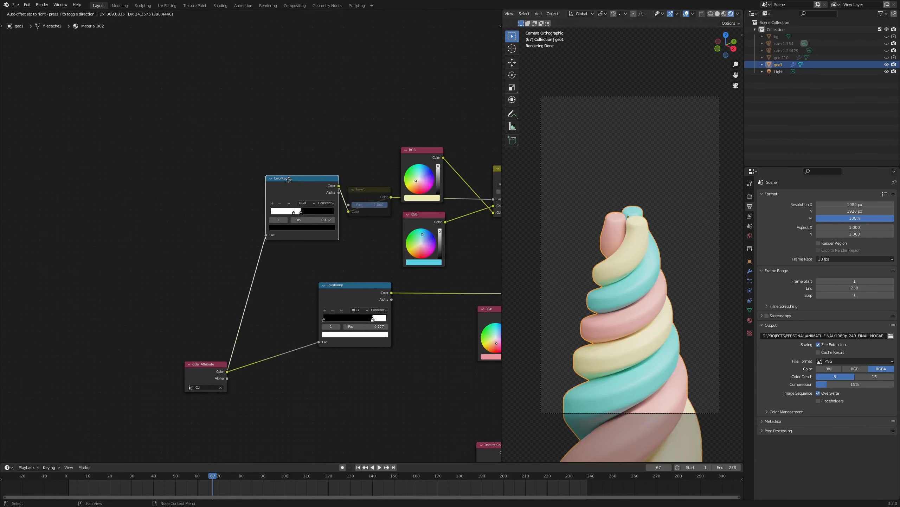
{"action": "scroll", "coordinate": [328, 155], "scroll_direction": "up", "scroll_amount": 2}
{"action": "middle_click_drag", "start_coordinate": [328, 154], "coordinate": [276, 140]}
Nudge the upper ramp's white stop slightly closer to the black stop in Material Preview, and return the viewport to Rendered.
{"action": "key", "text": "z"}
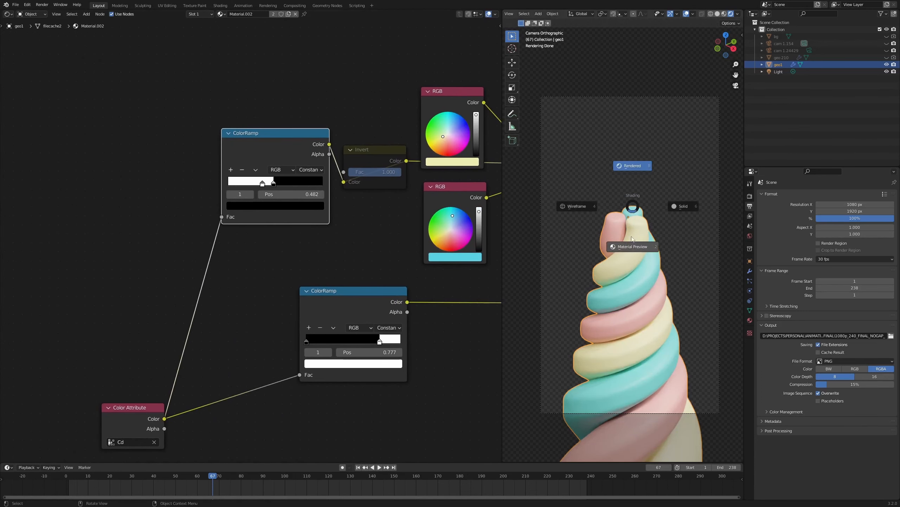
{"action": "left_click", "coordinate": [633, 237]}
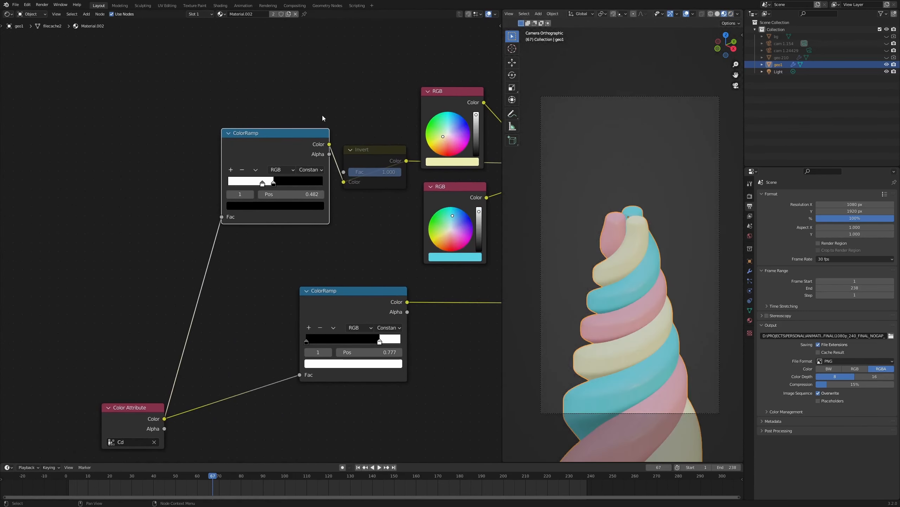
{"action": "left_click_drag", "start_coordinate": [263, 184], "coordinate": [265, 183]}
{"action": "left_click", "coordinate": [374, 149]}
{"action": "scroll", "coordinate": [293, 121], "scroll_direction": "down", "scroll_amount": 7}
{"action": "middle_click_drag", "start_coordinate": [372, 177], "coordinate": [195, 177]}
{"action": "key", "text": "z"}
{"action": "left_click", "coordinate": [635, 160]}
Set the camera viewport shading to Solid and change the node editor area to a 3D Viewport.
{"action": "key", "text": "z"}
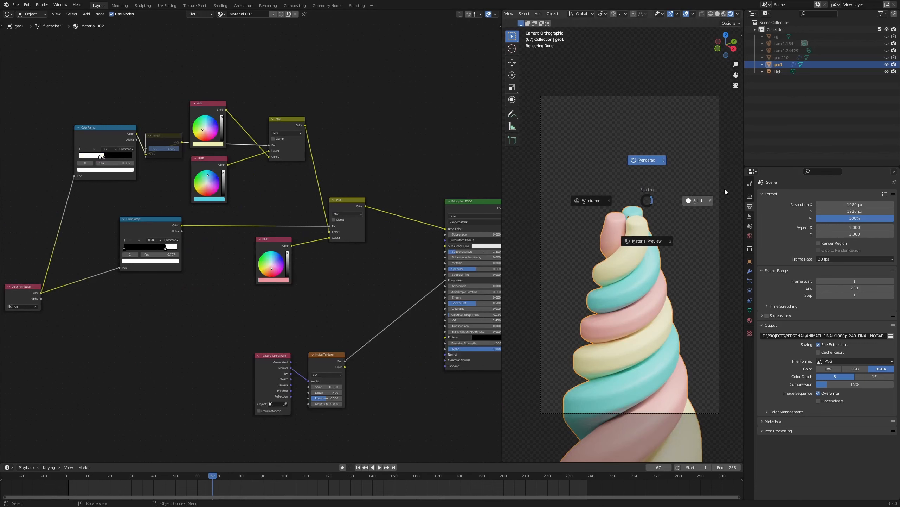
{"action": "left_click", "coordinate": [725, 188]}
{"action": "left_click", "coordinate": [7, 13]}
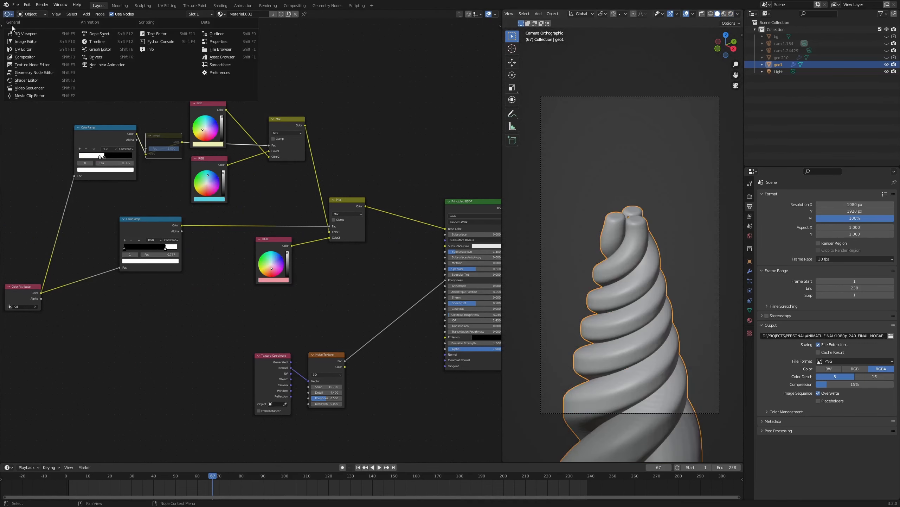
{"action": "left_click", "coordinate": [24, 34]}
{"action": "scroll", "coordinate": [213, 146], "scroll_direction": "down", "scroll_amount": 4}
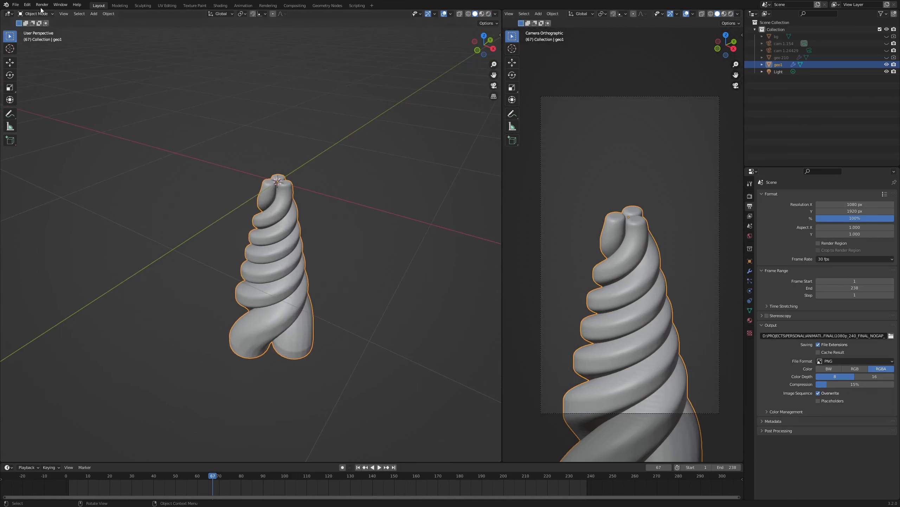
Change the 3D Viewport area back to the Shader Editor and select the camera cam 1.154.
{"action": "left_click", "coordinate": [8, 14]}
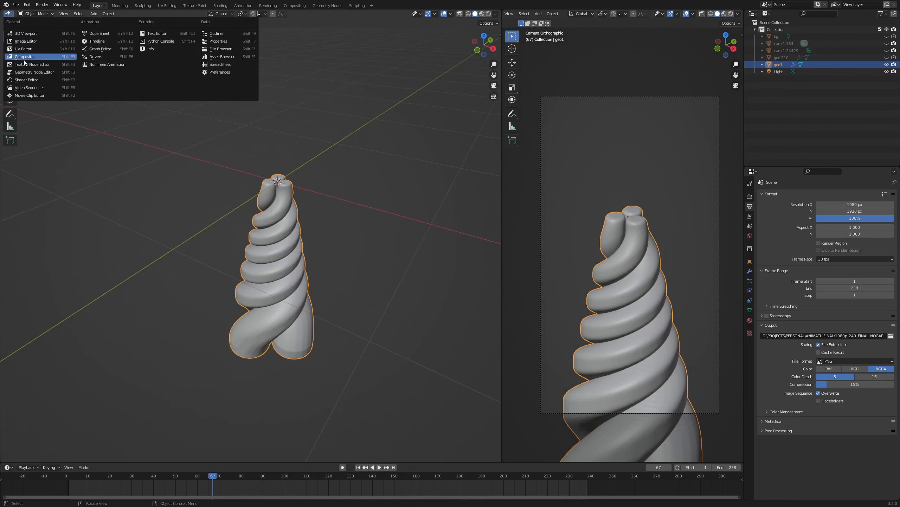
{"action": "left_click", "coordinate": [25, 80]}
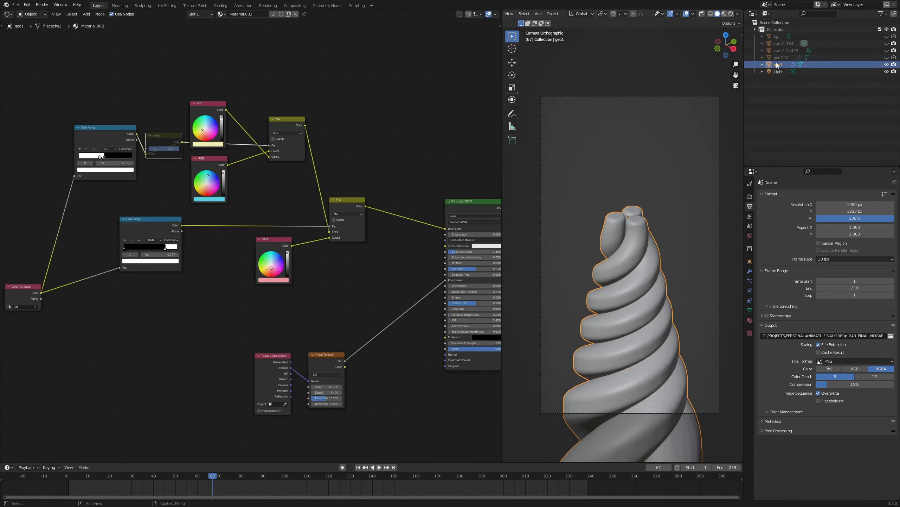
{"action": "left_click", "coordinate": [778, 44]}
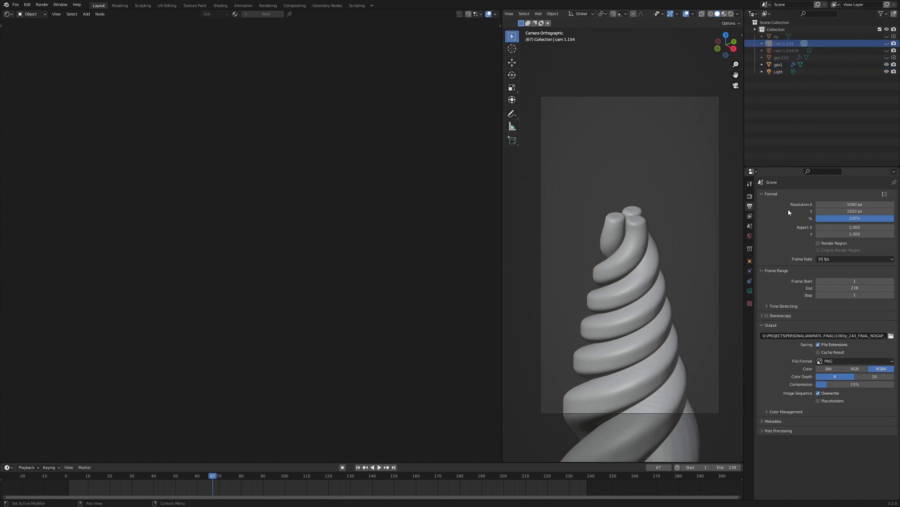
Review the camera's lens settings, the Cycles render settings and the World's HDR surface settings.
{"action": "left_click", "coordinate": [750, 290]}
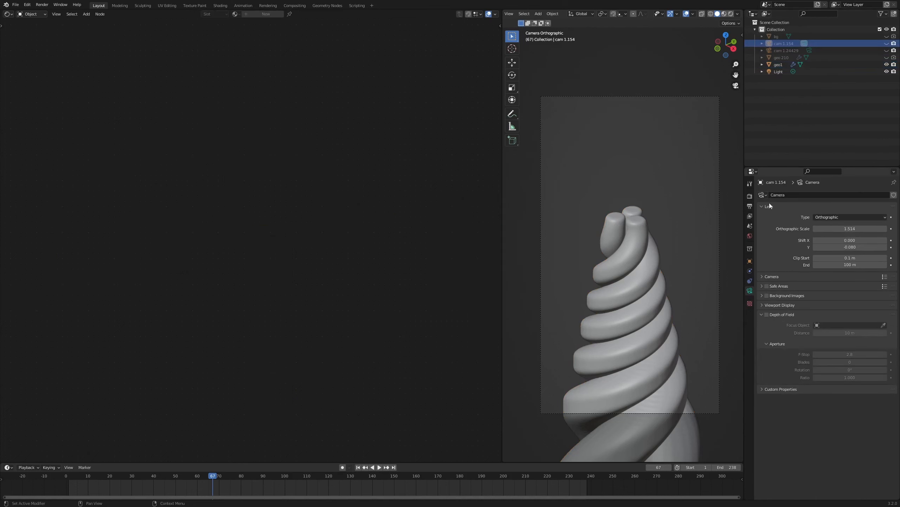
{"action": "left_click", "coordinate": [750, 196]}
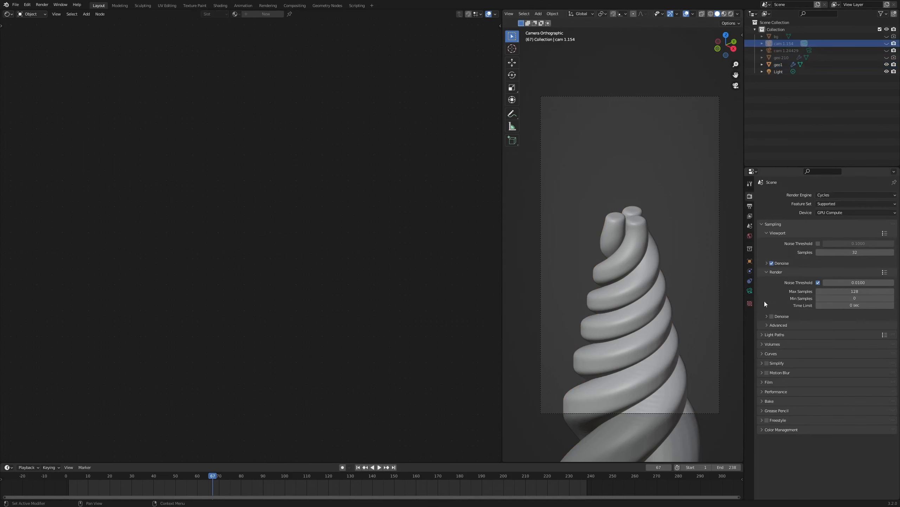
{"action": "left_click", "coordinate": [750, 236]}
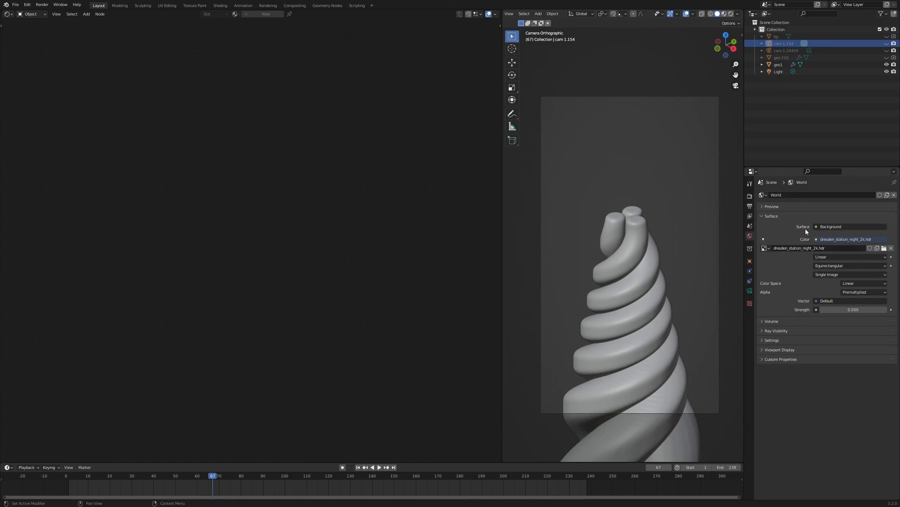
Delete the Light object from the scene collection.
{"action": "left_click", "coordinate": [779, 72]}
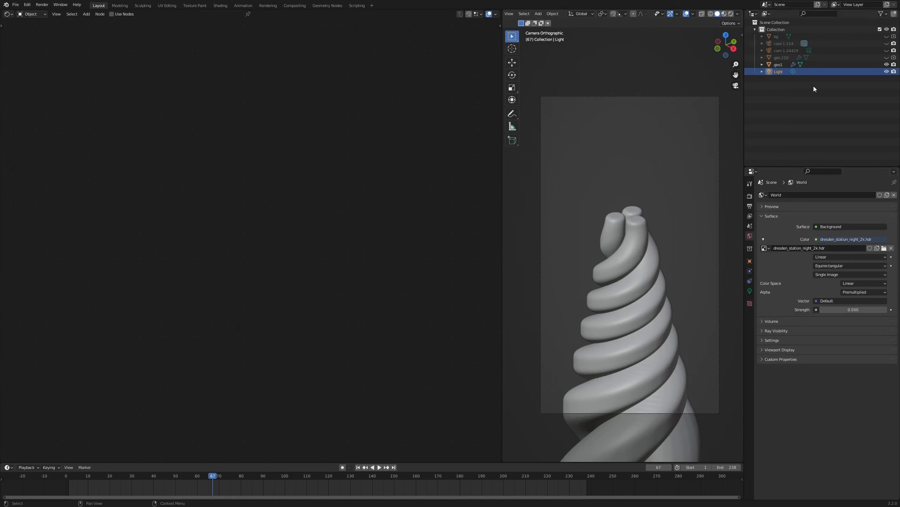
{"action": "key", "text": "x"}
{"action": "left_click", "coordinate": [613, 149]}
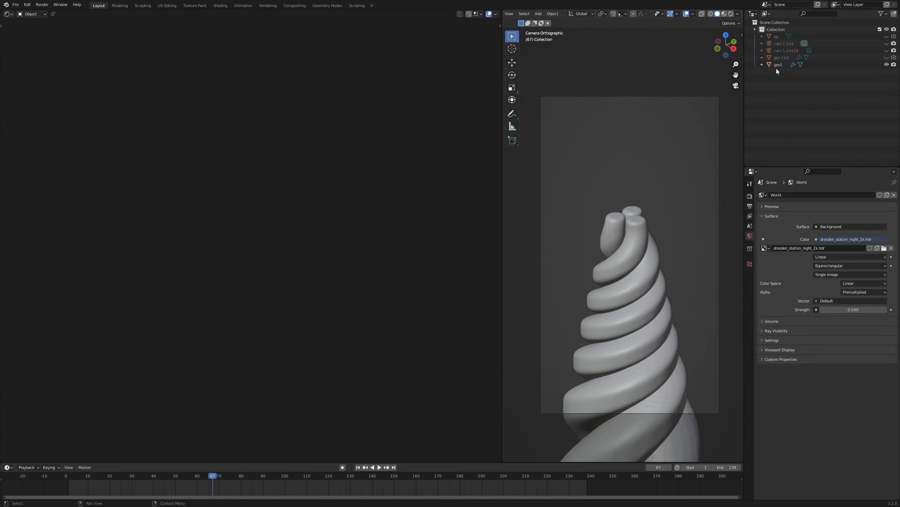
Select the twisted geo1 mesh, switch the camera viewport to Rendered shading, and deselect the mesh.
{"action": "left_click", "coordinate": [629, 255]}
{"action": "key", "text": "z"}
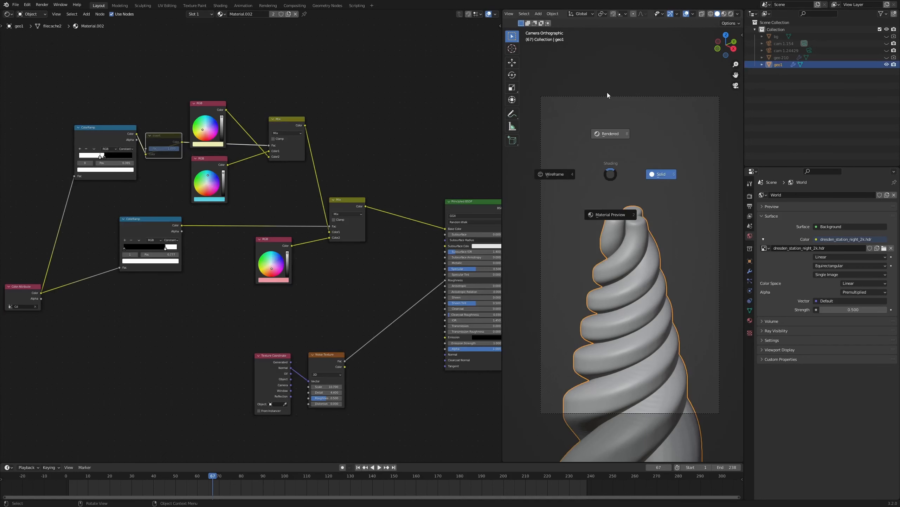
{"action": "left_click", "coordinate": [607, 92]}
{"action": "left_click", "coordinate": [623, 121]}
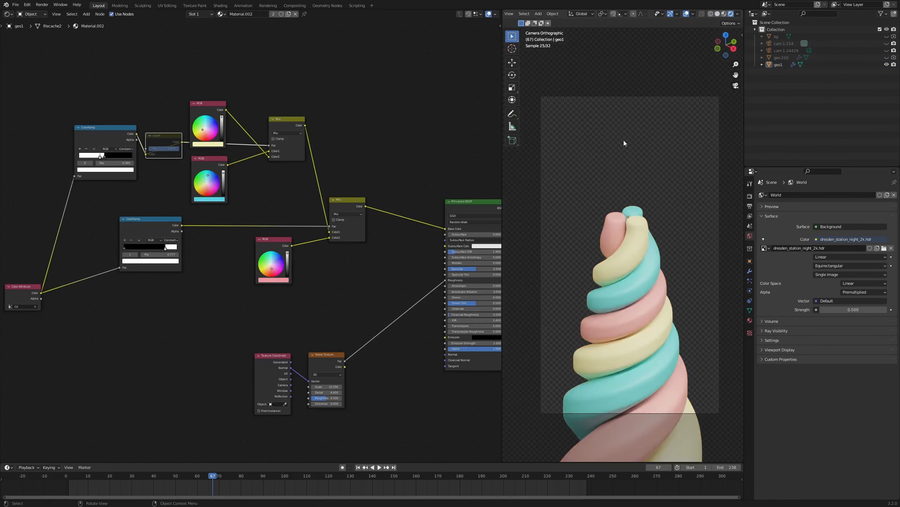
Preview the rendered twist animation by going to frame 108, briefly running playback, and moving to frame 147.
{"action": "left_click", "coordinate": [302, 474]}
{"action": "key", "text": "space"}
{"action": "key", "text": "space"}
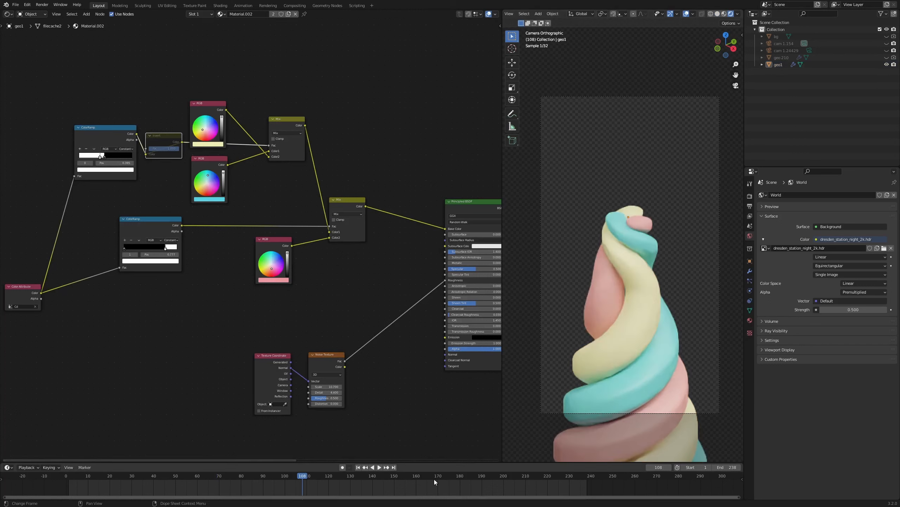
{"action": "left_click", "coordinate": [387, 475]}
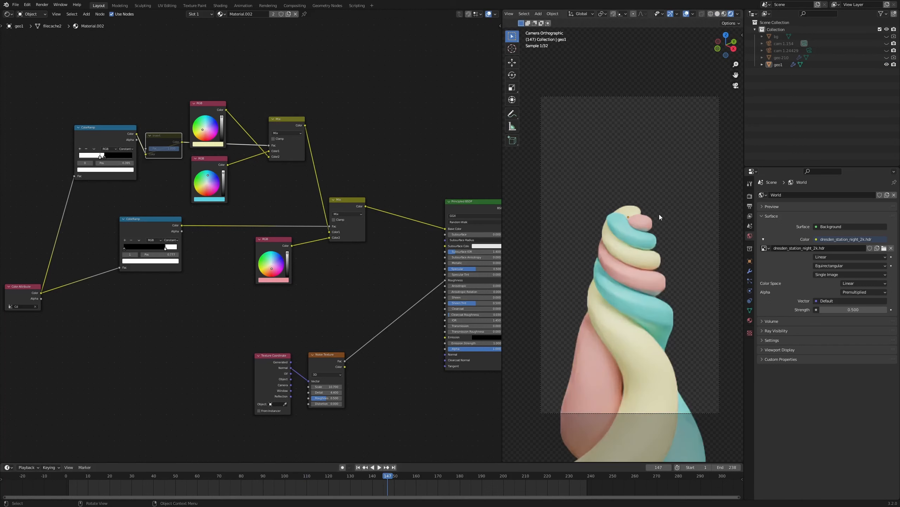